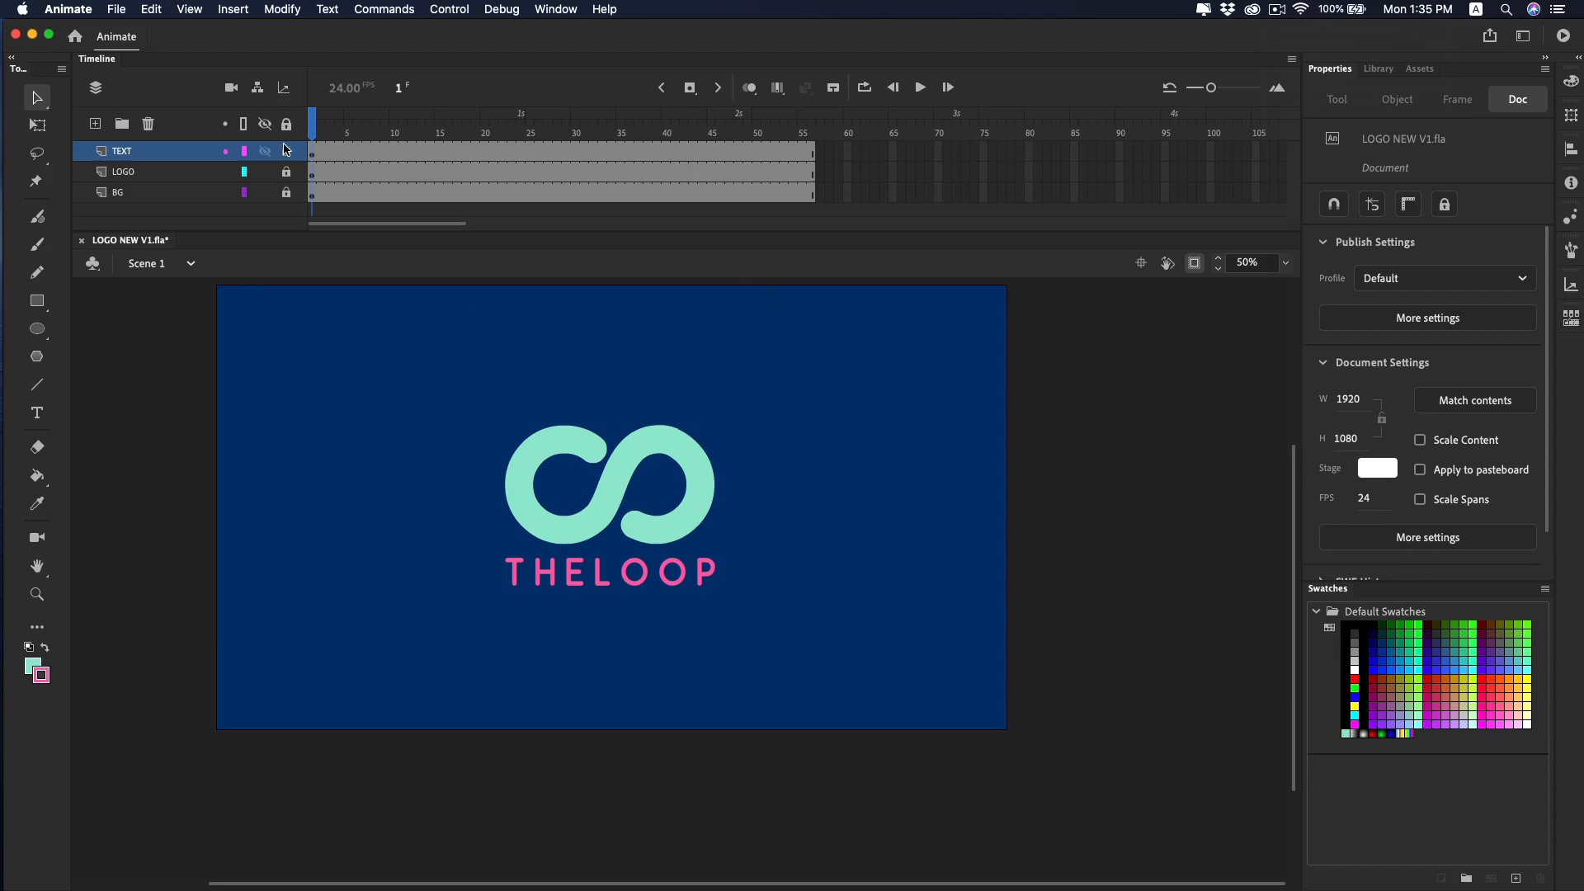
Hide and show the BG, LOGO and TEXT layers one by one to check what each contains.
left_click(266, 195)
left_click(267, 193)
left_click(265, 172)
left_click(262, 177)
left_click(266, 154)
left_click(266, 153)
scroll(681, 551, "up", 2)
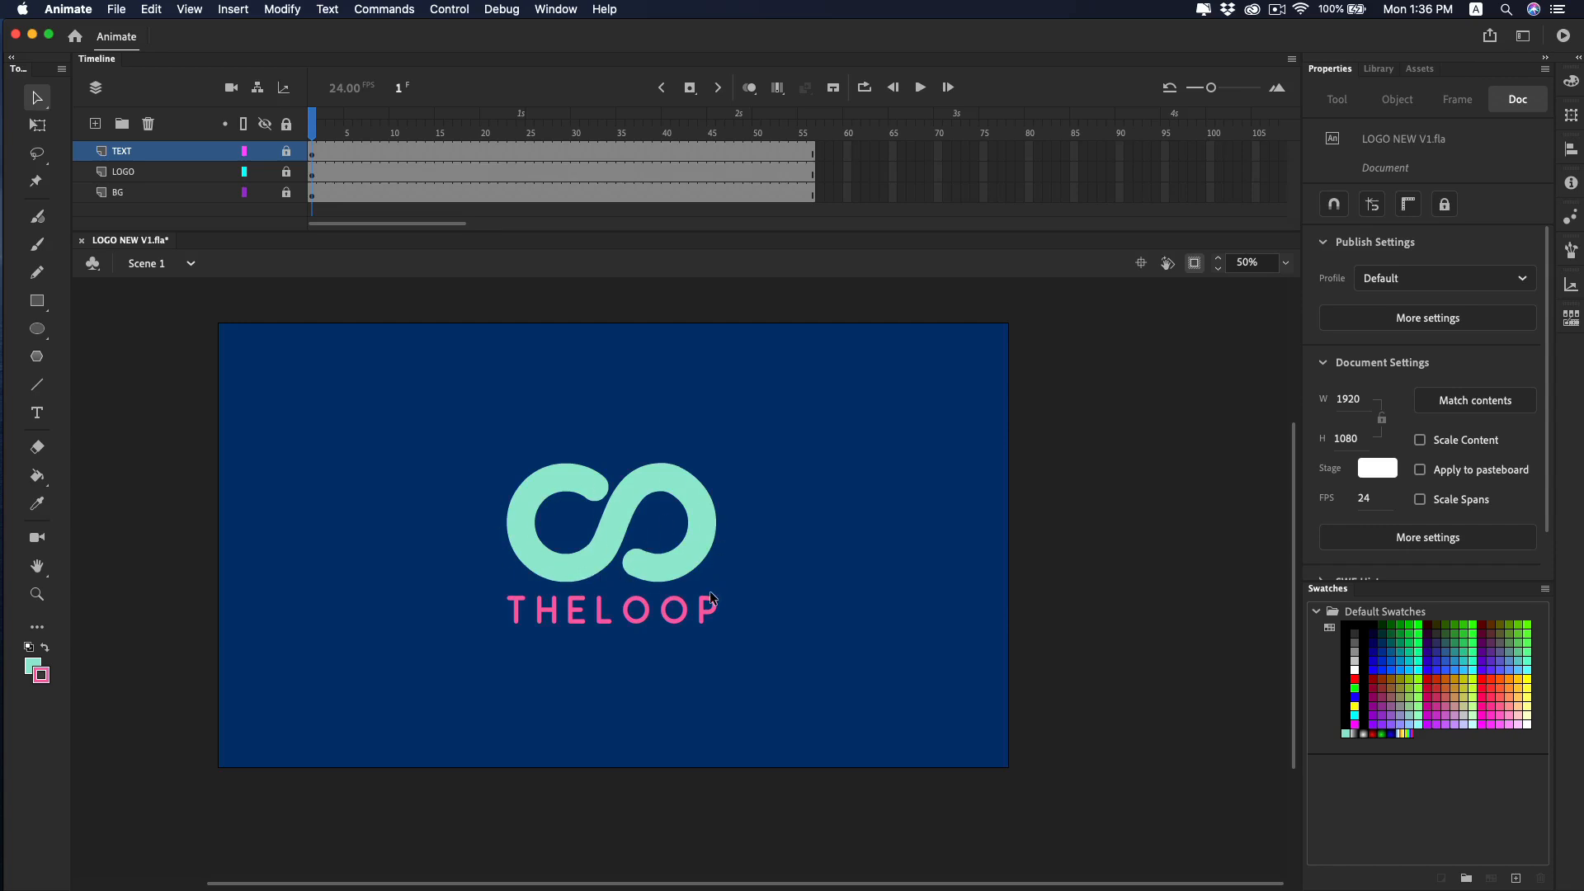
Add a new layer above TEXT and set the Classic Brush's fill colour to red.
left_click(95, 124)
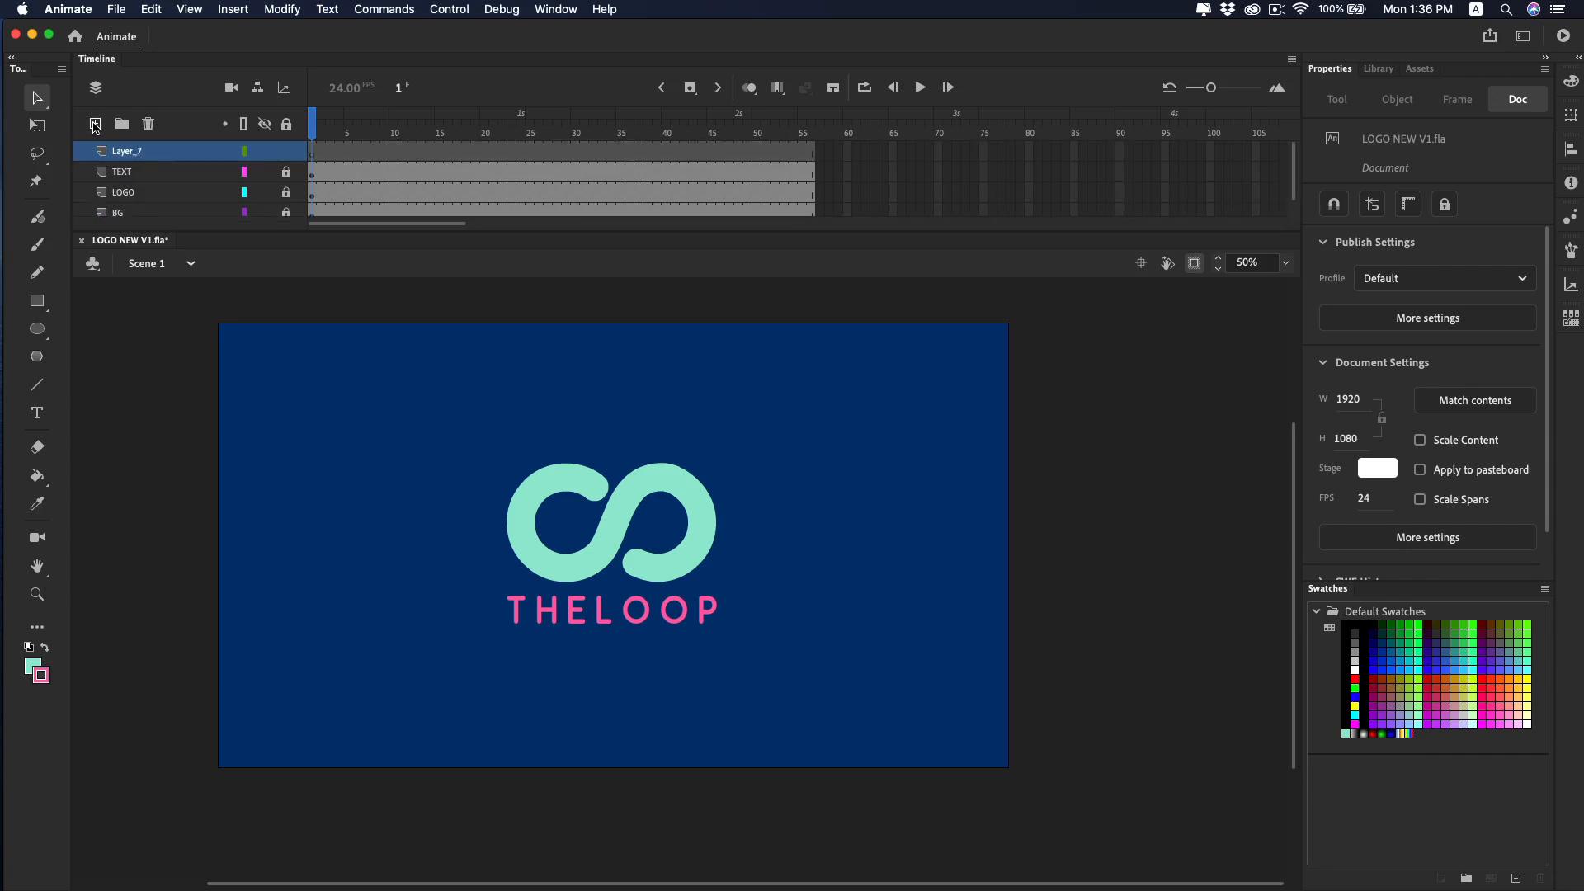
left_click(1356, 679)
key("b")
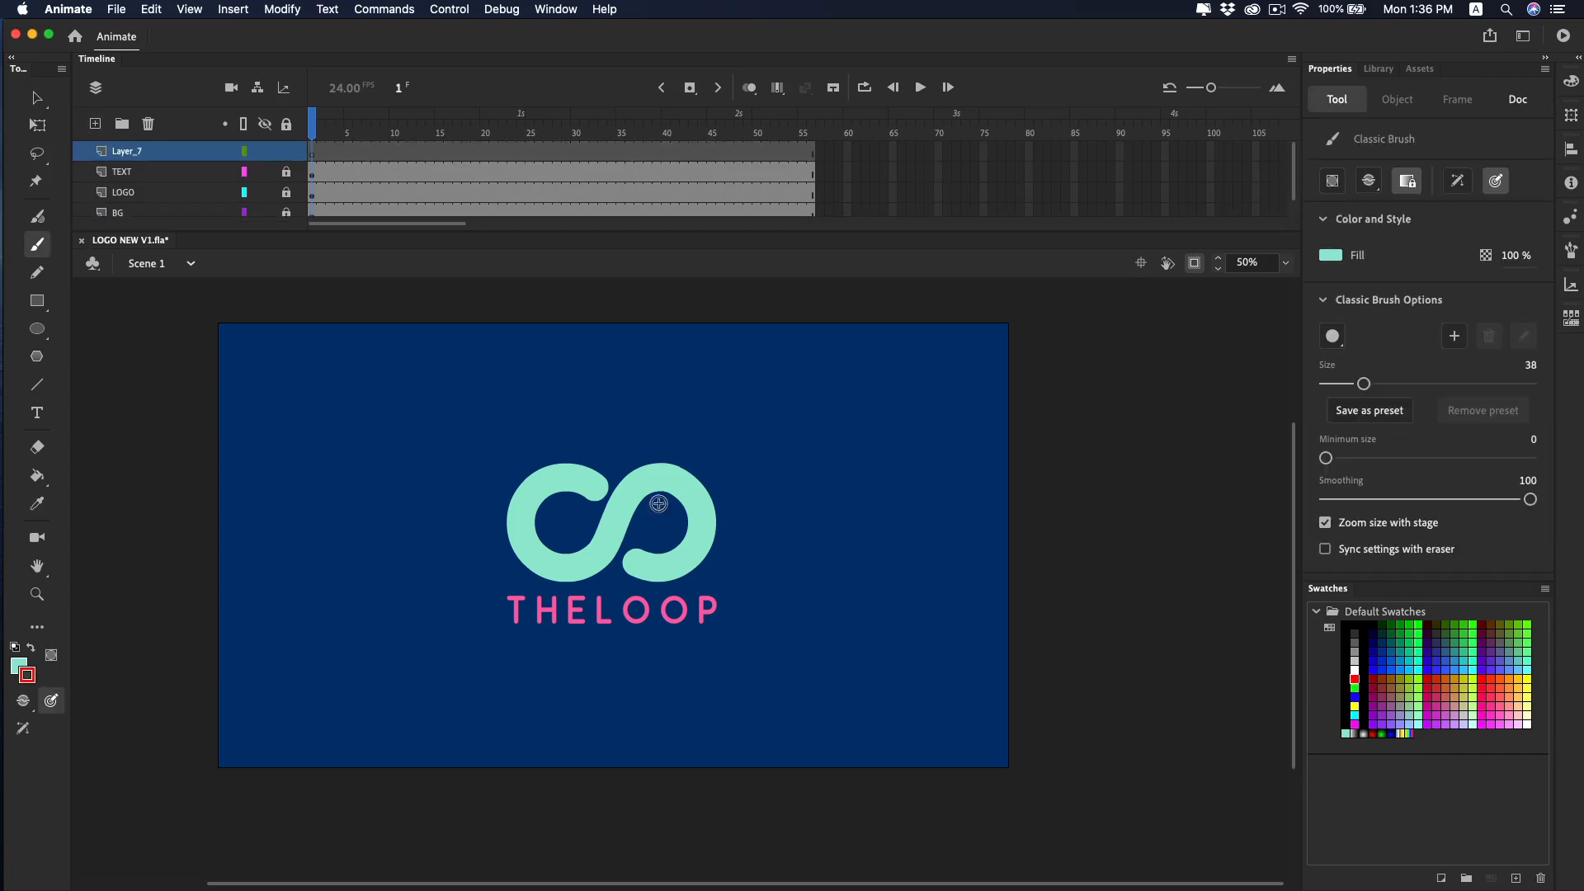
mouse_move(590, 490)
left_mouse_down()
mouse_move(672, 535)
mouse_move(754, 676)
left_mouse_up()
key("super+z")
key("x")
Paint a thin red spiral guide path starting inside the logo, looping around it and leaving the stage at its upper-right edge.
left_click_drag(587, 489, 739, 635)
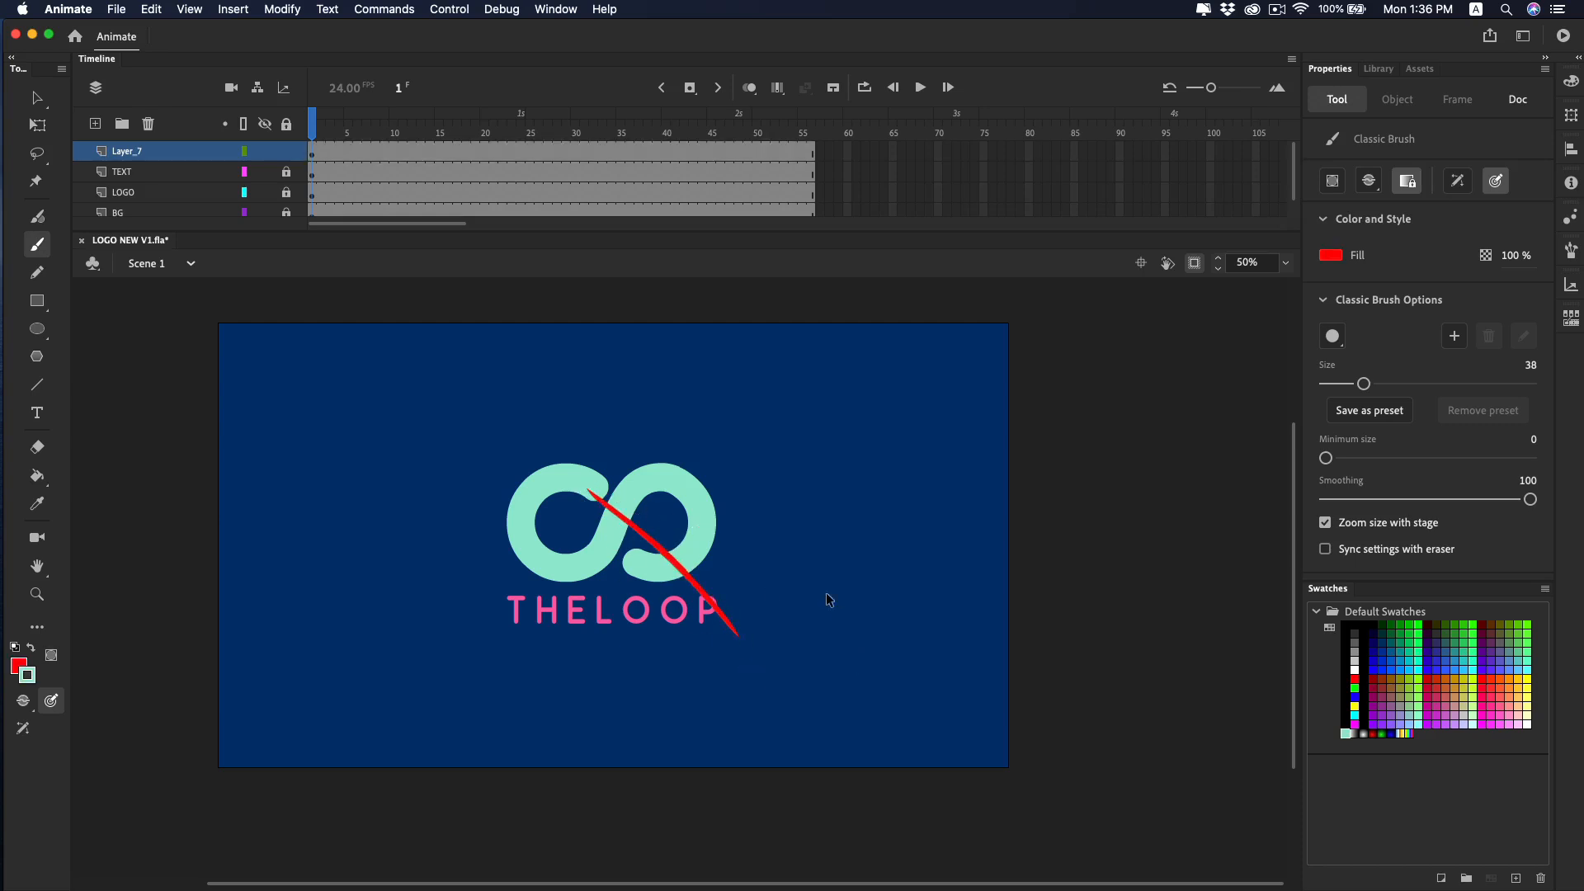
key("super+z")
mouse_move(566, 480)
left_mouse_down()
mouse_move(702, 546)
mouse_move(673, 703)
mouse_move(358, 611)
mouse_move(519, 379)
mouse_move(1120, 425)
mouse_move(1153, 449)
left_mouse_up()
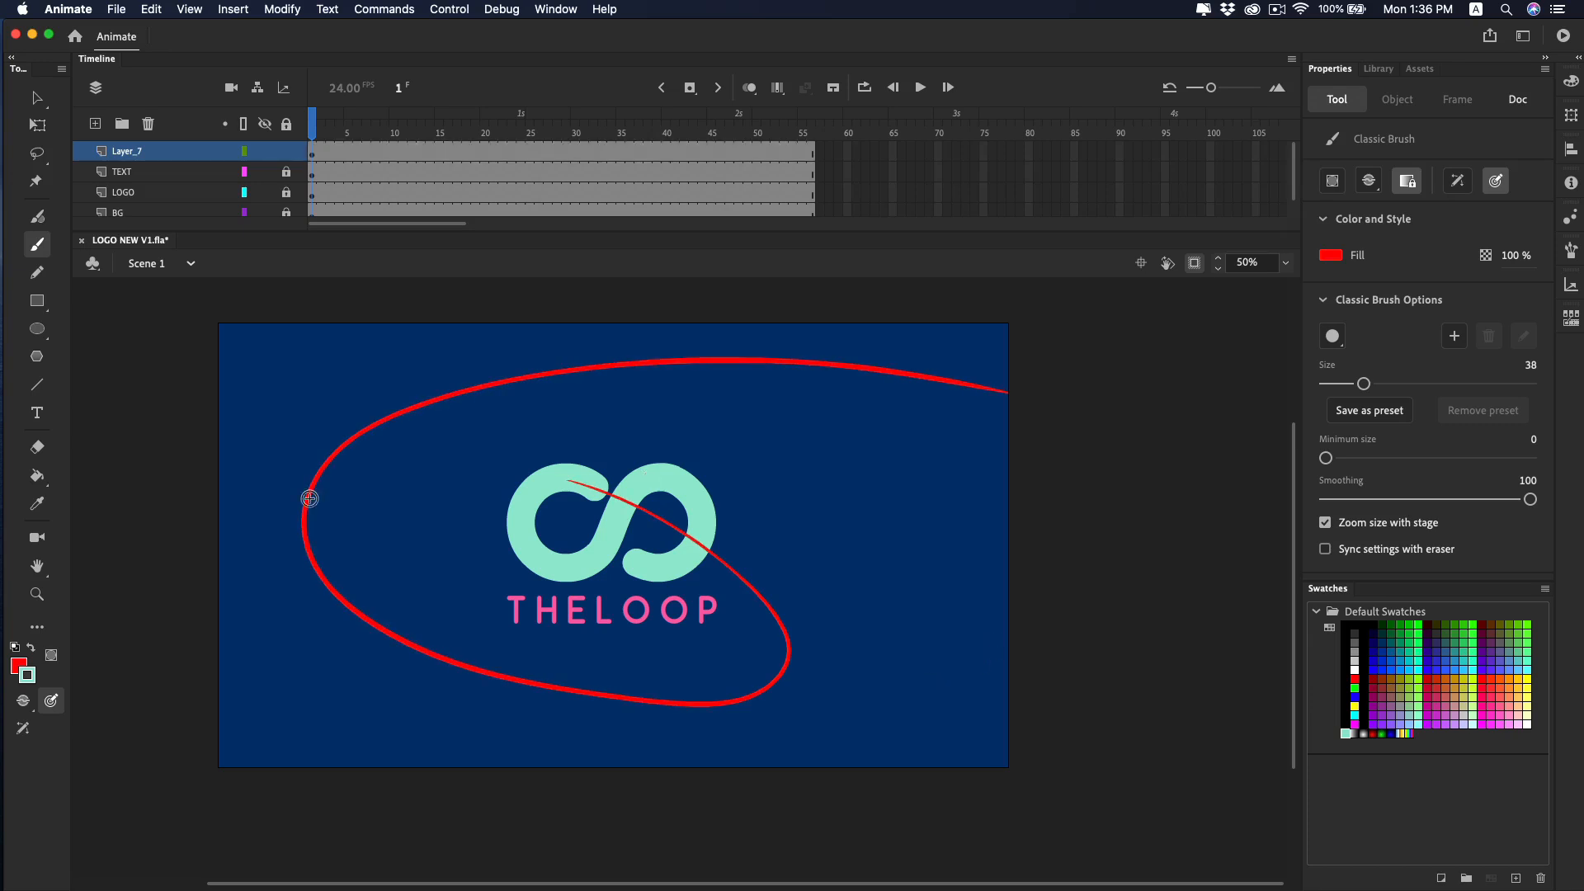
Stretch the lower-right bend of the red path outward with Free Transform and touch up its joins with the brush.
key("q")
left_click_drag(279, 463, 834, 743)
mouse_move(790, 707)
left_mouse_down()
mouse_move(933, 739)
mouse_move(876, 751)
left_mouse_up()
key("b")
left_click_drag(652, 513, 568, 479)
left_click_drag(320, 472, 336, 452)
key("e")
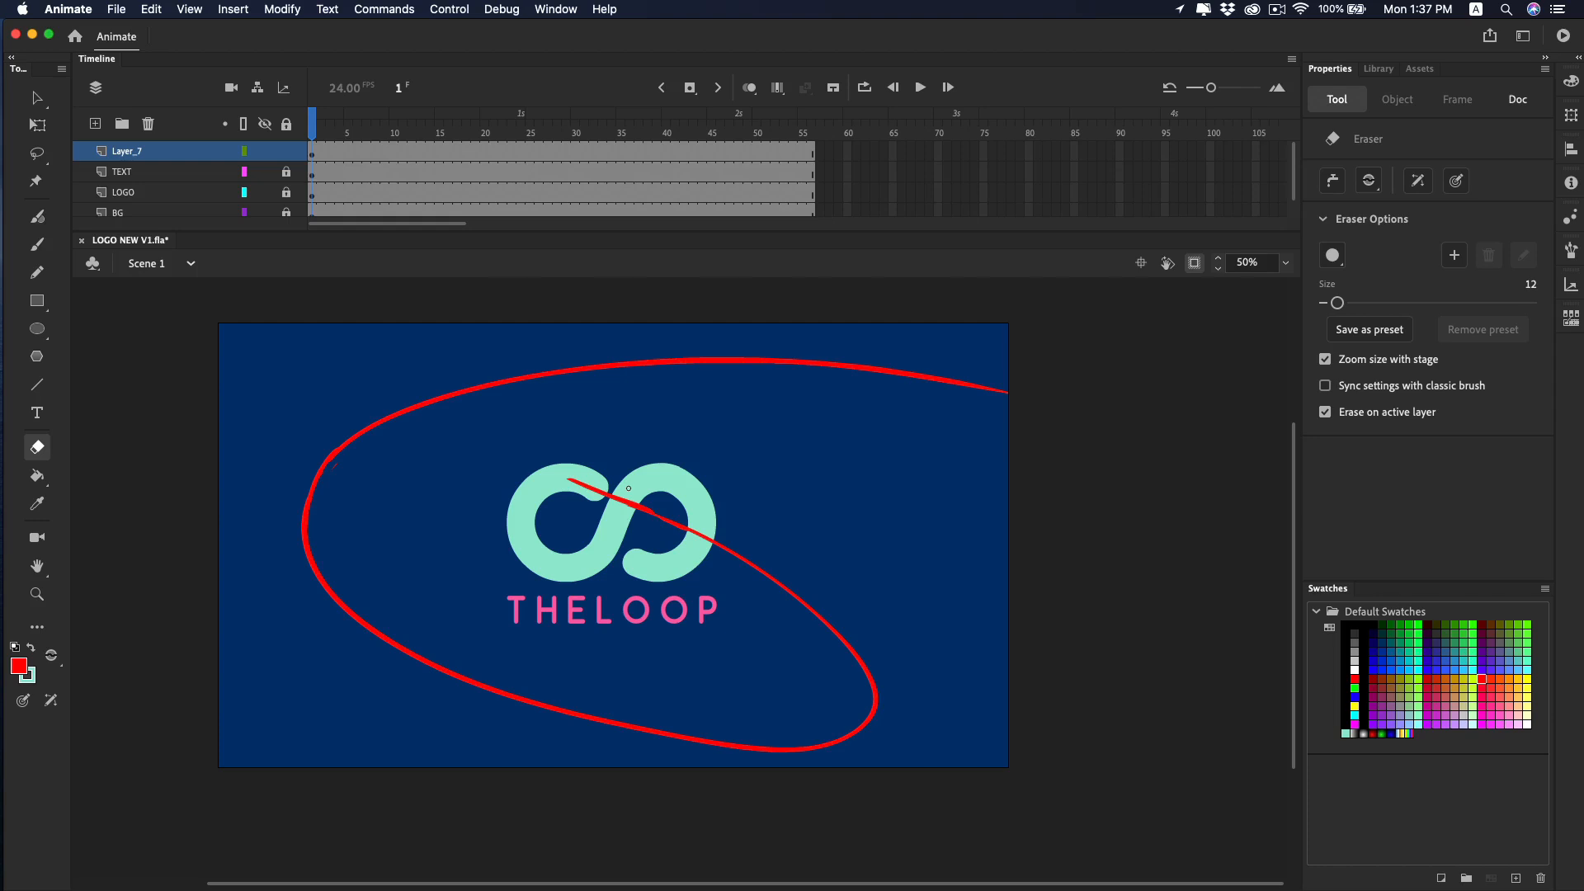
Rename the new layer ARC, lock it and make it semi-transparent.
double_click(124, 151)
type("ARC")
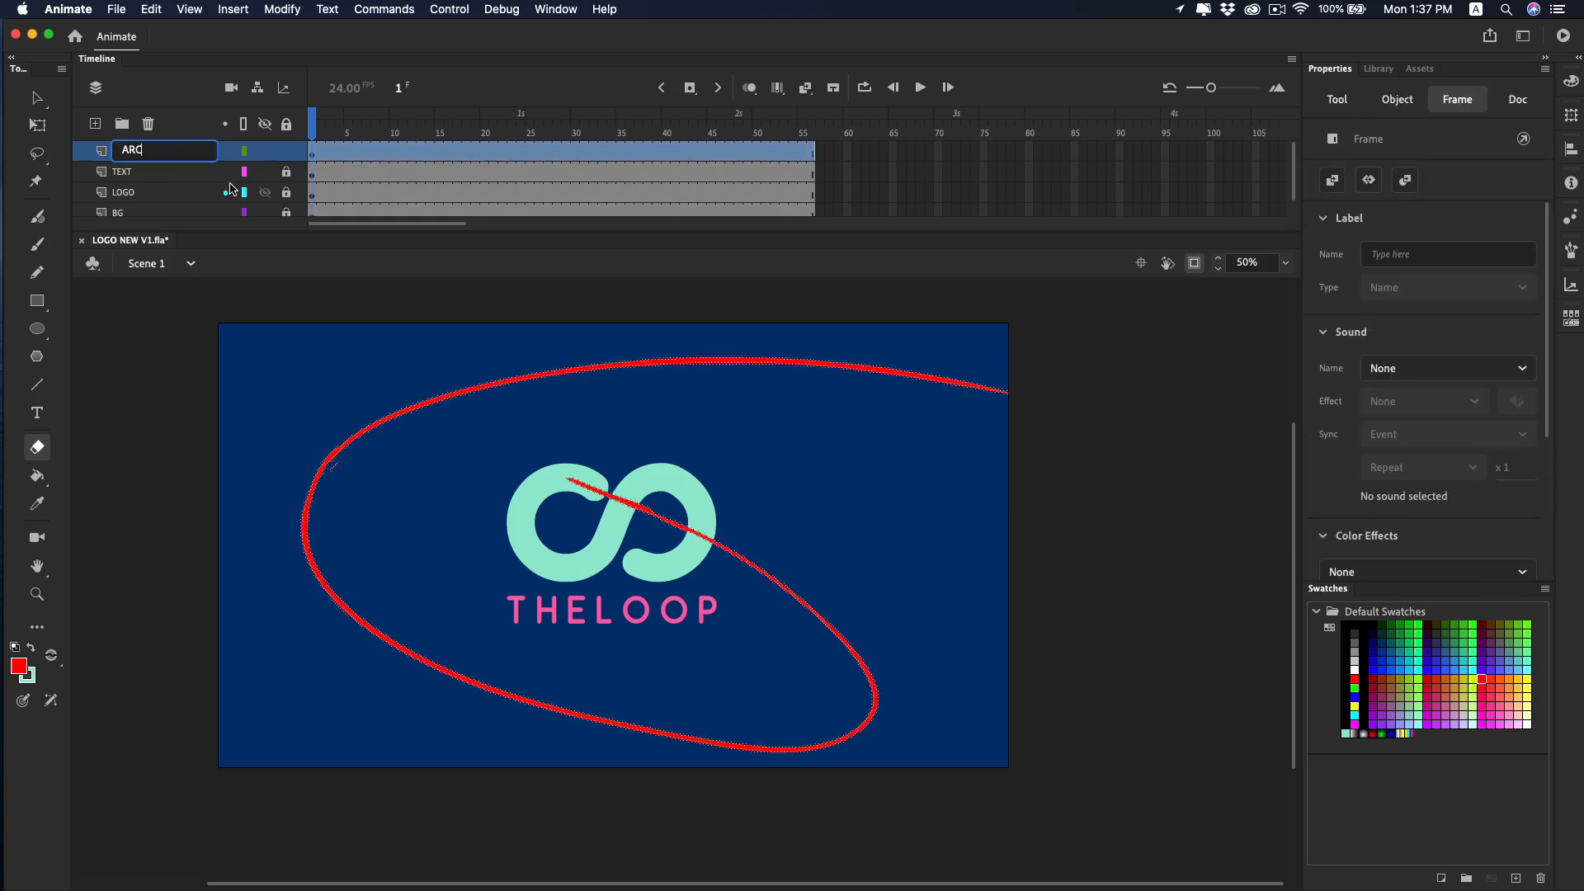
key("Return")
left_click(287, 152)
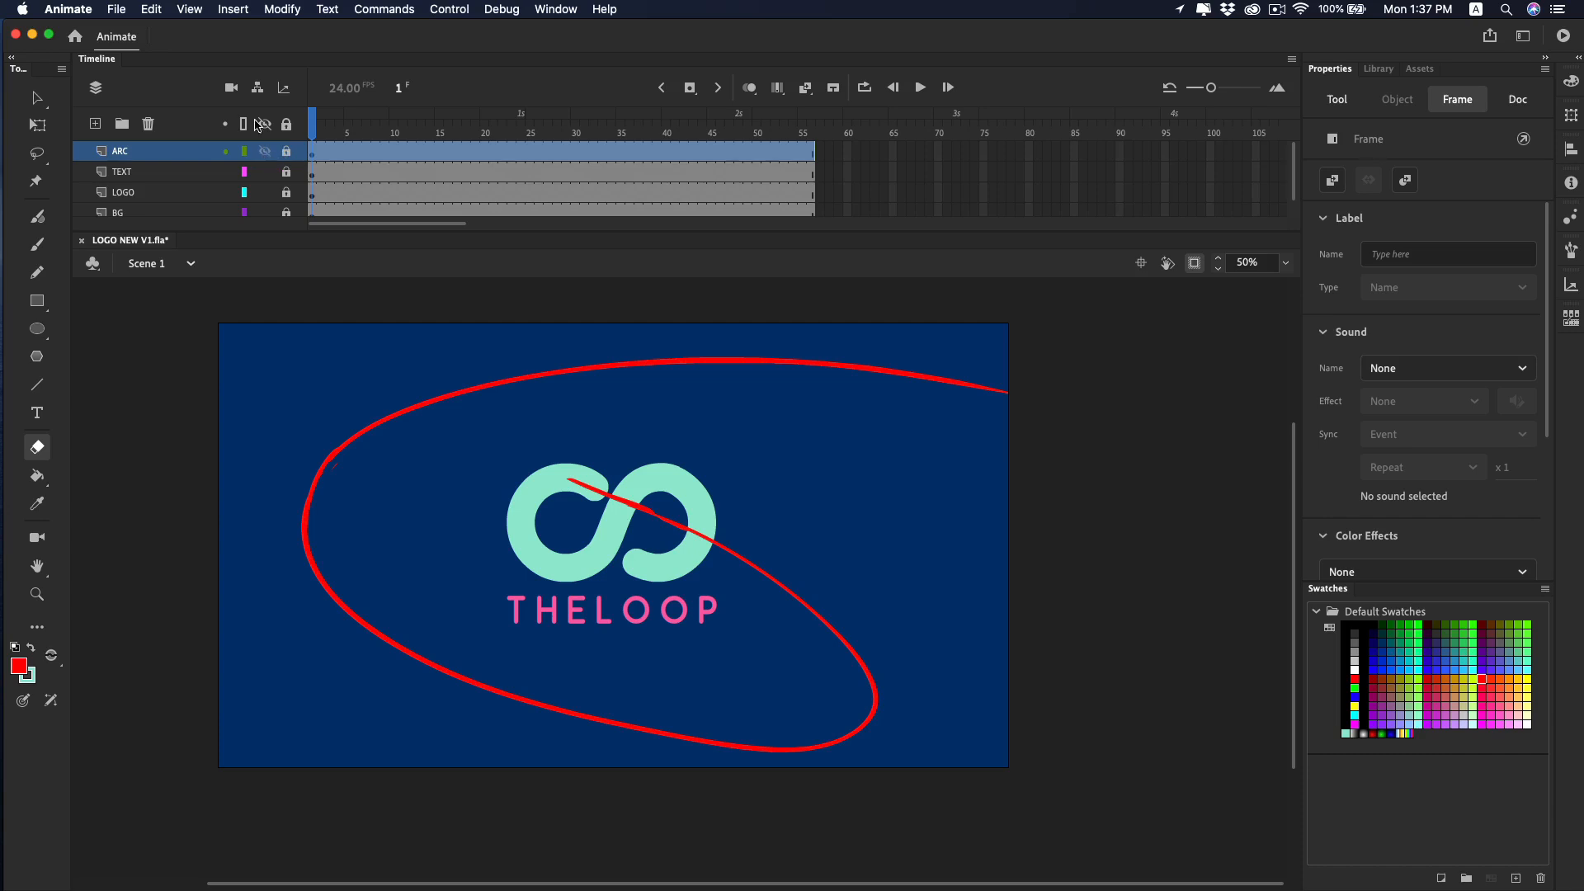
left_click(265, 153)
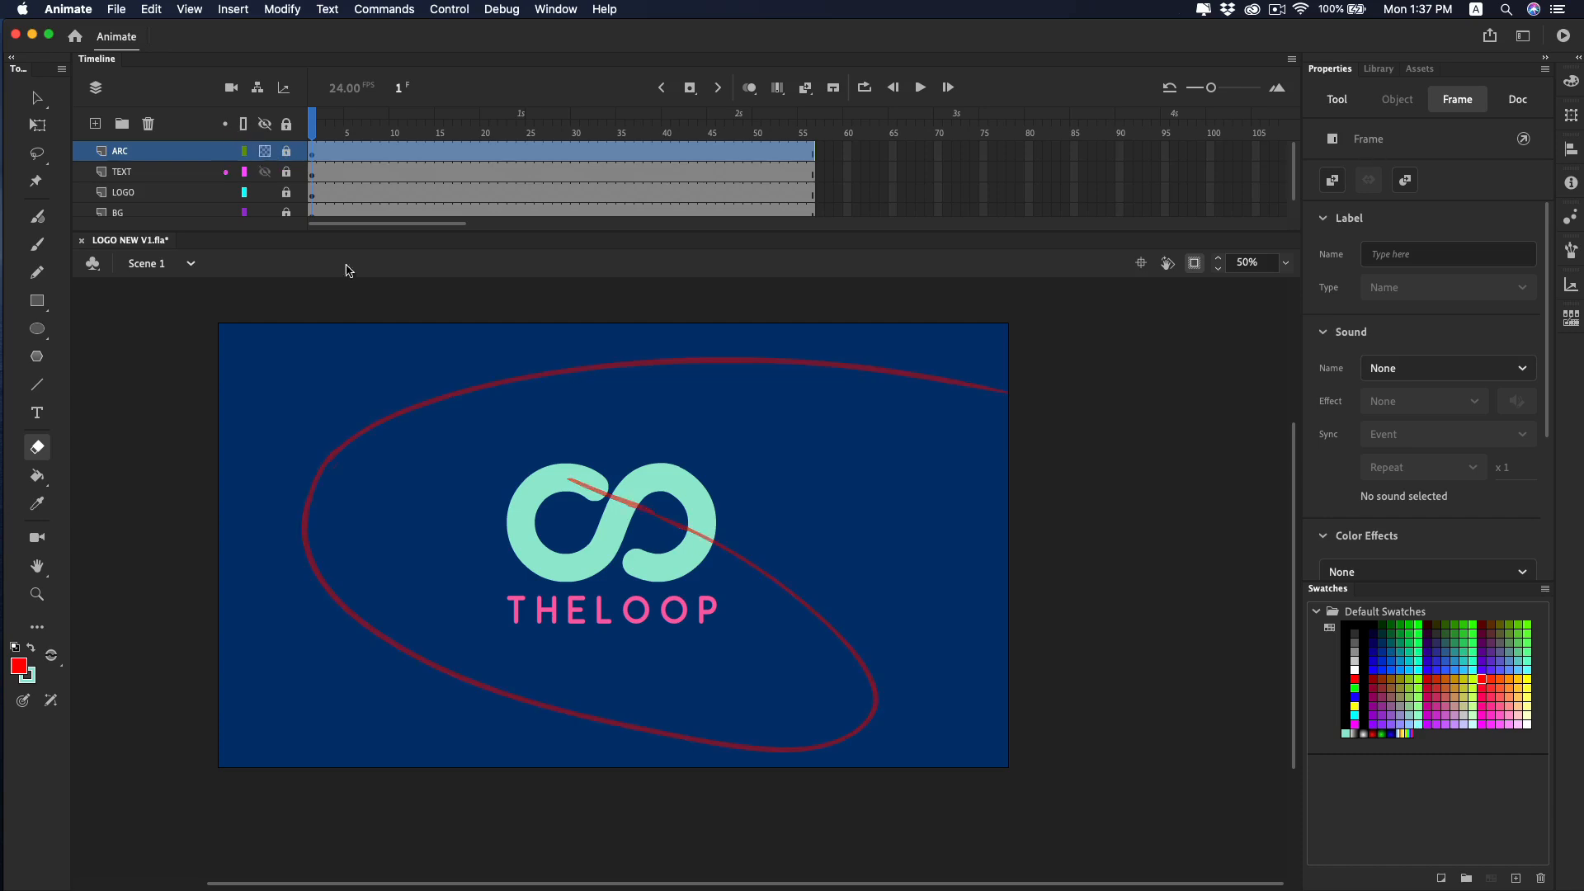
key("v")
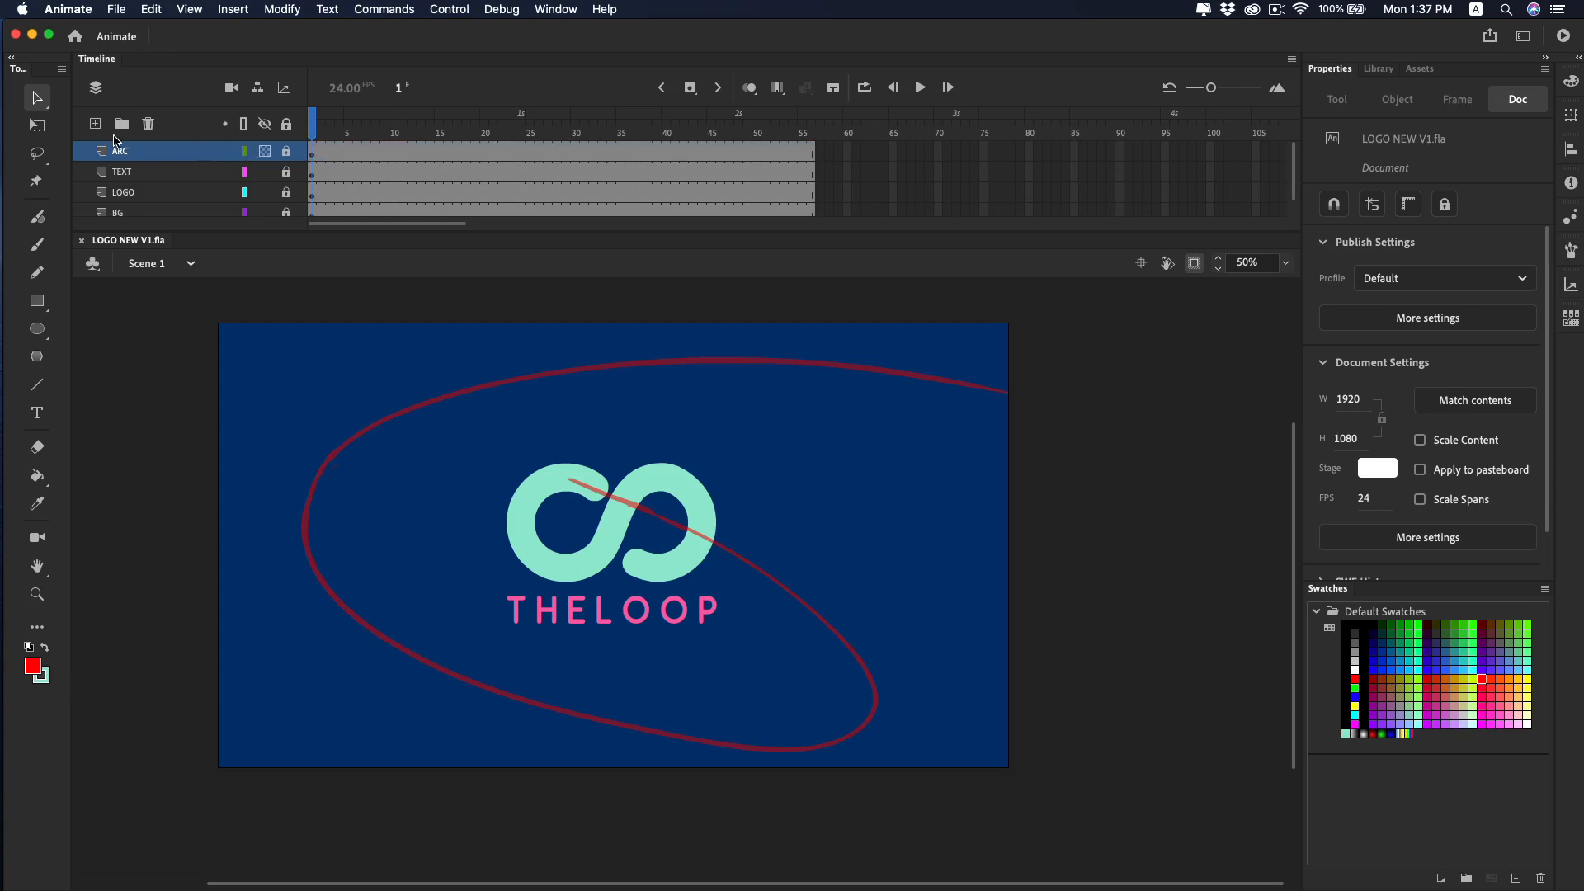
Add a new layer above ARC and convert it to frame-by-frame animation with a keyframe every other frame.
left_click(95, 124)
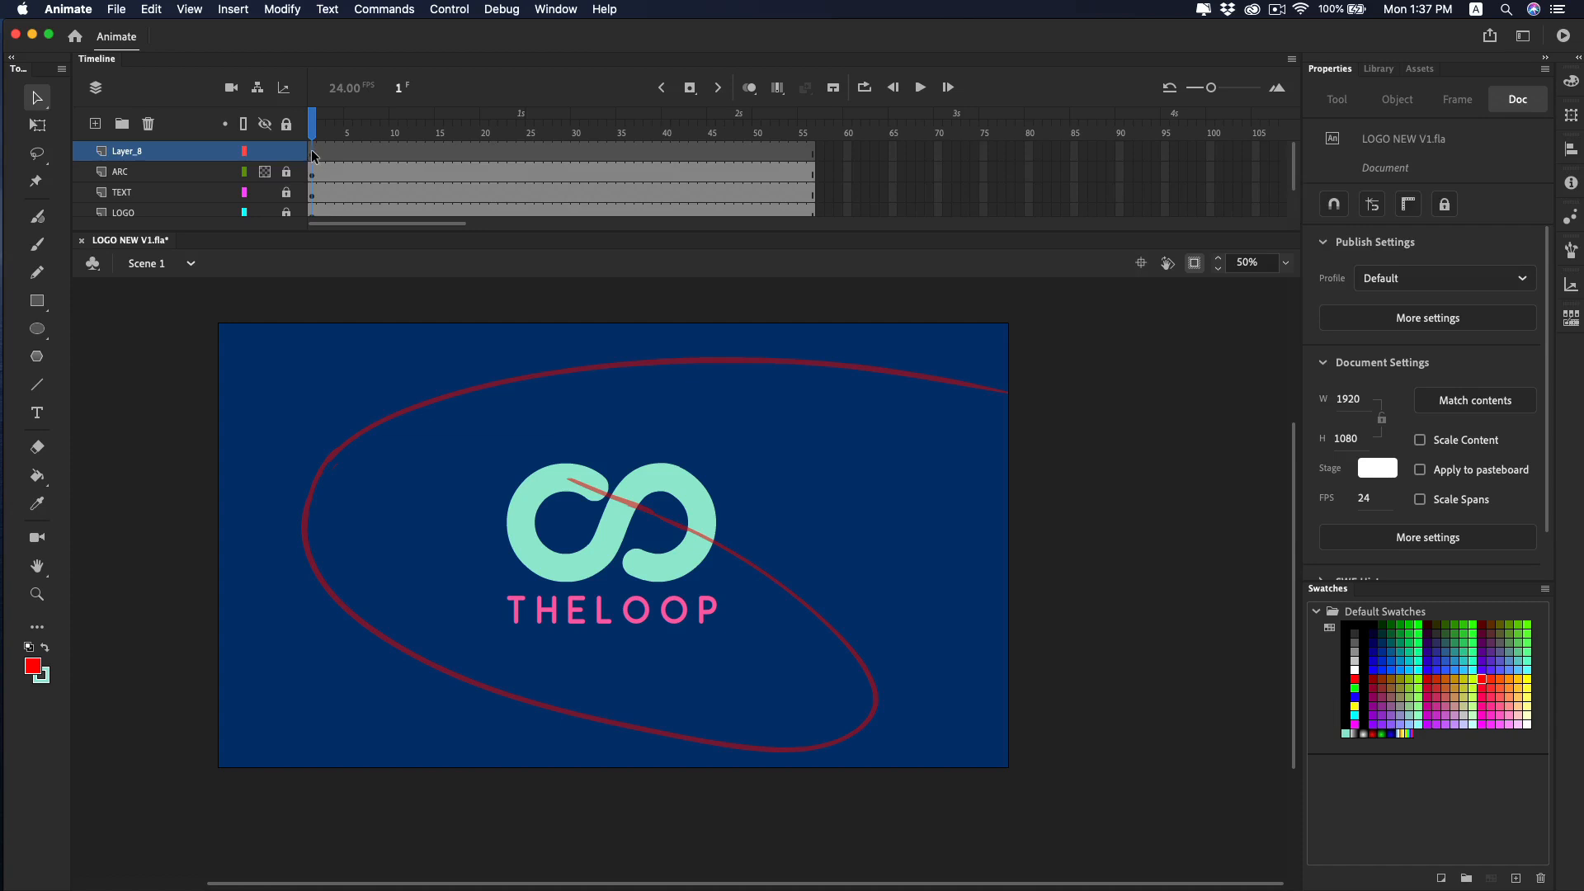
right_click(313, 156)
mouse_move(486, 214)
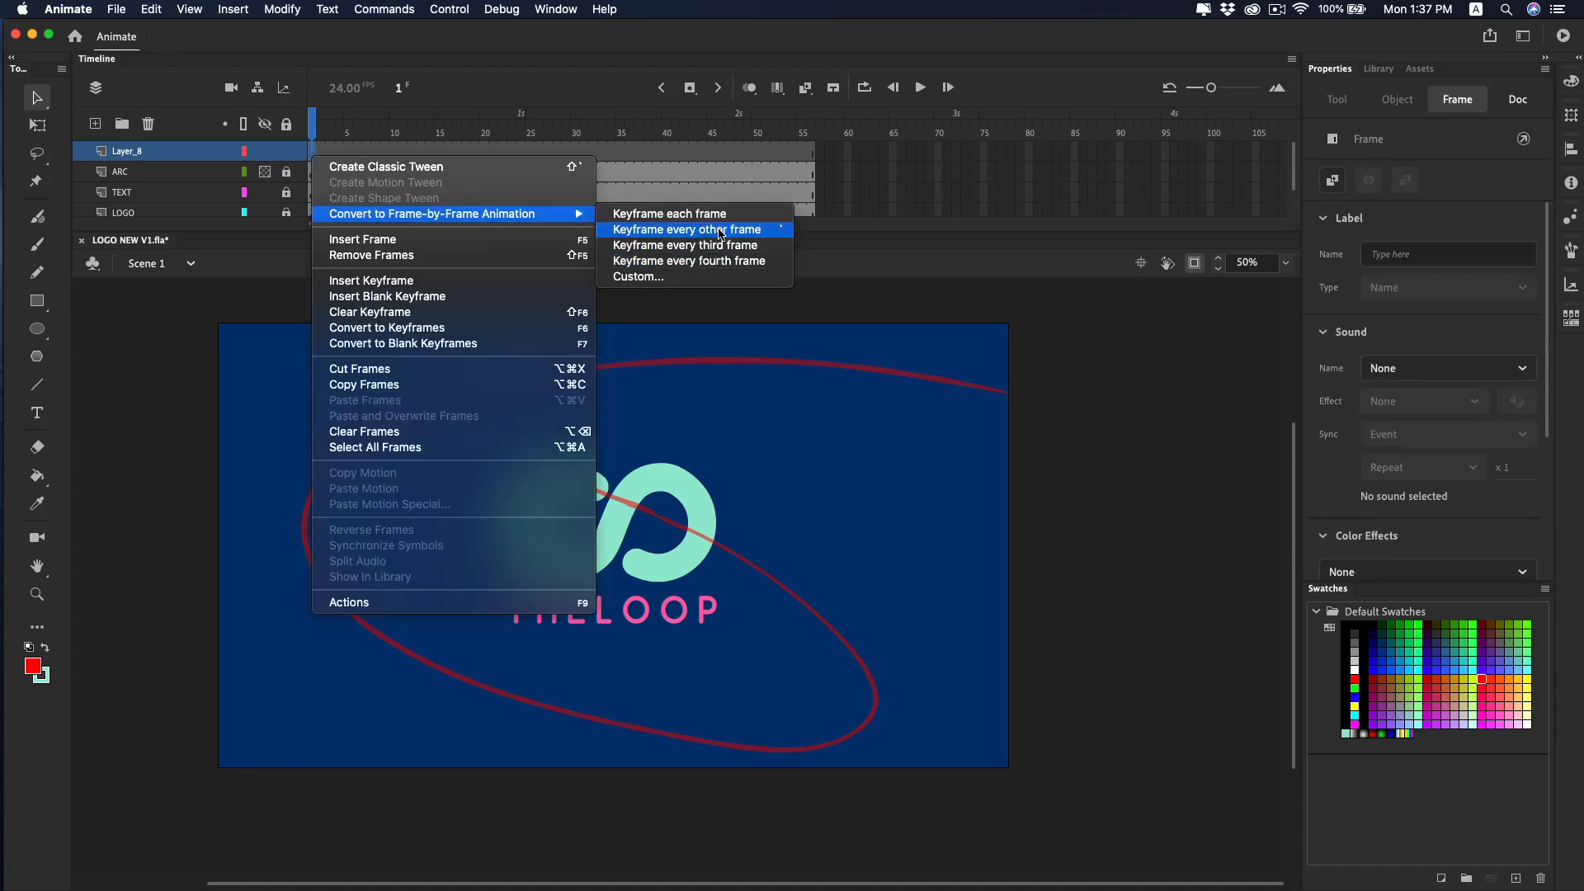
left_click(719, 232)
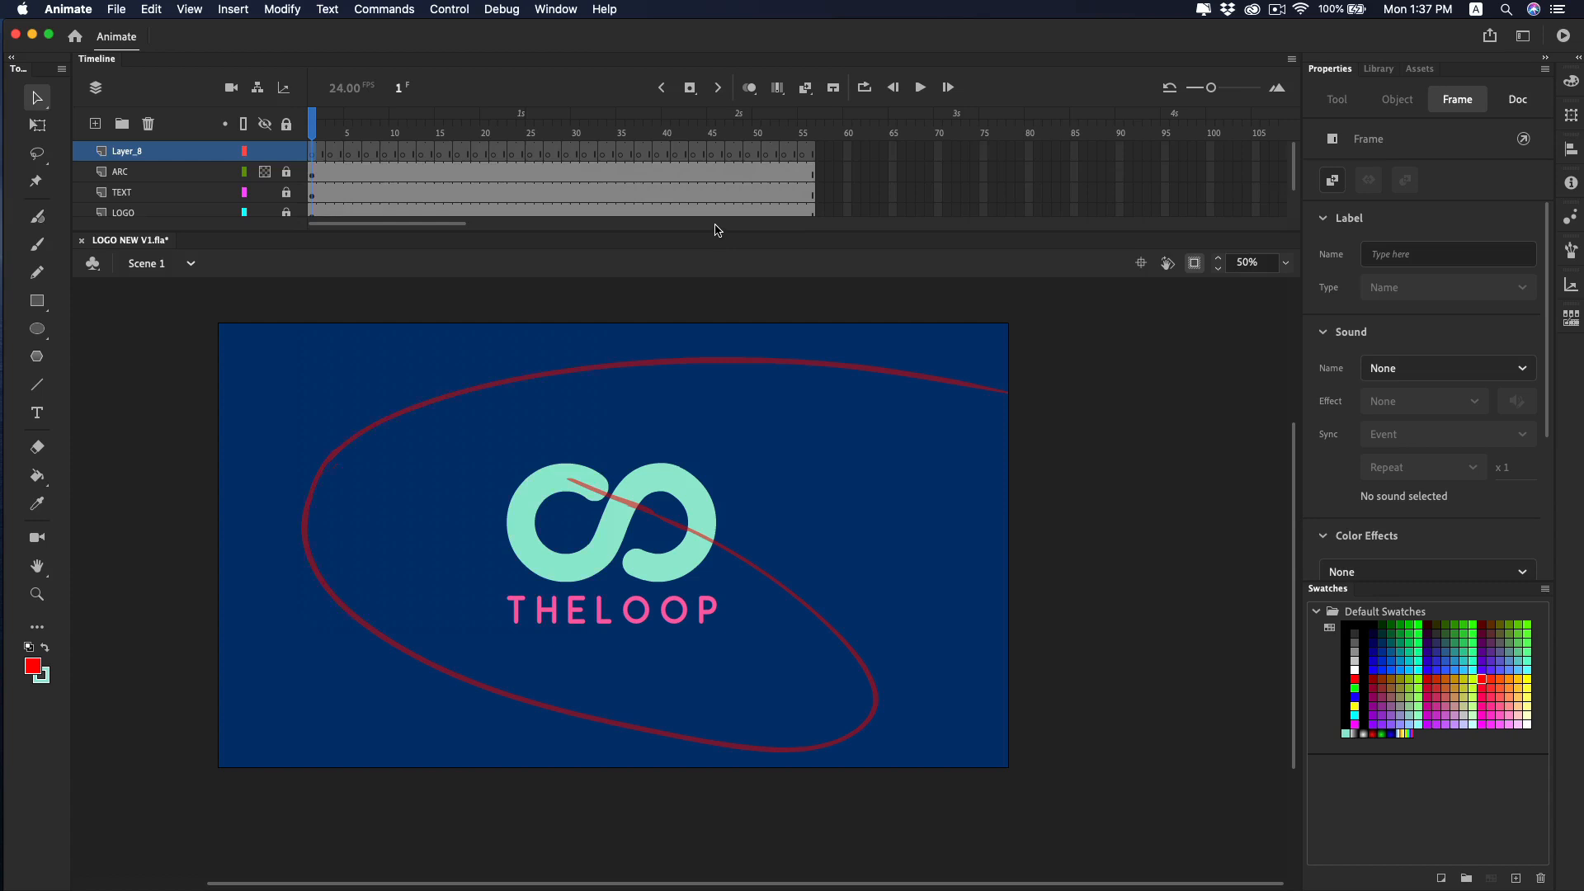
Sample the logo's mint green as the fill colour for the Classic Brush.
key("b")
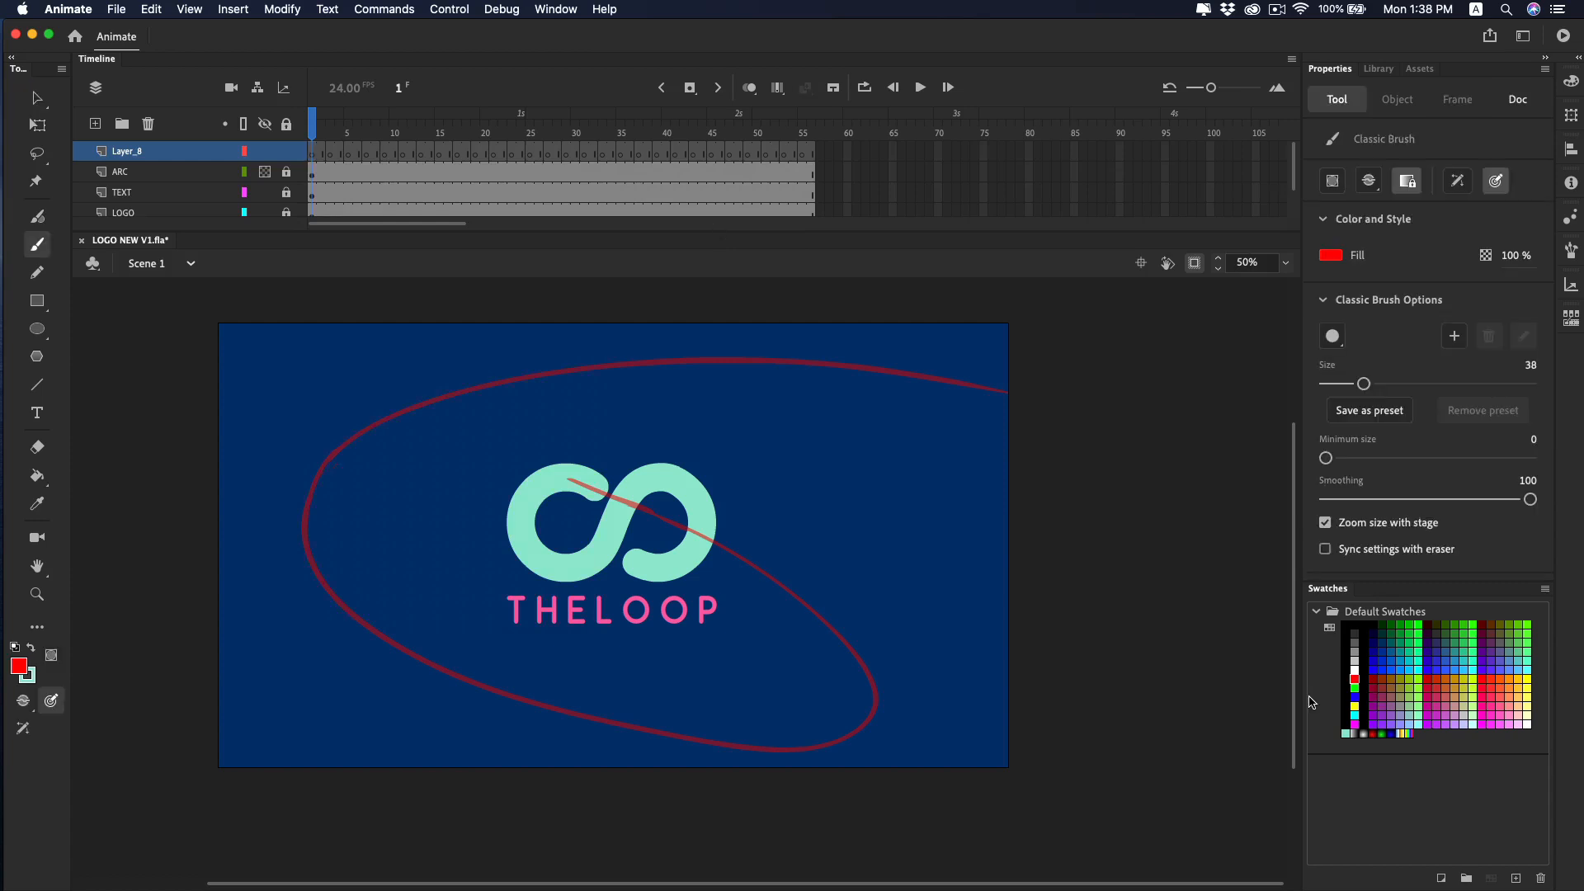
key("i")
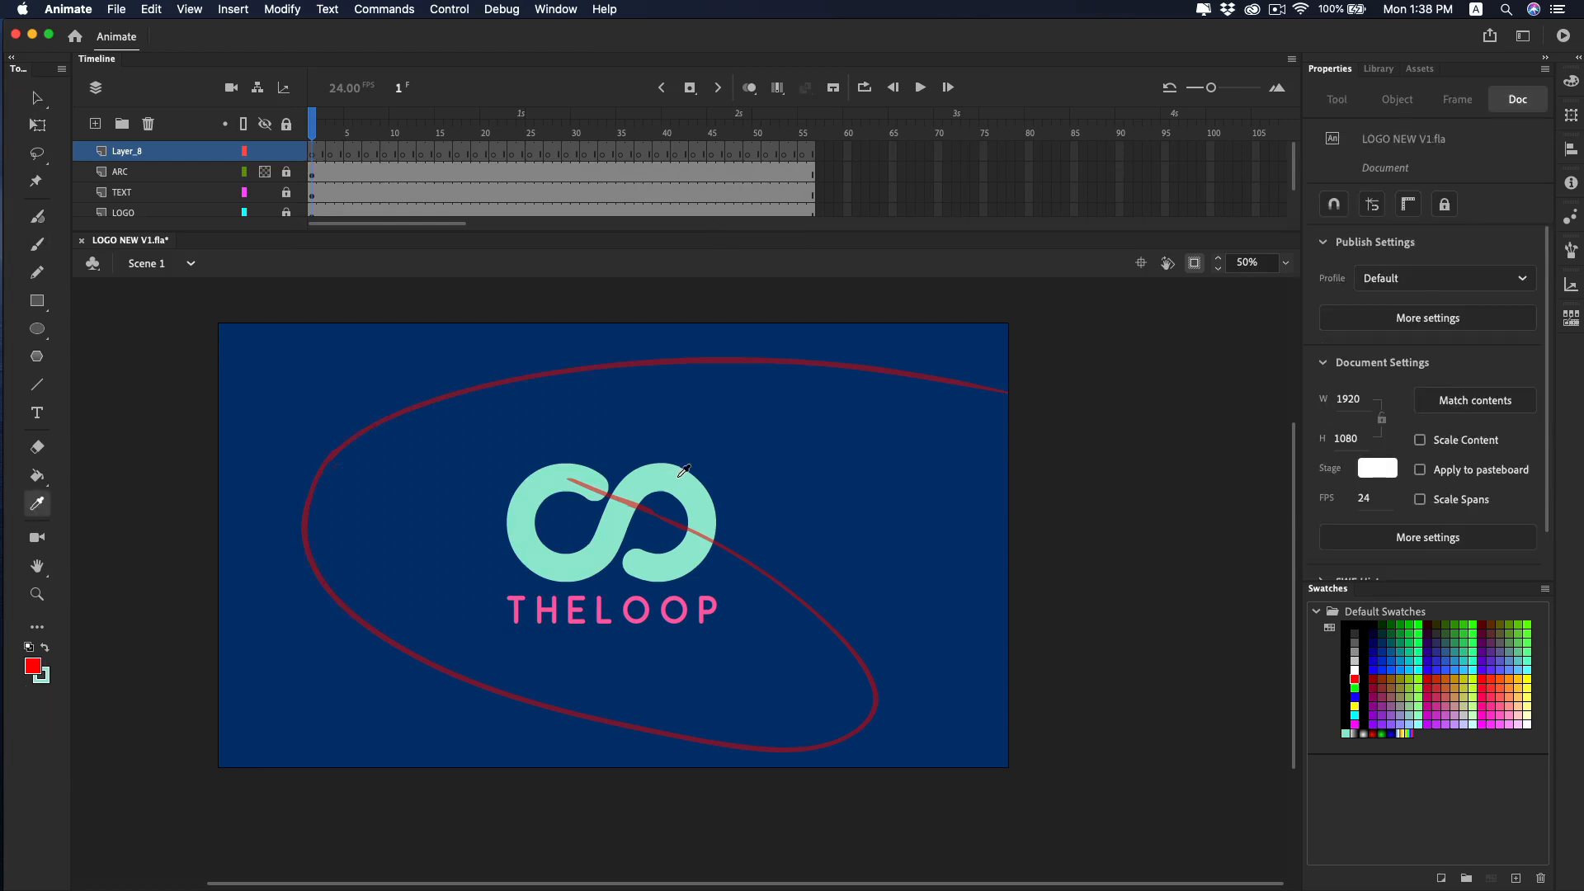
left_click(685, 473)
key("b")
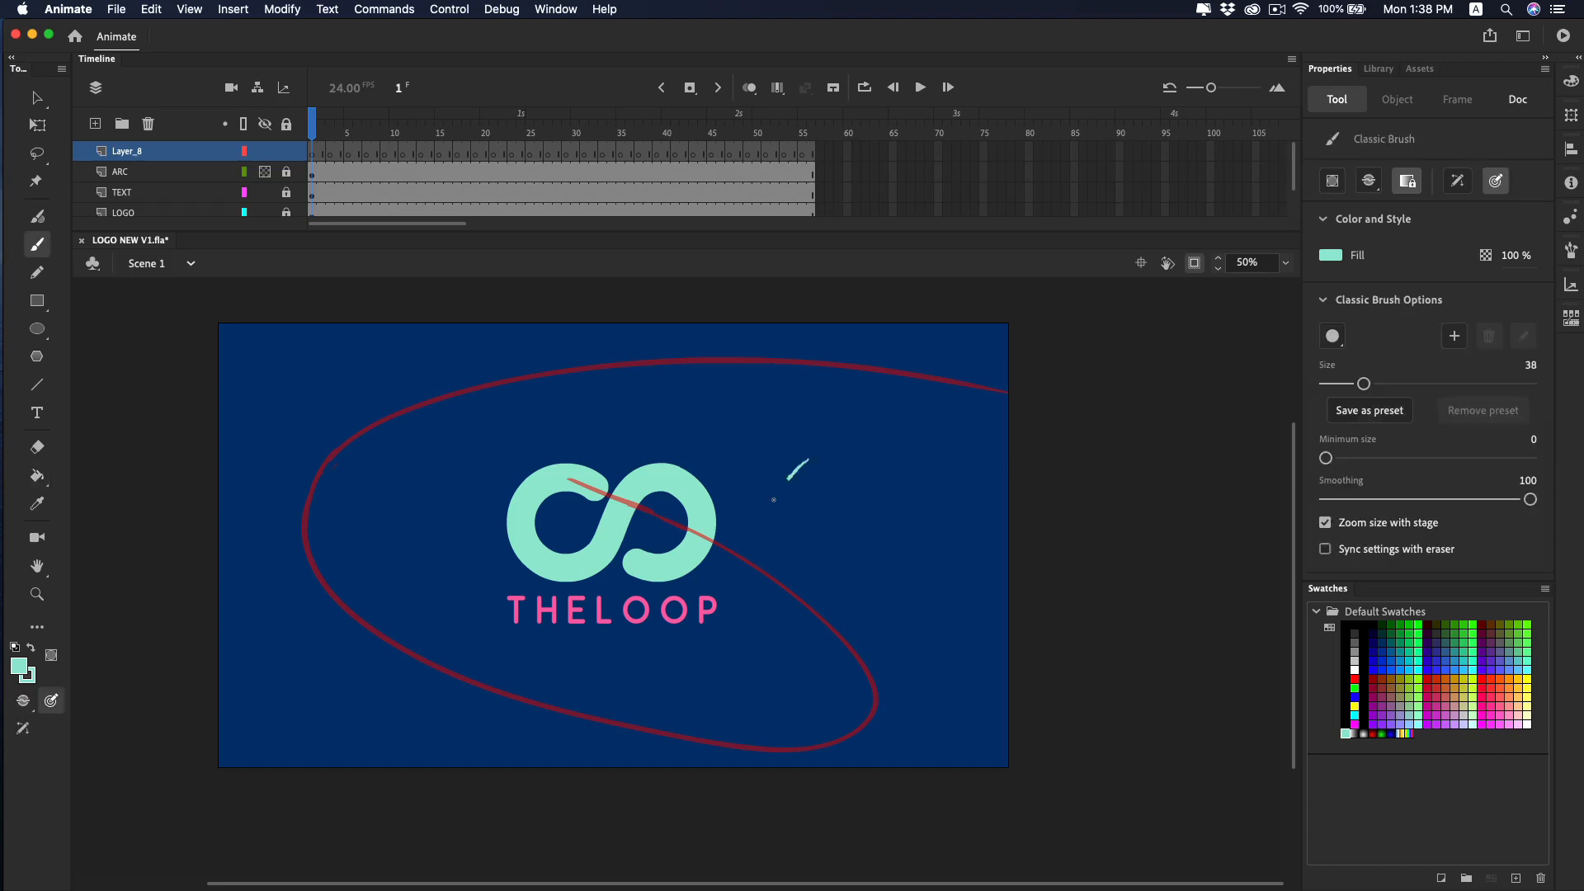
Sketch rough ovals along the red arc to mark successive shape positions, and delete them from frame 1.
left_click_drag(807, 460, 839, 500)
key("super+z")
mouse_move(941, 374)
left_mouse_down()
mouse_move(898, 377)
mouse_move(979, 394)
mouse_move(974, 373)
mouse_move(937, 363)
mouse_move(983, 391)
left_mouse_up()
key("super+z")
key("super+z")
key("super+z")
mouse_move(887, 366)
left_mouse_down()
mouse_move(973, 375)
mouse_move(891, 371)
mouse_move(920, 376)
left_mouse_up()
left_click_drag(764, 354, 640, 363)
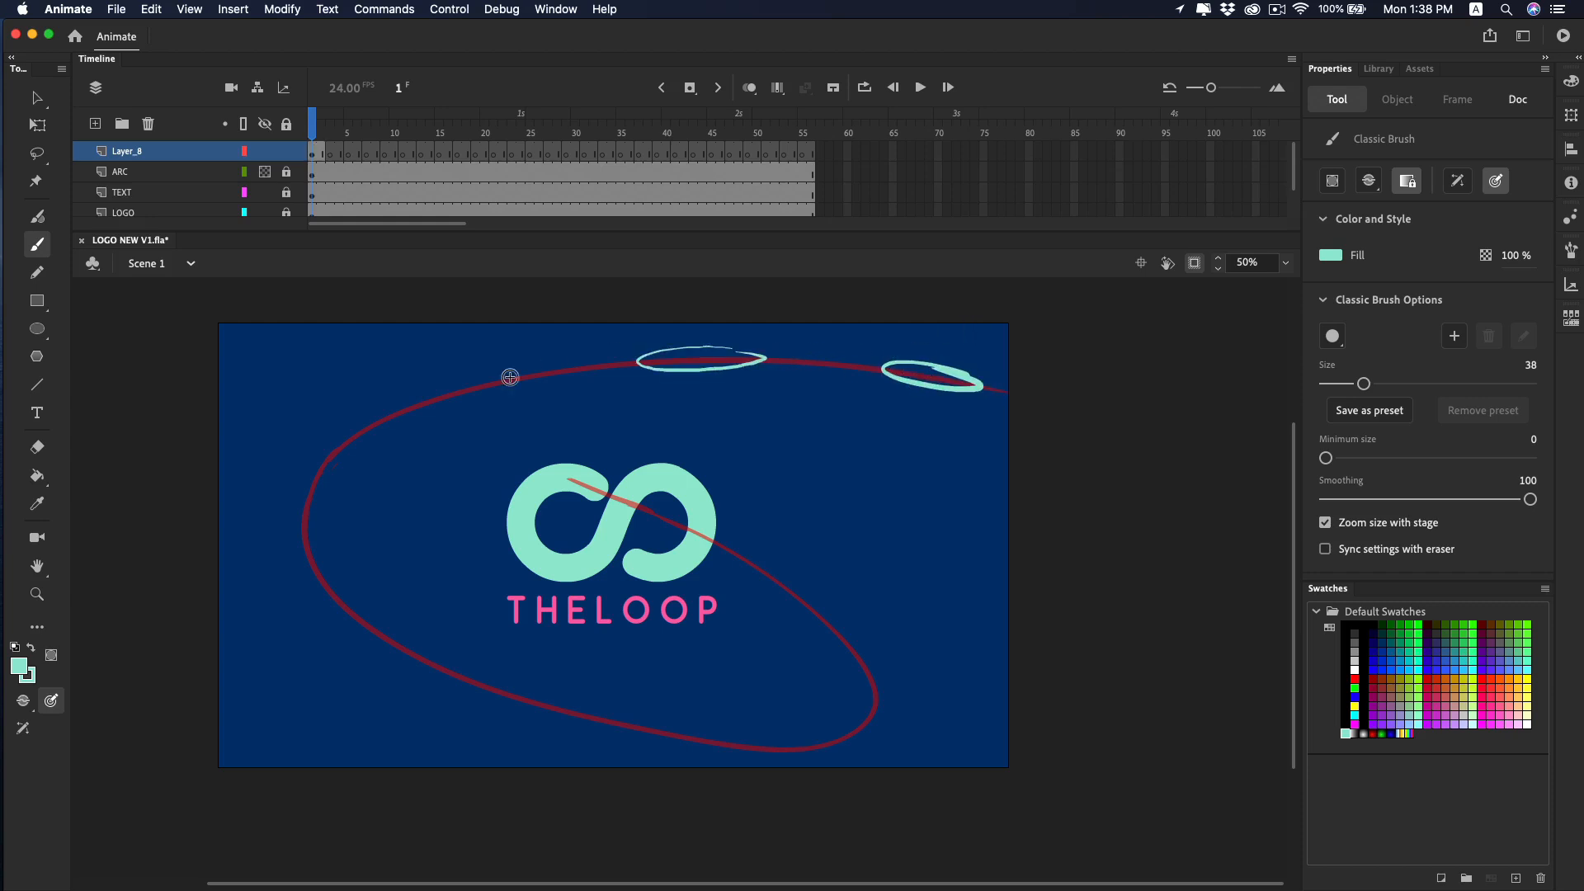
mouse_move(479, 382)
left_mouse_down()
mouse_move(320, 470)
mouse_move(290, 536)
mouse_move(415, 656)
left_mouse_up()
left_click_drag(605, 716, 504, 687)
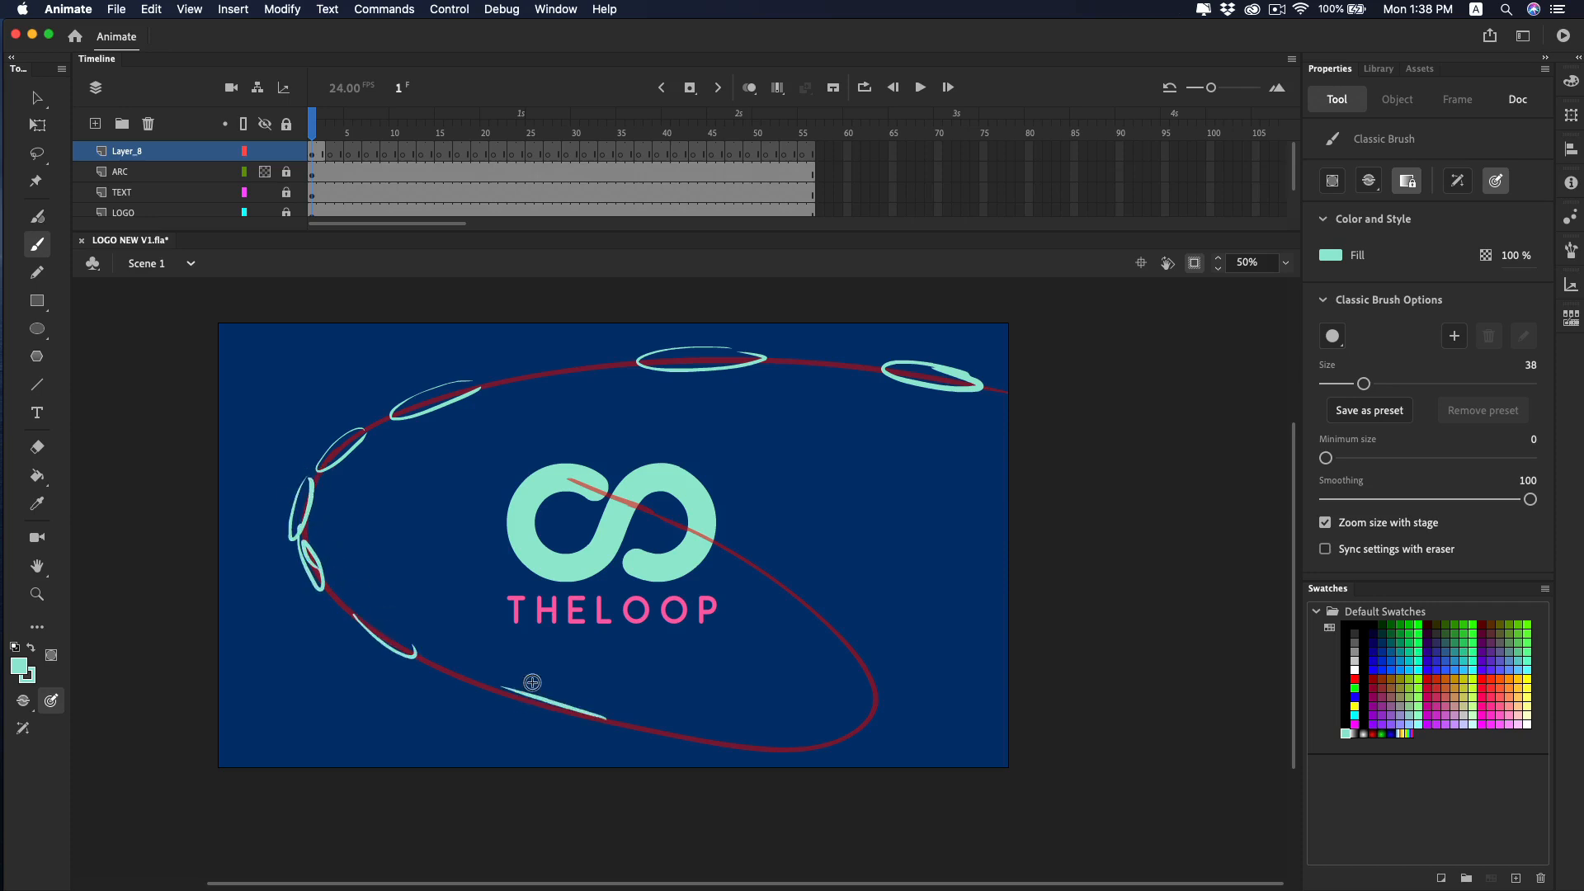
left_click_drag(737, 737, 766, 742)
mouse_move(867, 701)
left_mouse_down()
mouse_move(871, 659)
mouse_move(870, 679)
mouse_move(829, 622)
left_mouse_up()
left_click_drag(751, 561, 664, 532)
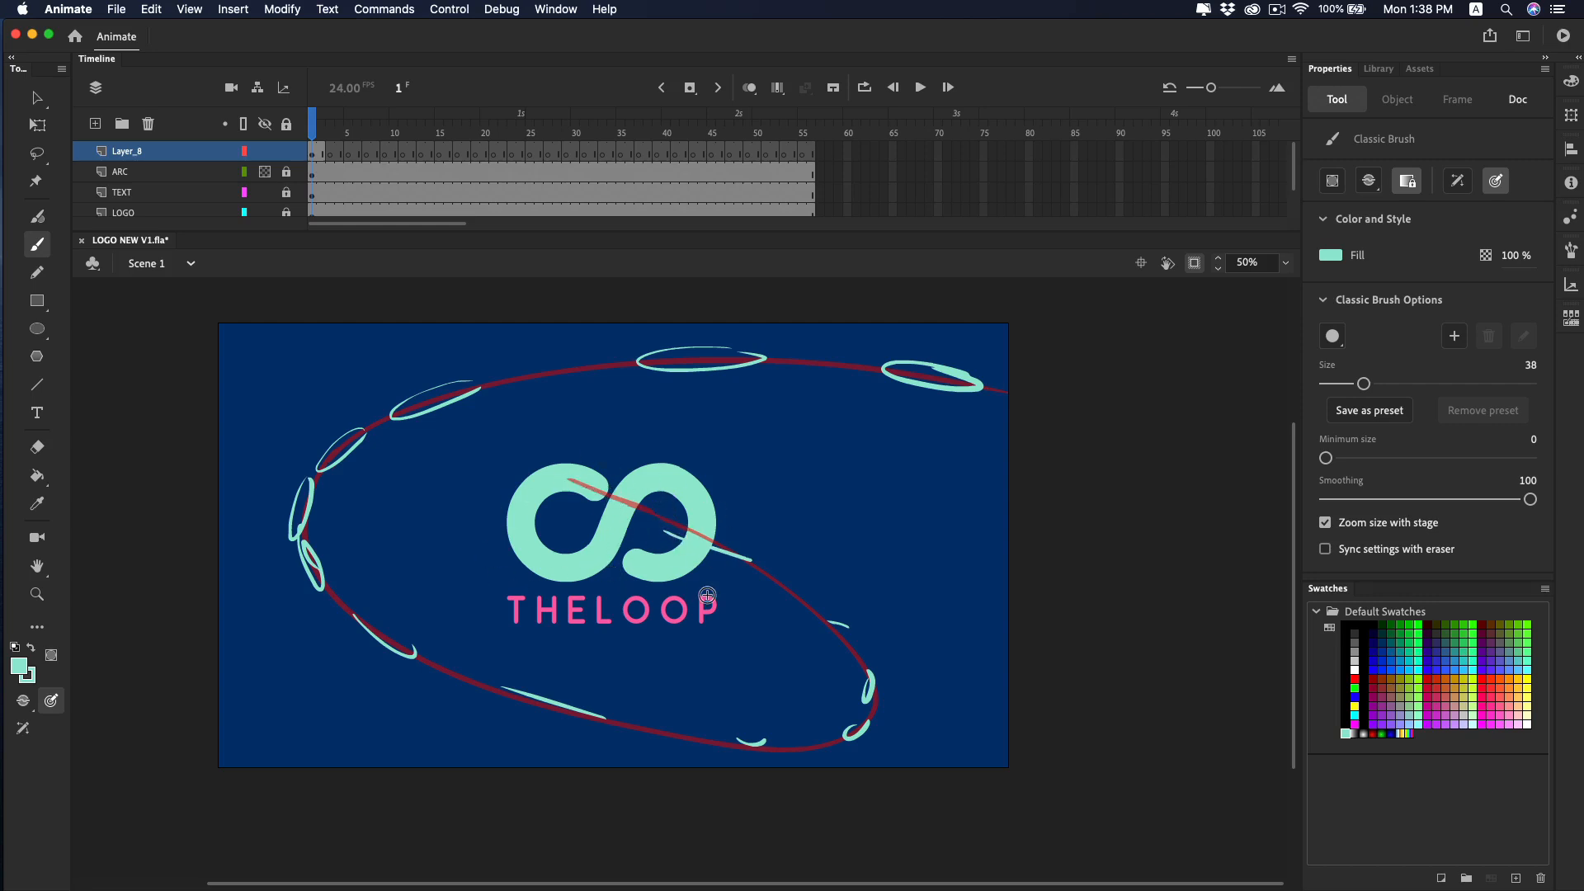
left_click(311, 152)
key("BackSpace")
Paint a filled mint blob entering at the arc's upper-right end in frame 1, with a small streak below it.
mouse_move(1039, 396)
left_mouse_down()
mouse_move(947, 368)
mouse_move(995, 376)
mouse_move(927, 373)
mouse_move(939, 388)
mouse_move(1056, 401)
mouse_move(937, 357)
mouse_move(1002, 418)
left_mouse_up()
key("super+z")
key("super+z")
key("k")
key("b")
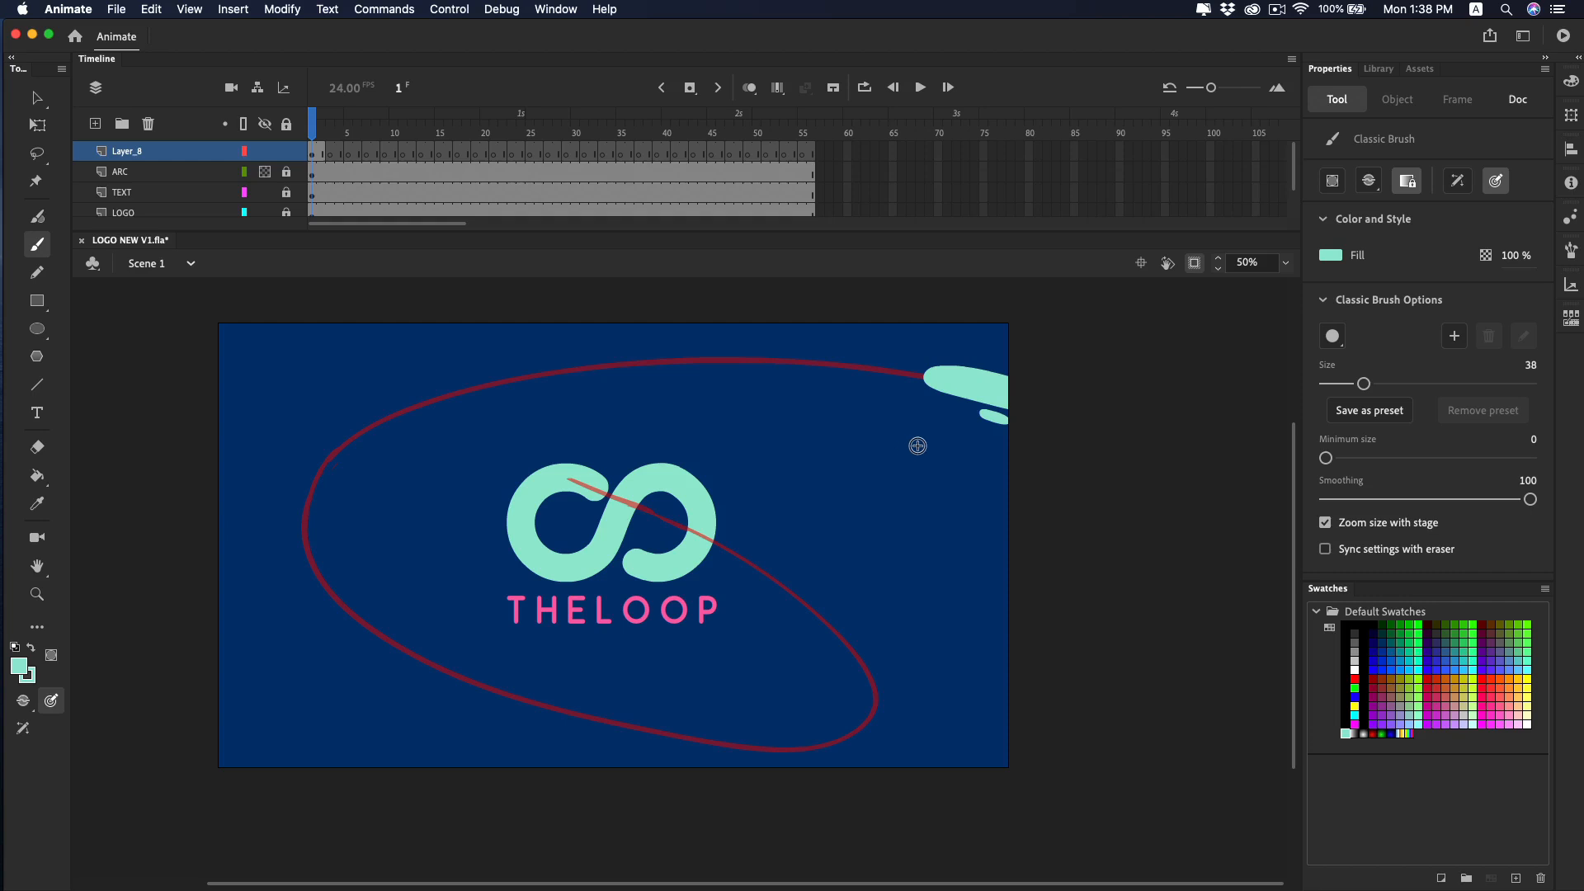
Move to frame 3 and turn on onion skinning.
key("period")
key("period")
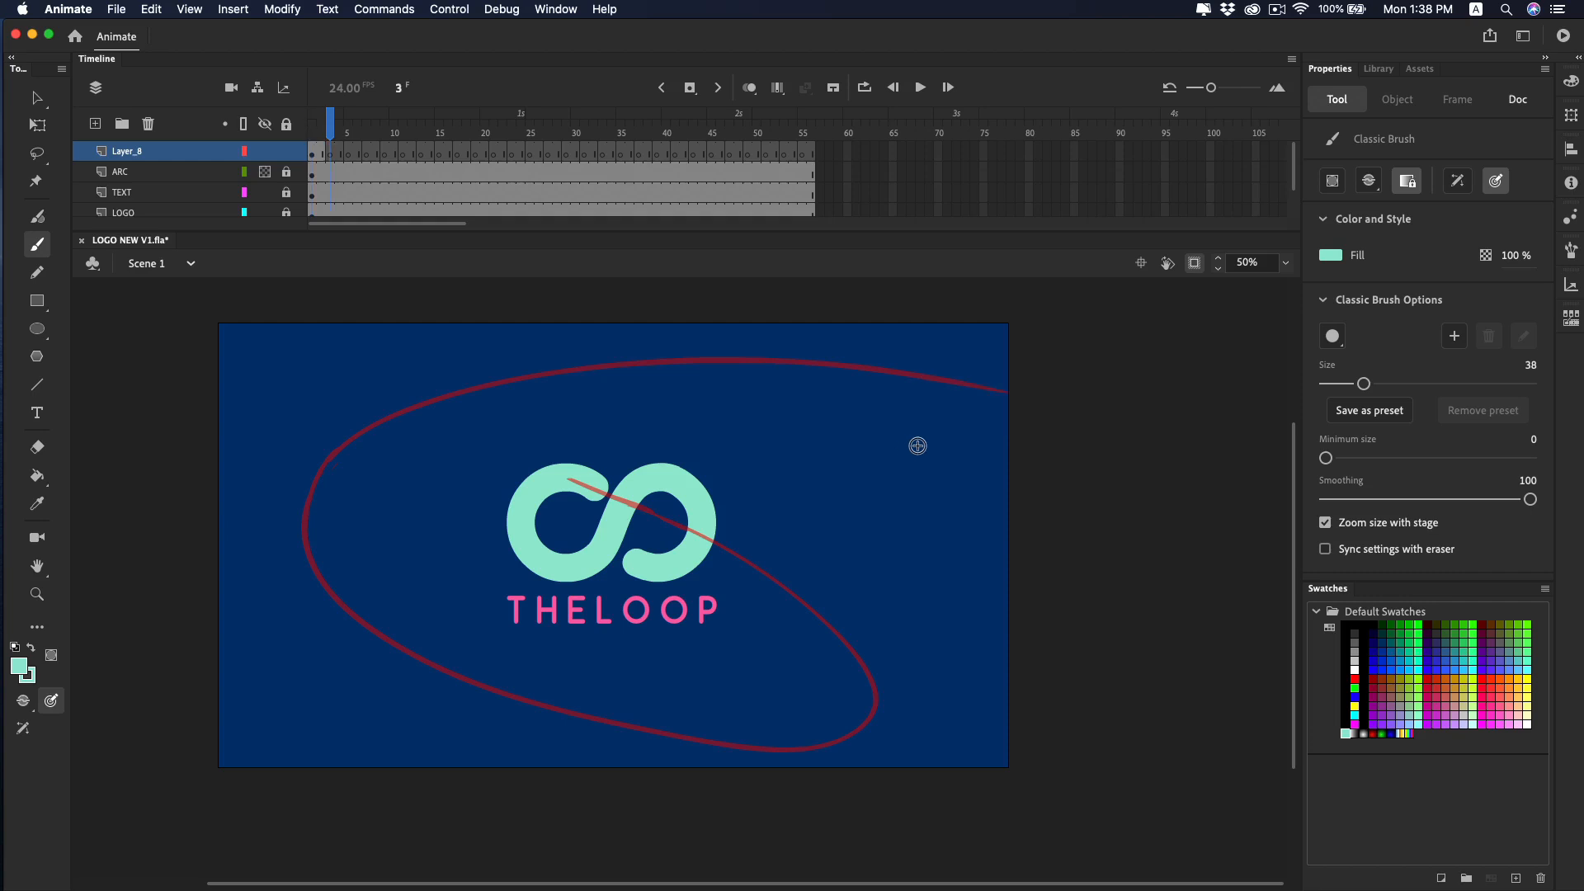
key("alt+shift+o")
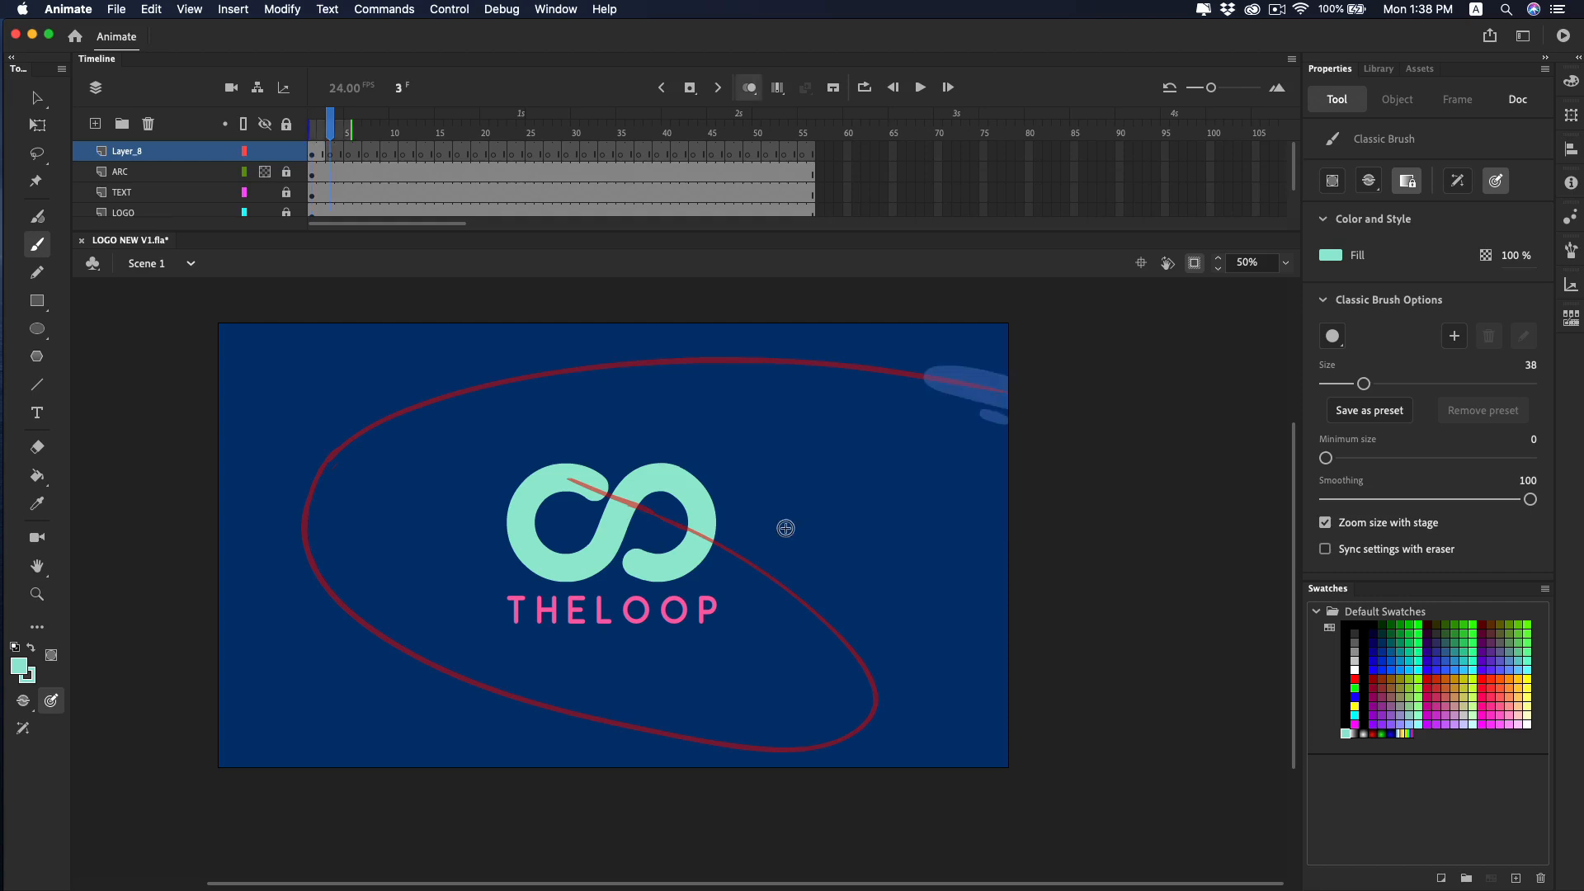
left_click(871, 402, "super")
left_click_drag(725, 553, 919, 439)
key("z")
left_click(840, 526, "alt")
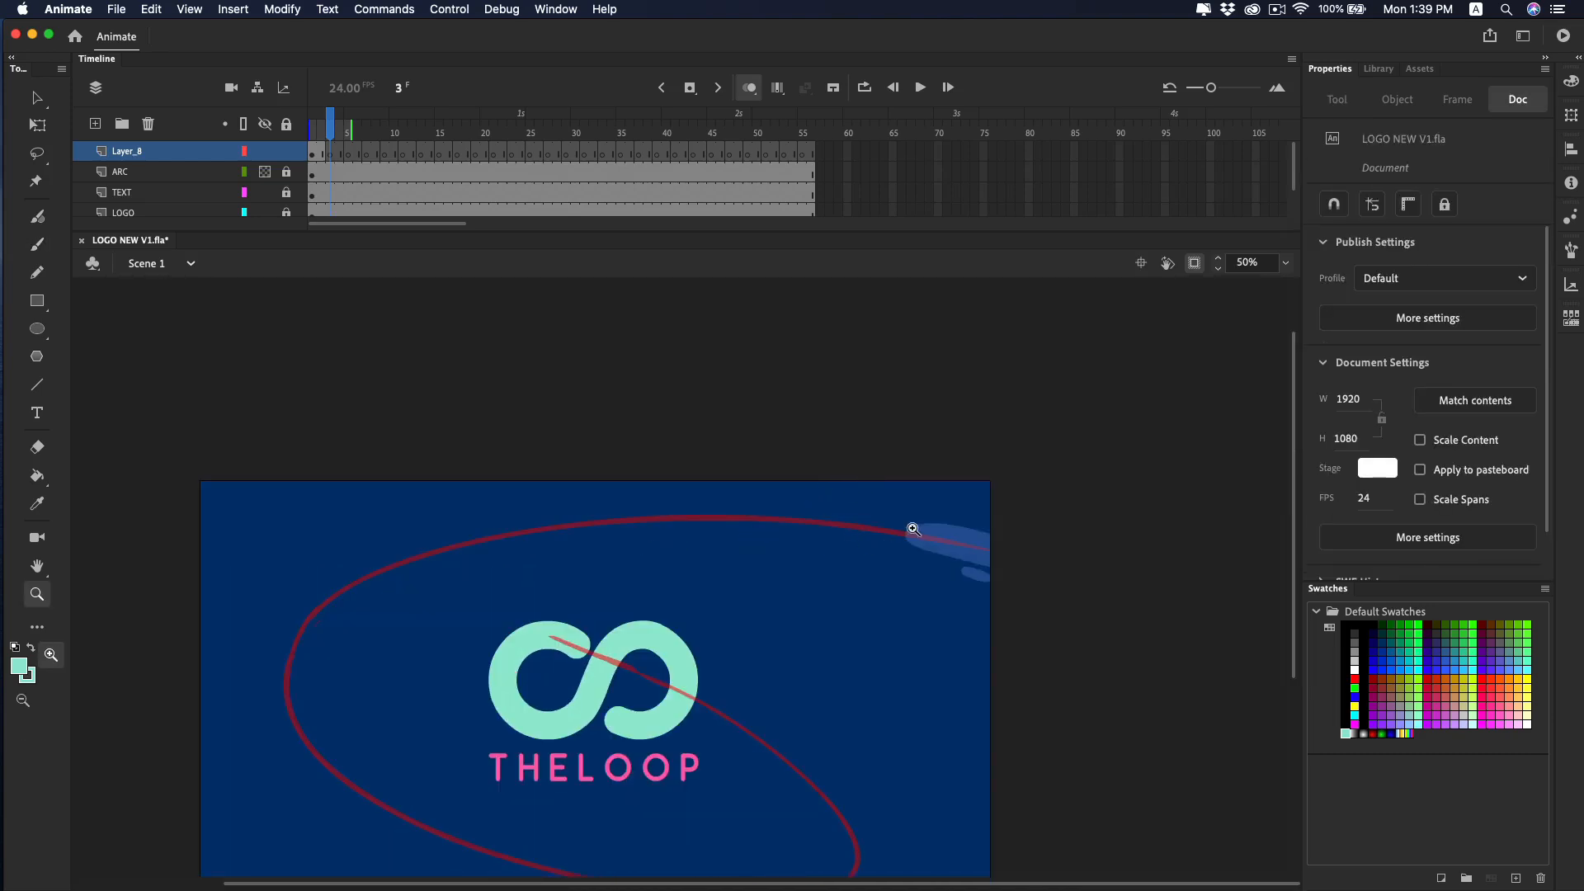
Paint a longer filled mint blob along the arc's upper-right end in frame 3, with a small streak below and a dot above.
key("b")
mouse_move(811, 516)
left_mouse_down()
mouse_move(904, 532)
mouse_move(813, 514)
left_mouse_up()
key("super+z")
key("super+z")
left_click_drag(929, 536, 799, 516)
key("super+z")
mouse_move(992, 544)
left_mouse_down()
mouse_move(797, 514)
mouse_move(998, 551)
mouse_move(874, 550)
left_mouse_up()
key("k")
left_click(964, 544)
key("b")
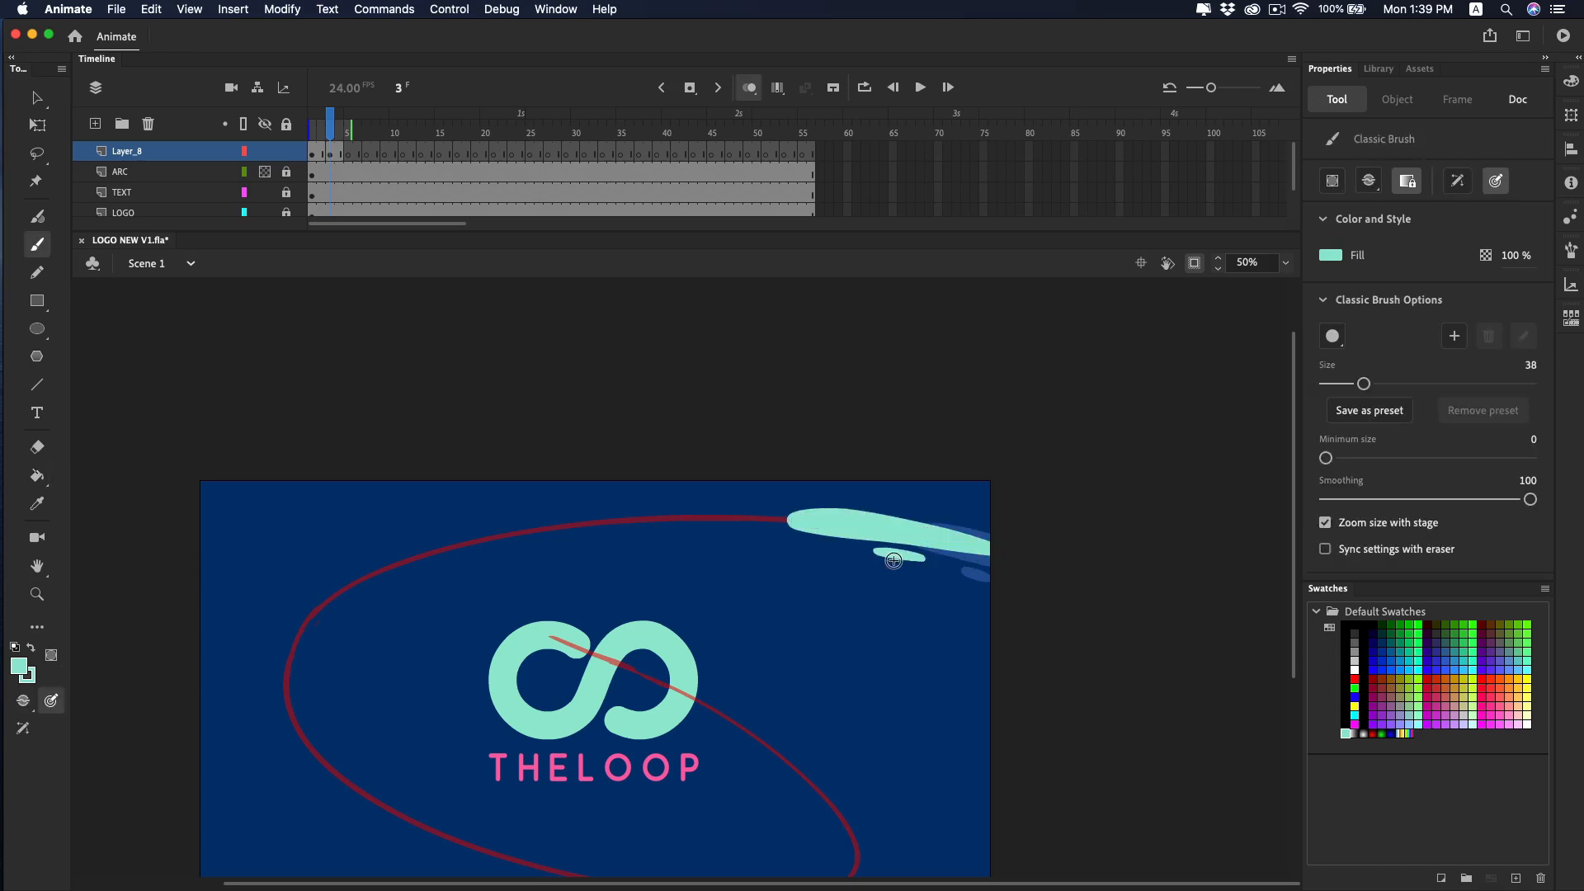
left_click_drag(921, 625, 952, 538)
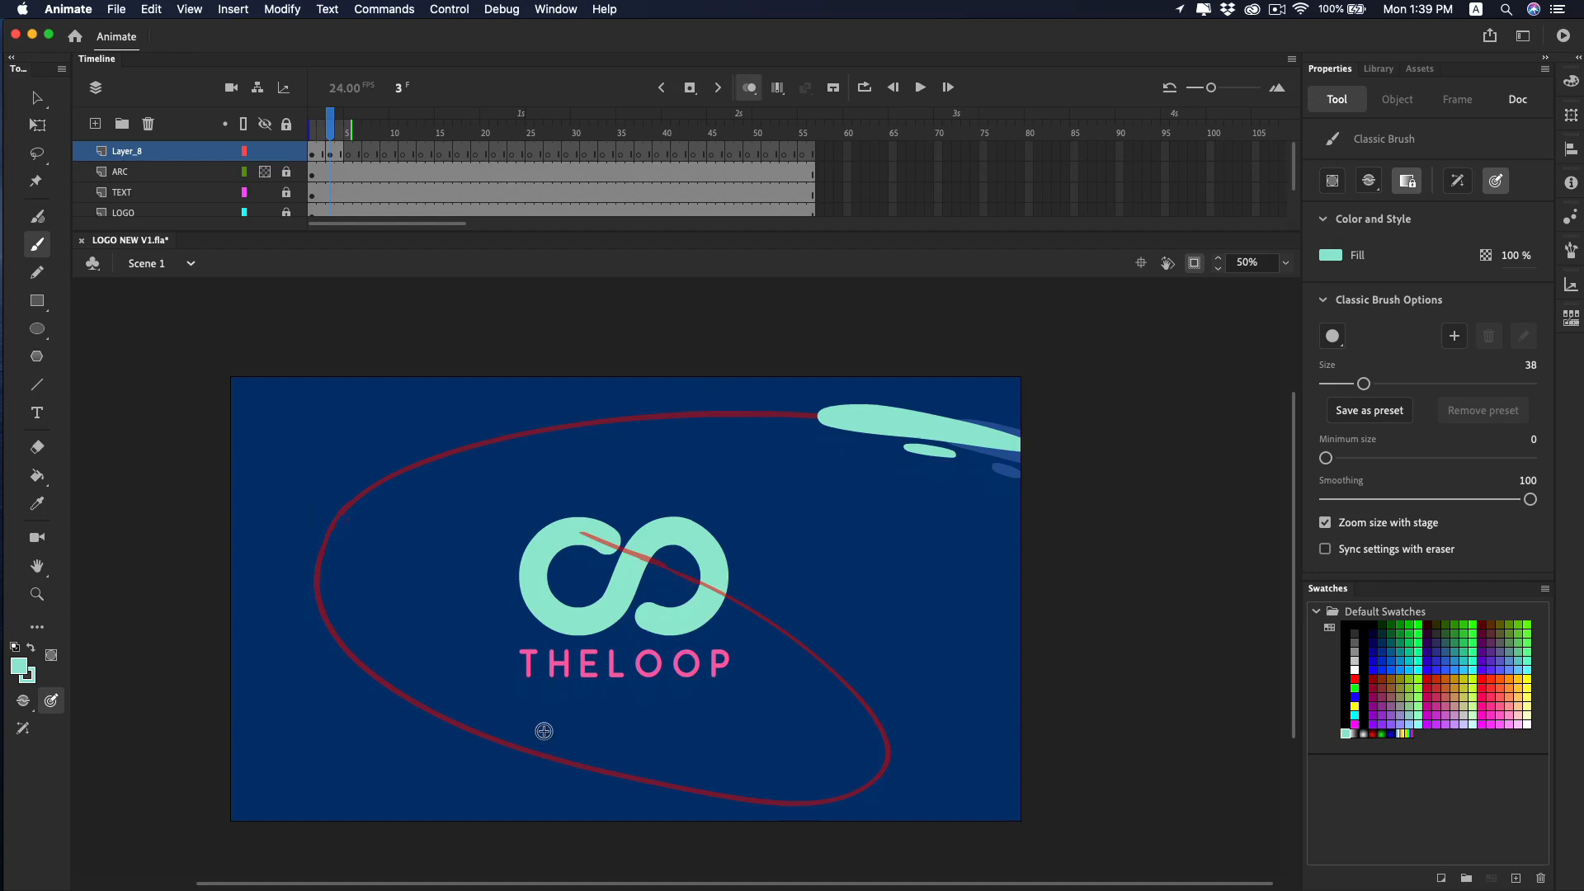
left_click(1006, 425)
Paint the mint blob further along the top of the arc in frame 5, with a small streak and a dot beside its tail.
key("period")
key("period")
mouse_move(745, 400)
left_mouse_down()
mouse_move(630, 403)
mouse_move(656, 428)
mouse_move(702, 414)
mouse_move(776, 411)
left_mouse_up()
mouse_move(782, 430)
left_mouse_down()
mouse_move(754, 430)
mouse_move(788, 430)
left_mouse_up()
left_click(745, 388)
Cut a notch into the tail of the frame 5 blob and refine its split ends with the eraser and brush.
key("z")
left_click(738, 423)
key("l")
mouse_move(726, 512)
left_mouse_down()
mouse_move(901, 568)
mouse_move(746, 512)
mouse_move(793, 563)
left_mouse_up()
key("Delete")
key("e")
key("b")
key("e")
key("b")
left_click_drag(722, 545, 742, 533)
key("e")
key("b")
key("e")
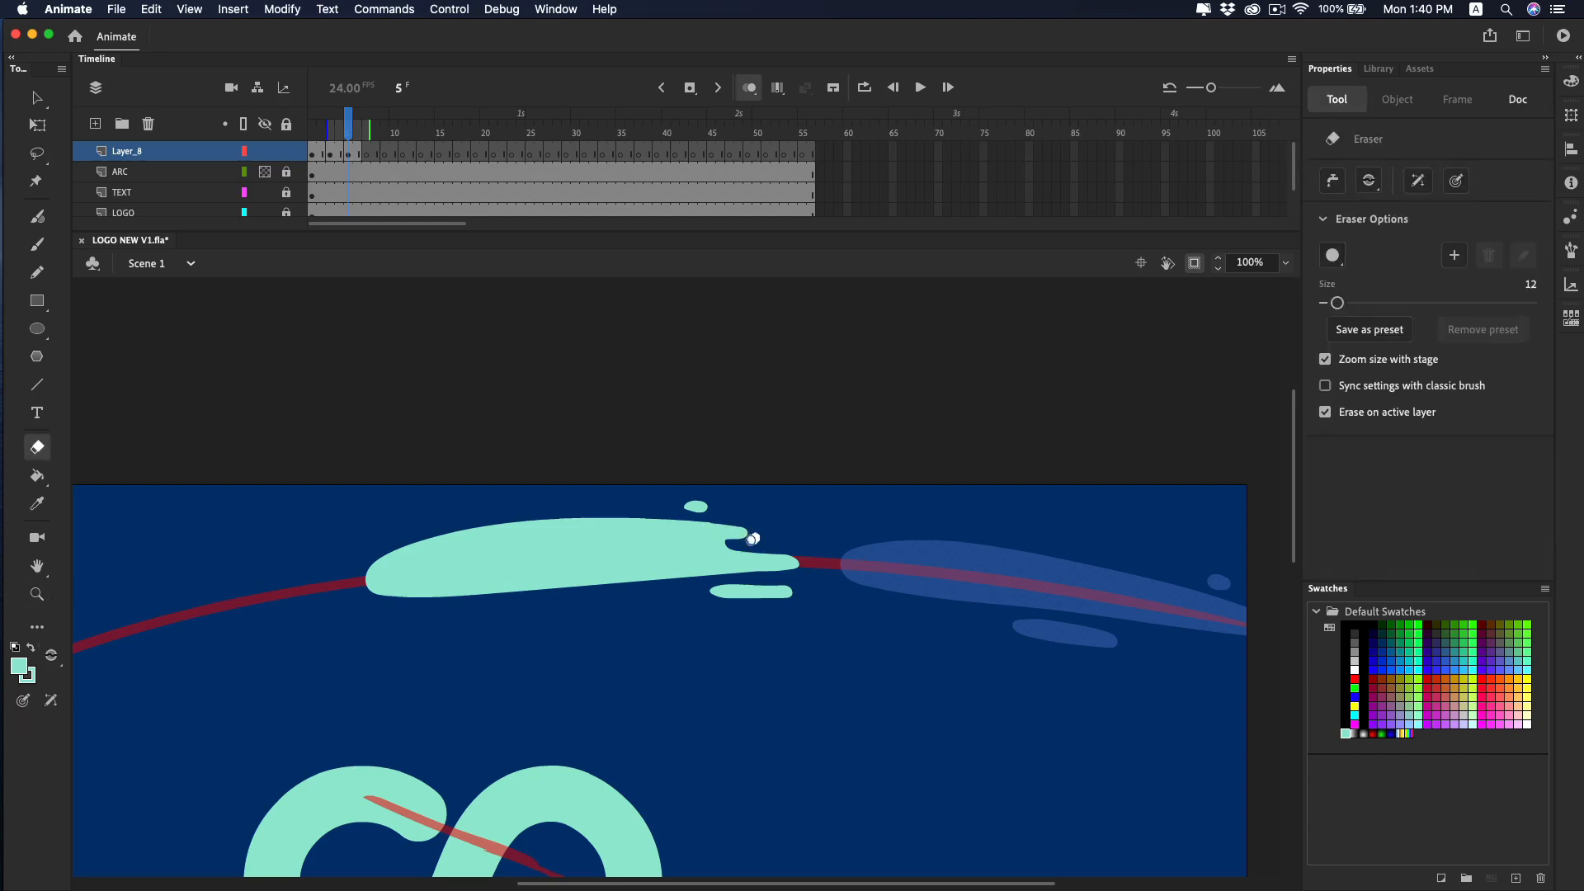
Turn off onion skinning and play the animation from the start several times to check the blob's motion.
key("z")
left_click(741, 552, "alt")
left_click(741, 552, "alt")
left_click(749, 87)
left_click(316, 129)
key("Return")
left_click(316, 129)
key("Return")
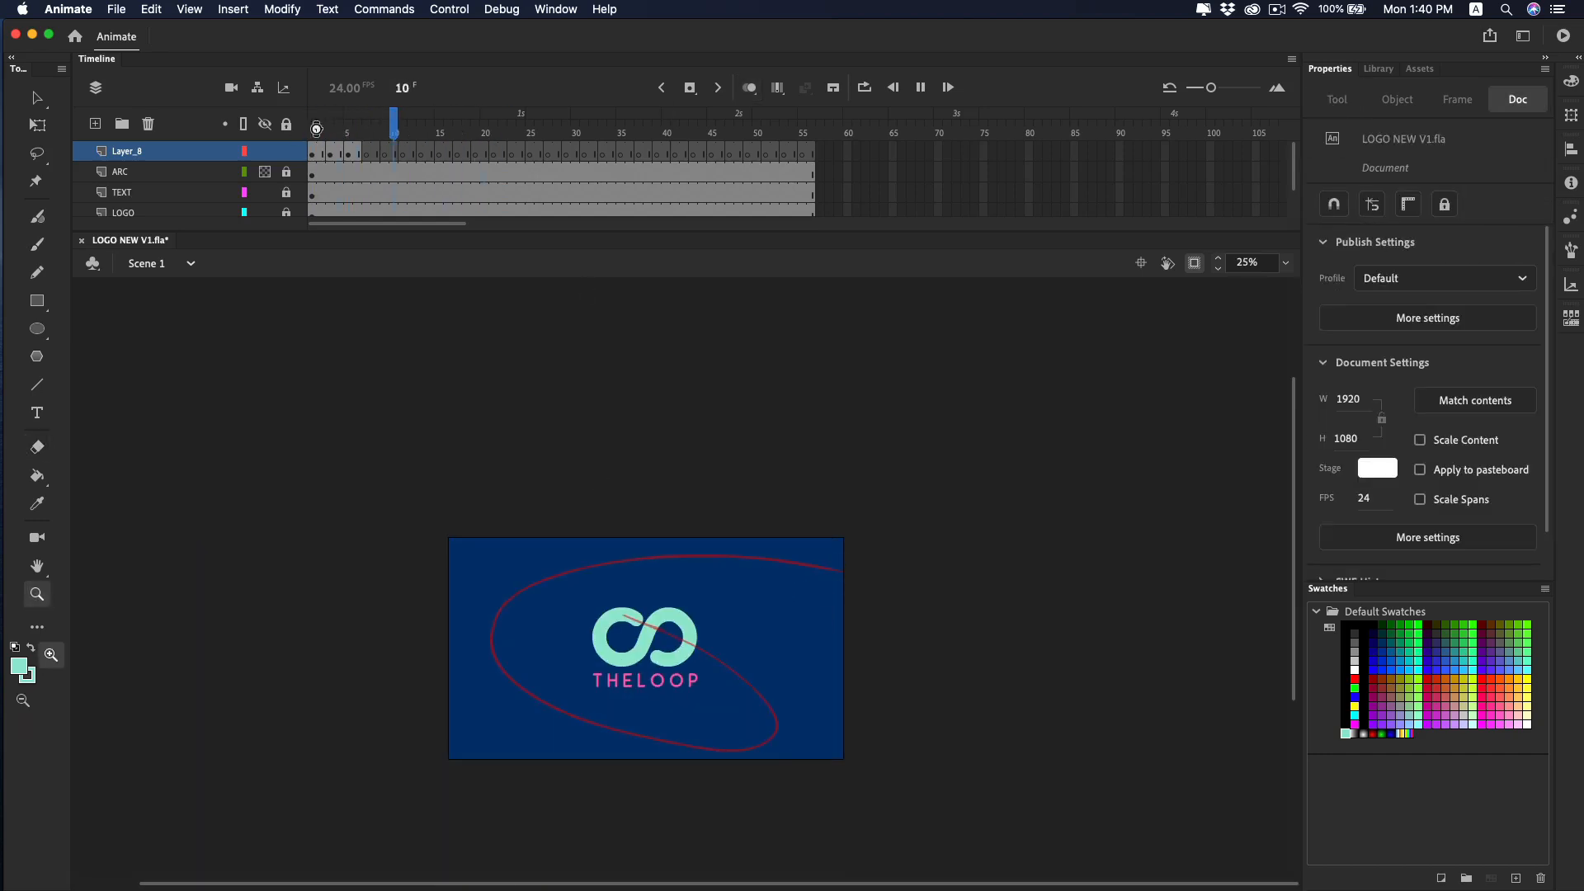
left_click(316, 128)
key("Return")
left_click(322, 131)
key("Return")
Move to frame 7 with onion skinning turned back on.
left_click(328, 133)
key("period")
key("period")
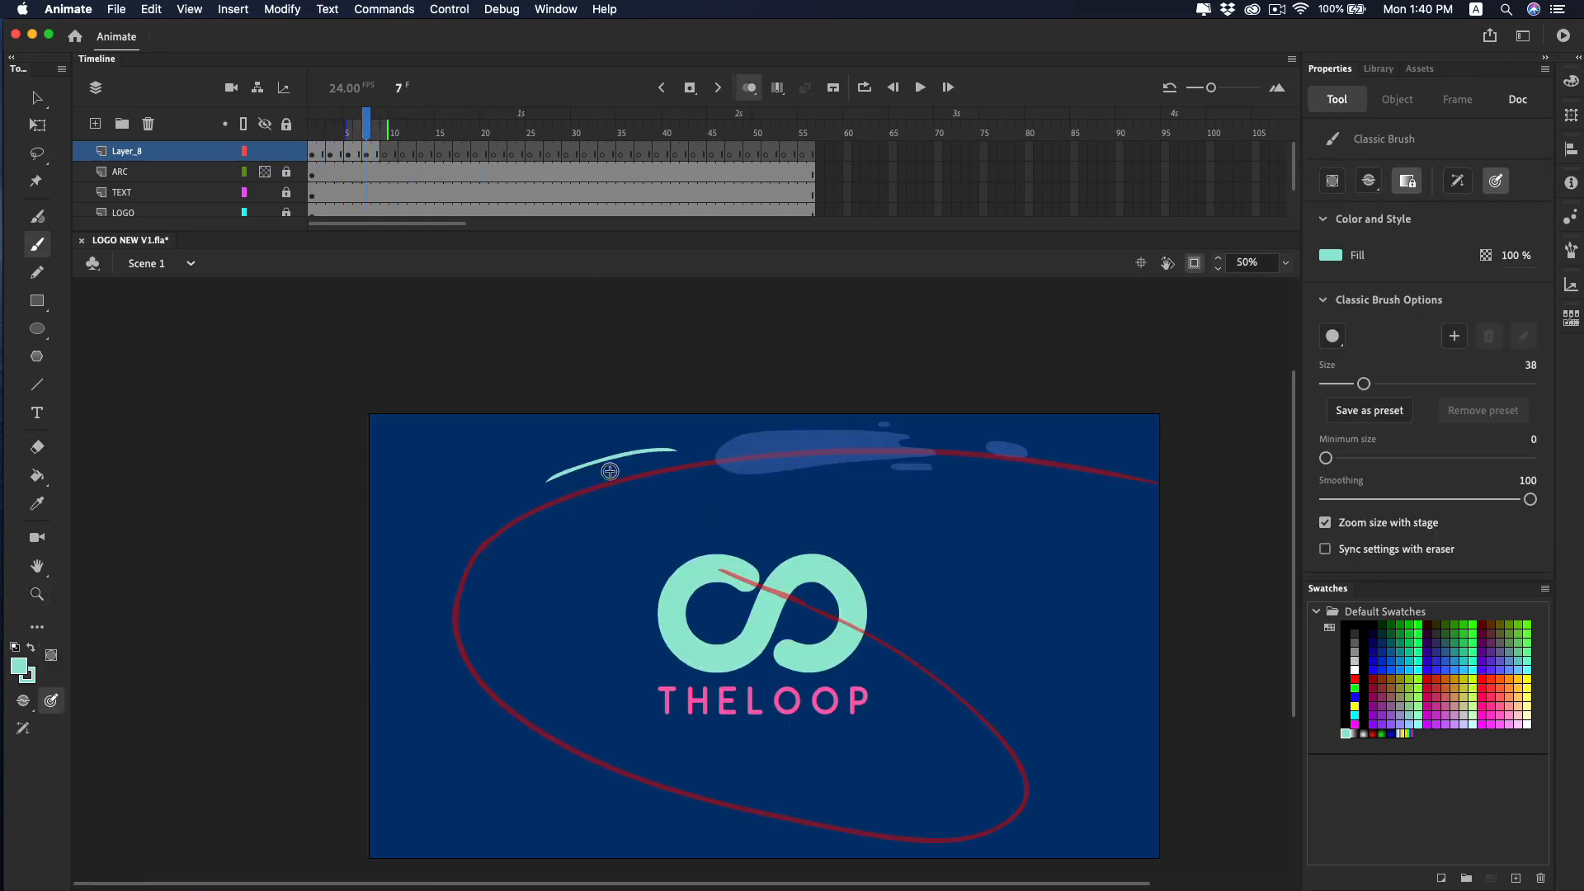
key("super+z")
mouse_move(439, 545)
left_mouse_down()
mouse_move(460, 721)
mouse_move(593, 826)
left_mouse_up()
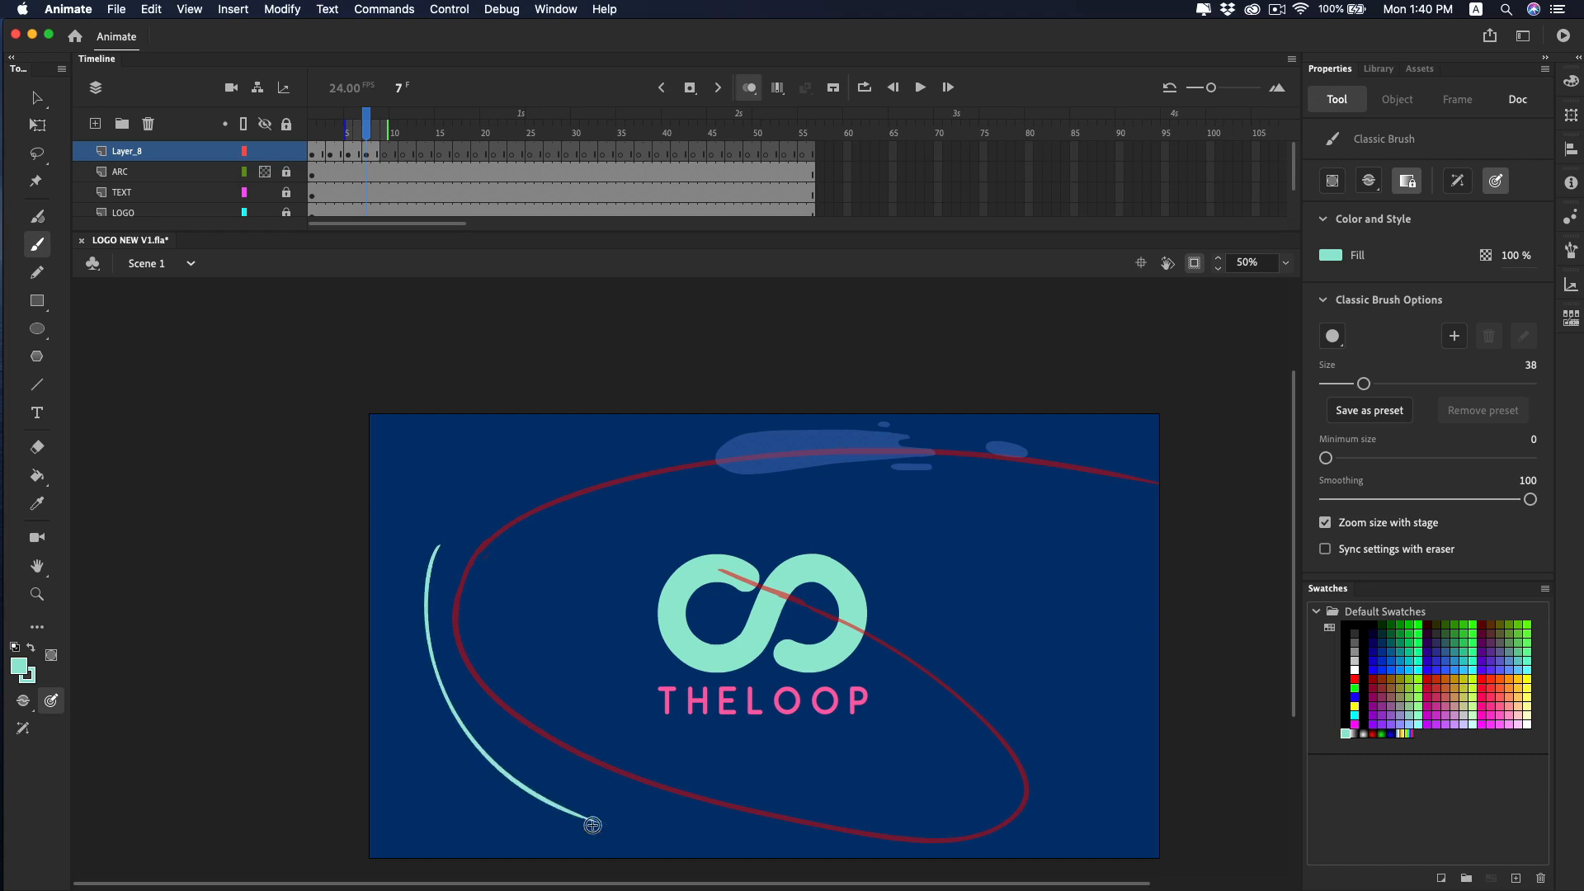
key("super+z")
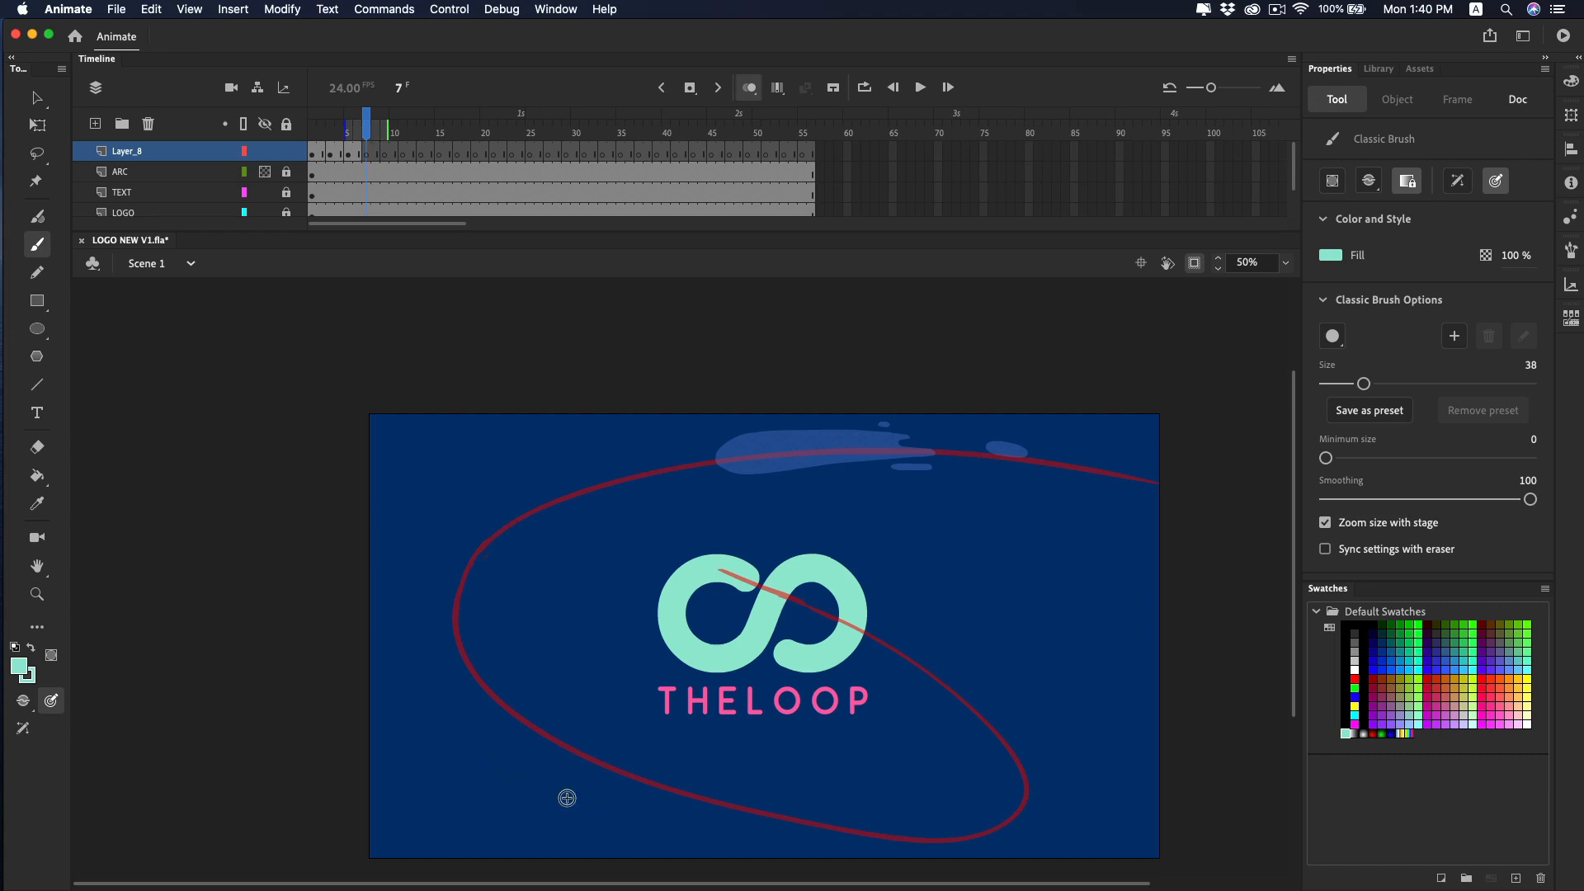
Outline a long curved mint blob along the arc's upper-left section in frame 7 and fill it.
left_click_drag(611, 464, 534, 508)
key("super+z")
mouse_move(645, 459)
left_mouse_down()
mouse_move(537, 490)
mouse_move(700, 474)
mouse_move(678, 482)
mouse_move(772, 450)
mouse_move(561, 474)
left_mouse_up()
key("super+z")
key("super+z")
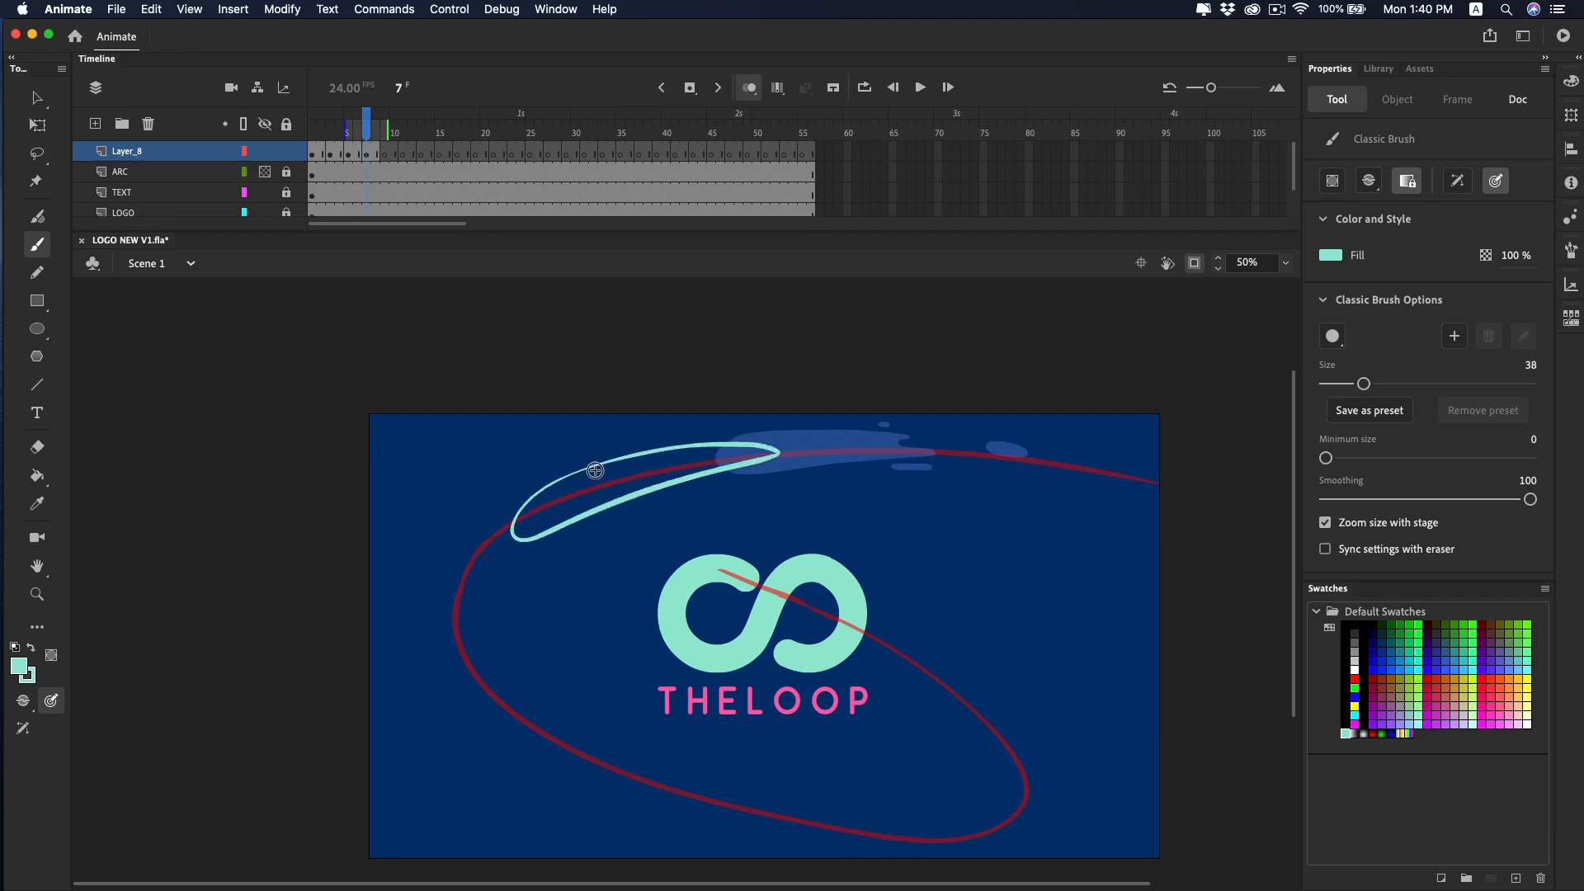
key("k")
left_click(612, 491)
key("b")
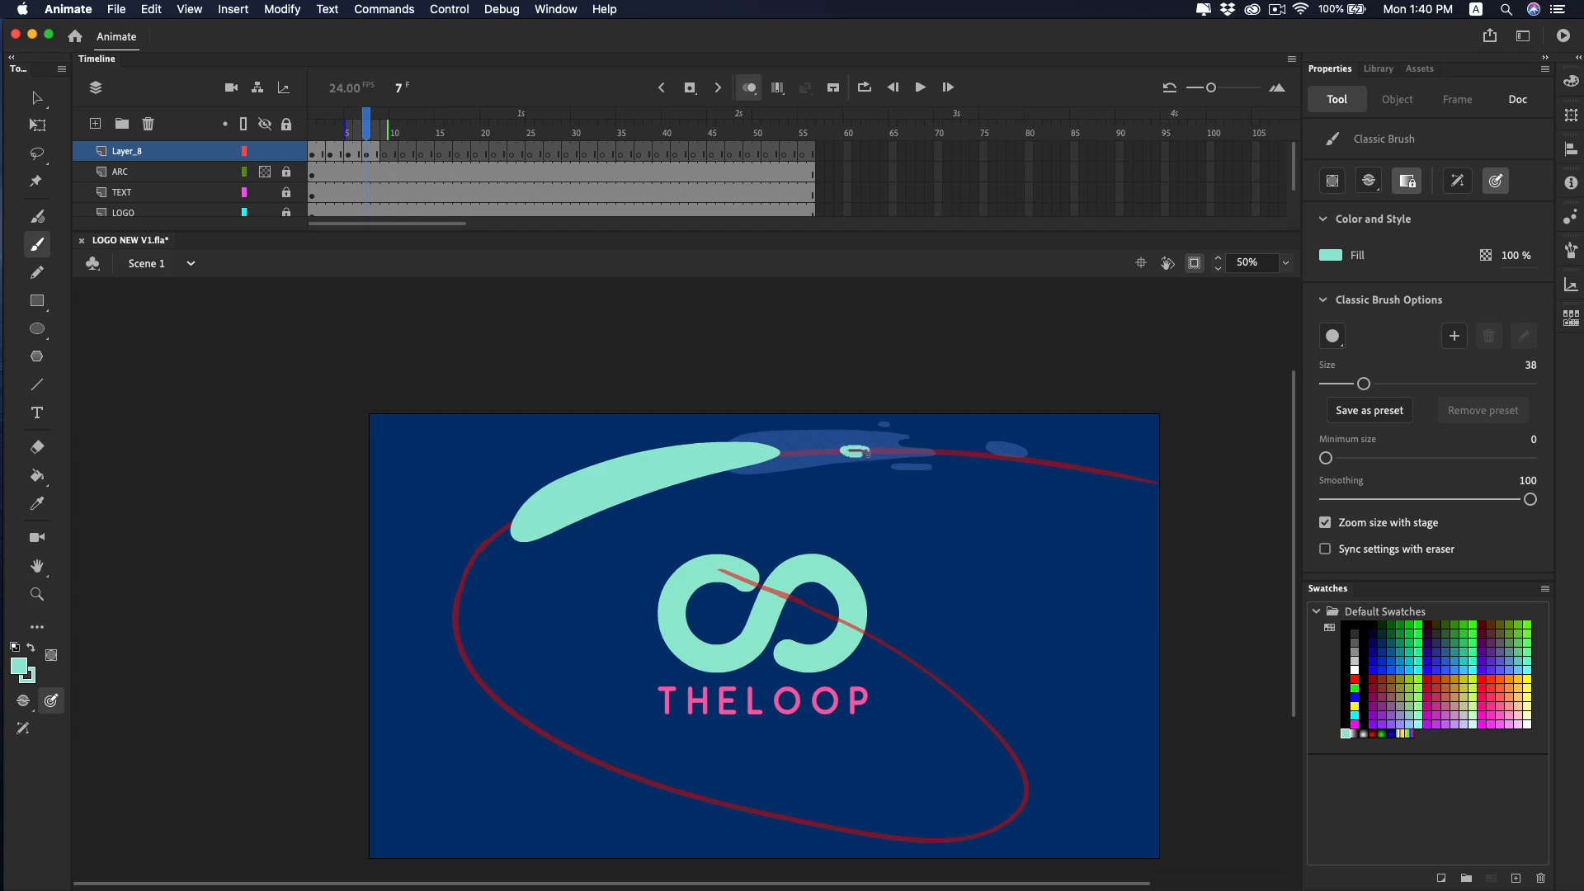
Add two small mint streaks and a dot trailing behind the blob in frame 7.
left_click_drag(942, 441, 914, 438)
key("super+z")
left_click(845, 425)
left_click_drag(819, 467, 794, 469)
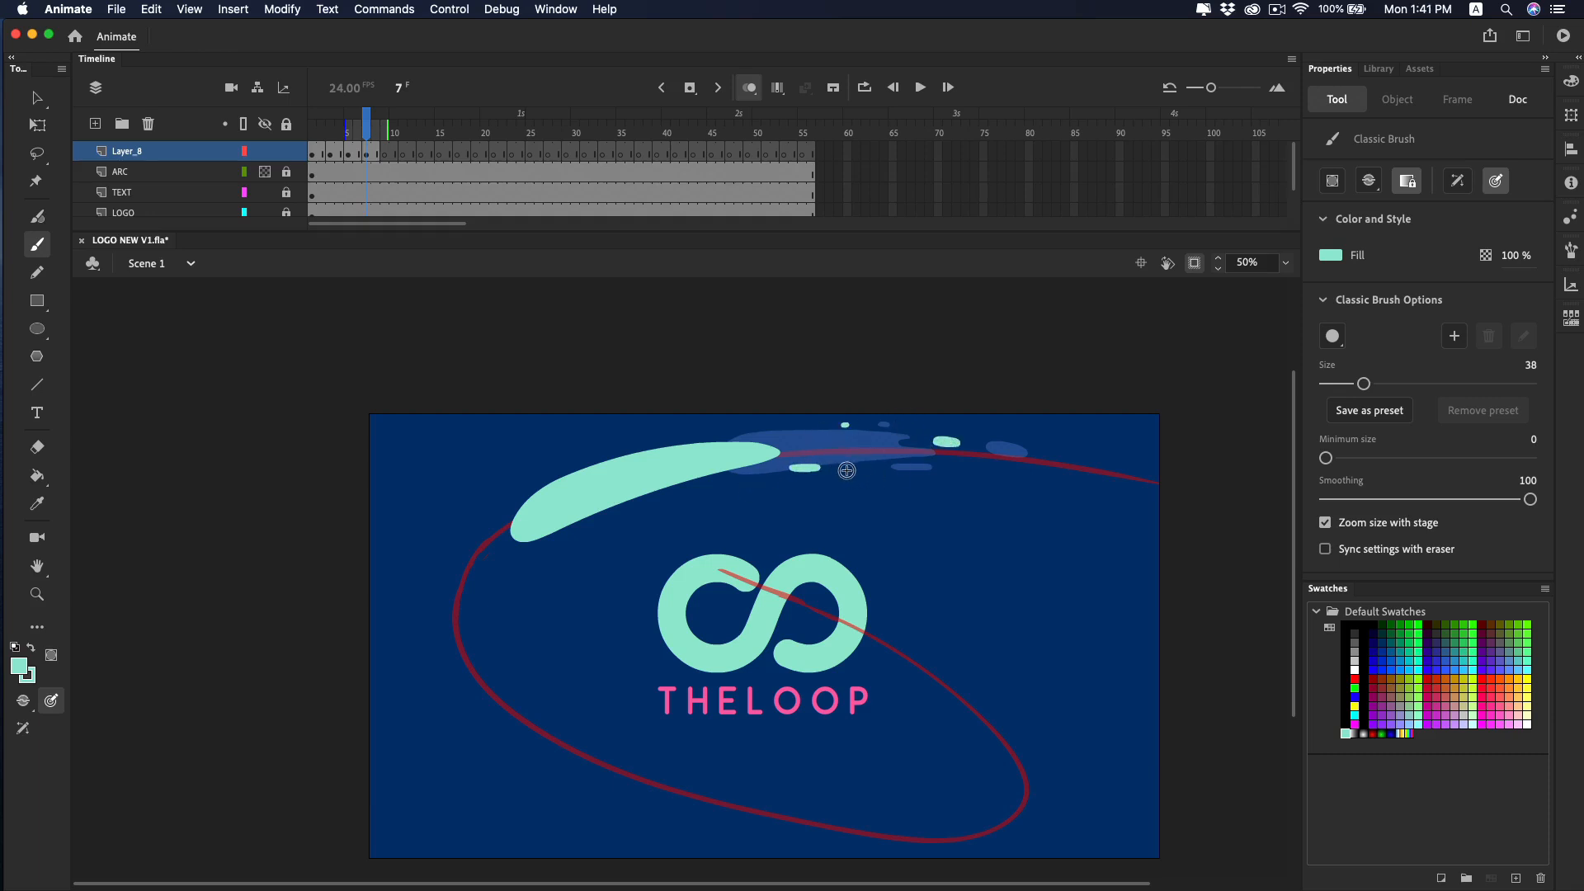
left_click_drag(672, 433, 654, 435)
key("super+z")
Turn off onion skinning and replay the animation from frame 1 to review the blob's movement.
key("z")
left_click(757, 578, "alt")
left_click(758, 577, "alt")
left_click(750, 88)
left_click(312, 124)
left_click(695, 562)
left_click(681, 585)
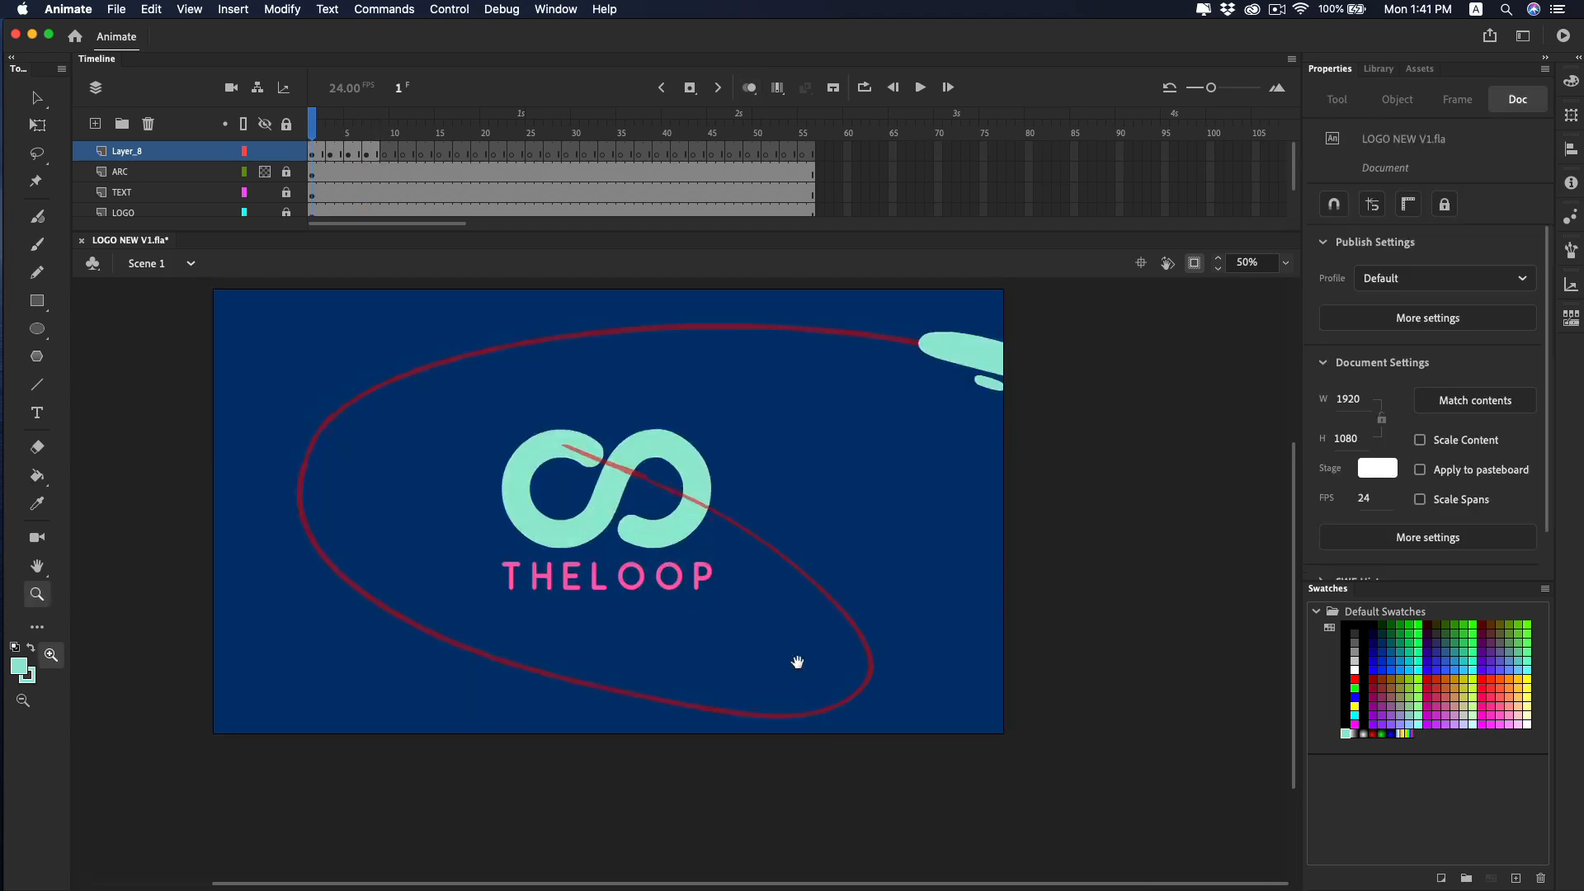
left_click_drag(799, 661, 842, 735)
key("Return")
left_click(312, 124)
key("Return")
Move to frame 9 on the blob's layer and turn onion skinning on.
left_click(339, 154)
key("period")
key("period")
key("period")
key("period")
key("period")
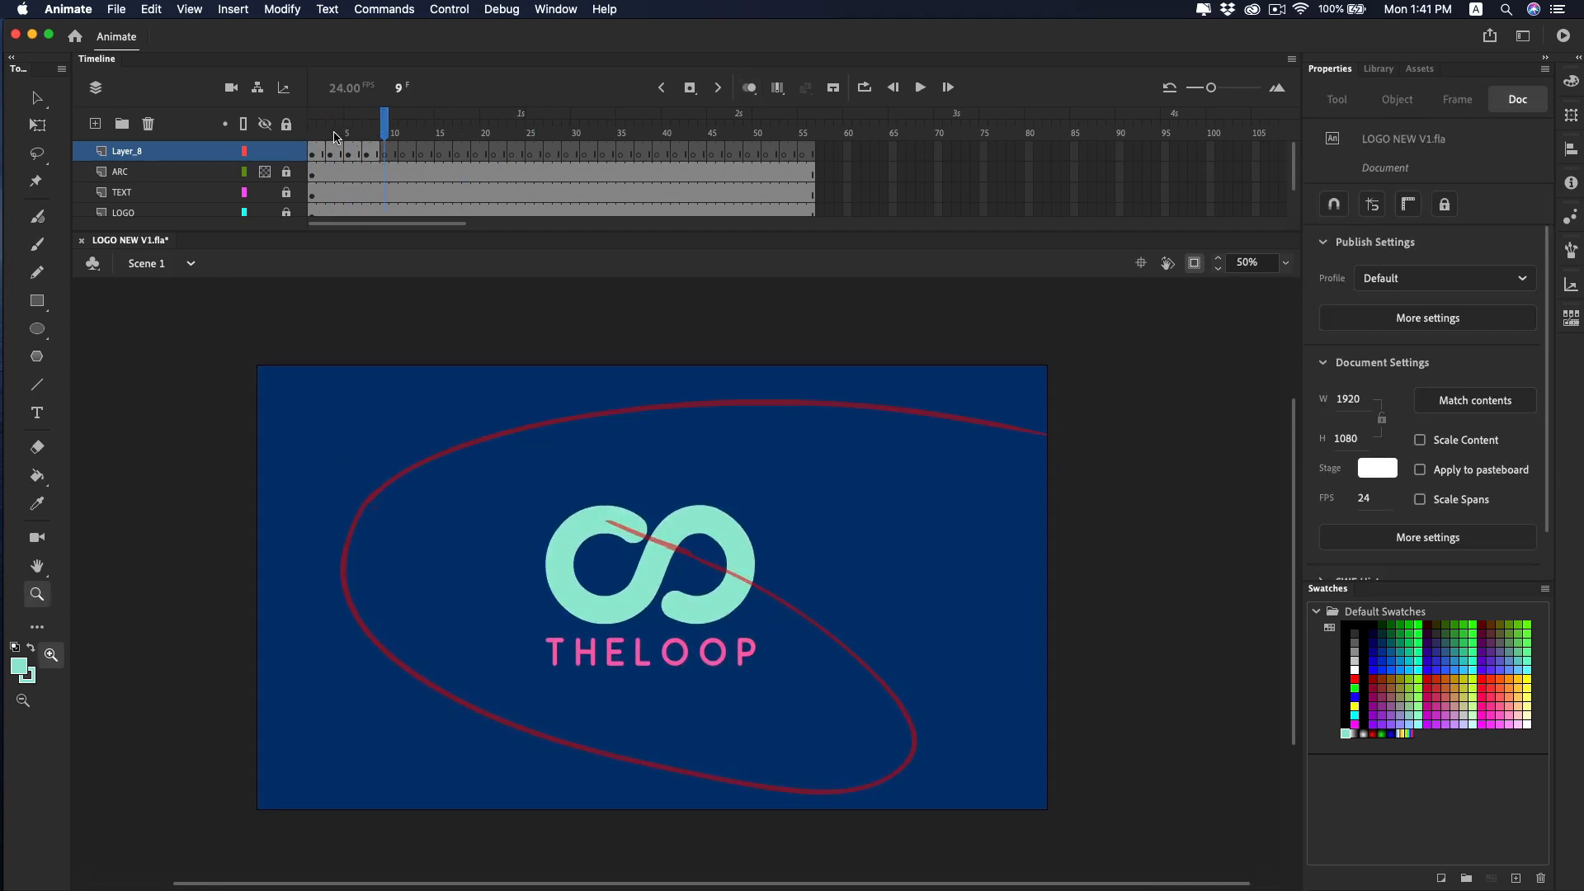
key("alt+shift+o")
Outline a curved mint blob around the arc's upper-left bend in frame 9 and fill it.
key("b")
mouse_move(339, 587)
left_mouse_down()
mouse_move(367, 492)
mouse_move(417, 449)
mouse_move(364, 479)
mouse_move(451, 423)
mouse_move(518, 416)
left_mouse_up()
key("super+z")
key("super+z")
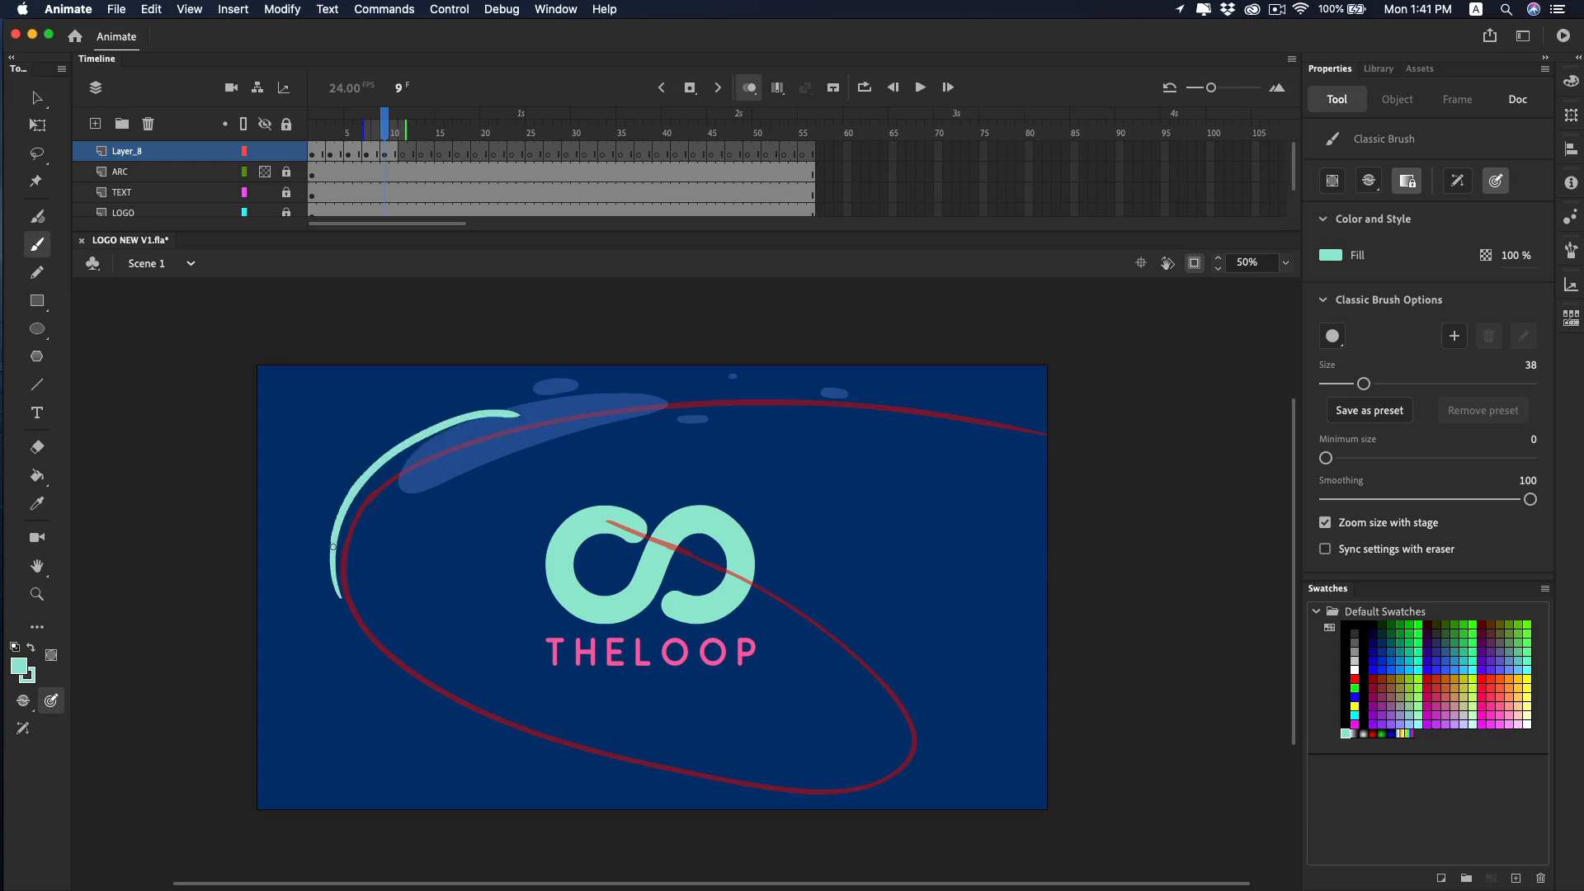
mouse_move(362, 615)
left_mouse_down()
mouse_move(403, 604)
mouse_move(404, 512)
mouse_move(530, 429)
left_mouse_up()
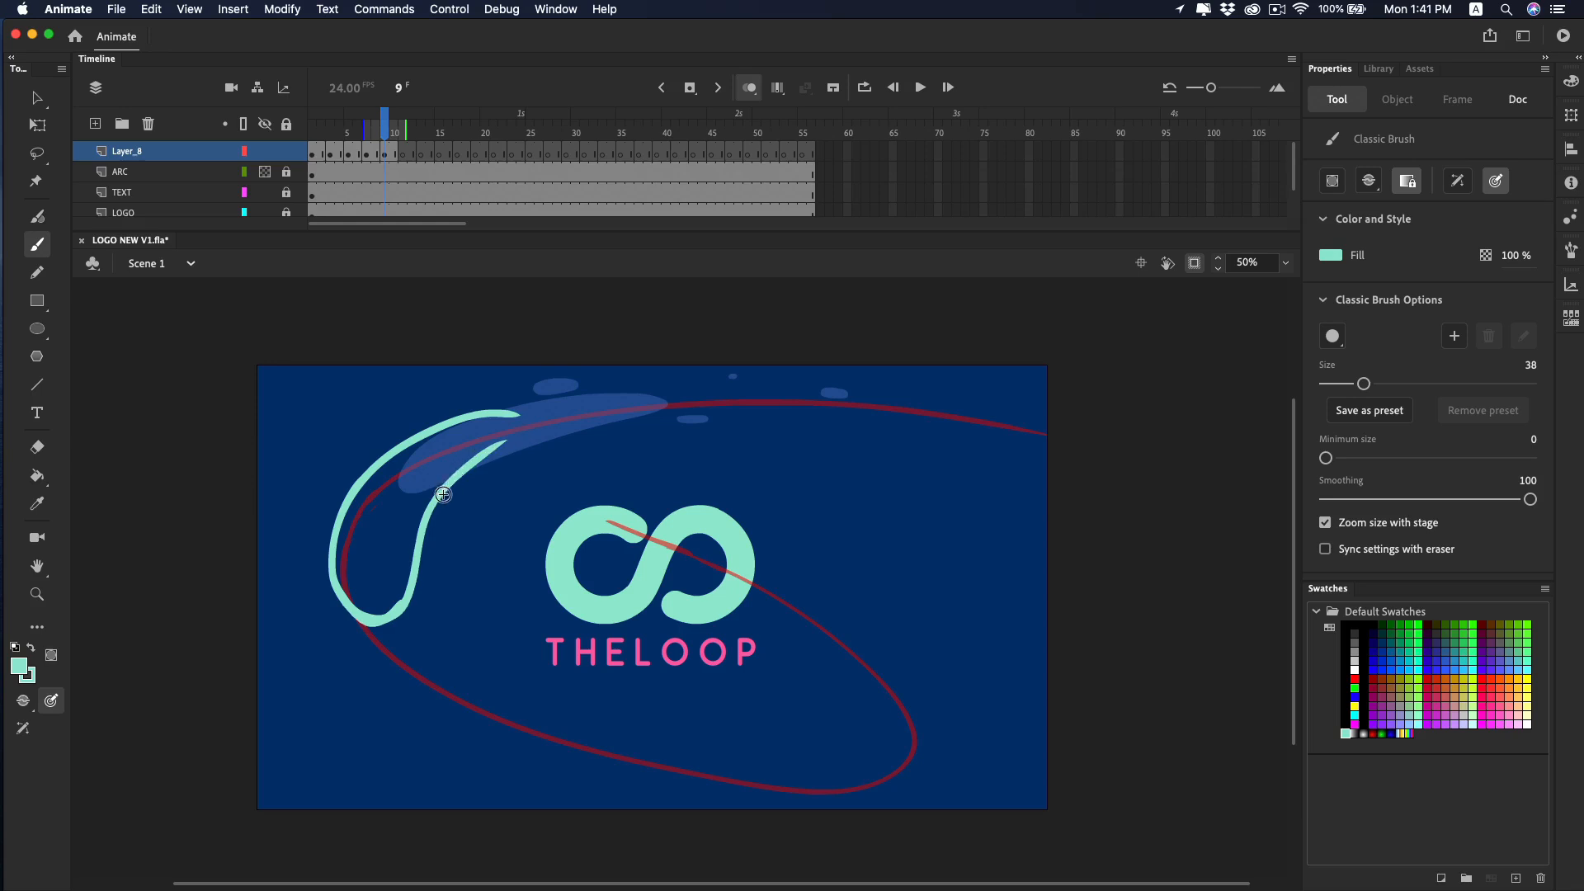
left_click_drag(443, 498, 549, 417)
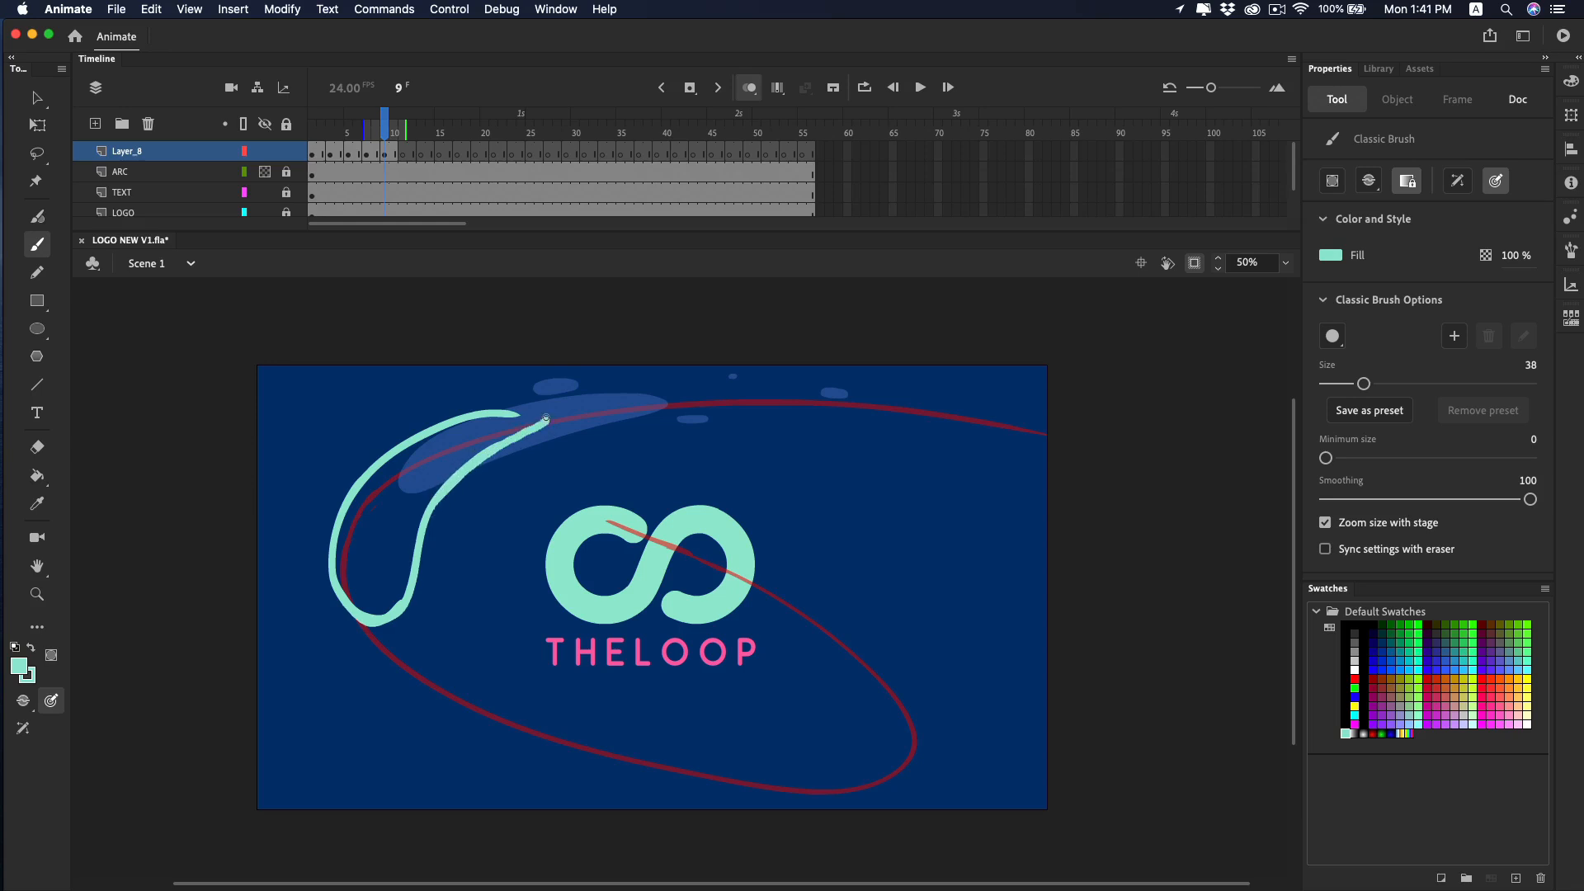
key("k")
left_click(449, 472)
key("b")
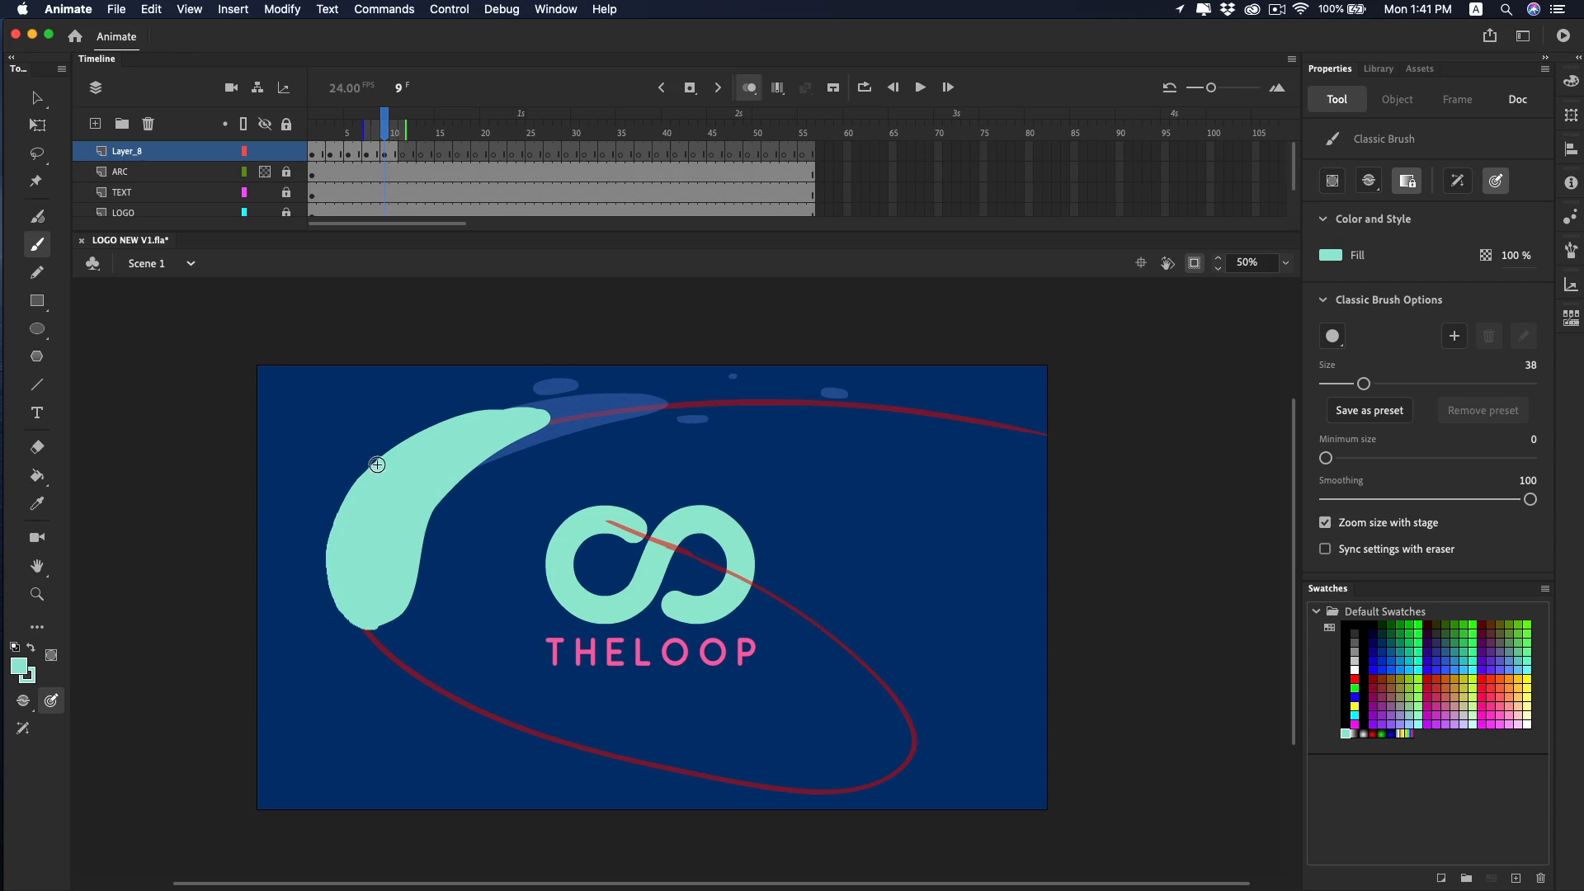
Smooth the frame 9 blob's outer and inner edges with the brush, and set the eraser size to 54.
left_click_drag(377, 464, 372, 481)
key("e")
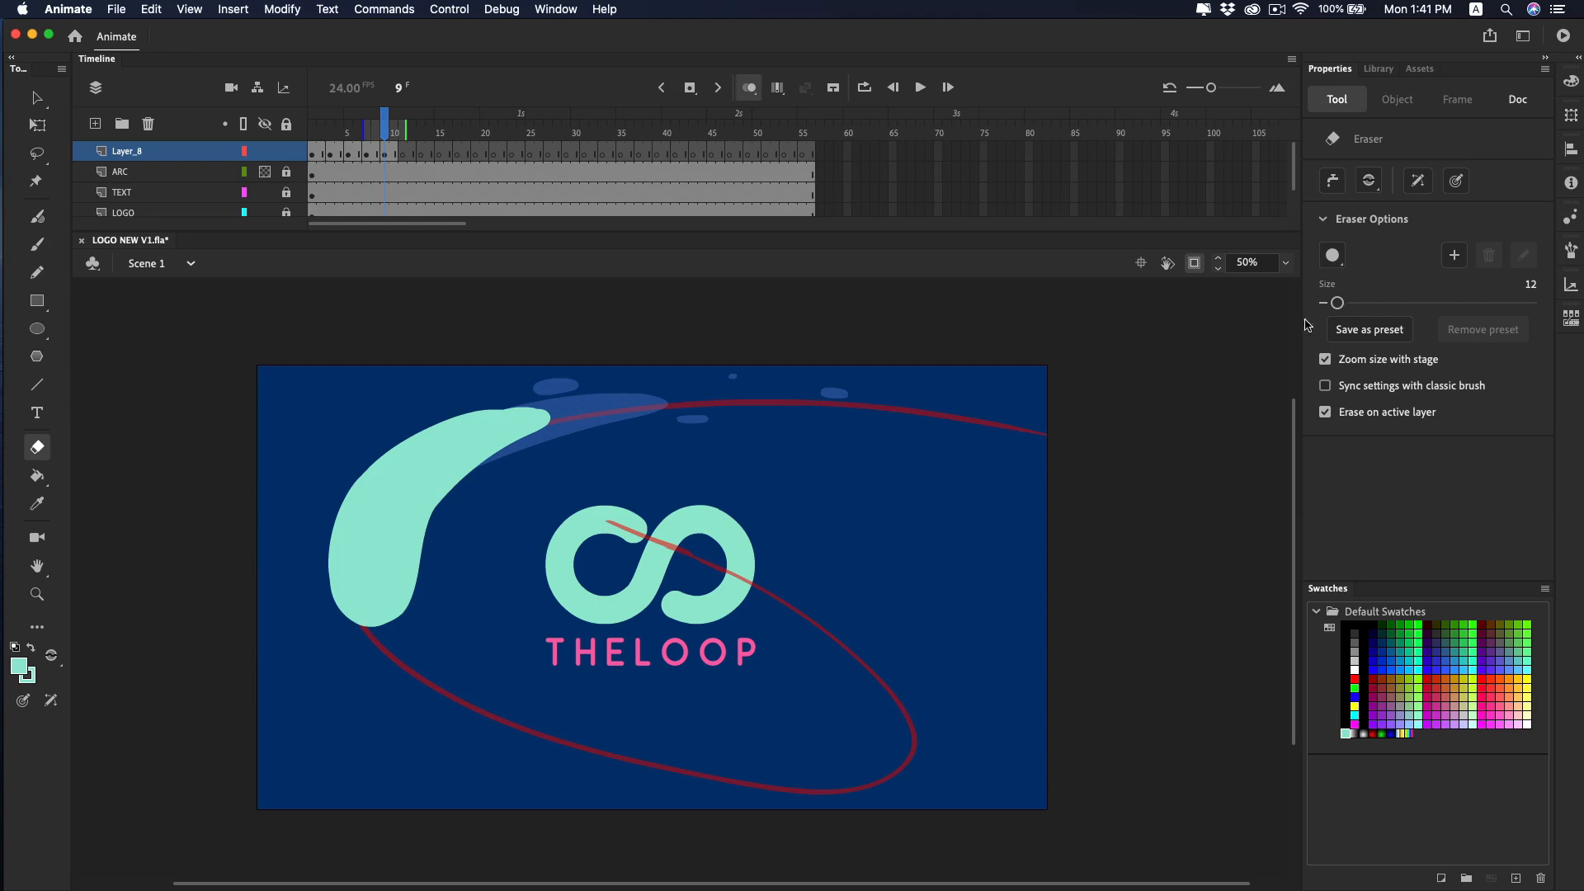
left_click_drag(1338, 303, 1381, 302)
key("b")
mouse_move(436, 577)
left_mouse_down()
mouse_move(569, 416)
mouse_move(487, 417)
left_mouse_up()
Add small mint droplets around and behind the blob in frame 9, and review the animation without onion skinning.
left_click(714, 378)
left_click_drag(643, 420, 655, 420)
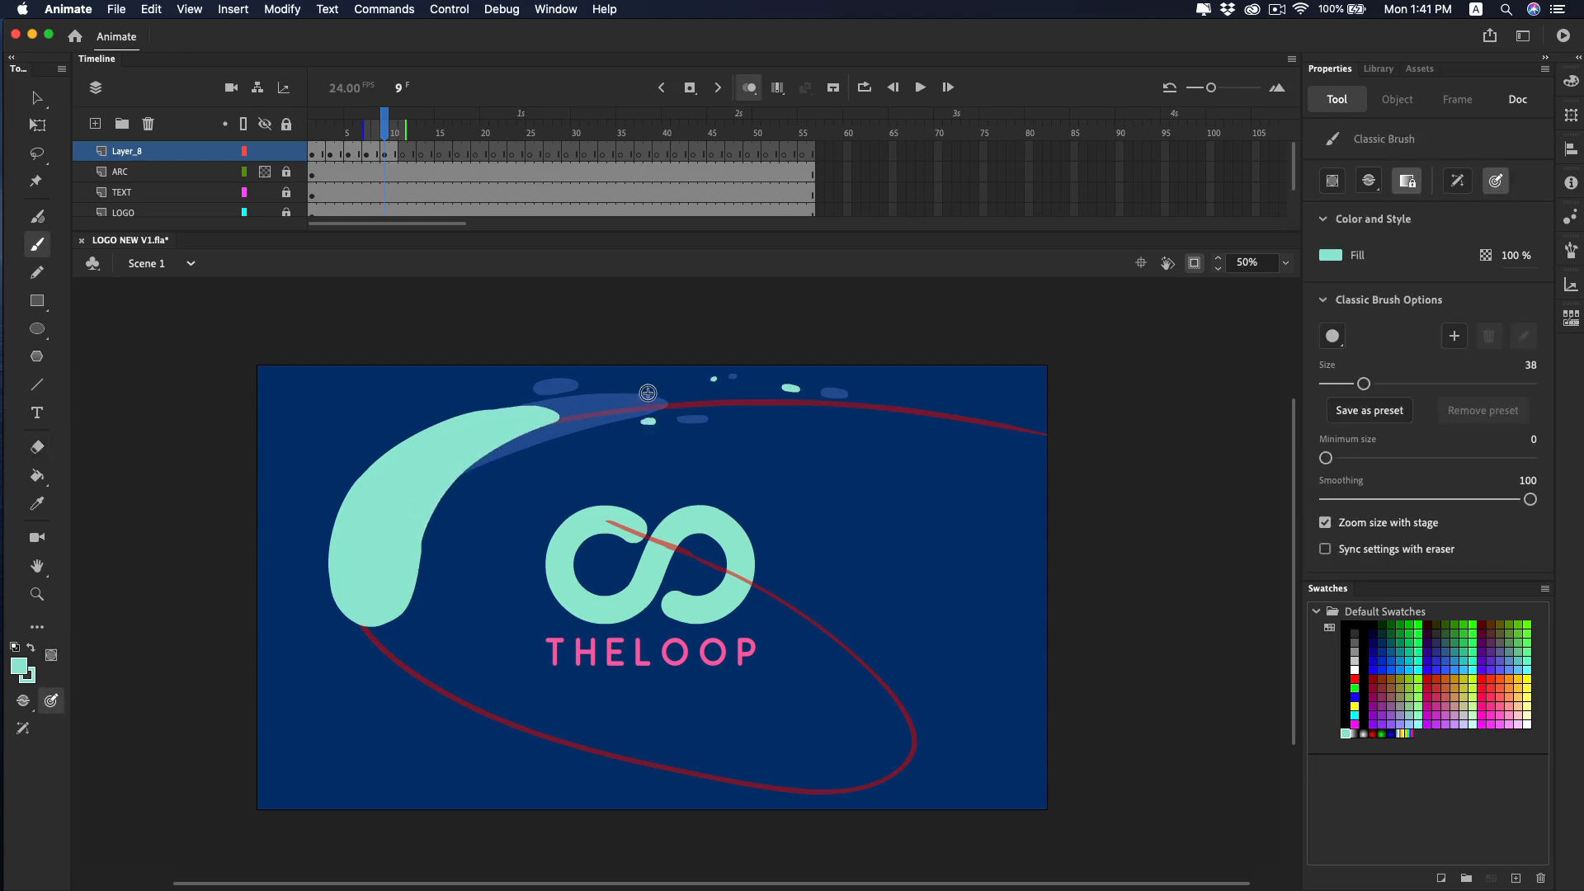
left_click_drag(505, 395, 473, 399)
left_click_drag(438, 532, 429, 548)
key("z")
left_click(733, 669, "alt")
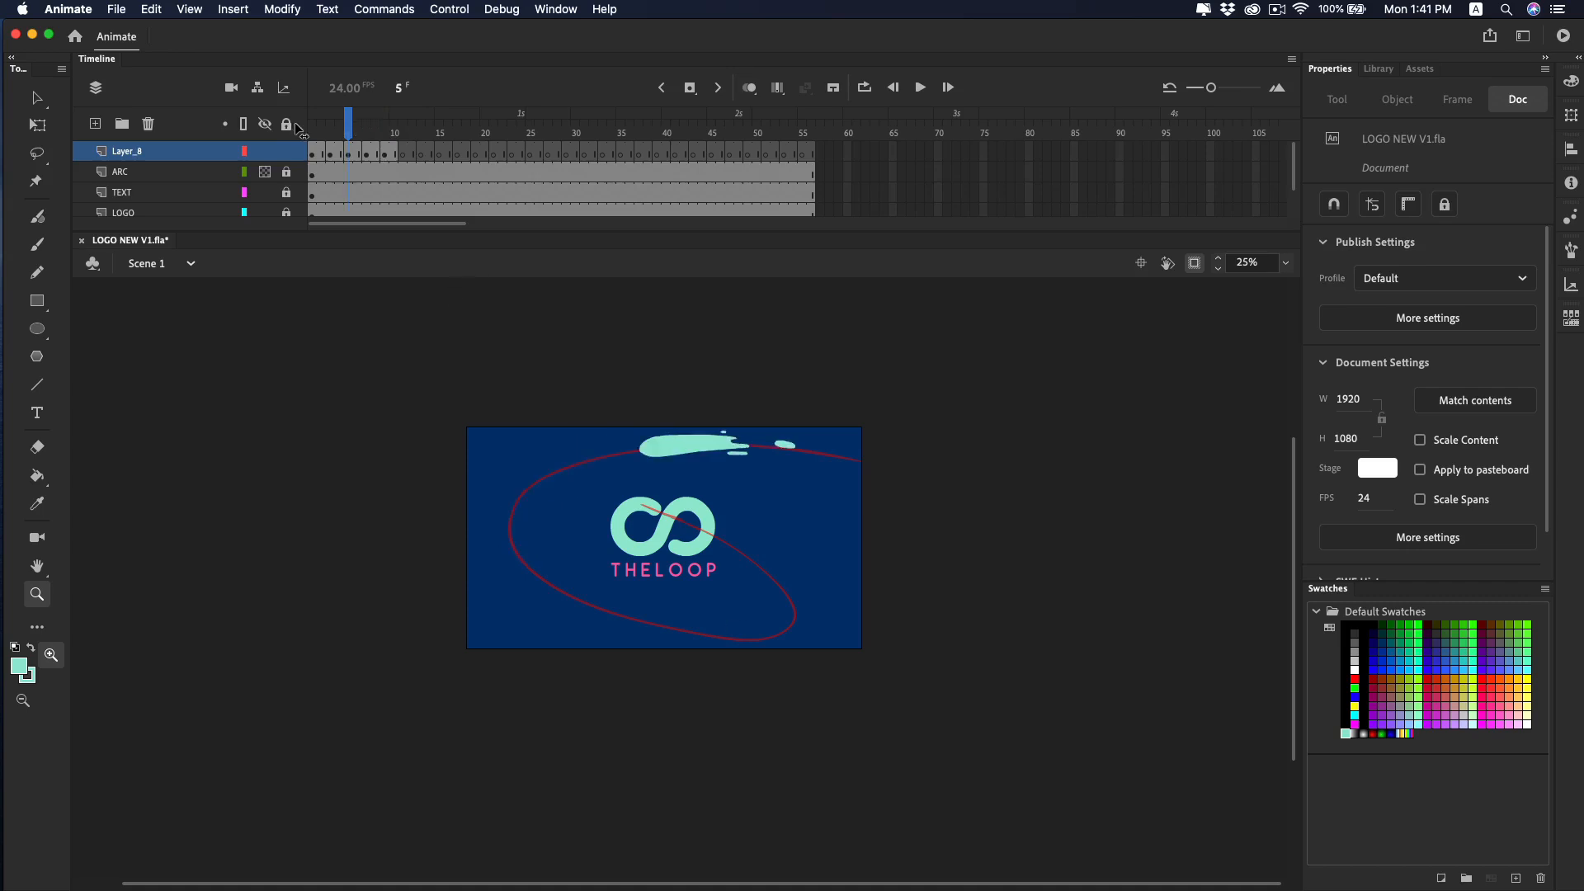
In frame 11, with onion skinning on, outline a crescent-shaped mint blob along the arc's left bend and fill it.
left_click(520, 674)
key("b")
mouse_move(577, 707)
left_mouse_down()
mouse_move(422, 540)
mouse_move(446, 438)
left_mouse_up()
mouse_move(530, 696)
left_mouse_down()
mouse_move(490, 460)
mouse_move(443, 437)
left_mouse_up()
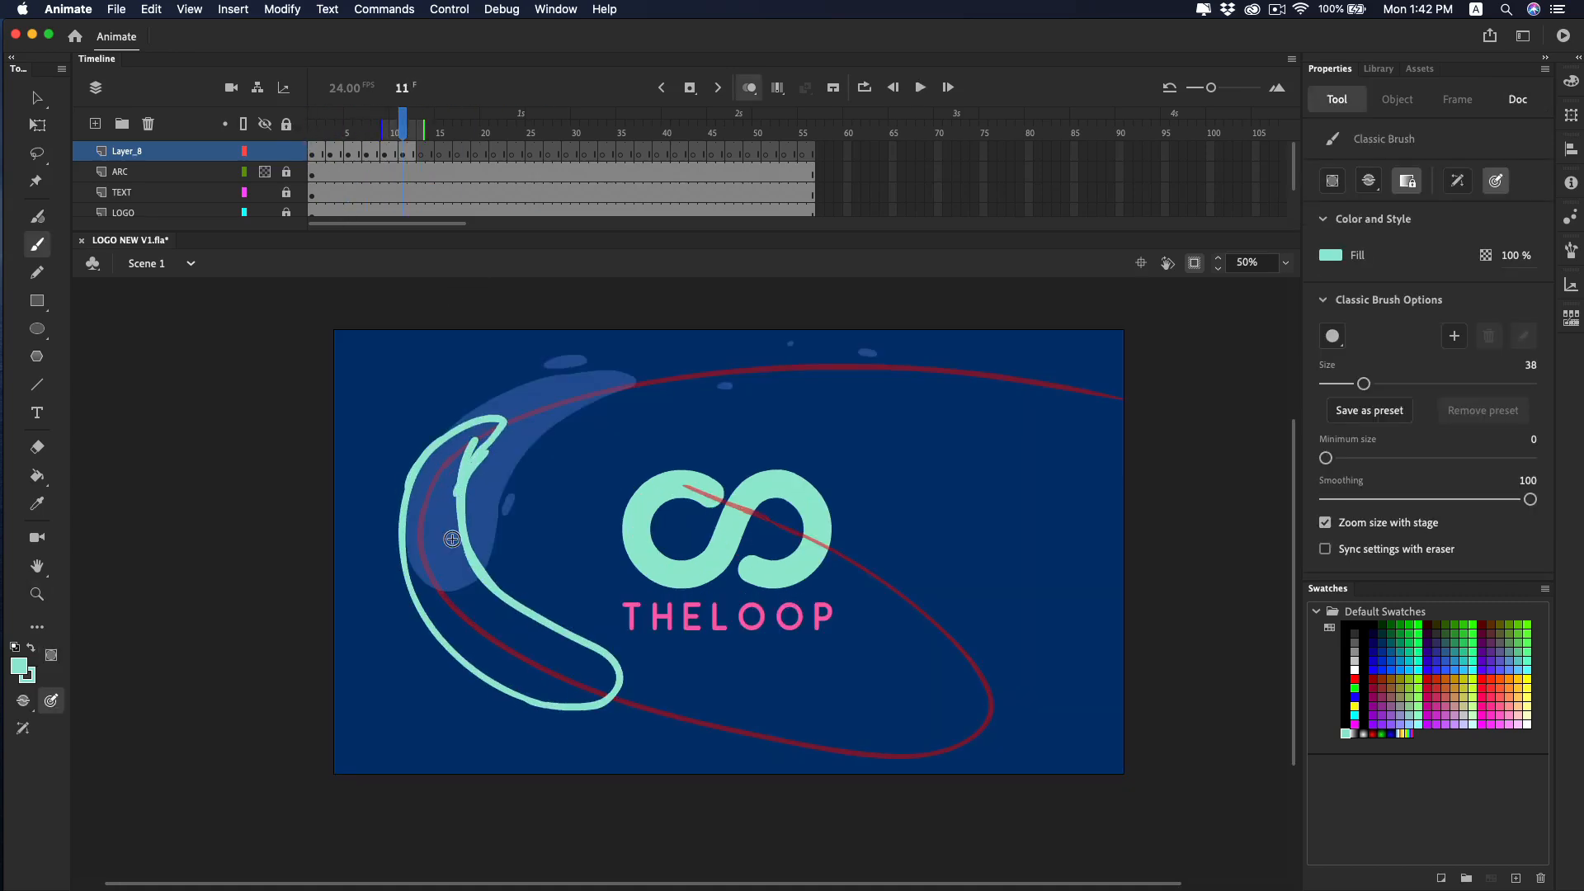
key("k")
left_click(453, 540)
Clean up the inner and outer edges of the frame 11 blob with the eraser and brush.
key("e")
left_click_drag(472, 548, 487, 462)
key("b")
left_click_drag(397, 503, 495, 417)
left_click_drag(462, 510, 502, 589)
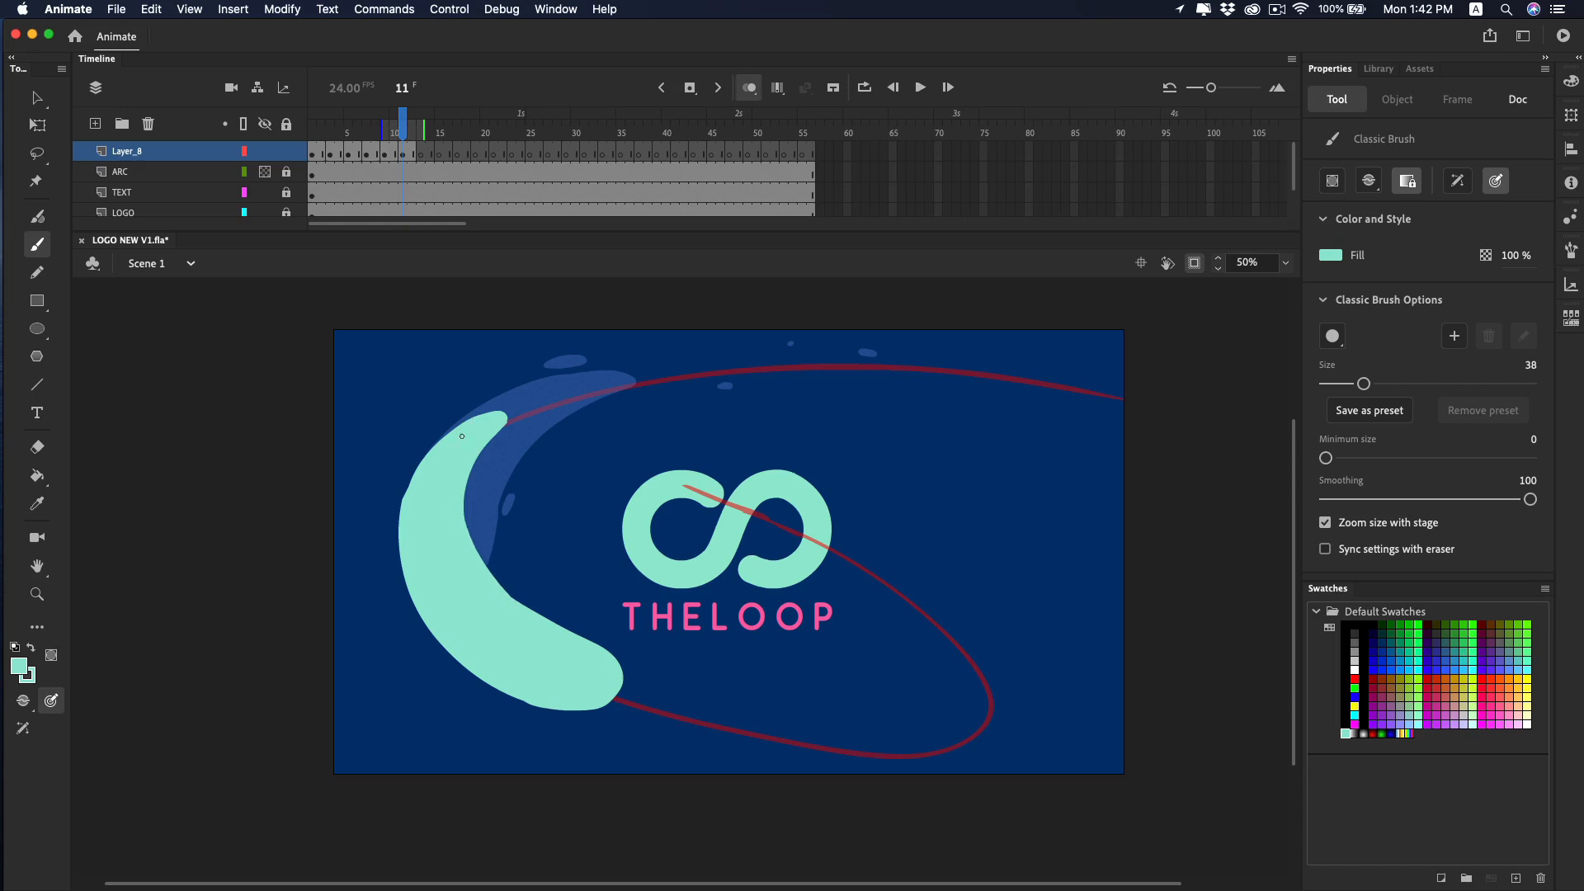
Add small mint droplets above, behind and inside the curve of the blob in frame 11.
key("super+a")
key("super+minus")
key("super+equal")
left_click(557, 634)
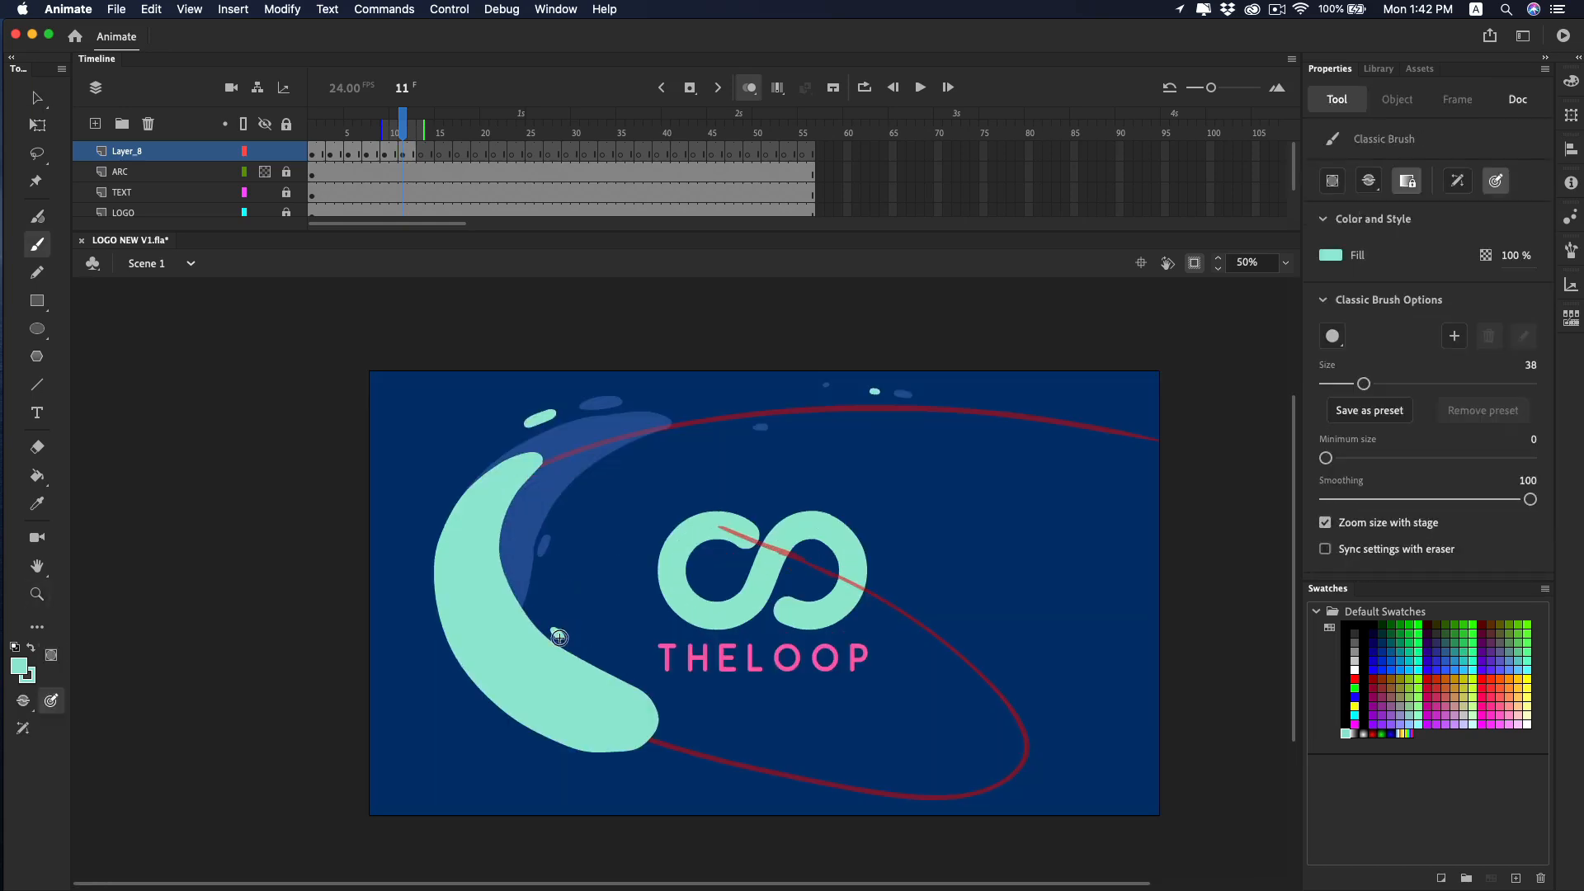
Turn off onion skinning and replay the animation from frame 1 to check the blob's flow.
key("z")
left_click(666, 487, "alt")
key("alt+shift+o")
left_click(323, 135)
key("Return")
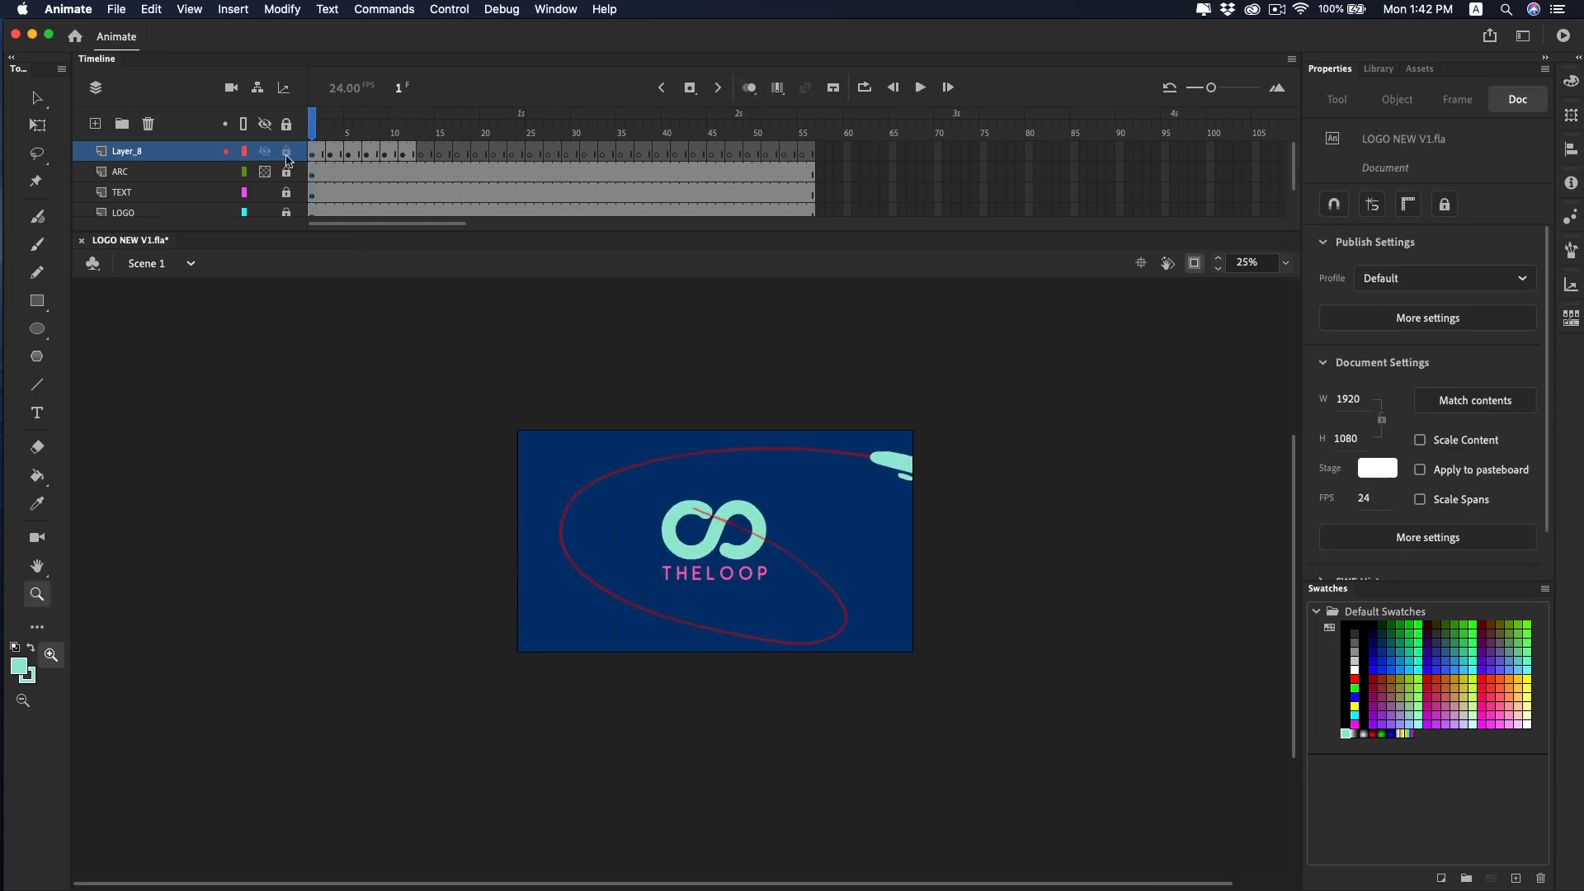
Move to frame 13 with onion skinning on and rotate the stage counterclockwise for drawing along the lower arc.
left_click(680, 605)
key("alt+shift+o")
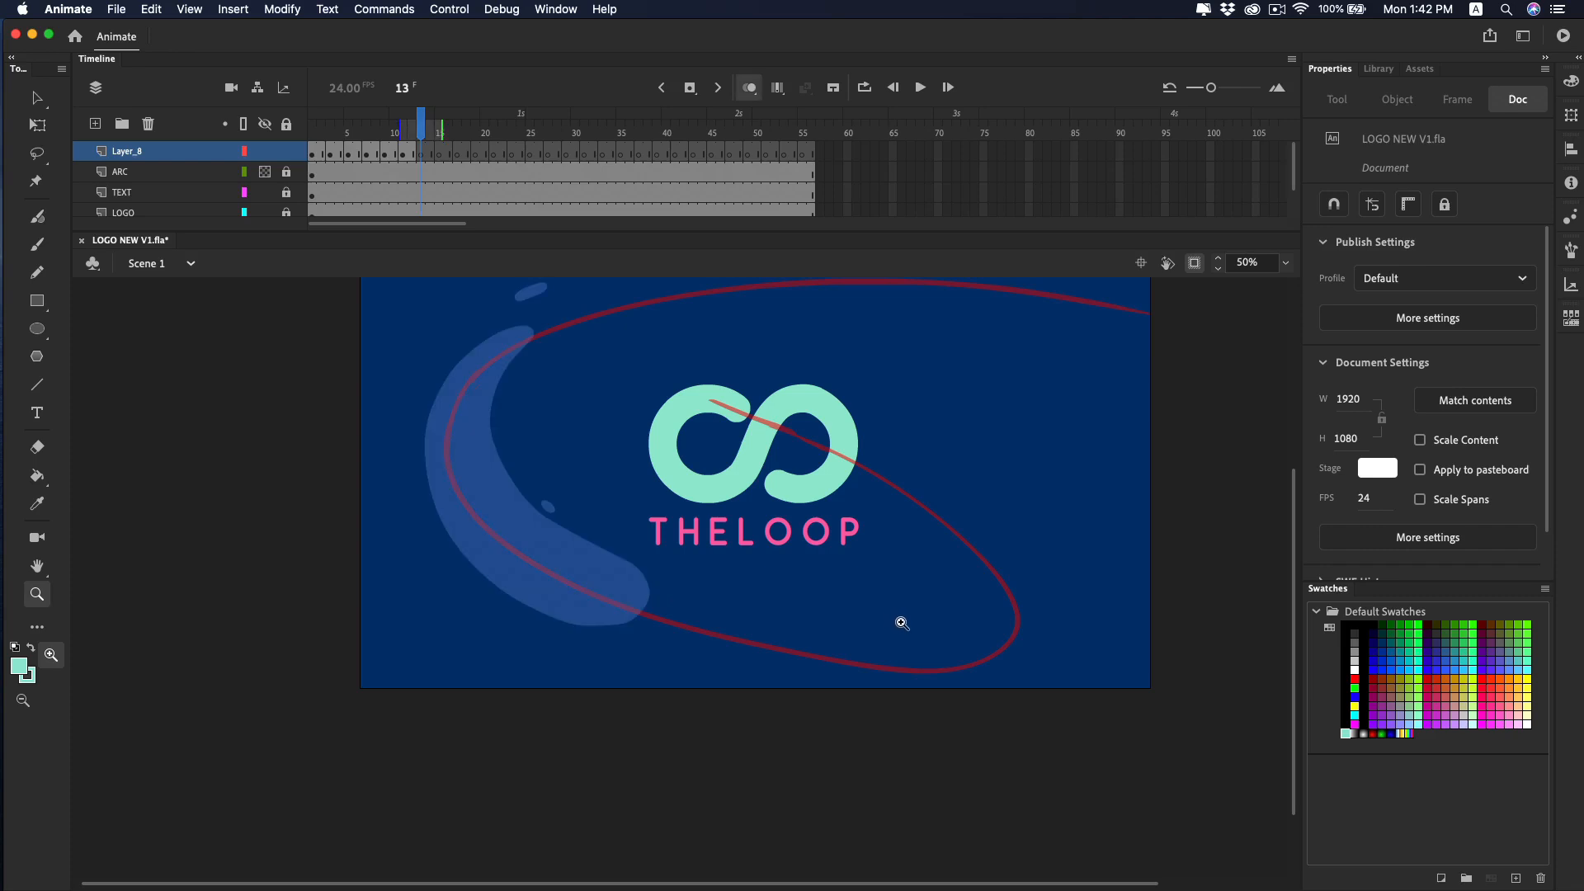
key("shift+h")
left_click_drag(1004, 636, 950, 439)
Outline a long tapered mint blob along the arc's bottom section in frame 13 and fill it.
key("b")
key("cmd+z")
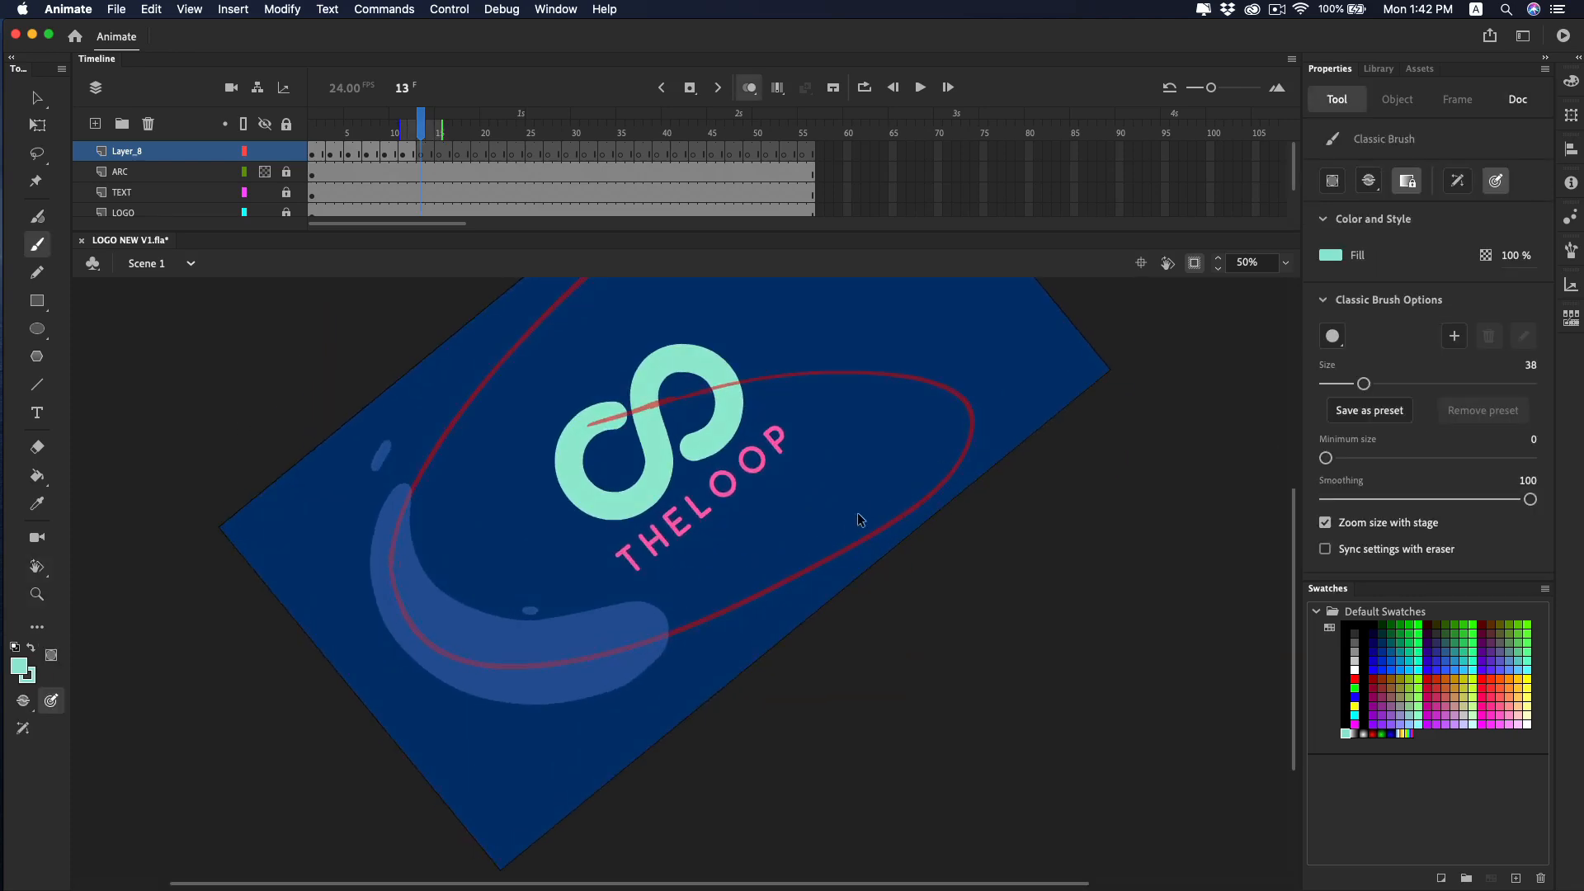
left_click_drag(891, 503, 706, 587)
key("super+z")
key("super+z")
left_click_drag(885, 503, 650, 613)
key("super+z")
mouse_move(919, 520)
left_mouse_down()
mouse_move(849, 515)
mouse_move(680, 608)
mouse_move(716, 626)
mouse_move(941, 512)
mouse_move(907, 531)
left_mouse_up()
key("k")
left_click(844, 561)
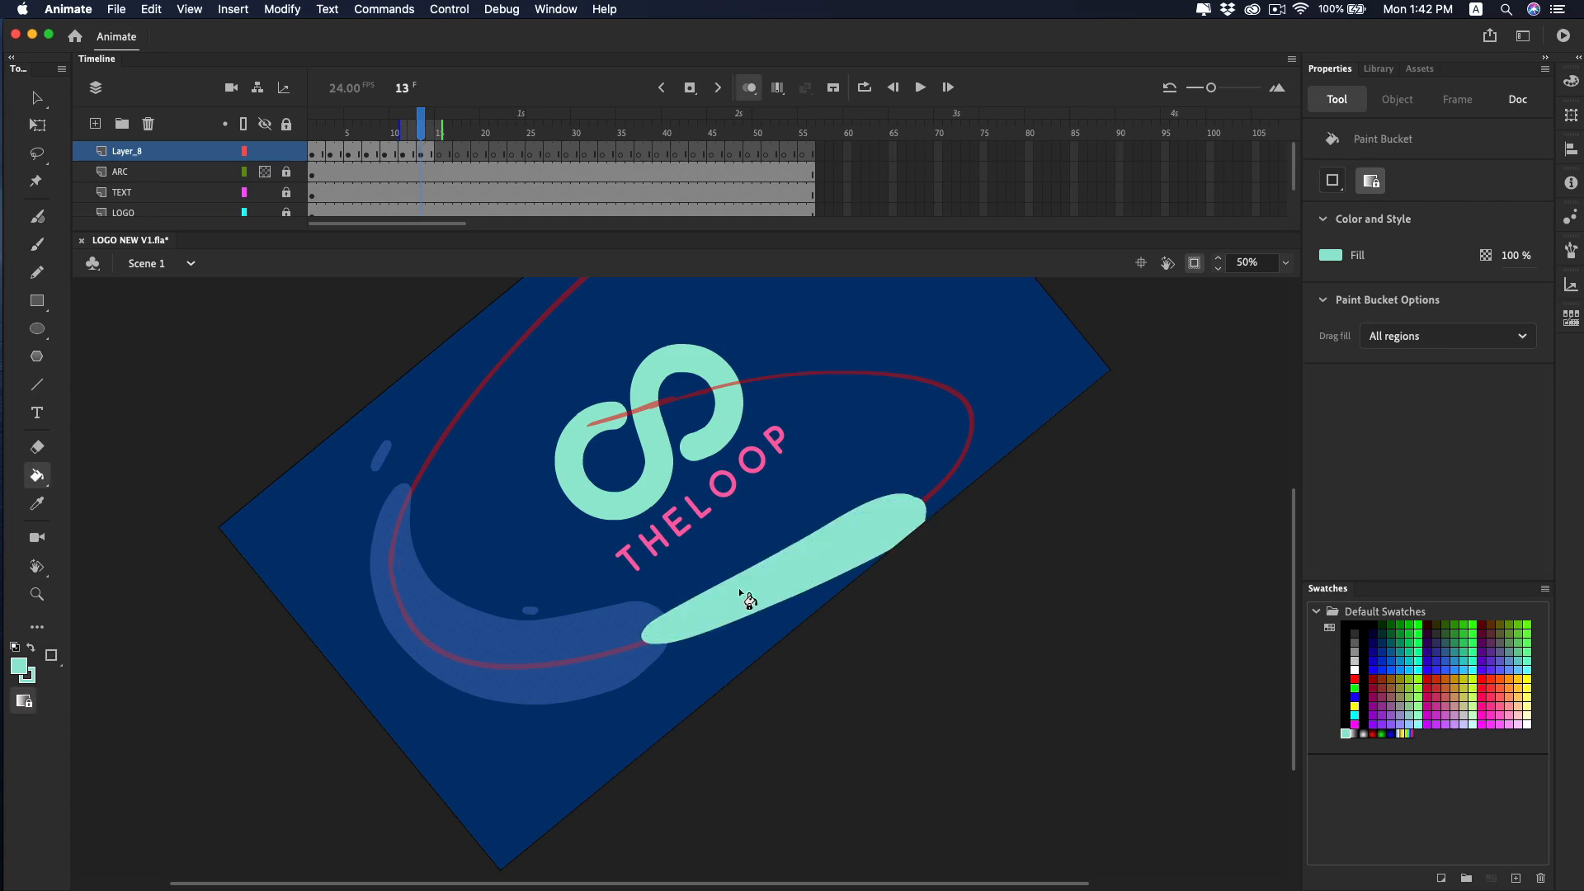
Smooth the long edges of the frame 13 blob with brush strokes, rotating the stage as needed.
key("b")
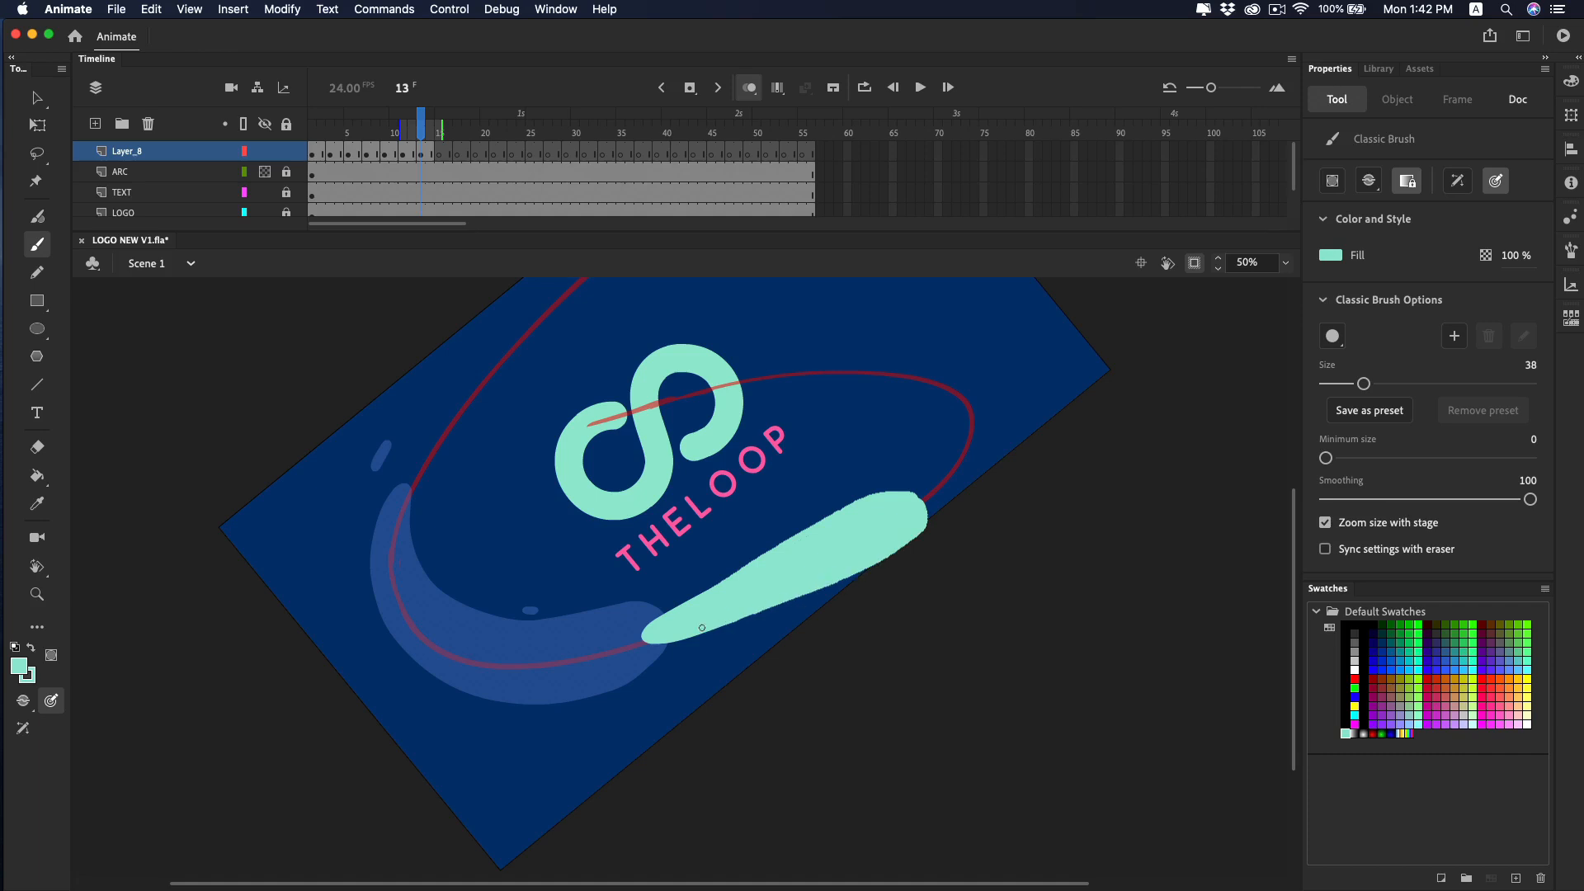
key("shift+space")
mouse_move(979, 573)
left_mouse_down()
mouse_move(690, 742)
mouse_move(825, 710)
left_mouse_up()
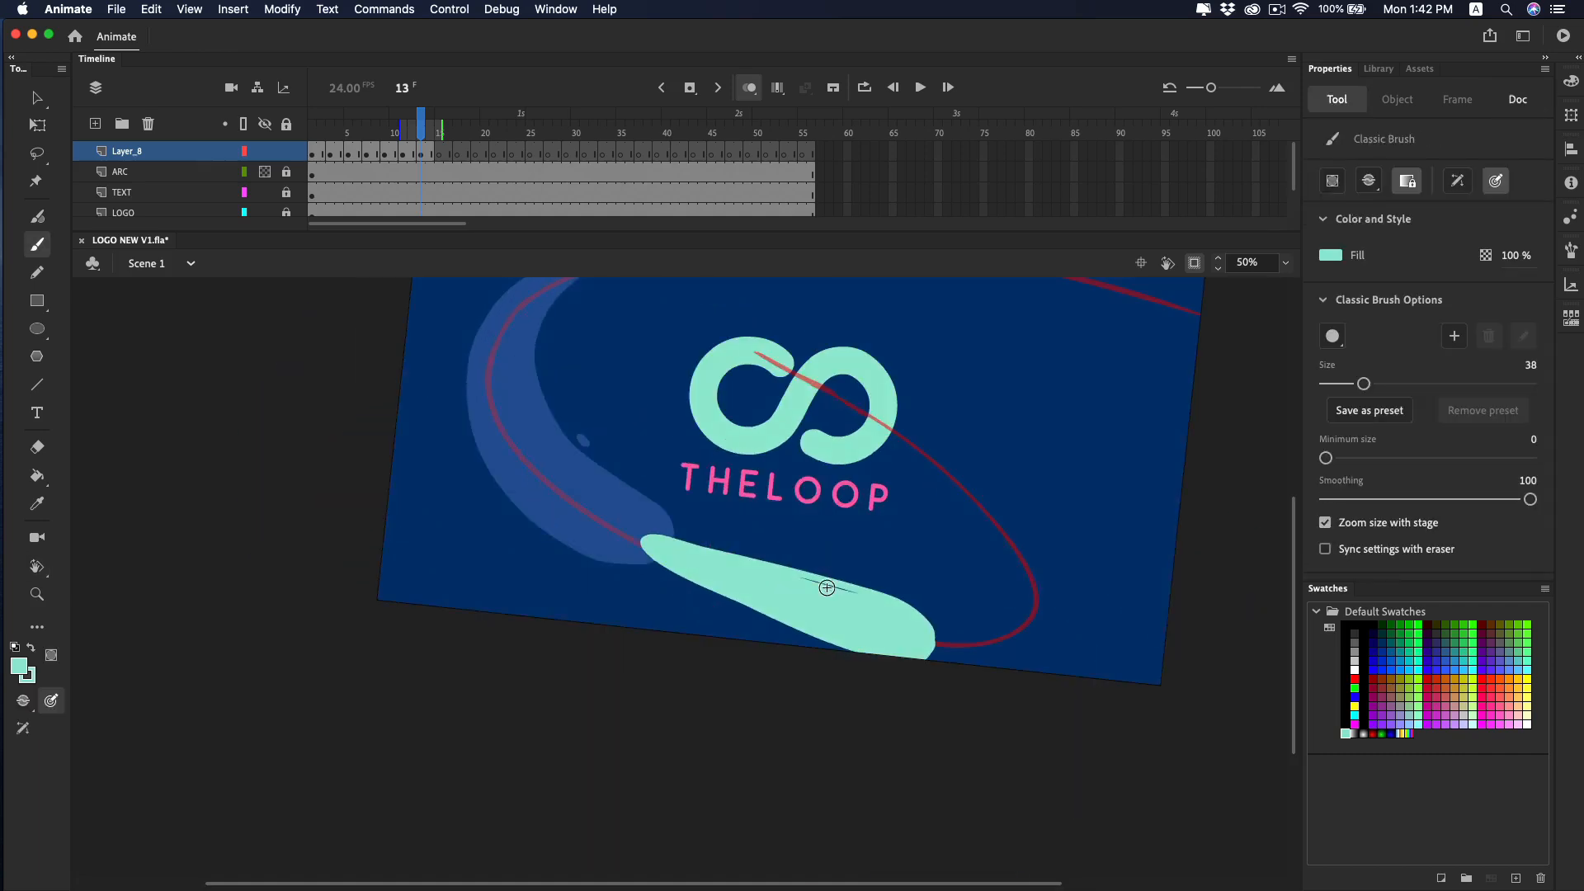
key("shift+space")
mouse_move(795, 541)
left_mouse_down()
mouse_move(895, 602)
mouse_move(654, 503)
left_mouse_up()
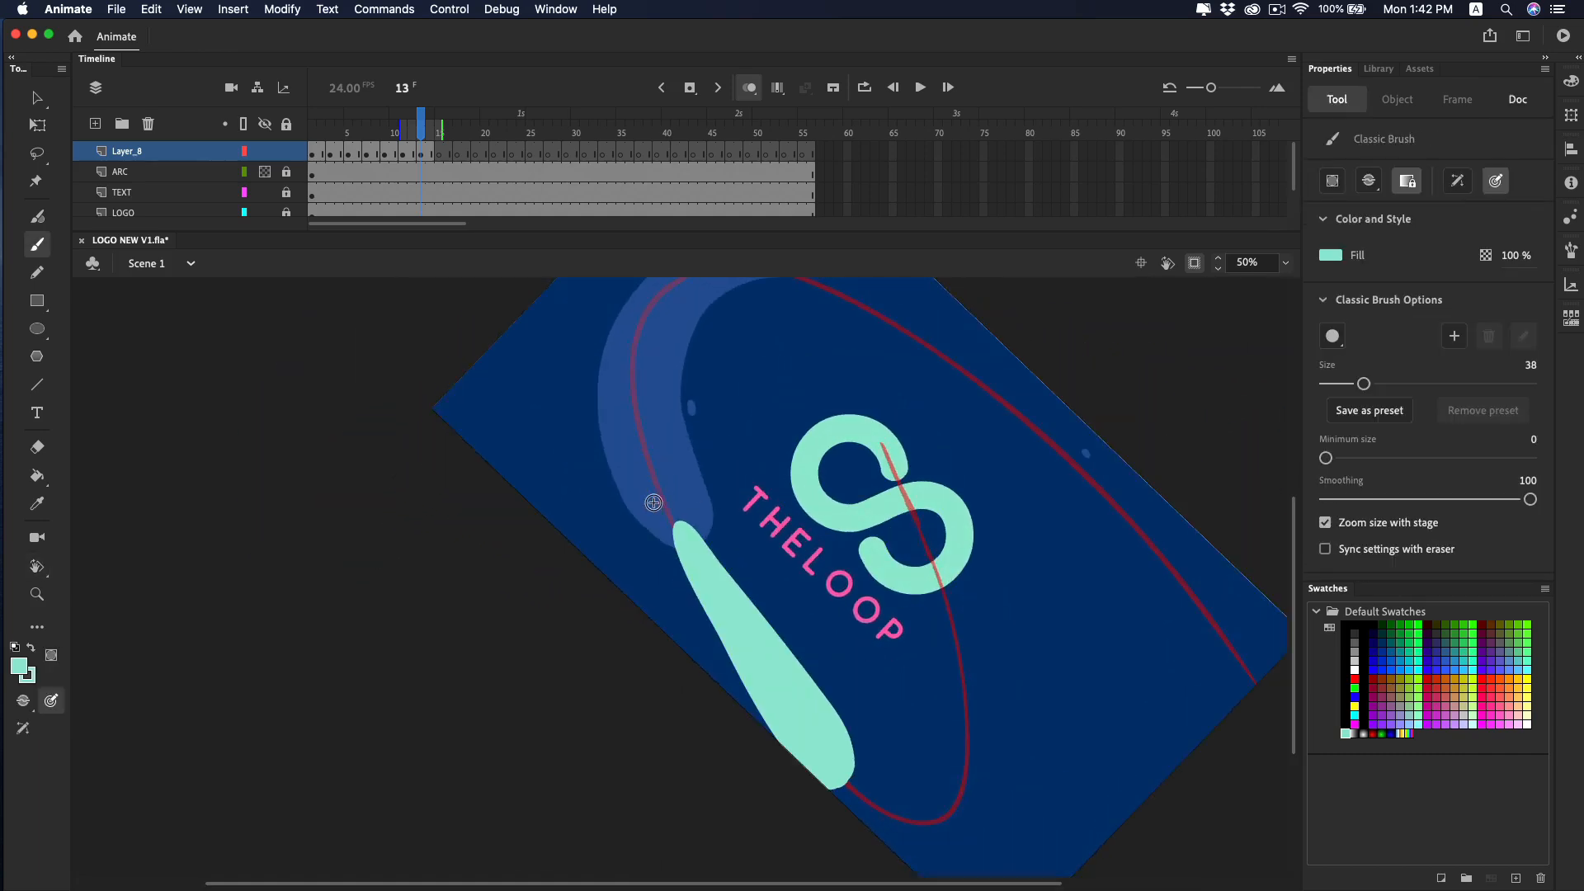
Add mint droplets beside the blob's tail and near the arc's upper-left bend in frame 13.
scroll(716, 540, "up", 3)
scroll(716, 540, "left", 1)
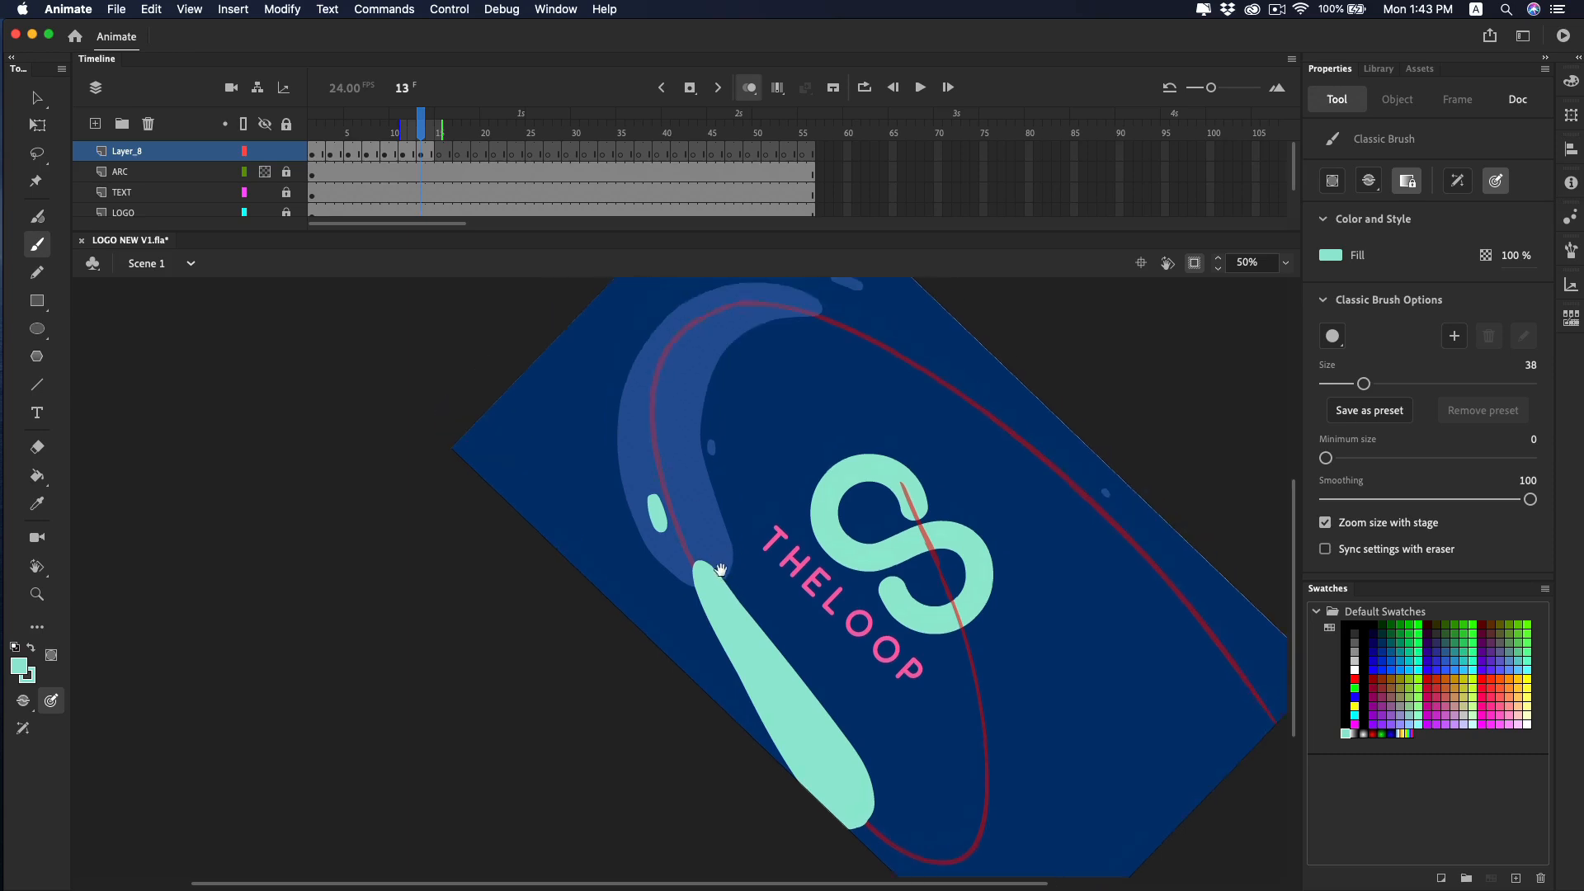
left_click_drag(862, 646, 873, 763)
key("shift+space")
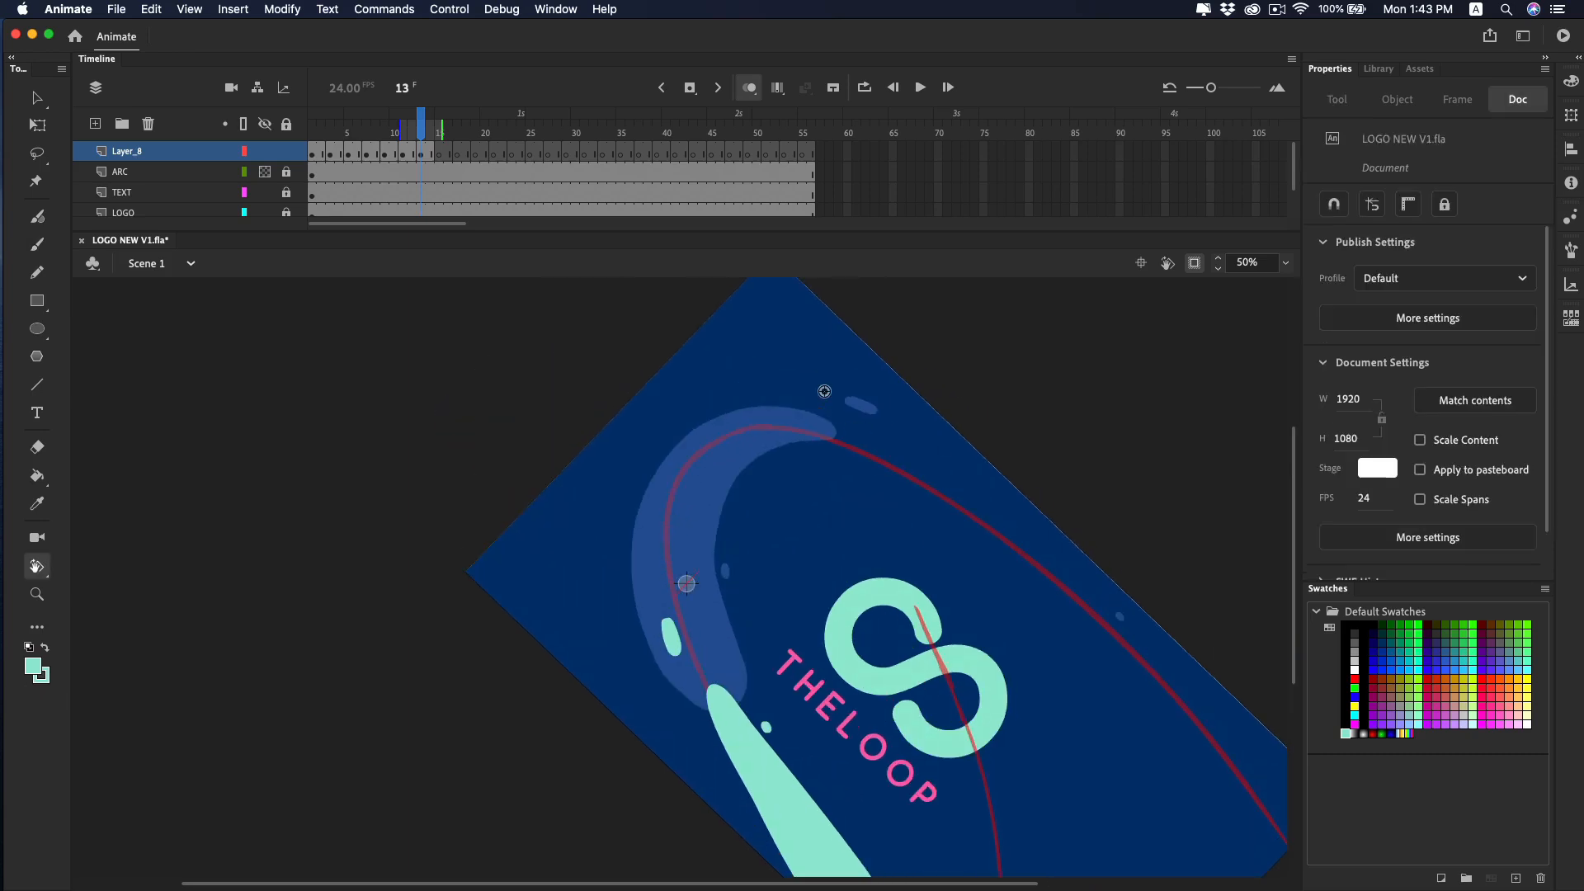
left_click_drag(795, 389, 808, 392)
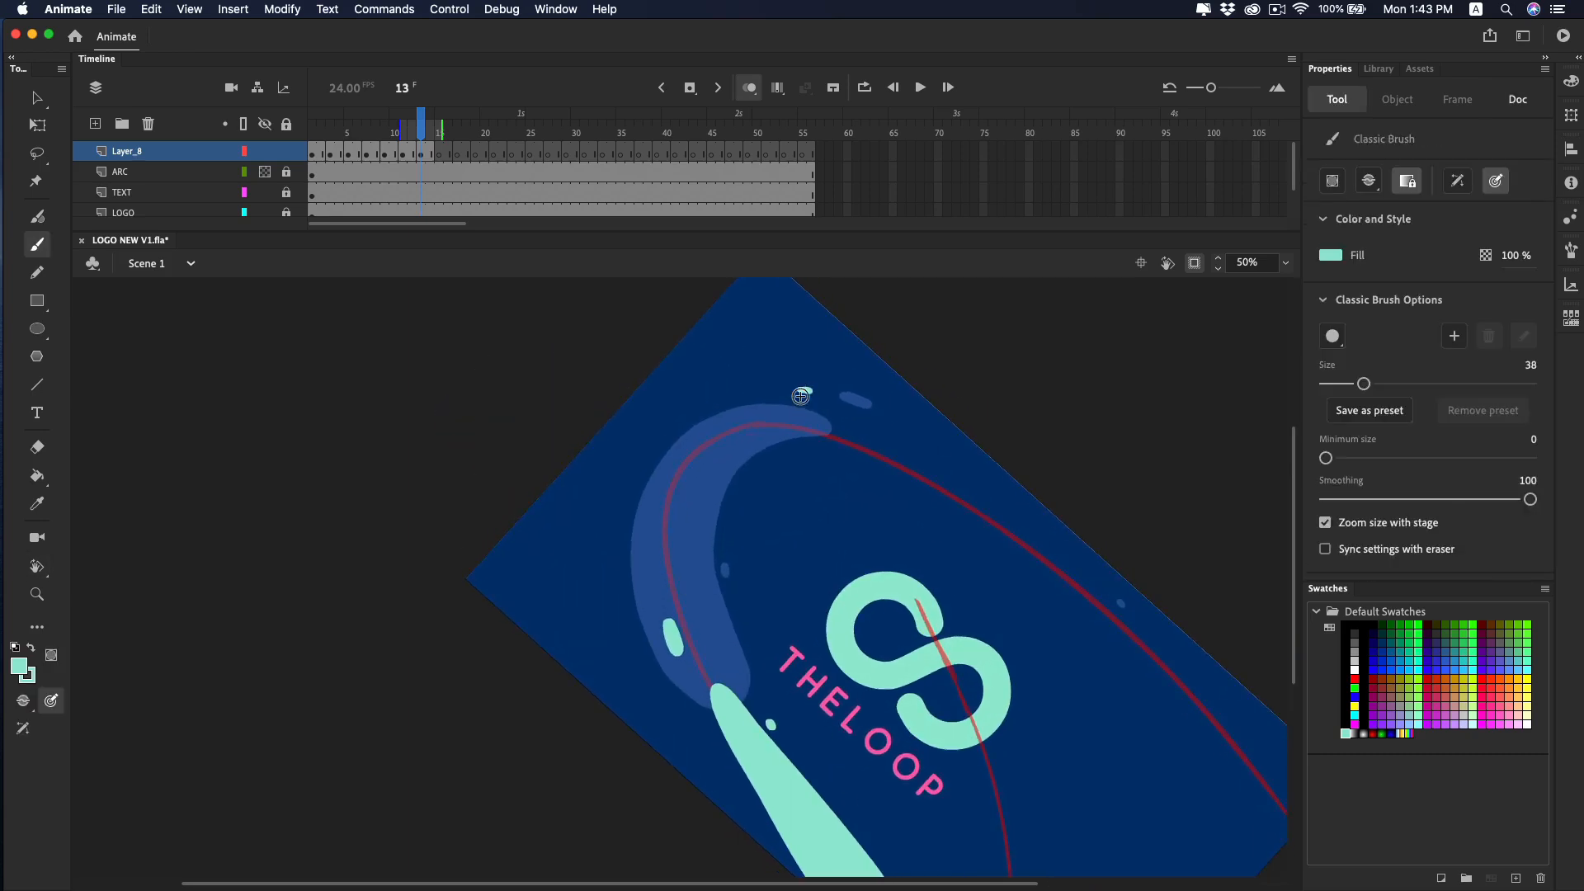
Rotate the stage back upright and fit it in the window to check frame 13.
key("shift+h")
left_click_drag(1050, 582, 957, 339)
left_click(1286, 262)
left_click(1318, 283)
key("z")
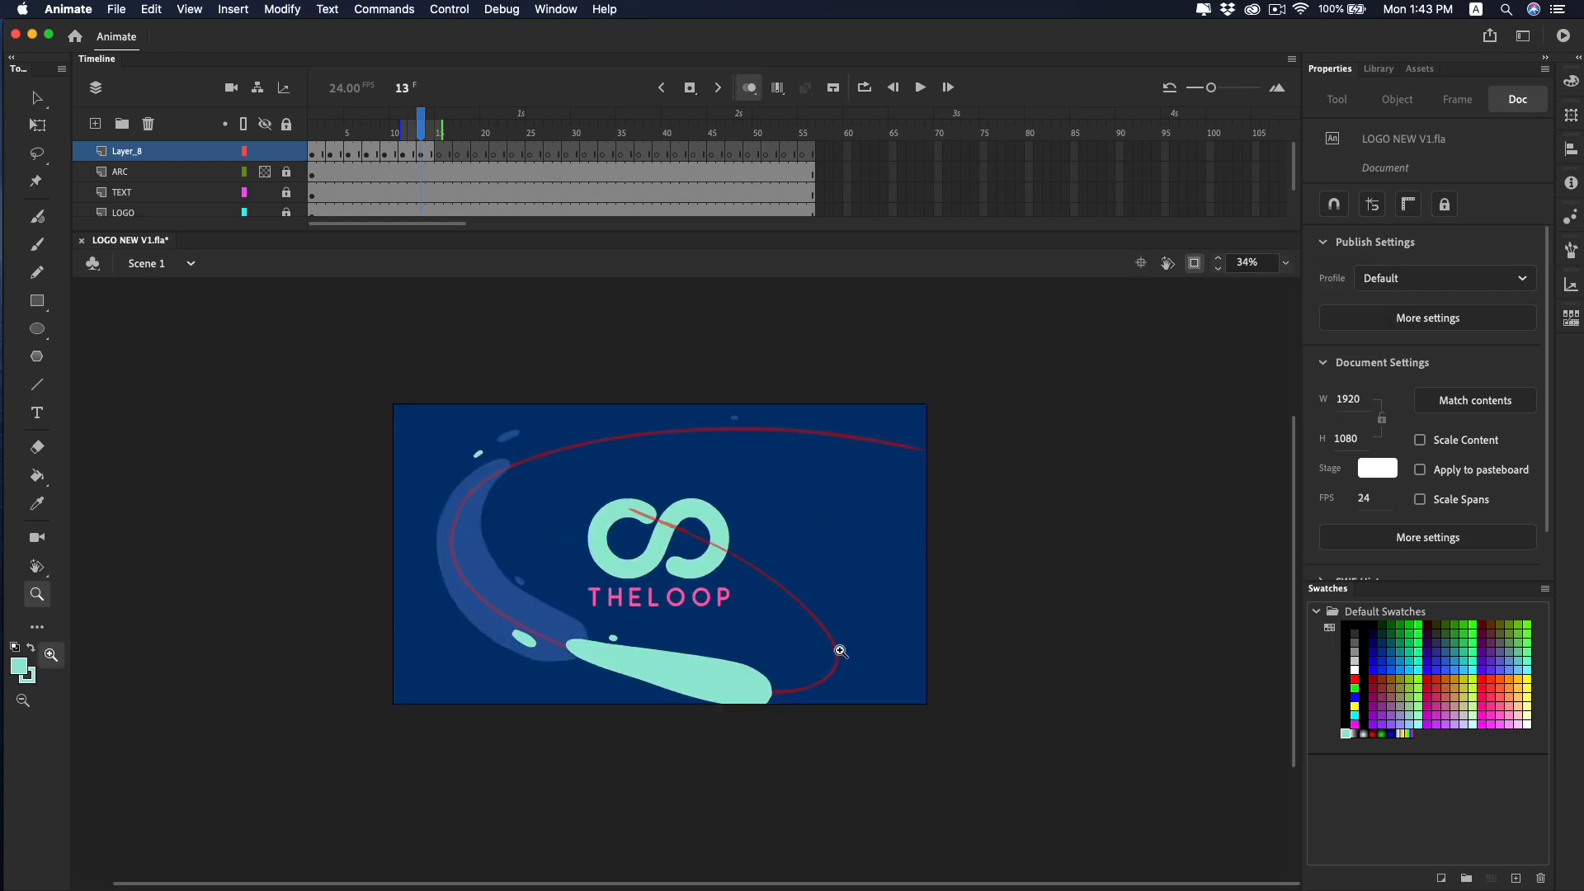
left_click(715, 528)
Touch up the edges of the frame 13 blob with the brush and eraser.
key("b")
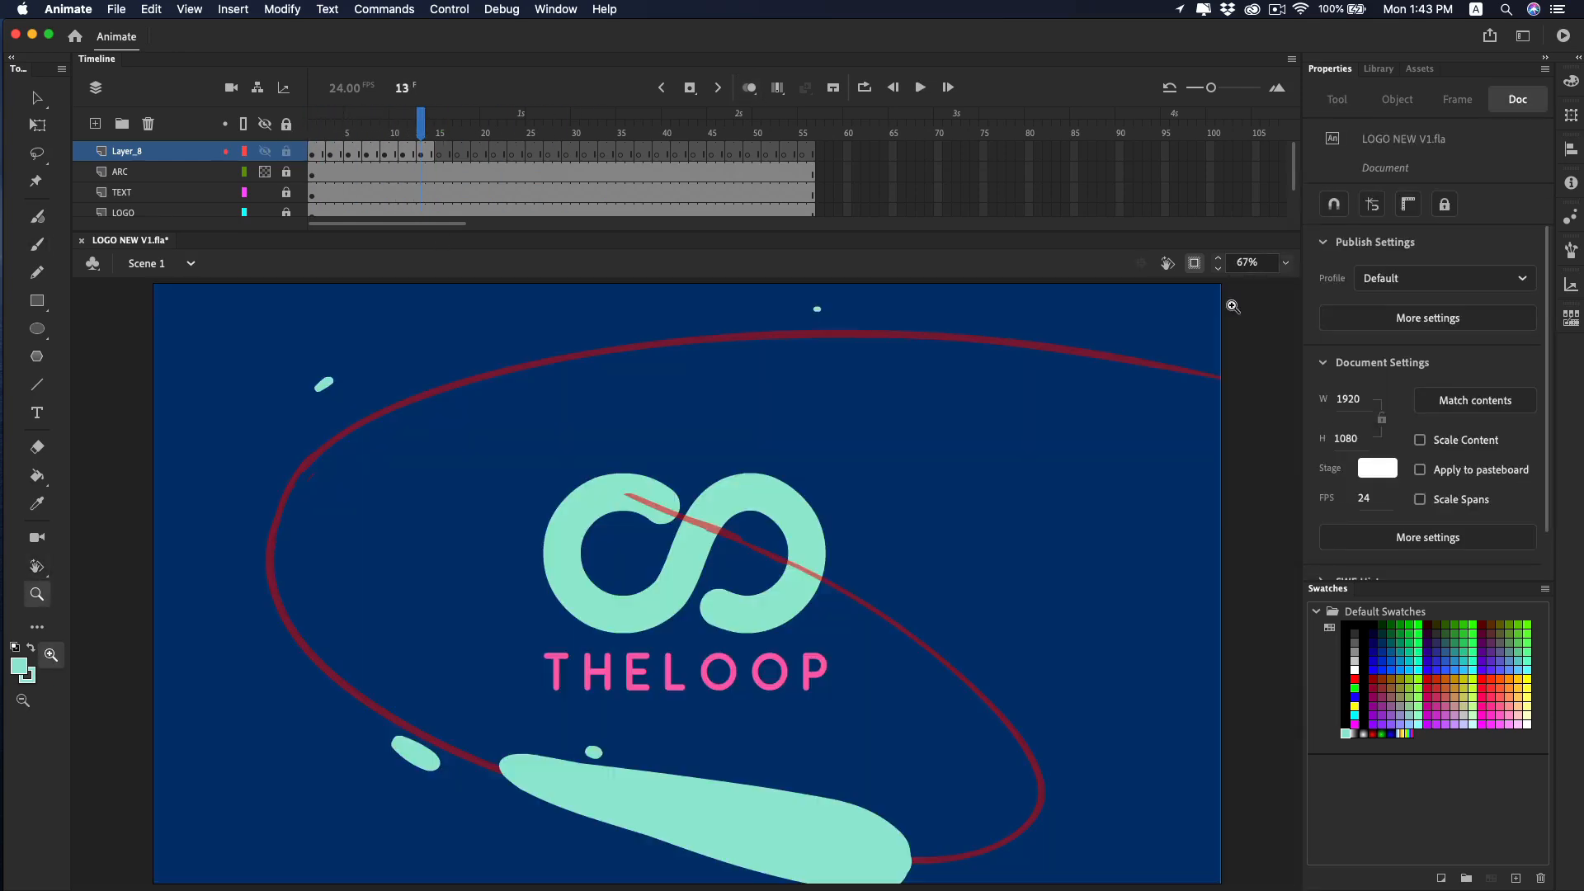
key("space")
left_click_drag(987, 721, 897, 424)
key("b")
left_click_drag(438, 495, 735, 587)
key("e")
left_click_drag(551, 457, 559, 461)
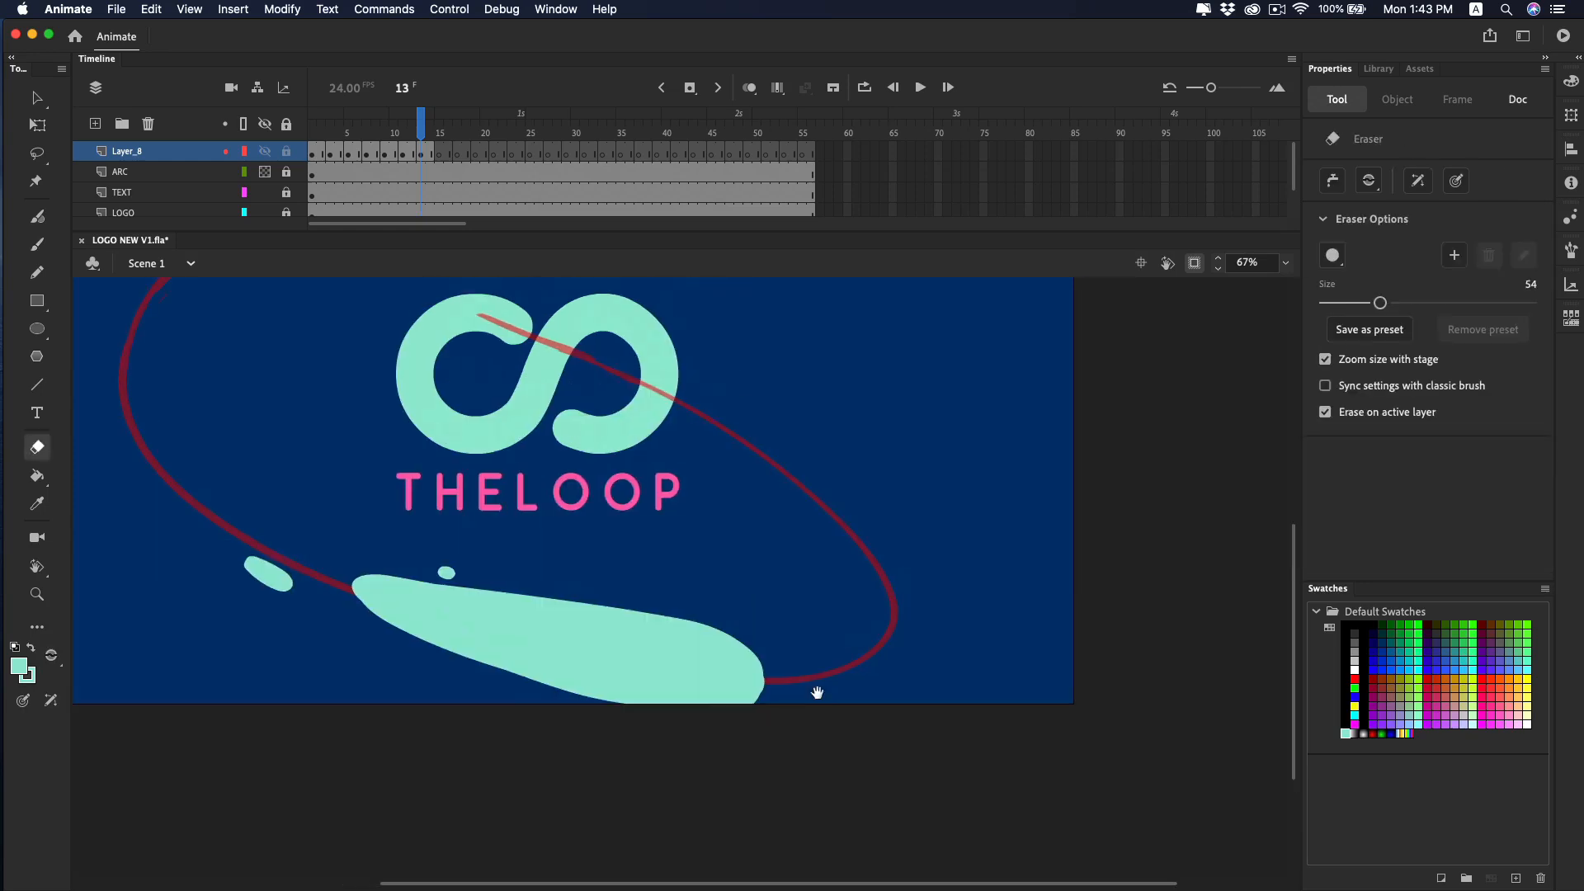
Paint a mint blob entering the arc's lower-right bend in frame 15, with small droplets trailing behind it.
key("b")
mouse_move(839, 632)
left_mouse_down()
mouse_move(903, 639)
mouse_move(874, 658)
left_mouse_up()
left_click_drag(369, 634, 338, 621)
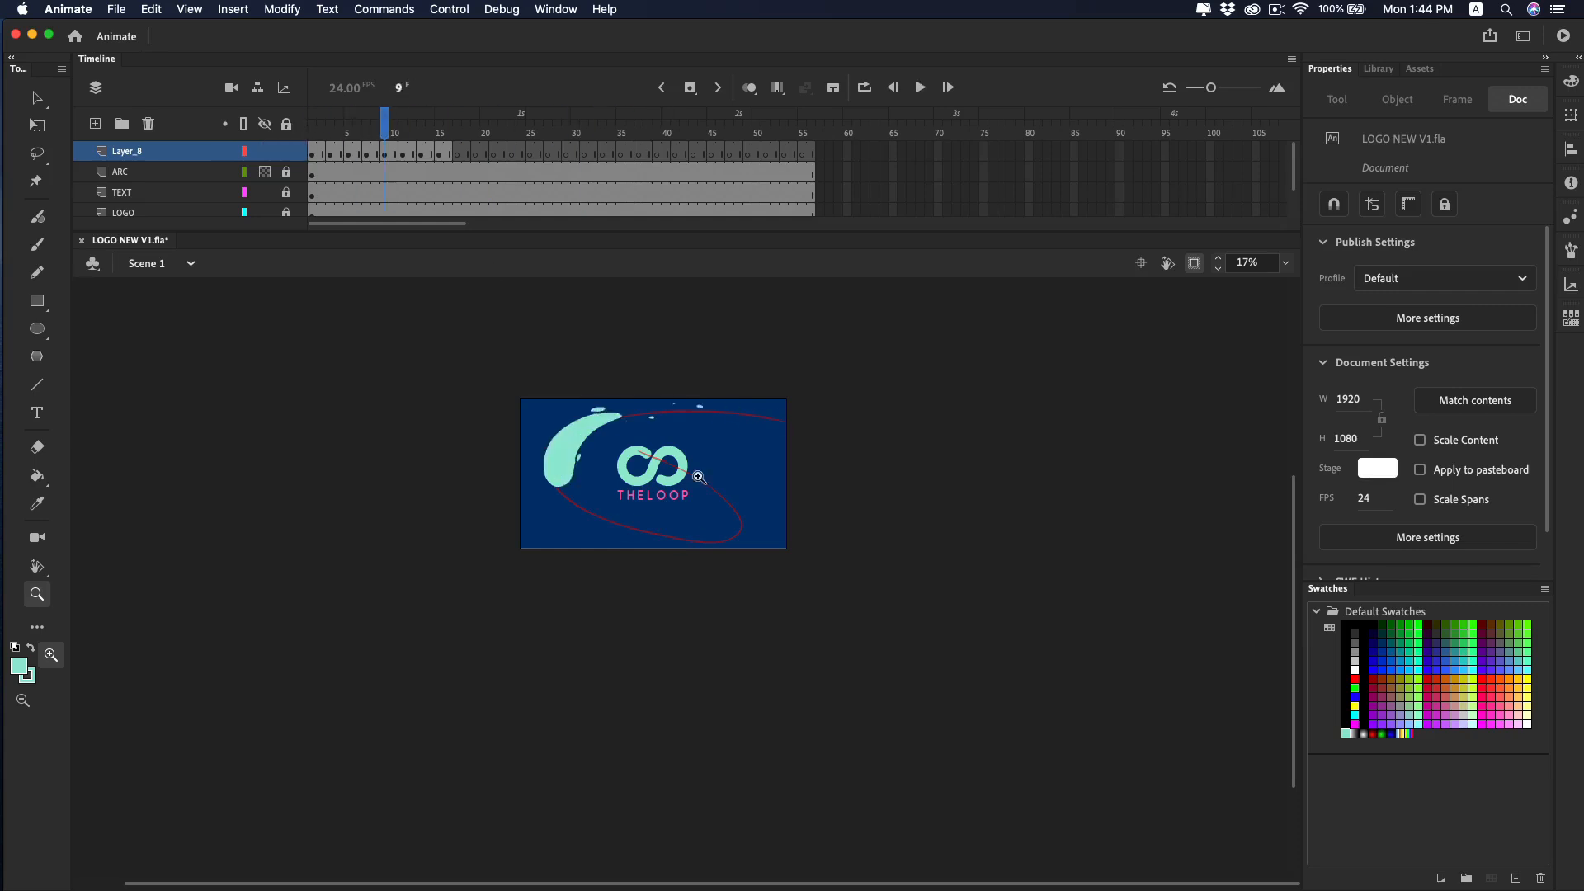
Finish outlining a curved mint blob around the arc's lower-right bend in frame 17 and fill it.
mouse_move(609, 530)
left_mouse_down()
mouse_move(652, 730)
mouse_move(620, 532)
left_mouse_up()
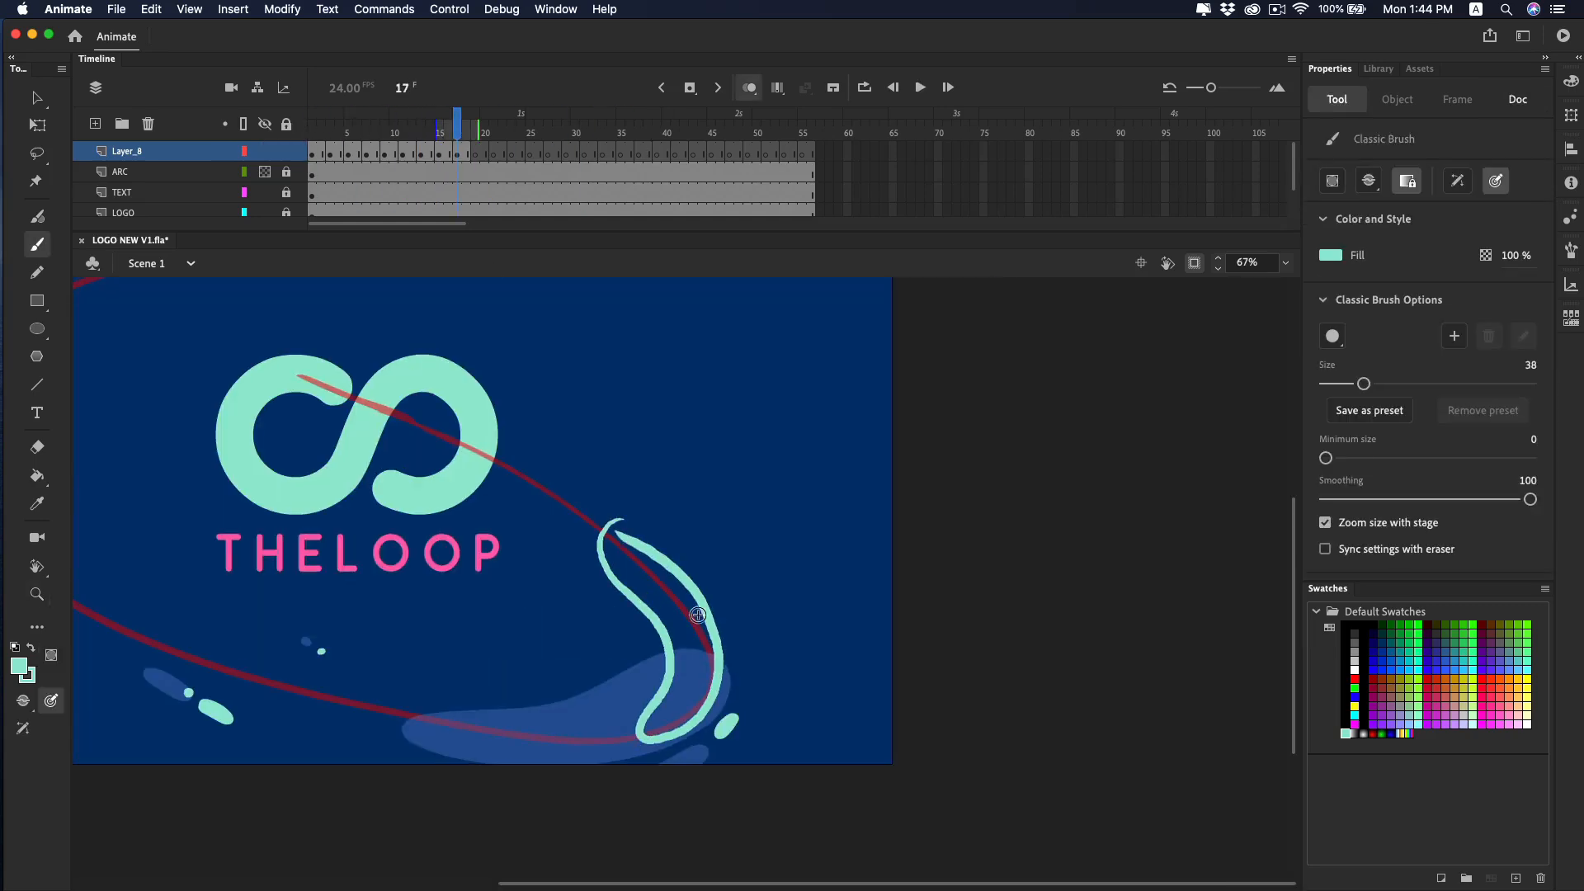
key("k")
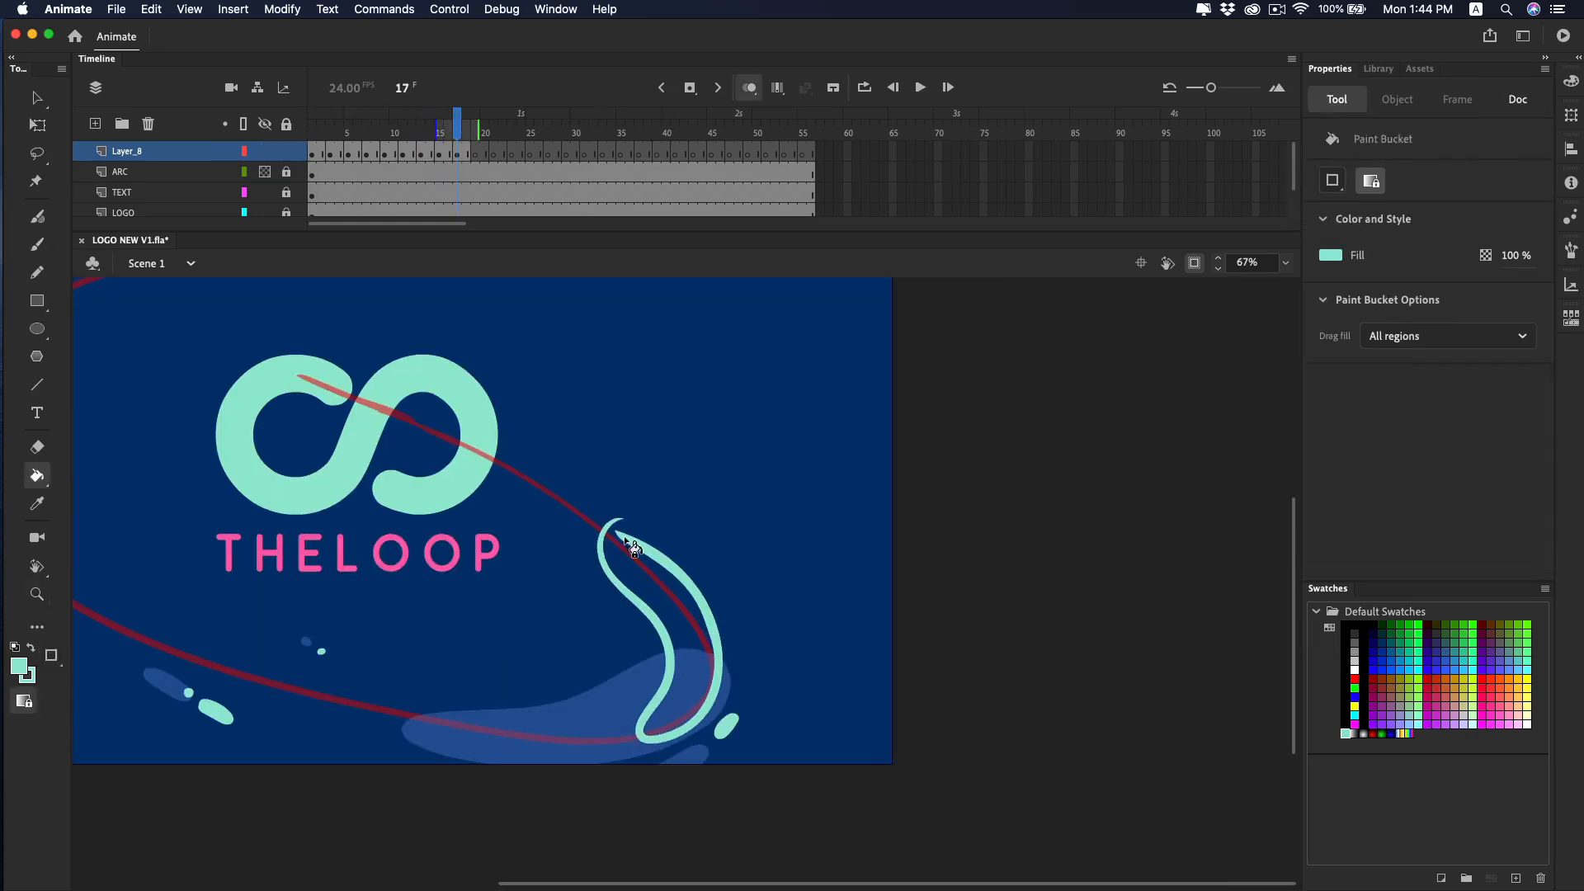
key("b")
key("k")
left_click(662, 550)
key("b")
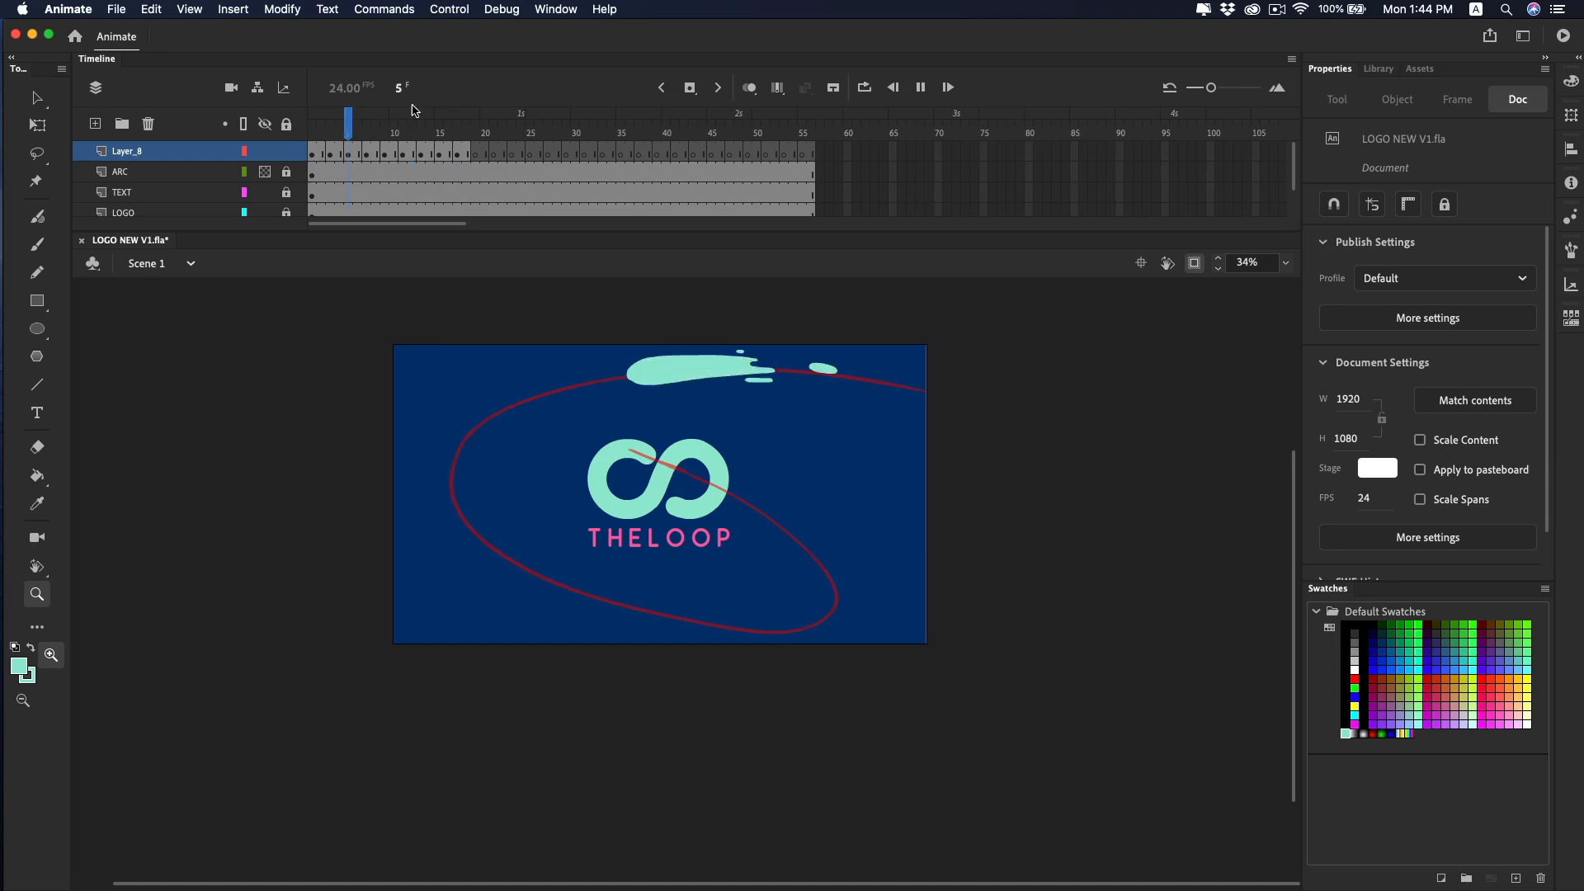
Review the animation's playback and return to frame 17.
left_click(455, 134)
left_click(777, 533)
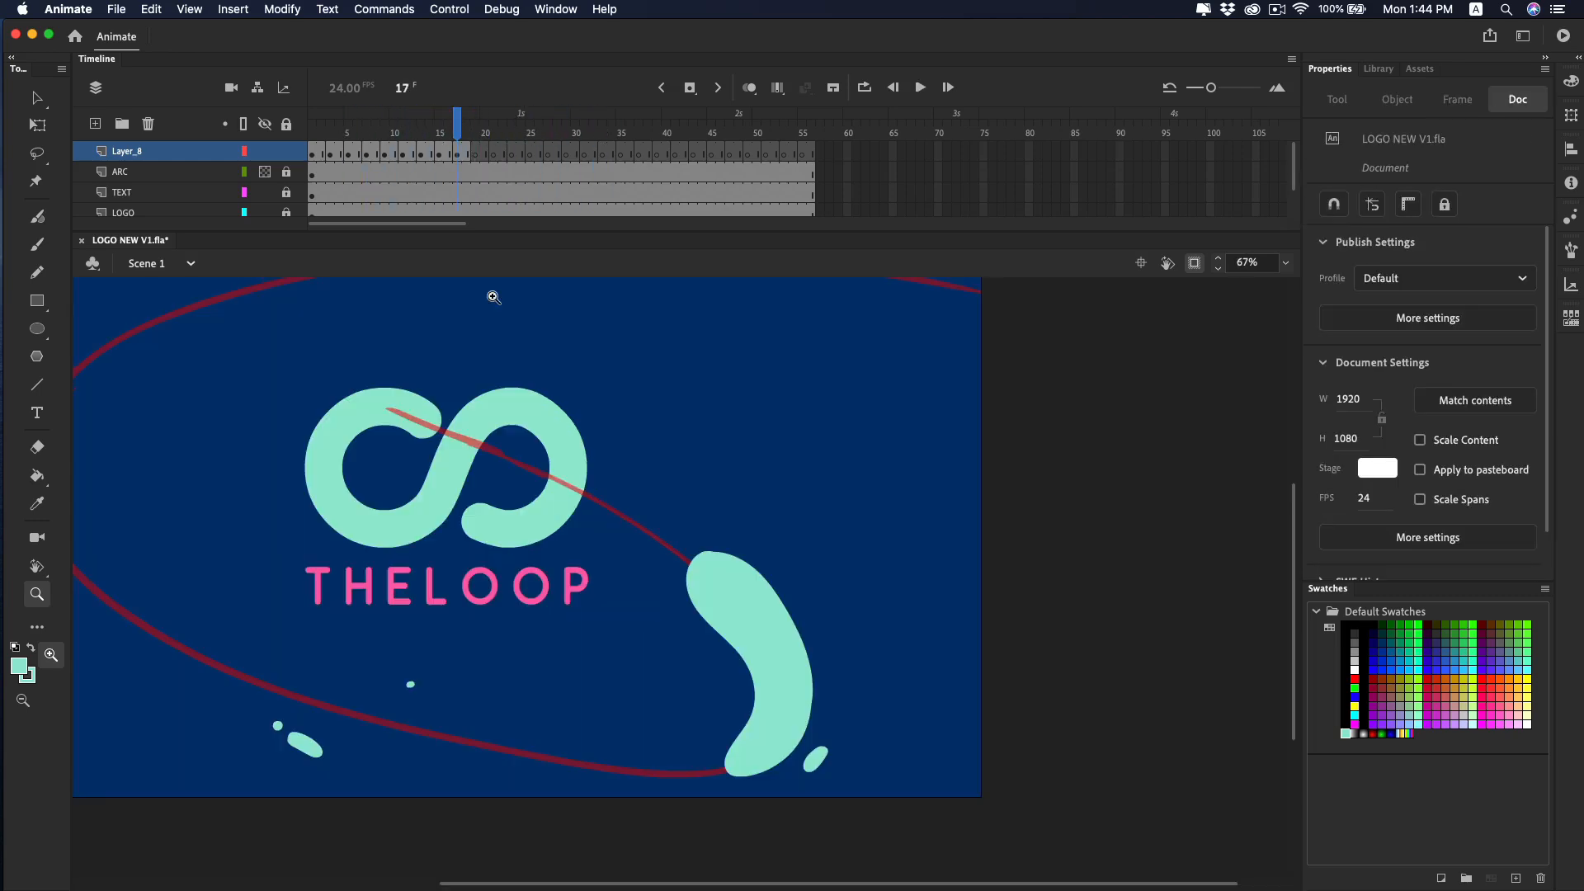
left_click_drag(615, 536, 676, 564)
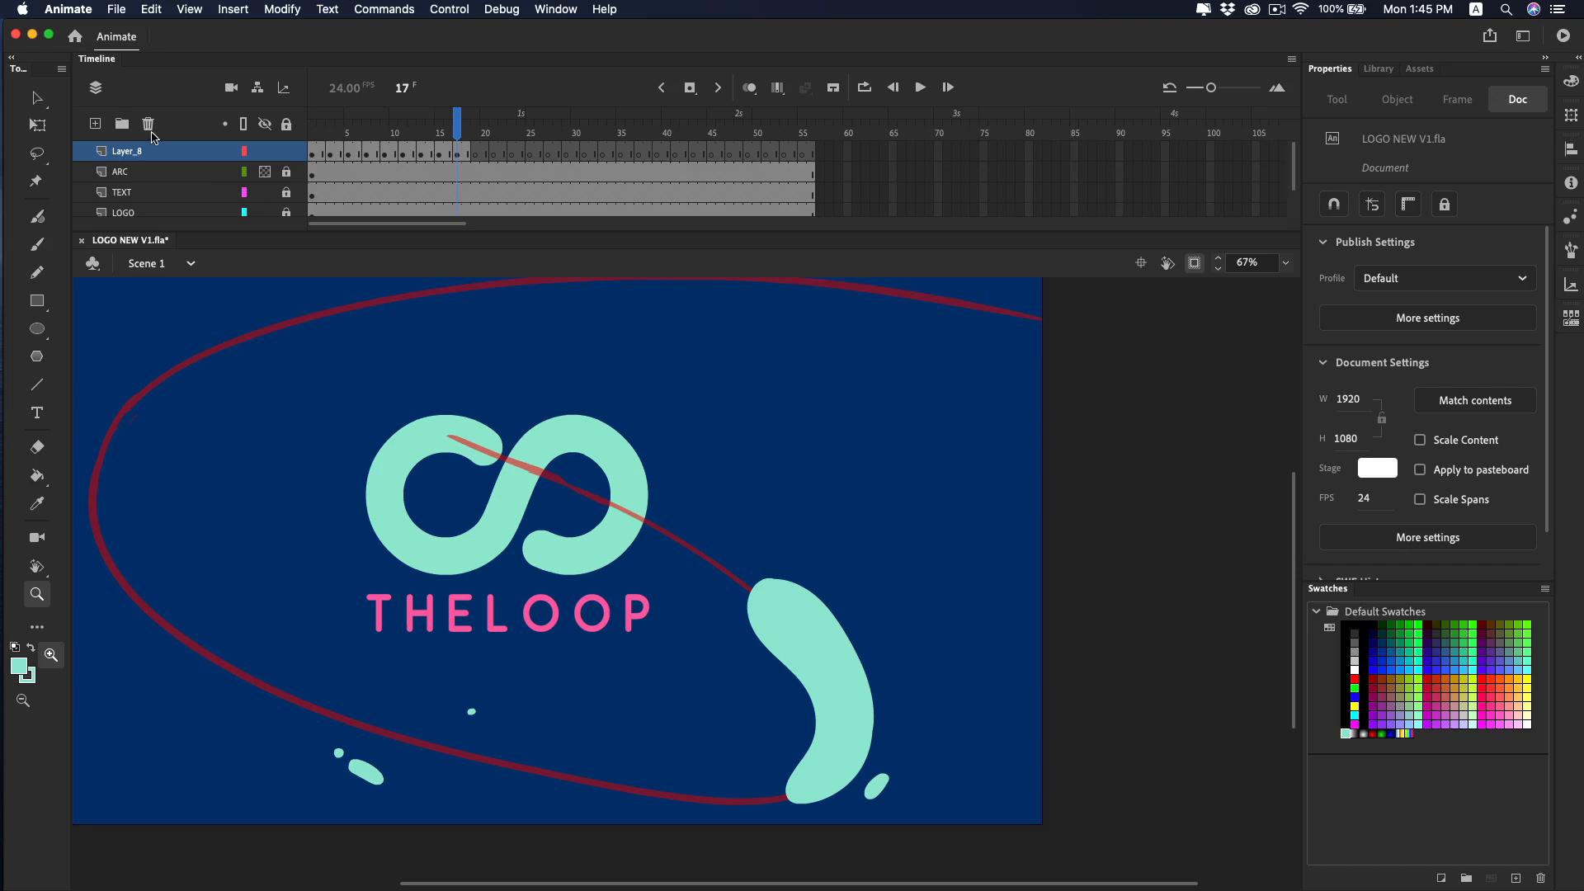
Make the LOGO layer semi-transparent and move to frame 19 with onion skinning on.
left_click(265, 213)
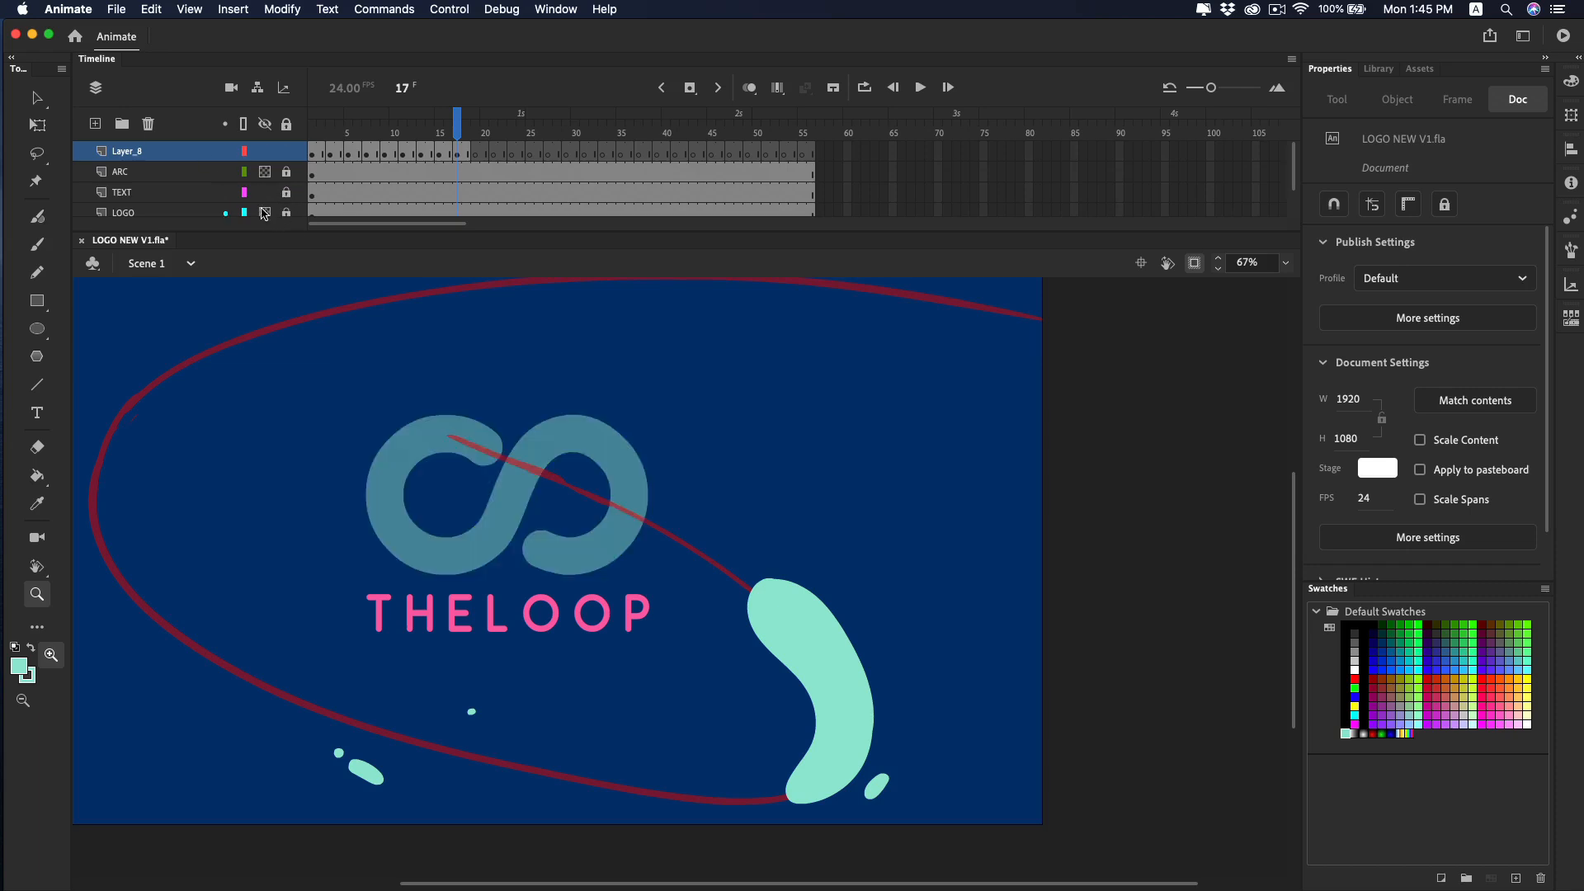
key("b")
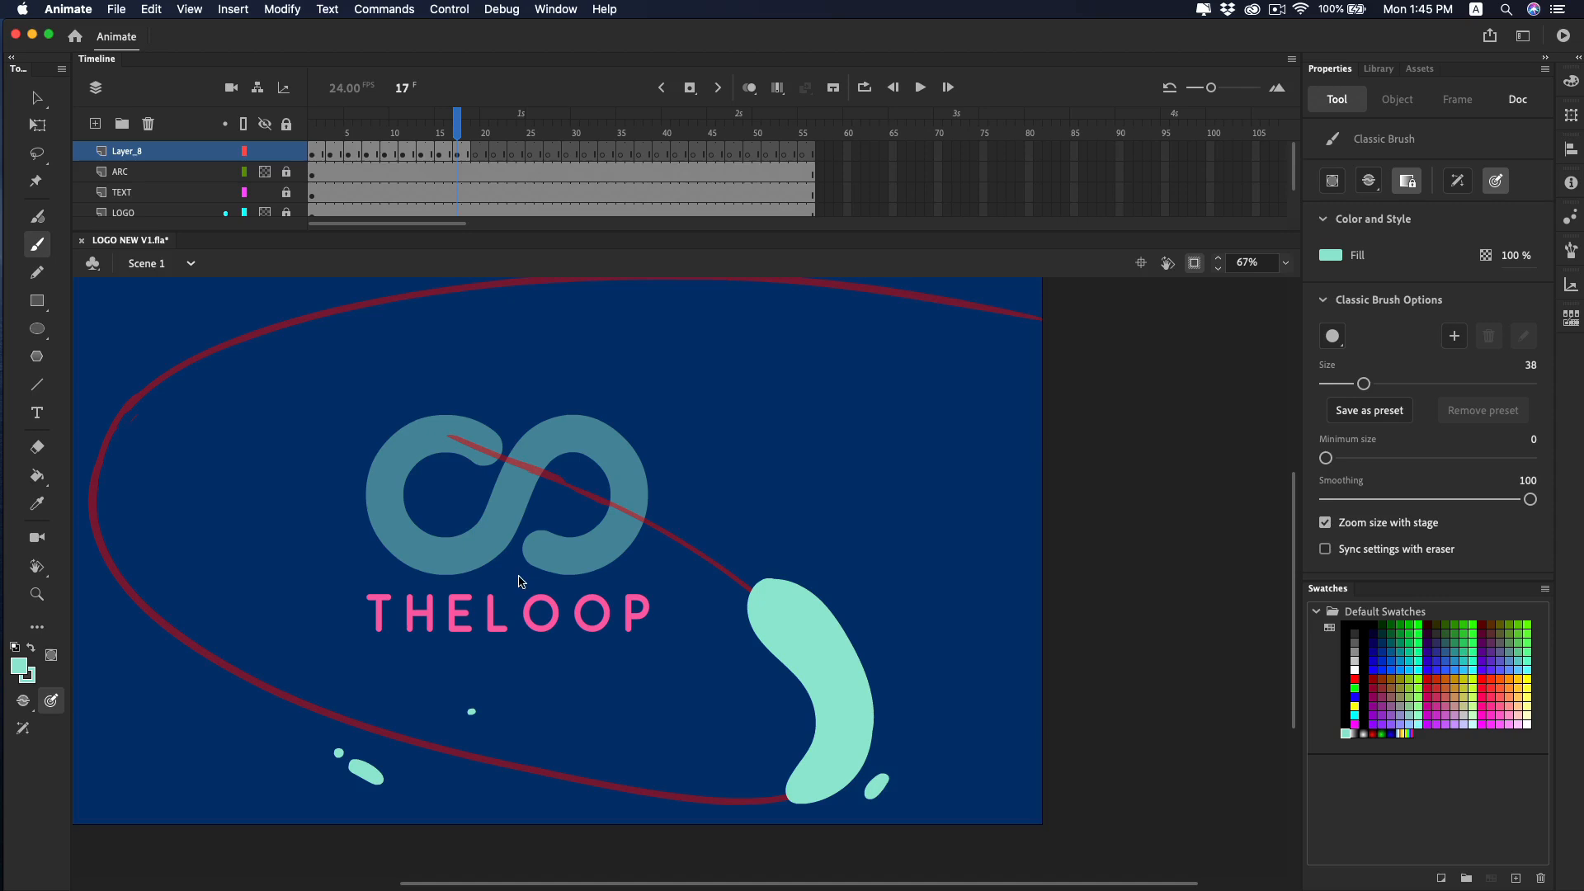
left_click(477, 153)
mouse_move(475, 137)
left_mouse_down()
mouse_move(458, 138)
mouse_move(477, 139)
left_mouse_up()
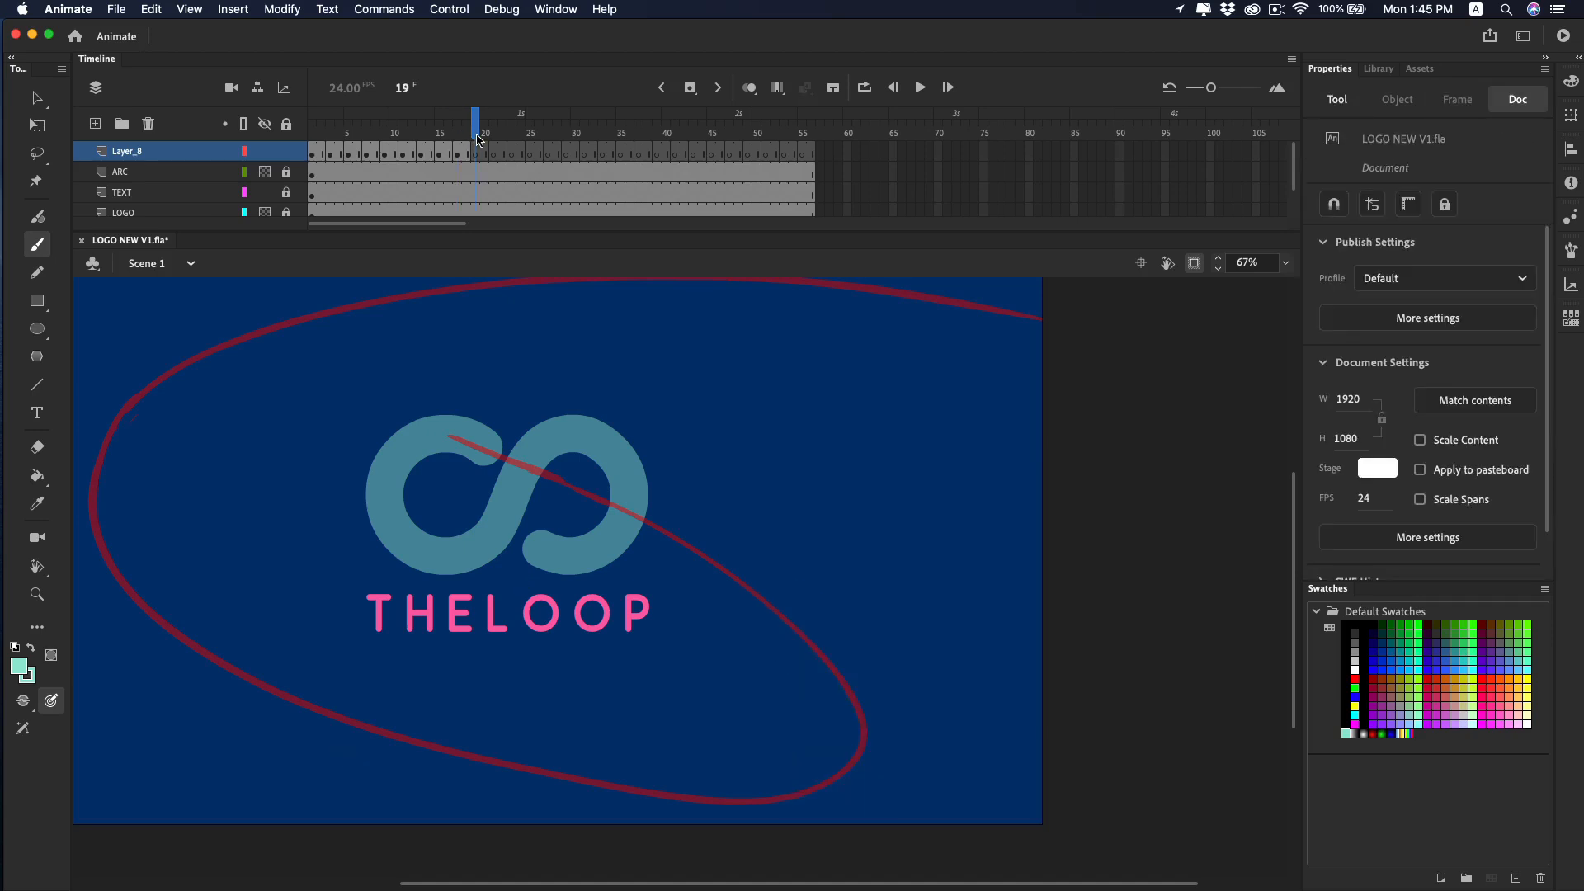
key("alt+shift+o")
Outline a tapered mint blob running along the arc into the logo's right loop in frame 19 and fill it.
mouse_move(746, 608)
left_mouse_down()
mouse_move(623, 530)
mouse_move(612, 495)
mouse_move(758, 570)
left_mouse_up()
key("super+z")
key("v")
left_click(685, 512)
key("b")
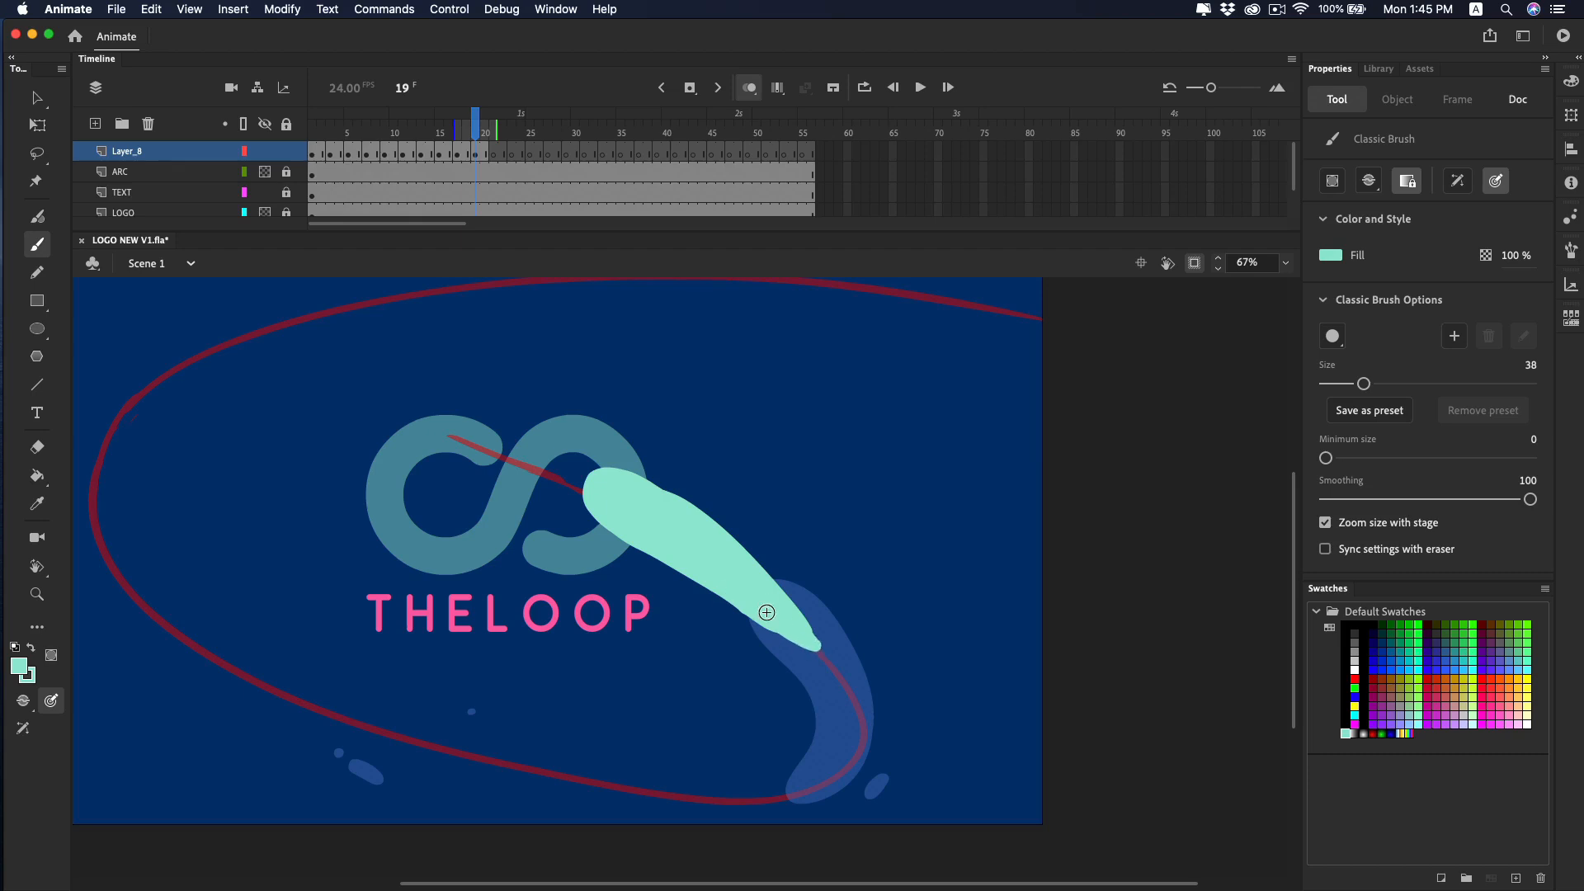
Paint small trailing mint droplets behind the blob's tail and around the arc in frame 19.
key("v")
left_click(811, 634)
key("b")
left_click_drag(832, 654, 854, 685)
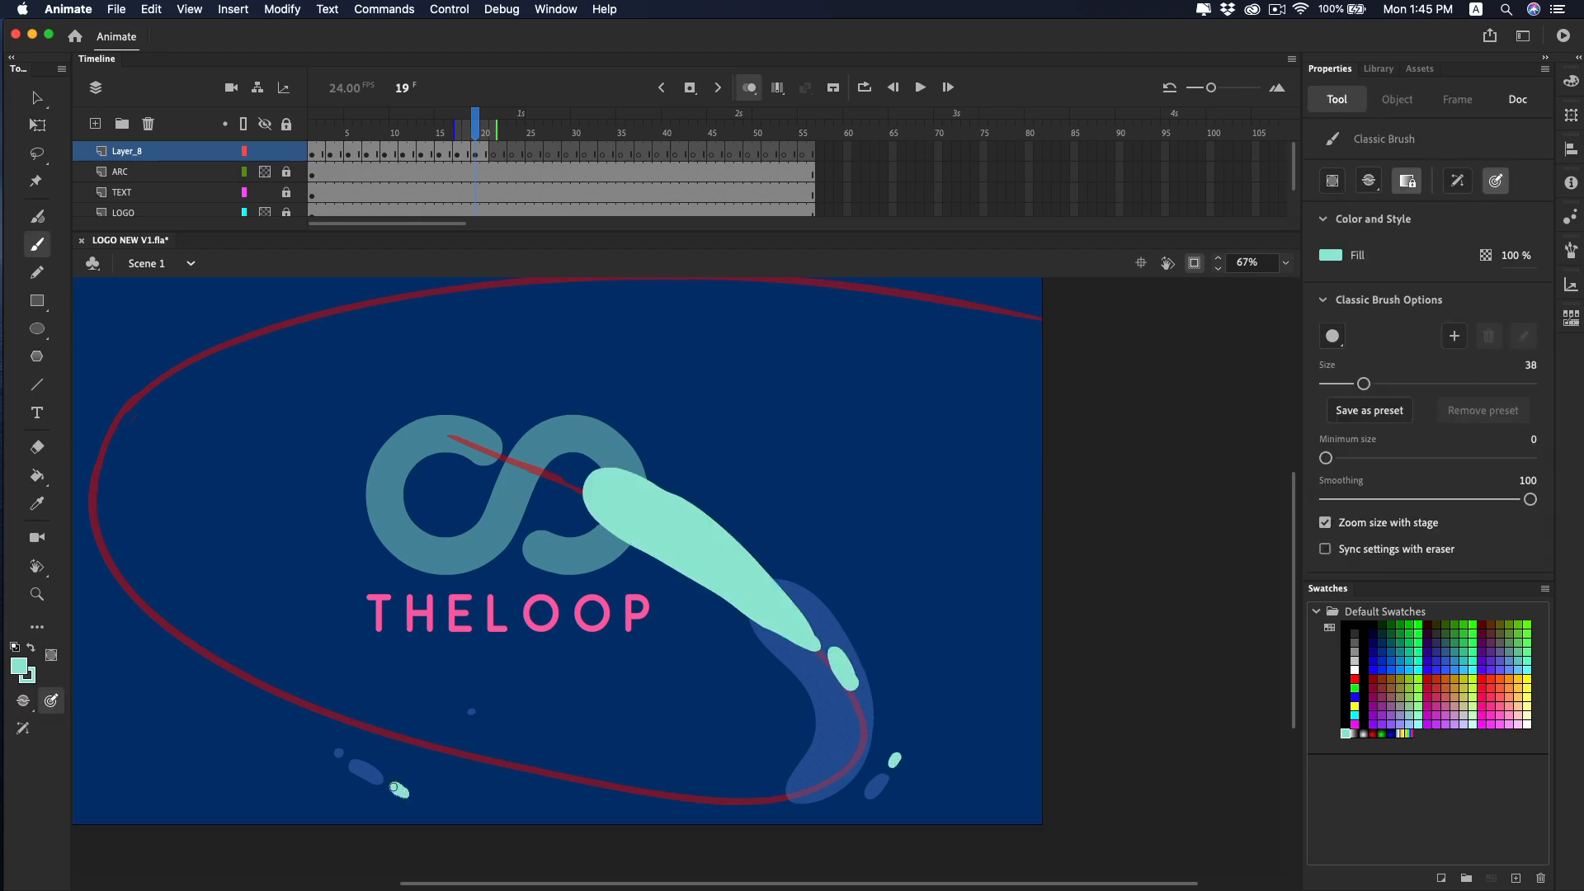
key("z")
left_click(707, 679, "alt")
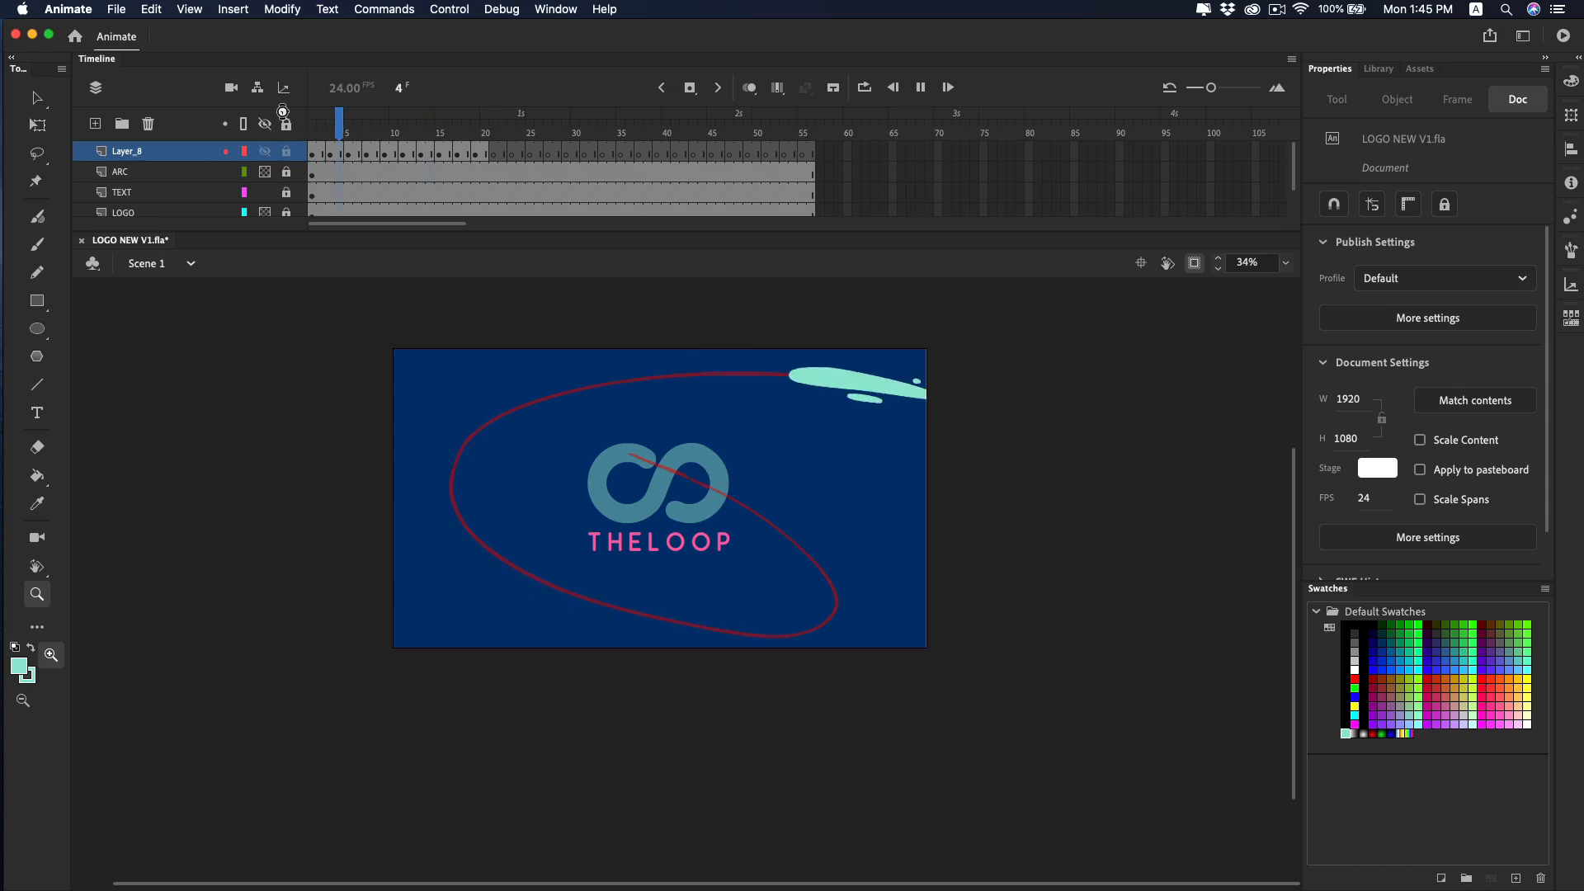
Play back the animation, then move to frame 21 with onion skinning on and the Classic Brush active.
left_click_drag(448, 132, 494, 133)
left_click(704, 500)
key("alt+shift+o")
scroll(725, 463, "left", 3)
scroll(726, 463, "down", 2)
key("b")
left_click_drag(713, 422, 653, 403)
key("super+z")
left_click_drag(691, 455, 674, 478)
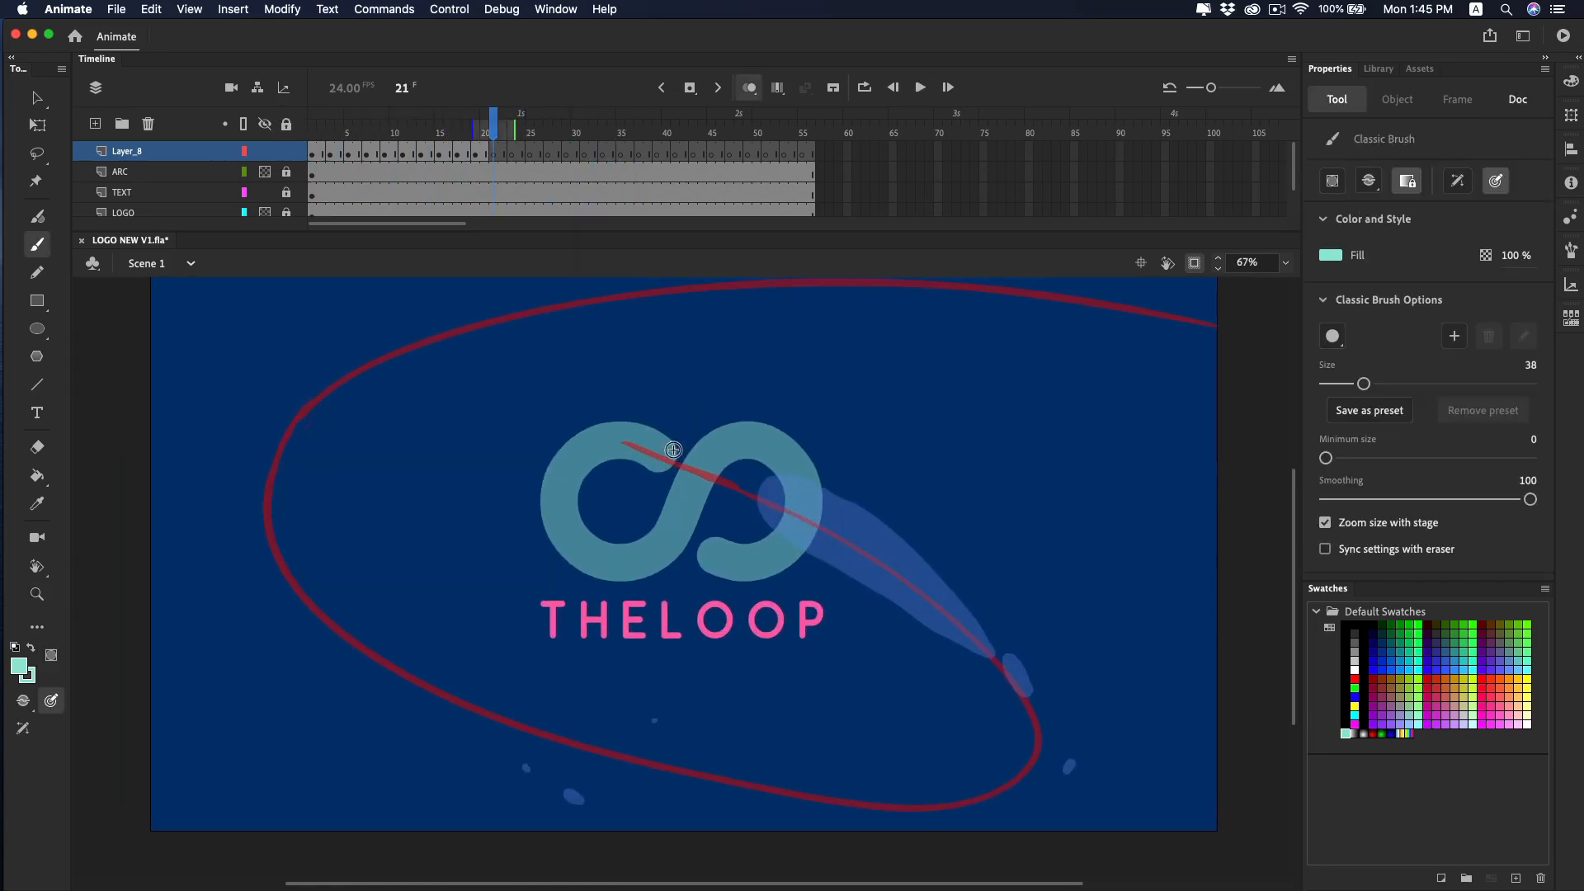
key("alt+comma")
key("alt+period")
key("alt+comma")
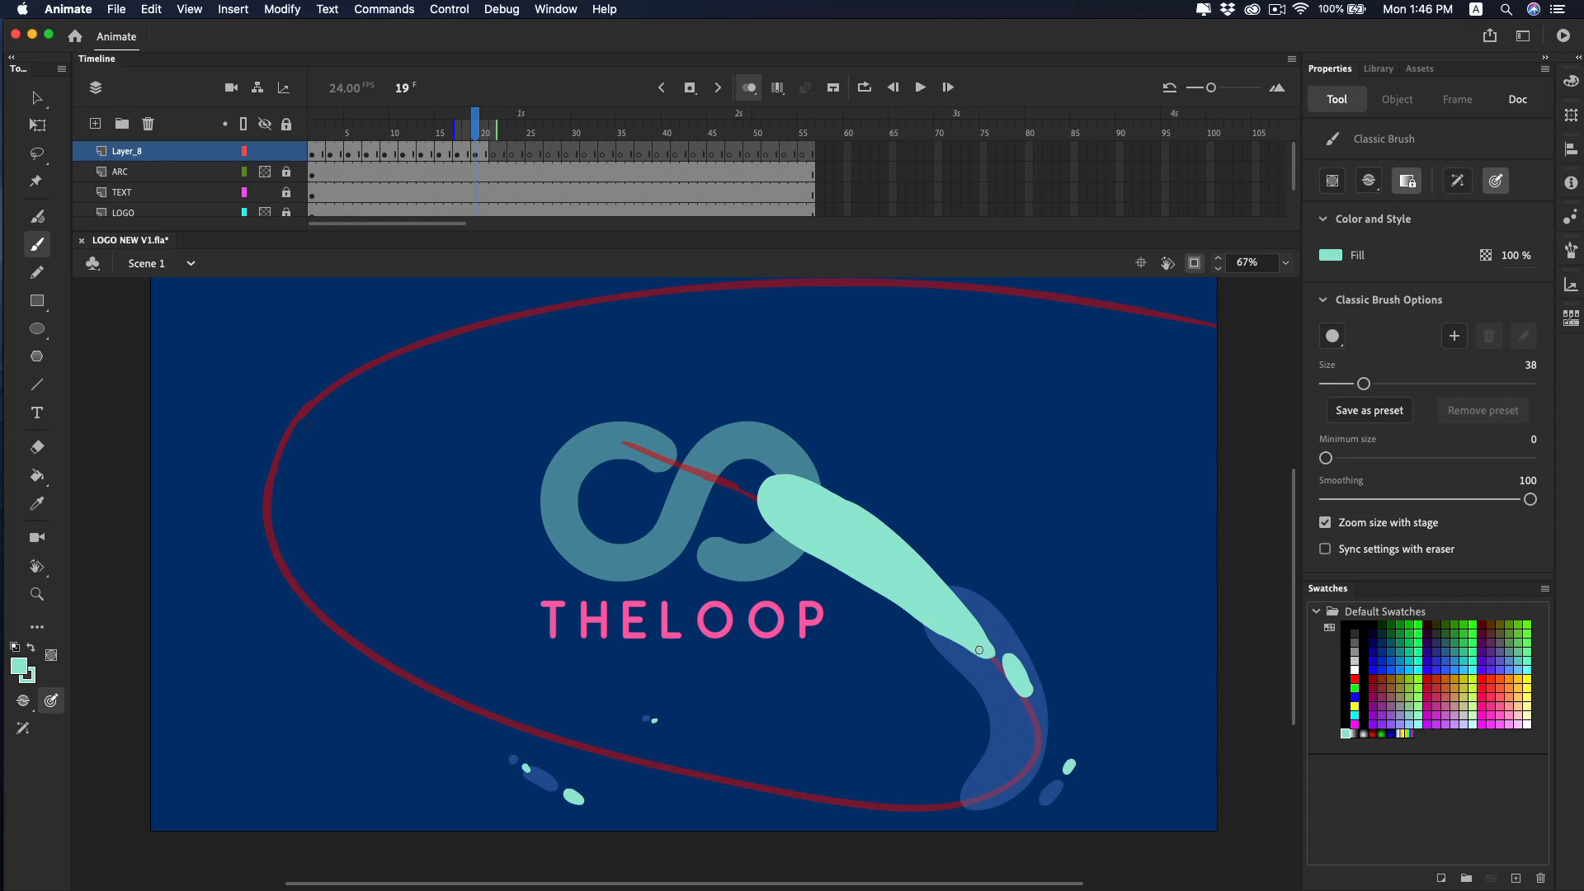
key("alt+period")
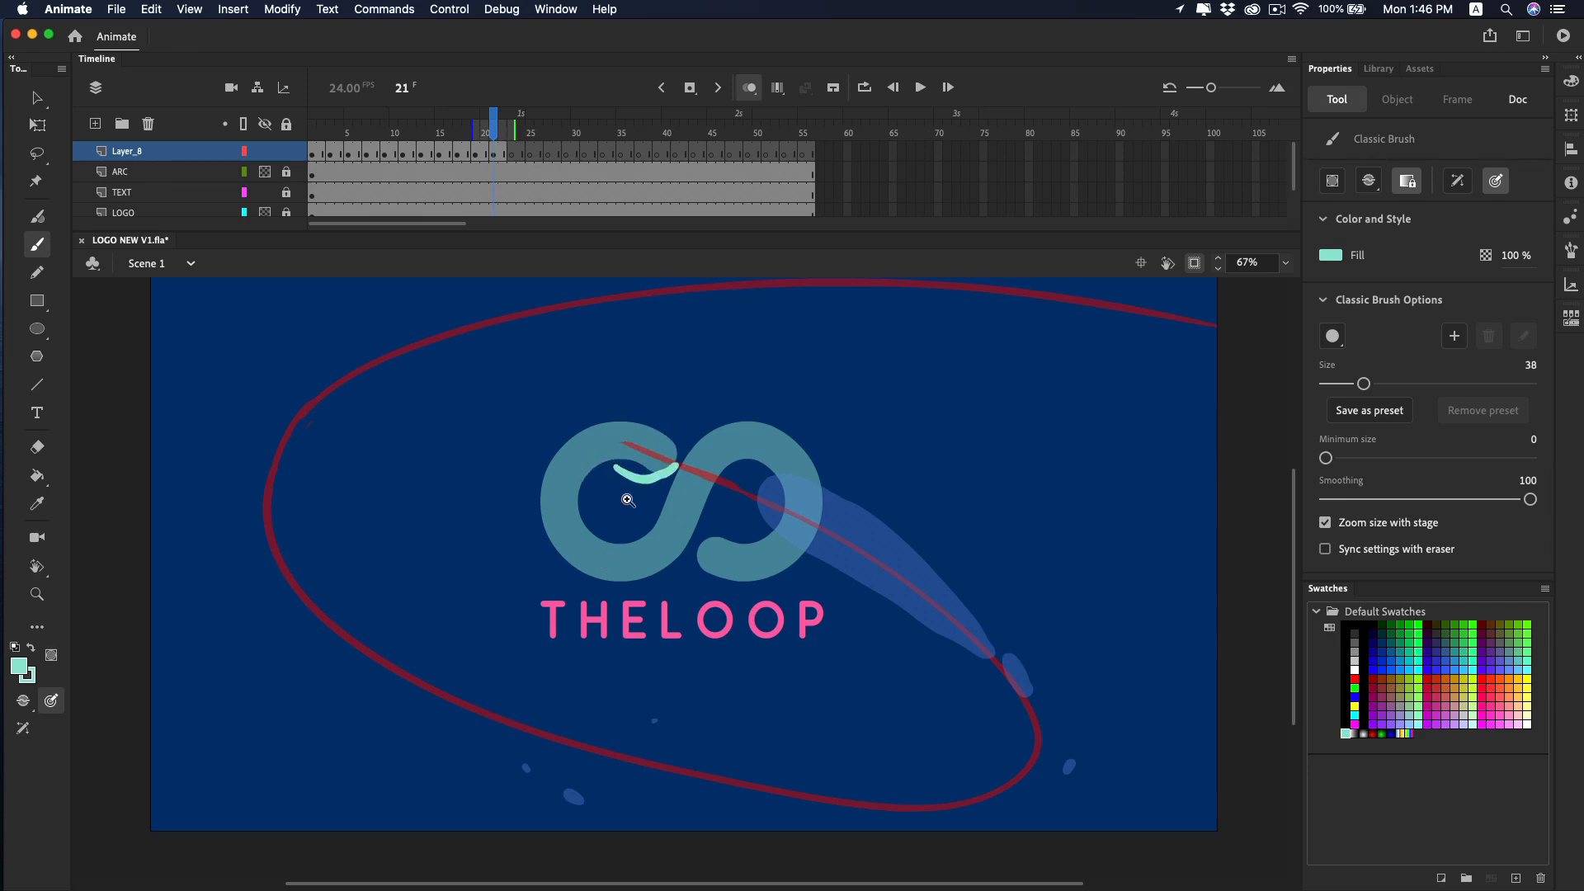
key("z")
key("super+z")
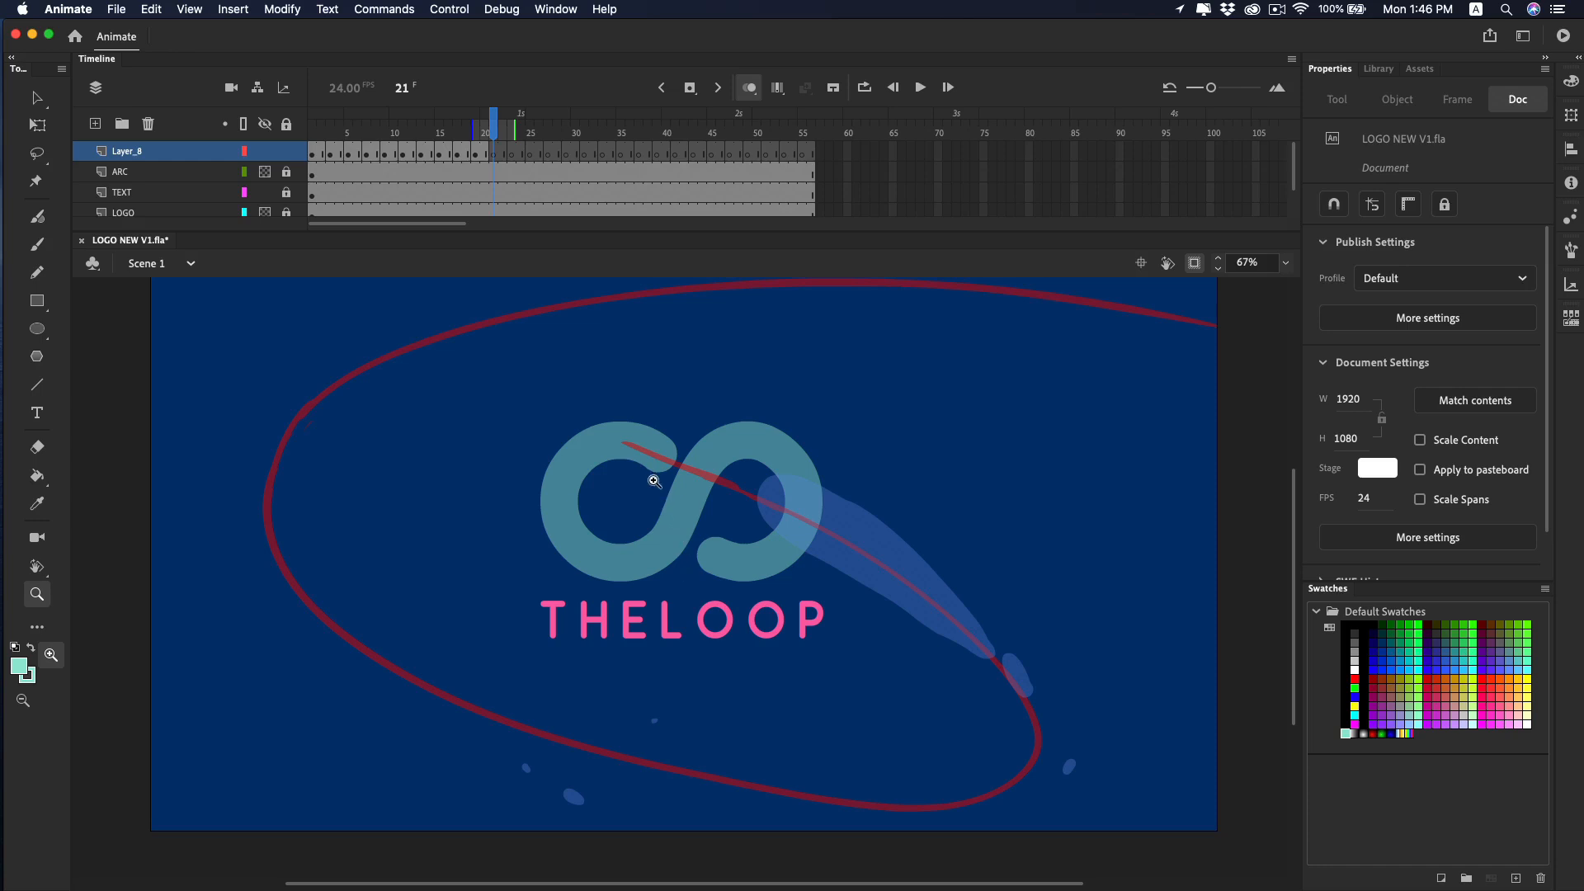
left_click(654, 480)
key("b")
mouse_move(660, 458)
left_mouse_down()
mouse_move(616, 482)
mouse_move(675, 584)
mouse_move(683, 561)
mouse_move(587, 513)
left_mouse_up()
key("super+z")
key("super+z")
key("super+z")
key("super+z")
mouse_move(746, 499)
left_mouse_down()
mouse_move(640, 482)
mouse_move(681, 566)
left_mouse_up()
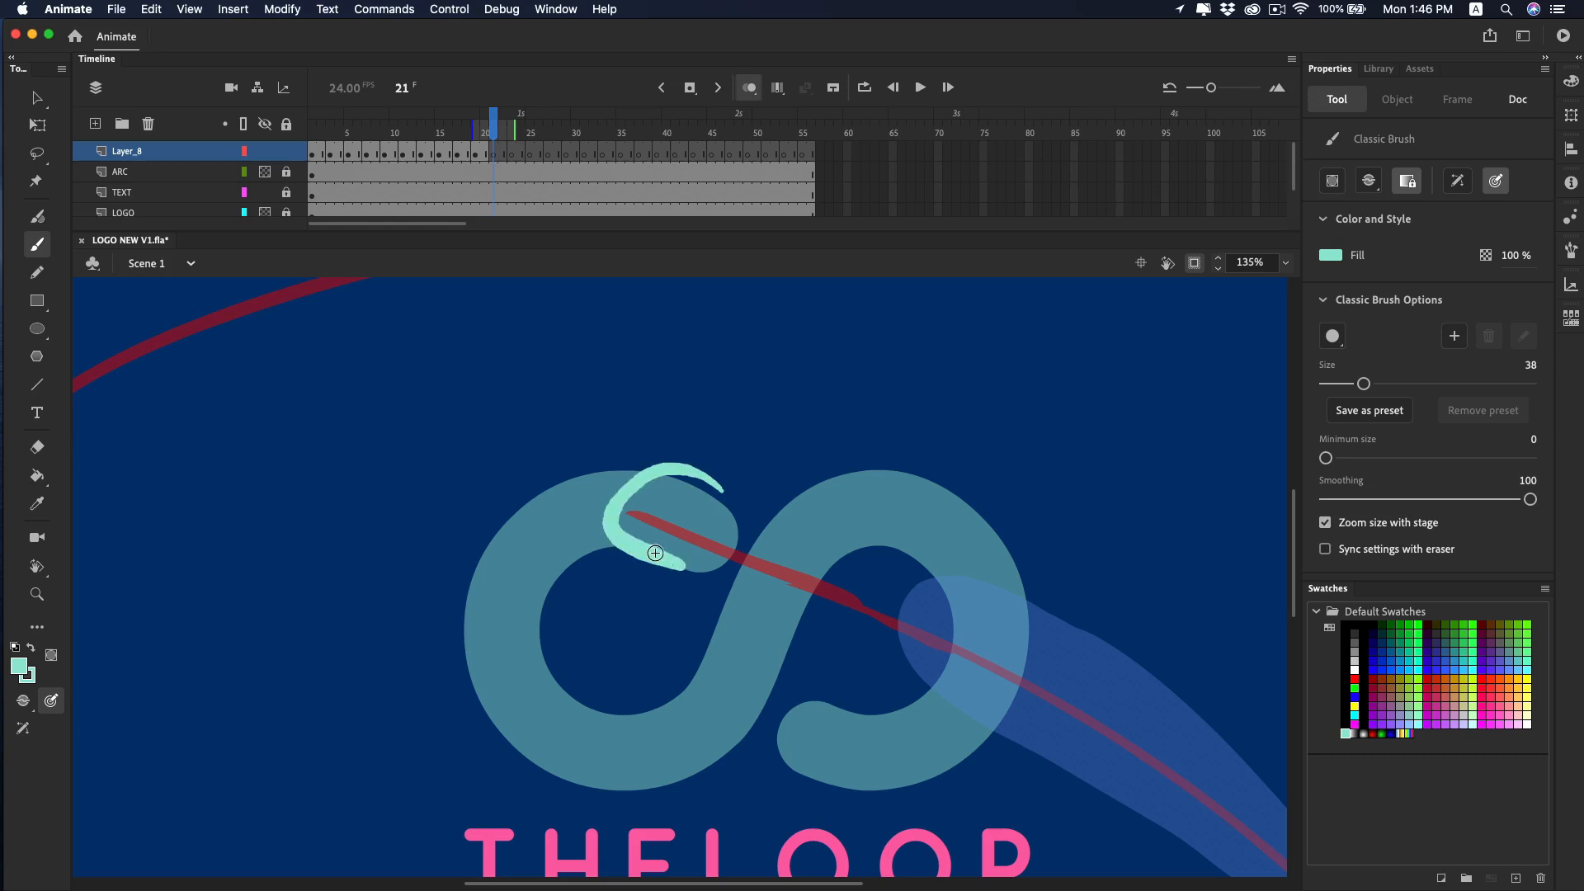
key("super+z")
mouse_move(689, 470)
left_mouse_down()
mouse_move(656, 563)
mouse_move(914, 654)
mouse_move(678, 472)
mouse_move(986, 631)
mouse_move(993, 751)
left_mouse_up()
key("super+z")
Outline a tapered mint blob along the arc from the logo's left loop into its right loop in frame 21 and fill it.
key("shift+space")
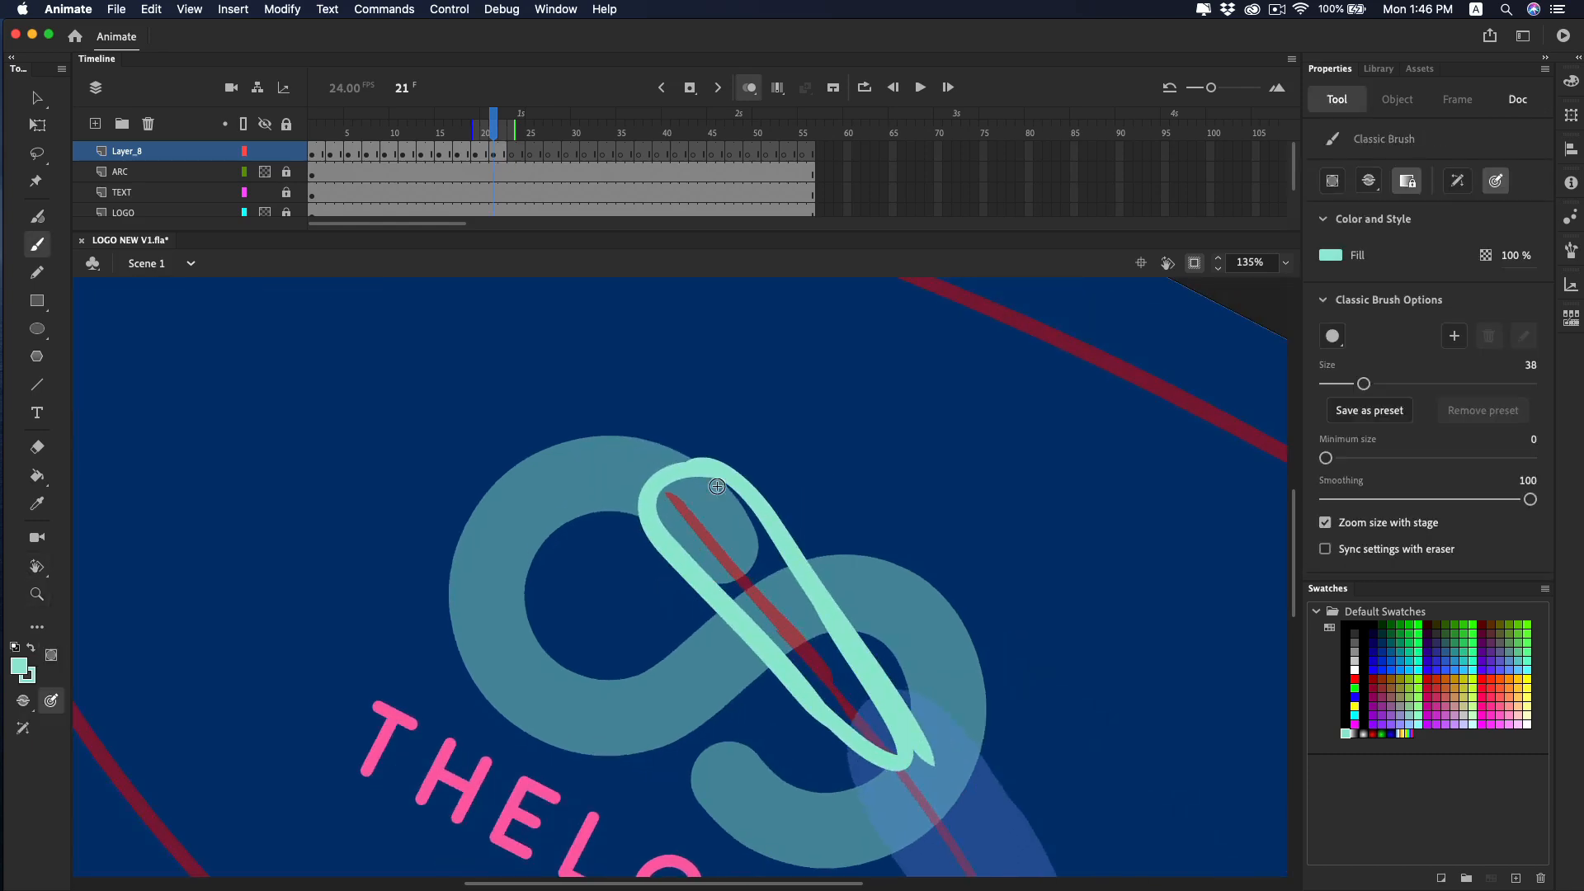
left_click_drag(670, 499, 935, 802)
key("e")
key("super+z")
key("super+z")
key("b")
left_click_drag(650, 504, 828, 708)
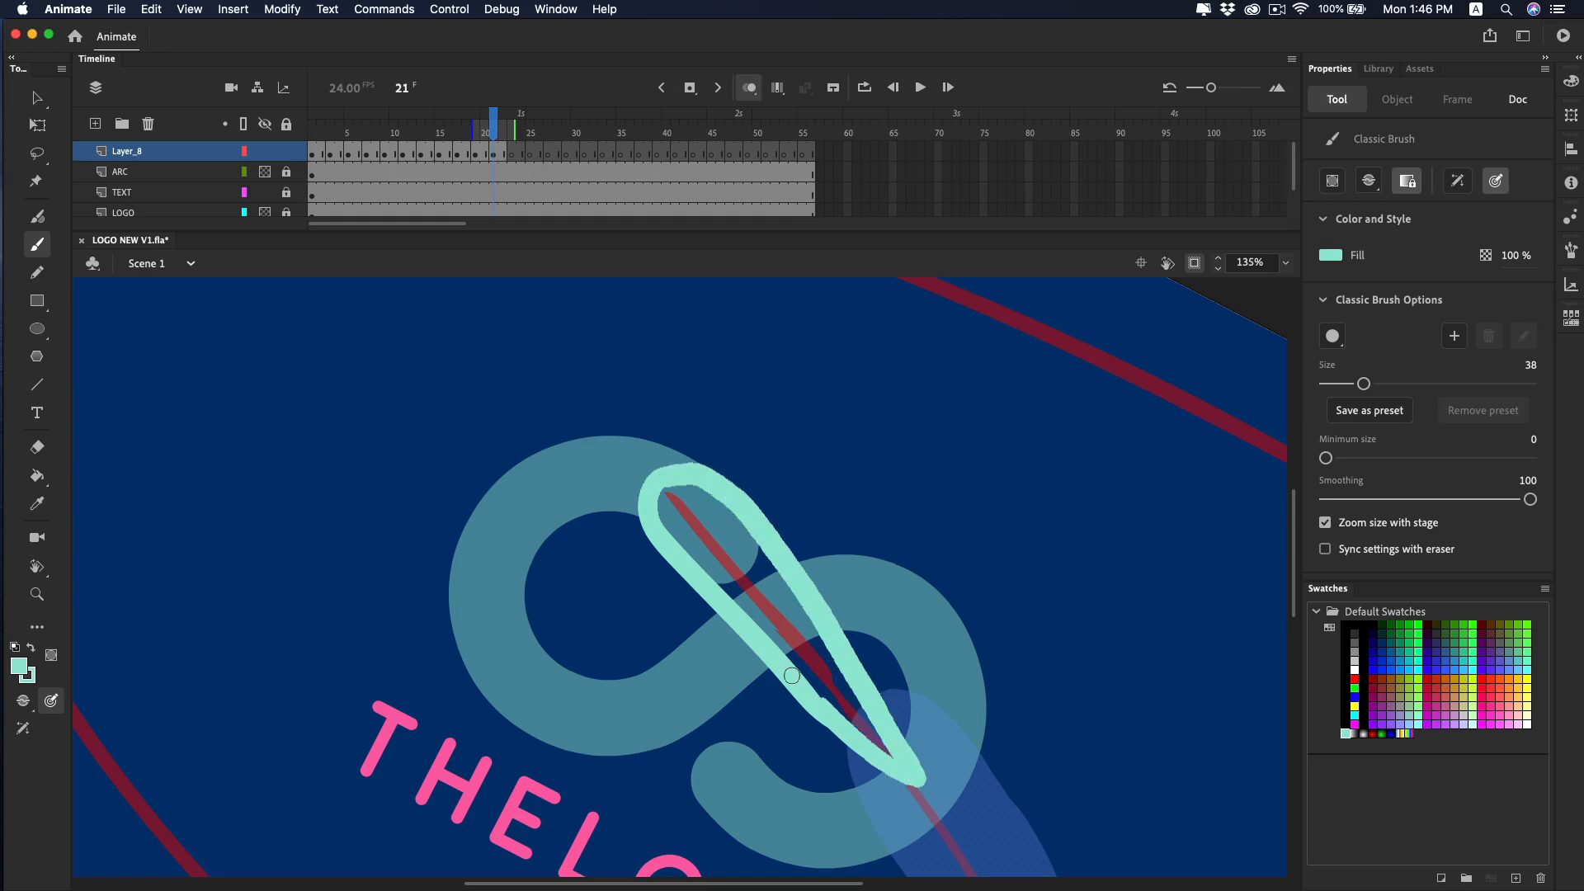
key("k")
left_click(809, 651)
key("v")
left_click(809, 651)
Paint an elongated mint droplet just behind the blob's tail in frame 21.
key("shift+space")
left_click_drag(809, 650, 975, 269)
key("b")
left_click_drag(990, 394, 1063, 386)
Paint further small droplets near the tail, along the arc and around its lower bend in frame 21.
key("z")
left_click(1015, 436, "alt")
key("b")
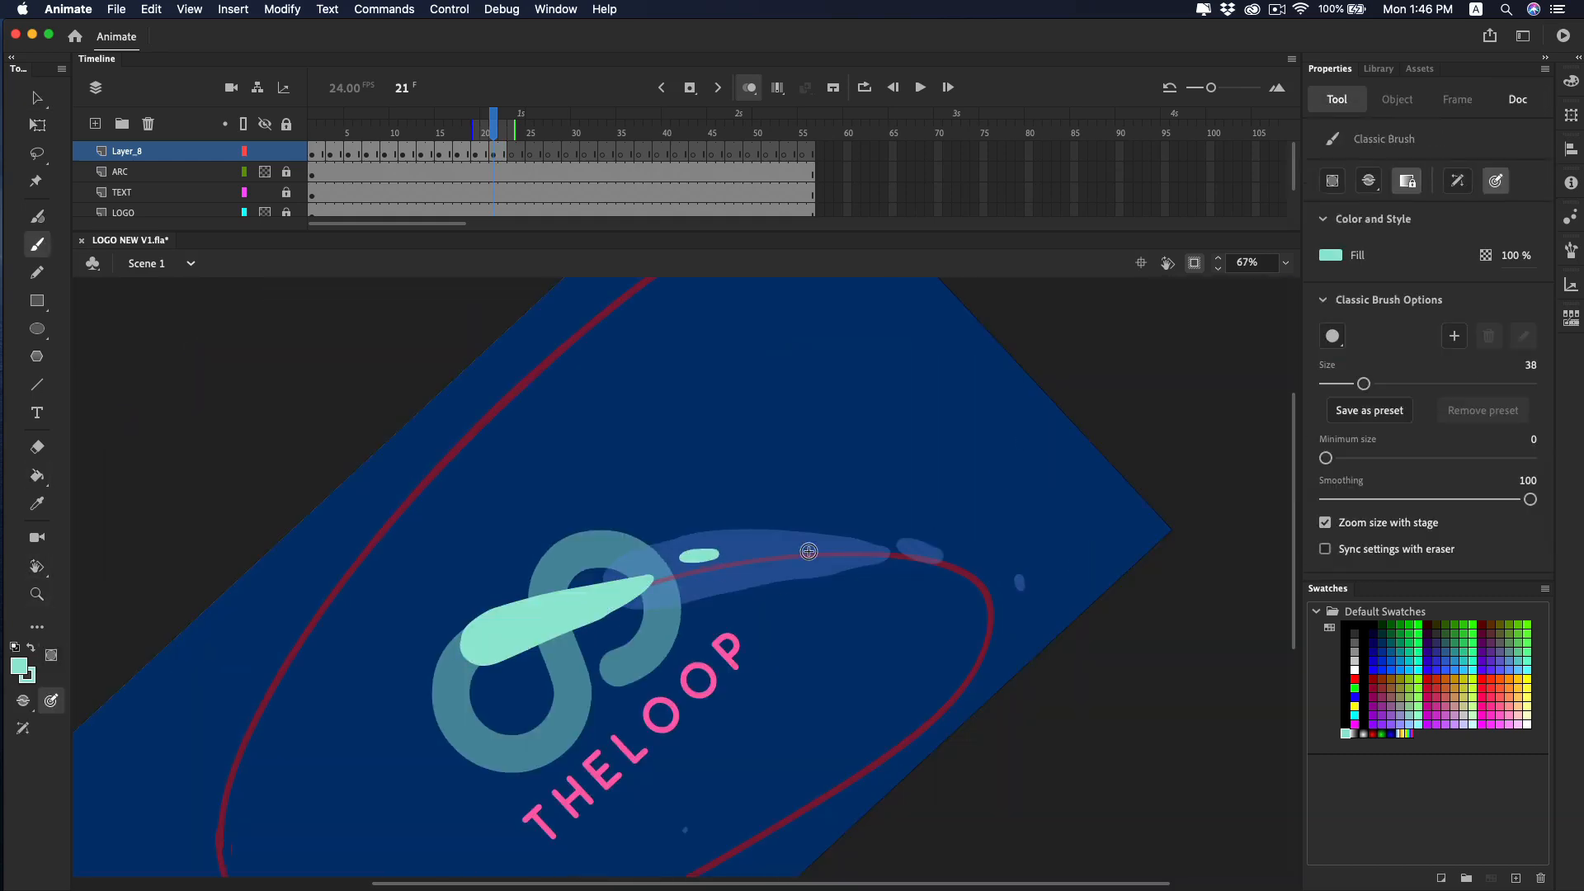
left_click(912, 553)
left_click_drag(913, 553, 1042, 424)
left_click(831, 806)
key("shift+h")
left_click_drag(1008, 694, 798, 781)
key("z")
left_click(798, 726, "alt")
left_click(818, 488)
key("b")
left_click(578, 528)
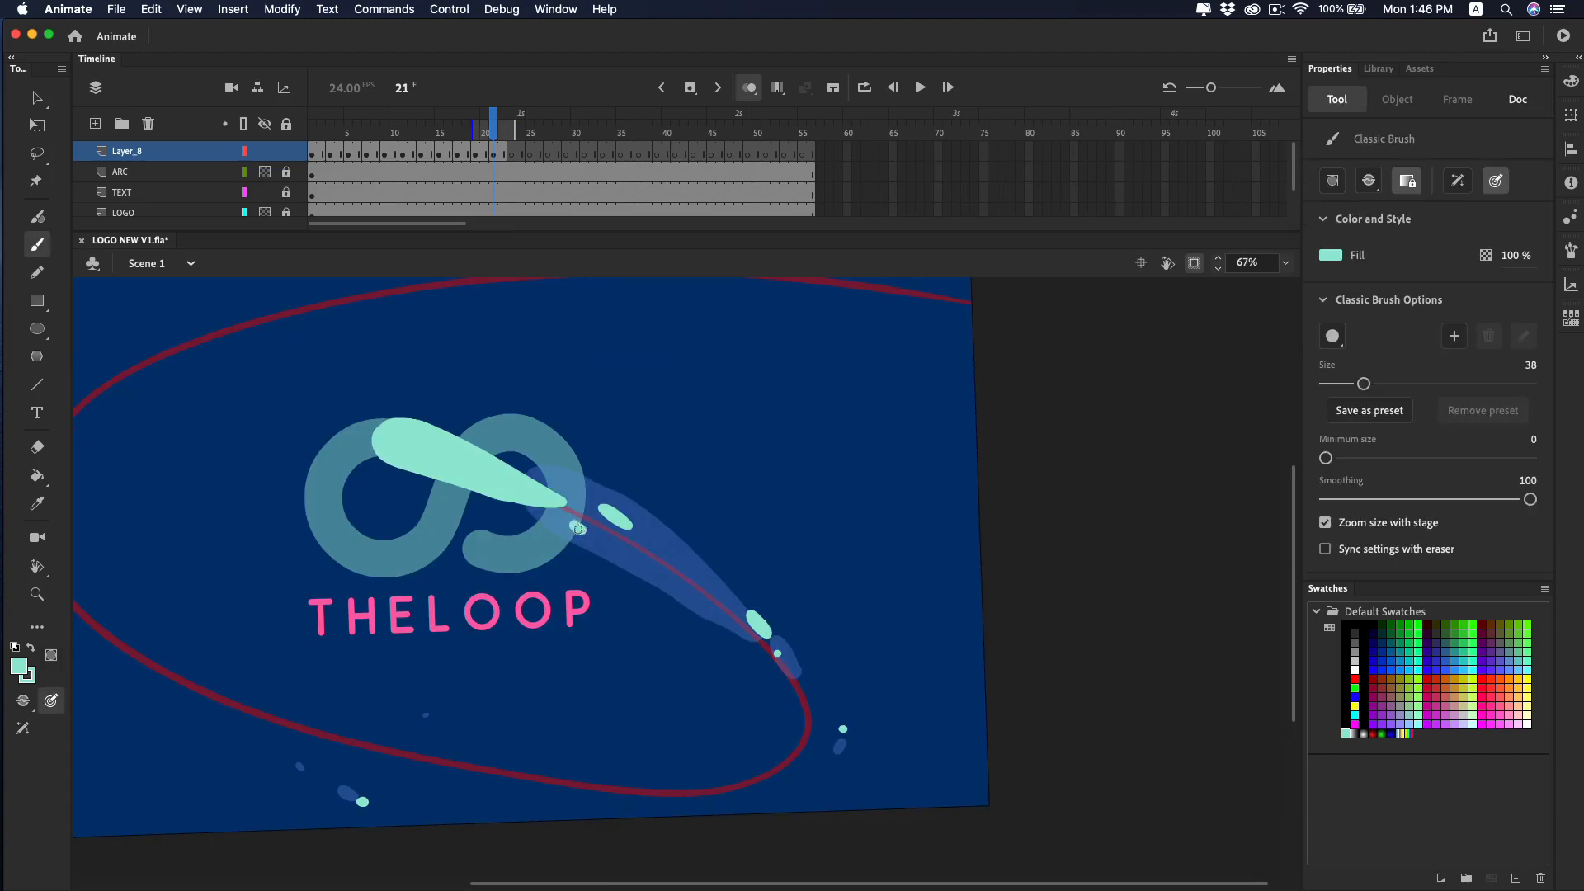
Straighten the stage, turn off onion skinning and play the animation from the first frame.
key("space")
left_click_drag(634, 515, 755, 476)
left_click(1142, 263)
key("alt+shift+o")
key("z")
left_click(852, 640, "alt")
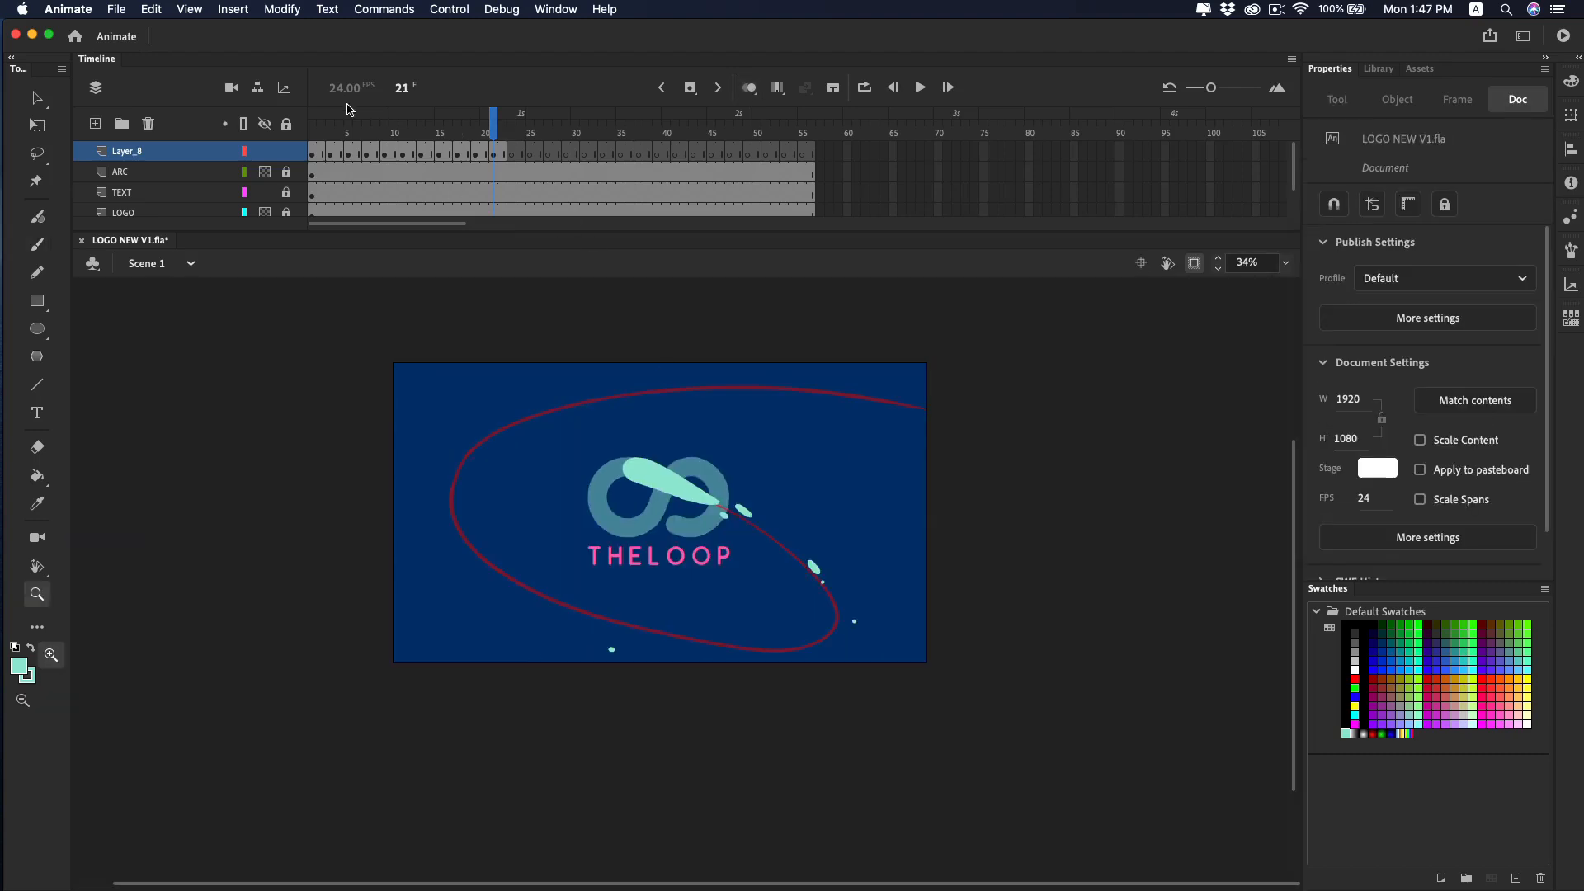
left_click(315, 132)
key("Return")
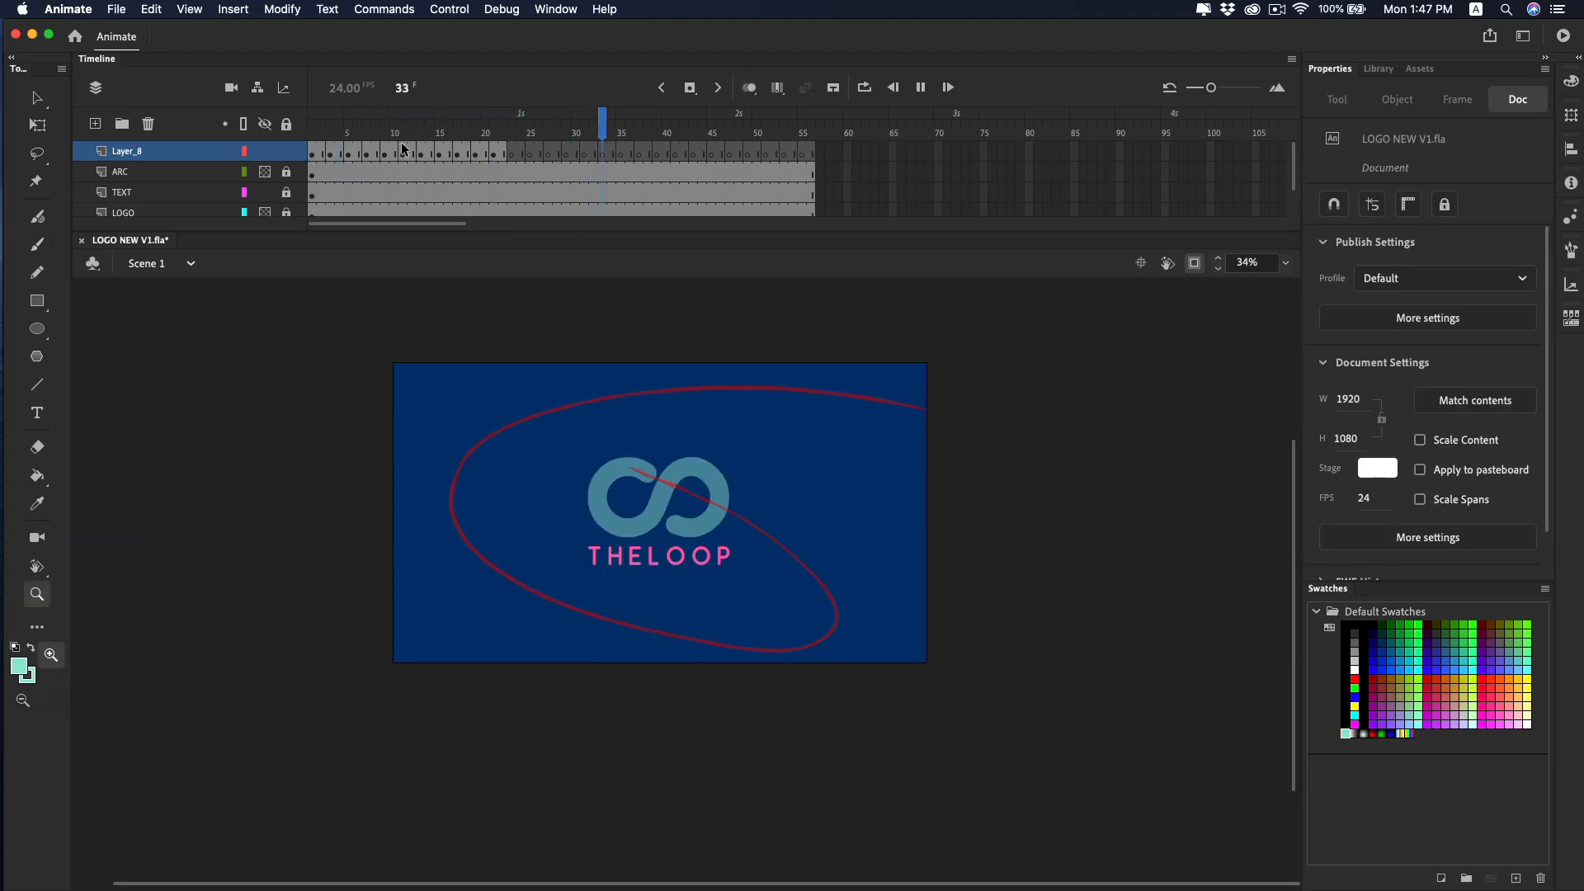
Hide the ARC layer and replay the animation from the first frame.
left_click(313, 132)
key("Return")
left_click(314, 132)
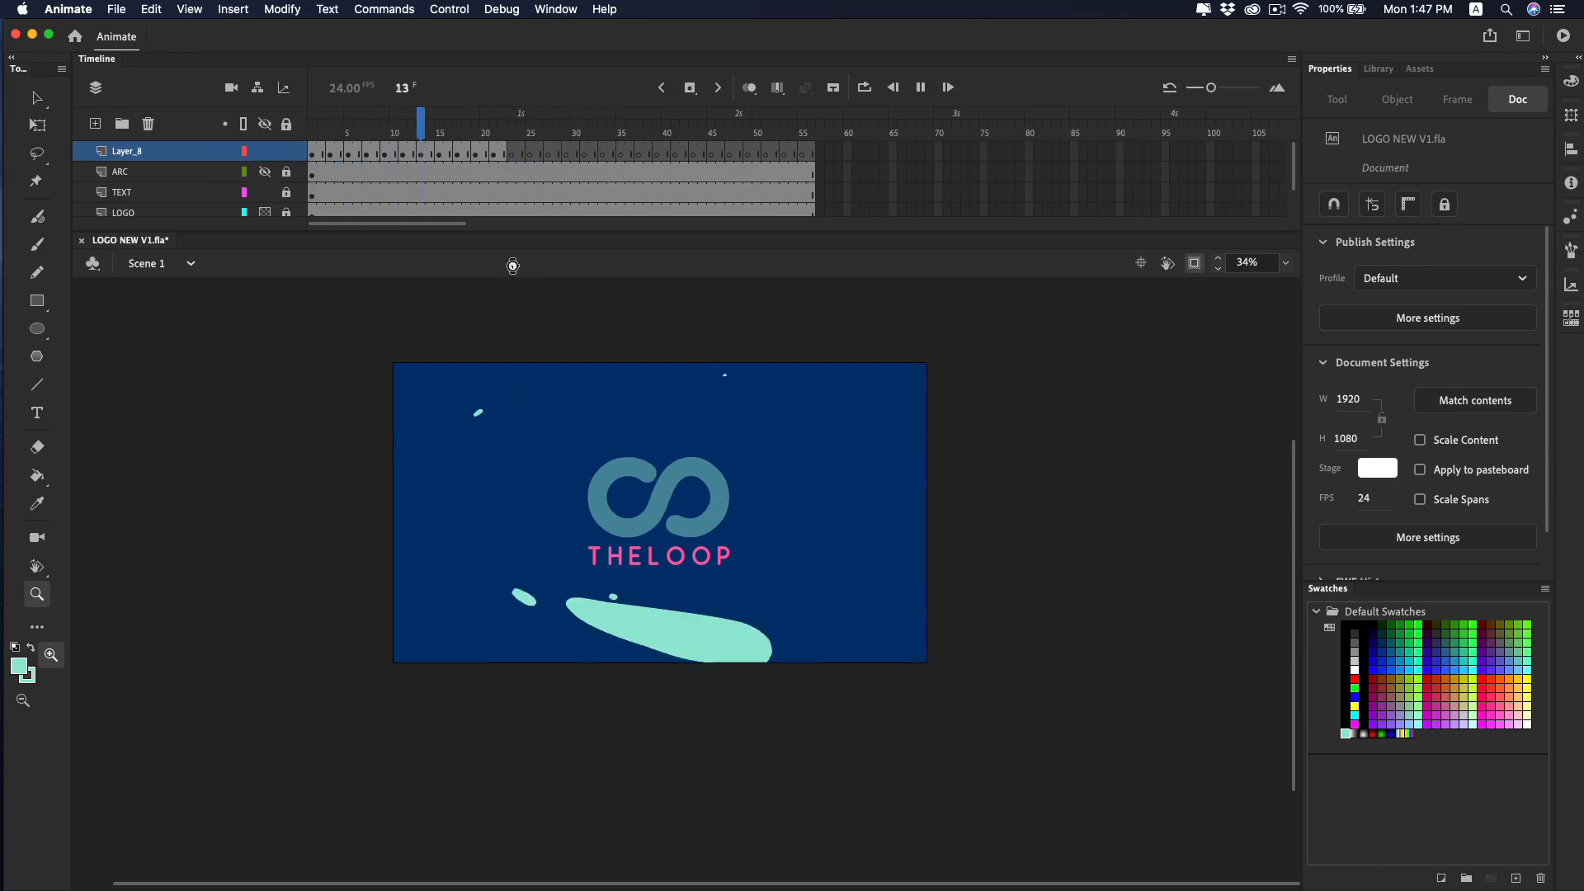
Move to frame 23 and turn on onion skinning.
left_click(474, 158)
key(".")
key(".")
key(".")
key(".")
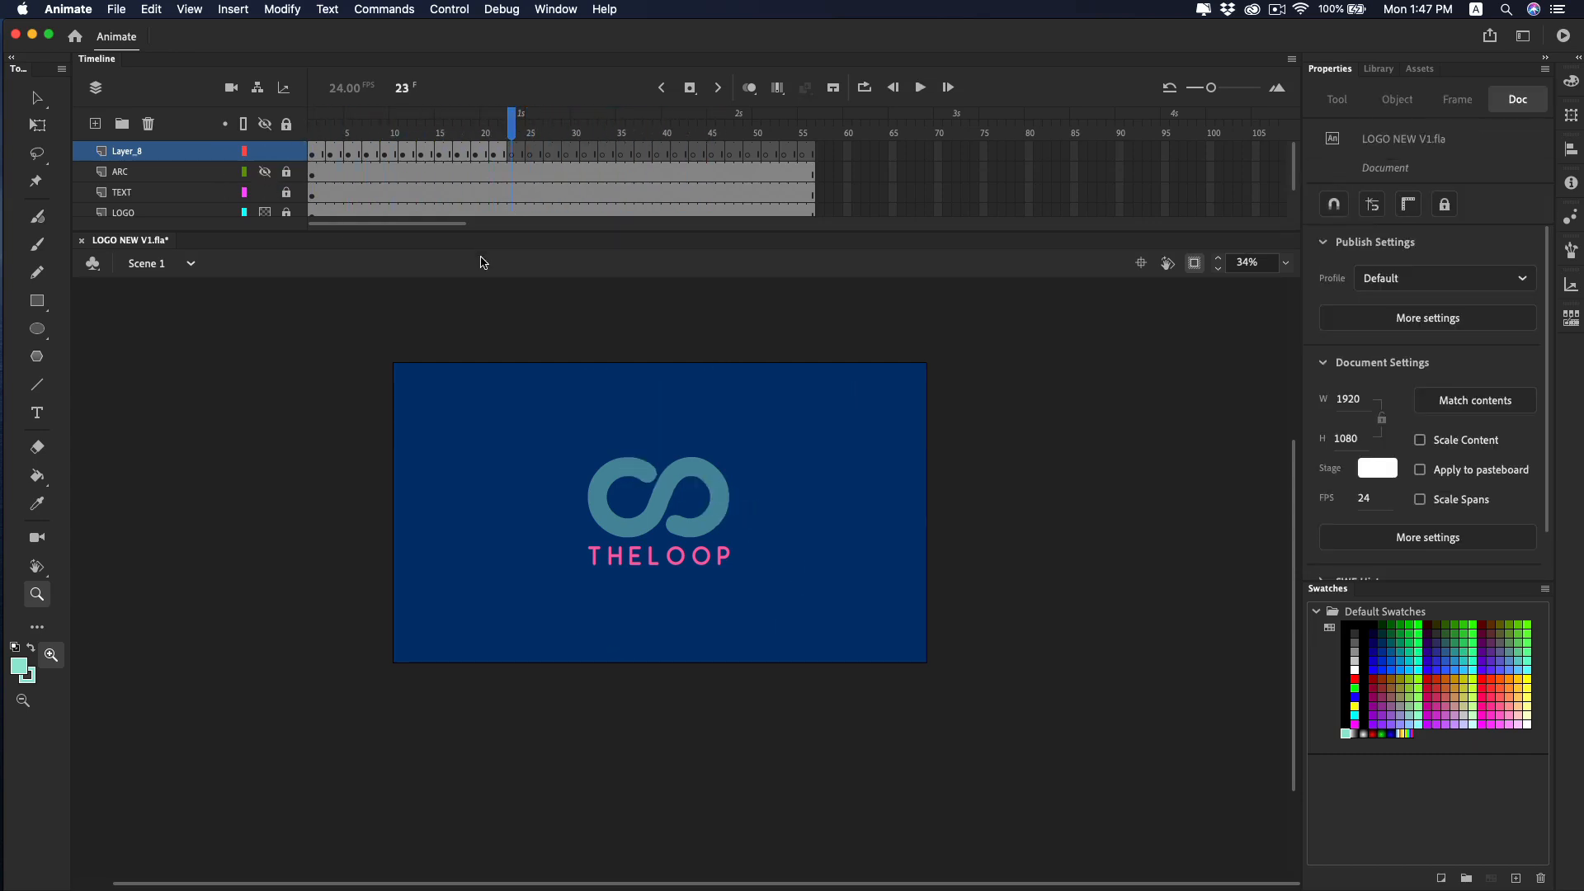
left_click(663, 493)
key("alt+shift+o")
left_click(635, 594)
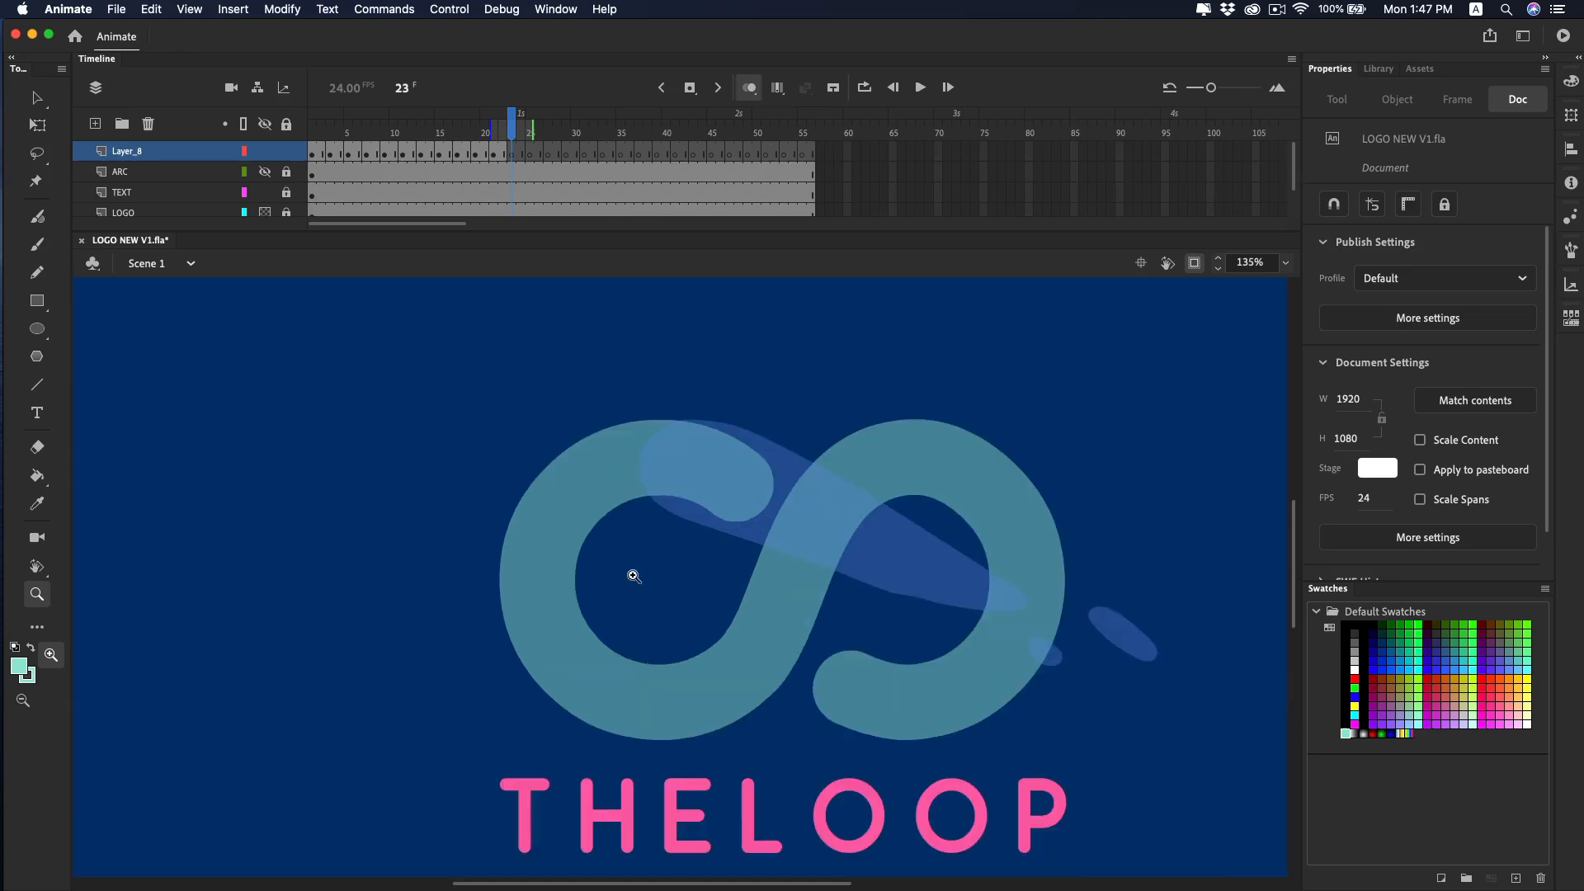
Paint the blob's rounded leading edge across the outer side of the logo's left loop in frame 23.
key("b")
left_click_drag(541, 462, 604, 551)
key("super+z")
mouse_move(496, 475)
left_mouse_down()
mouse_move(689, 519)
mouse_move(559, 555)
left_mouse_up()
key("super+z")
key("super+z")
mouse_move(498, 509)
left_mouse_down()
mouse_move(534, 575)
mouse_move(598, 565)
left_mouse_up()
key("super+z")
mouse_move(507, 497)
left_mouse_down()
mouse_move(505, 555)
mouse_move(571, 585)
left_mouse_up()
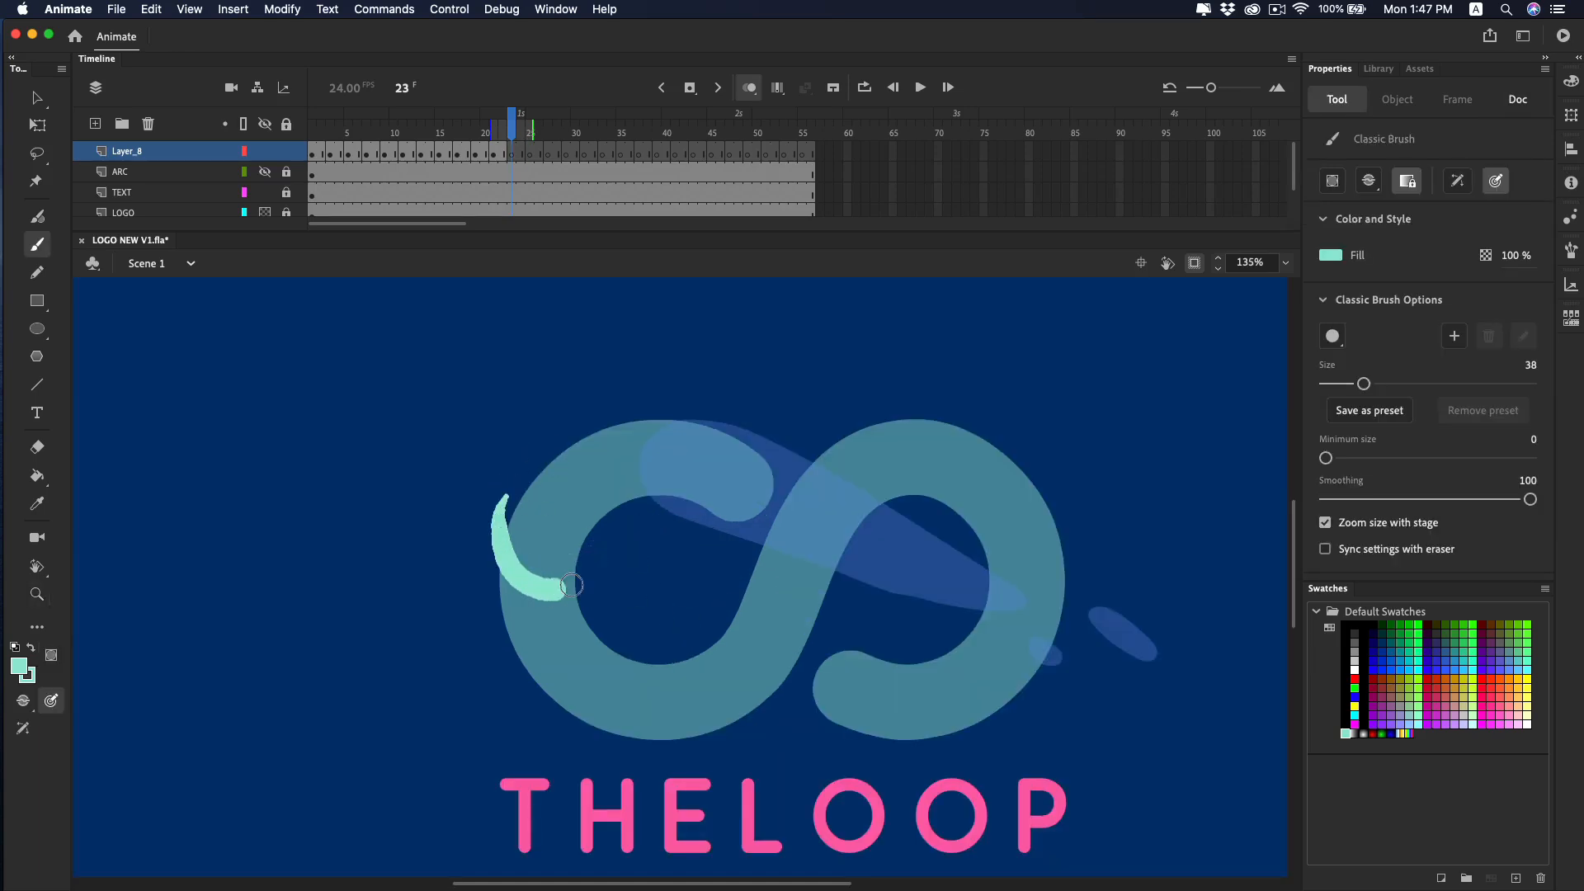
left_click_drag(630, 530, 701, 529)
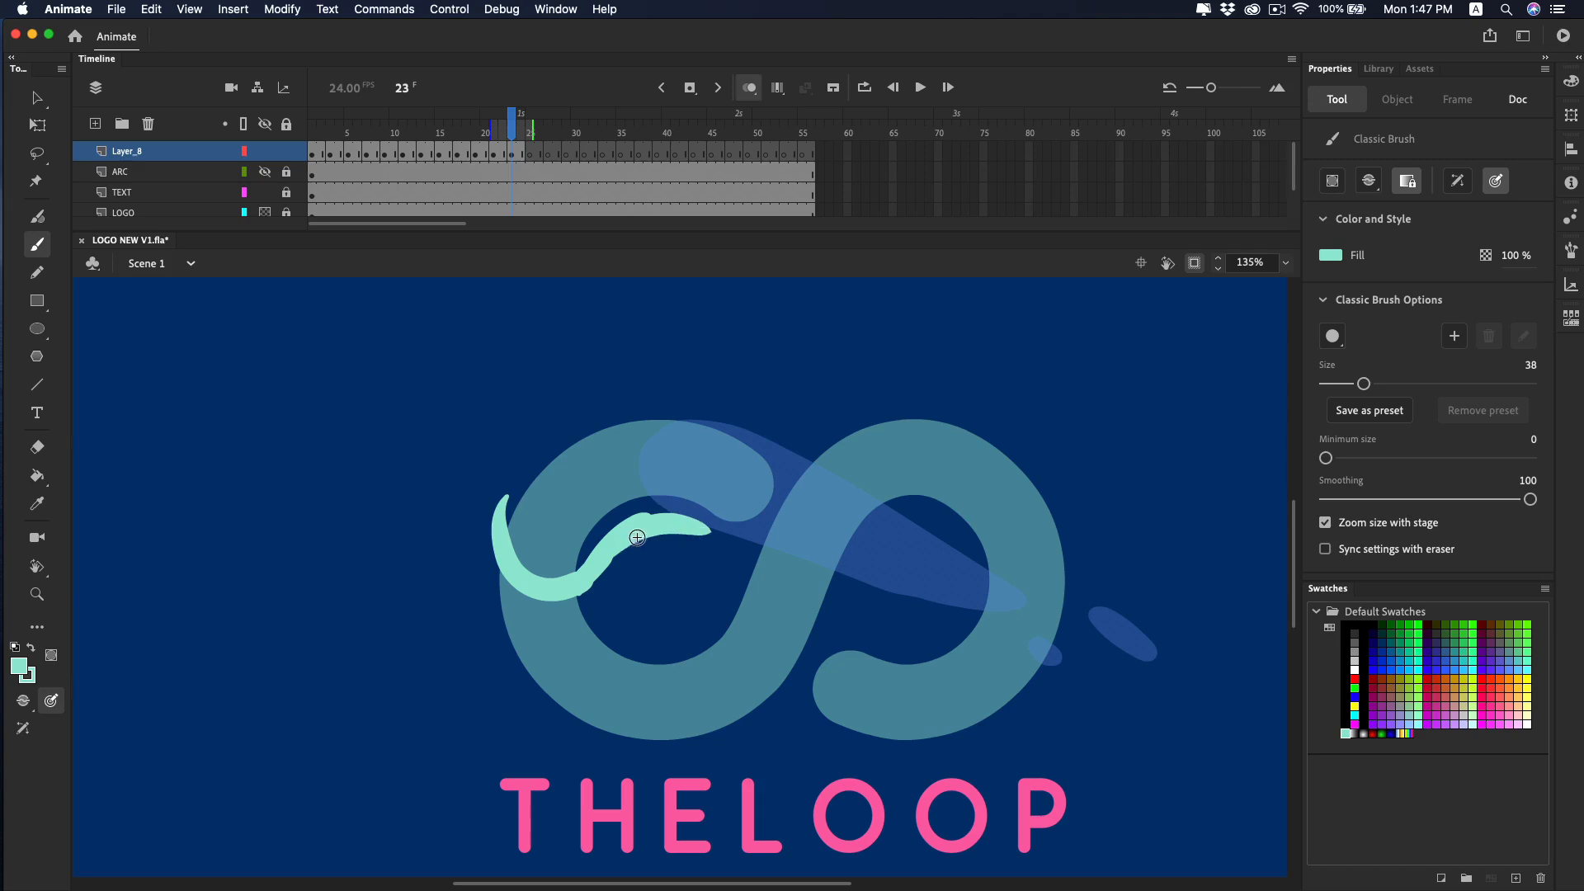
key("super+z")
left_click_drag(581, 588, 664, 514)
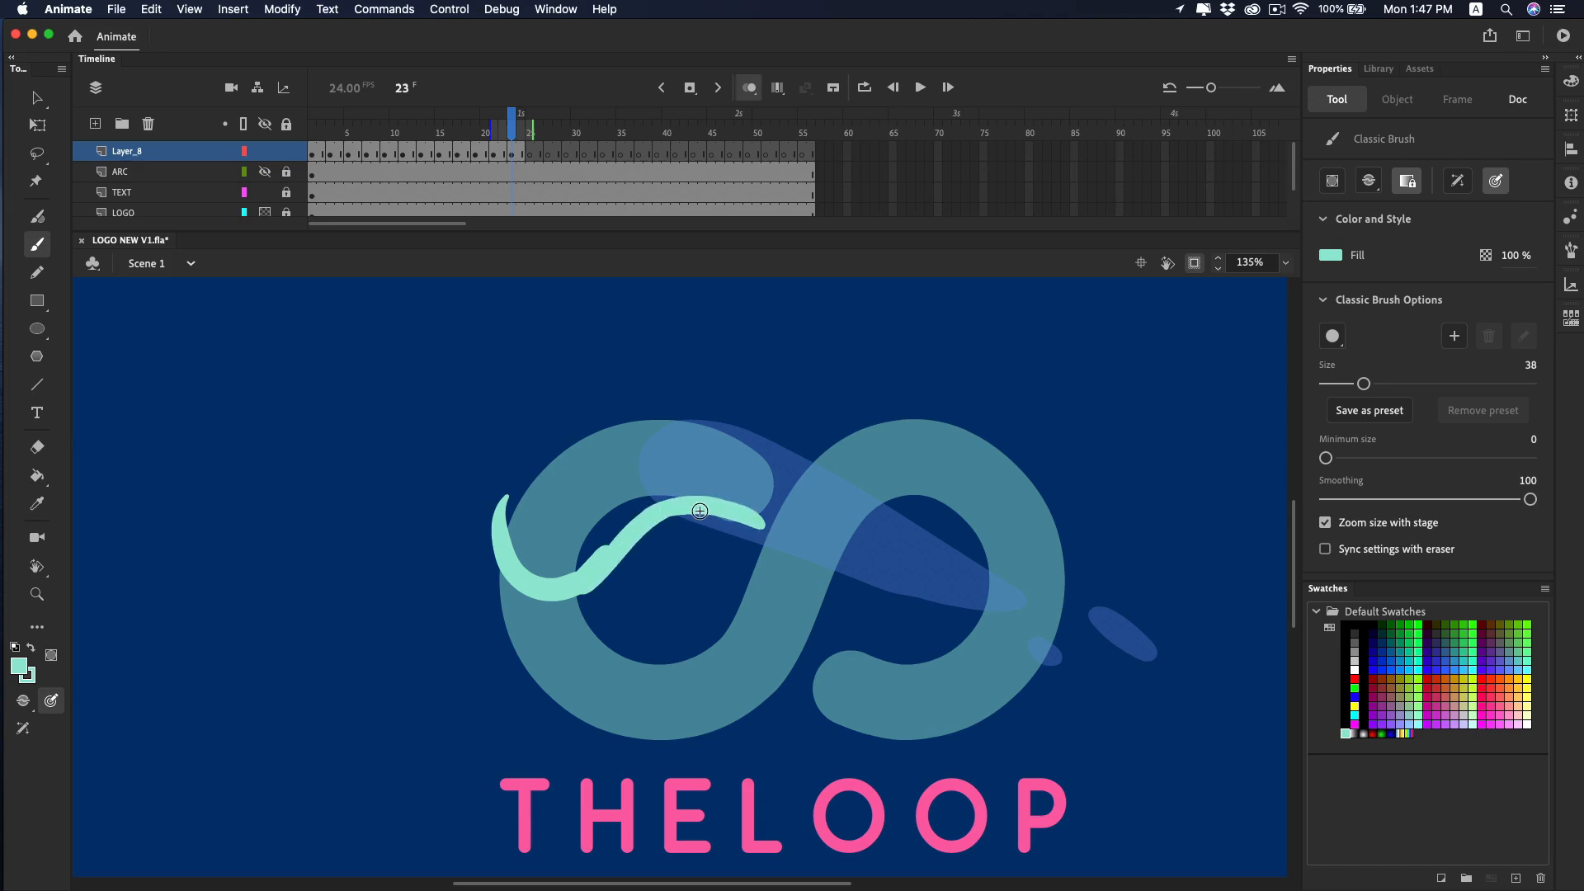
key("super+z")
key("super+z")
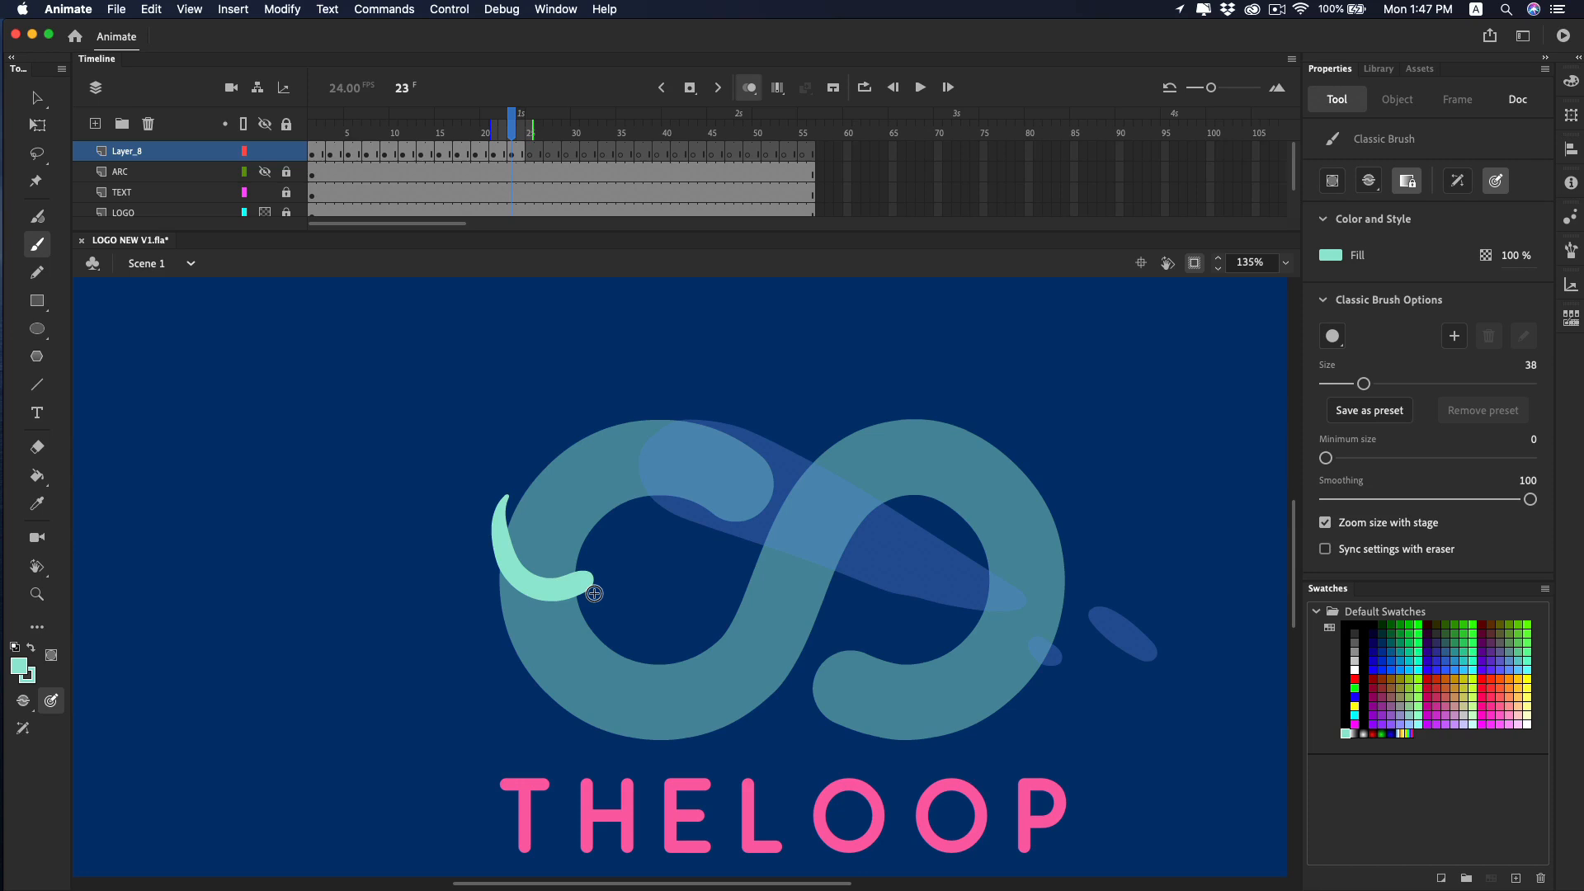
key("super+y")
key("super+y")
key("super+y")
key("super+y")
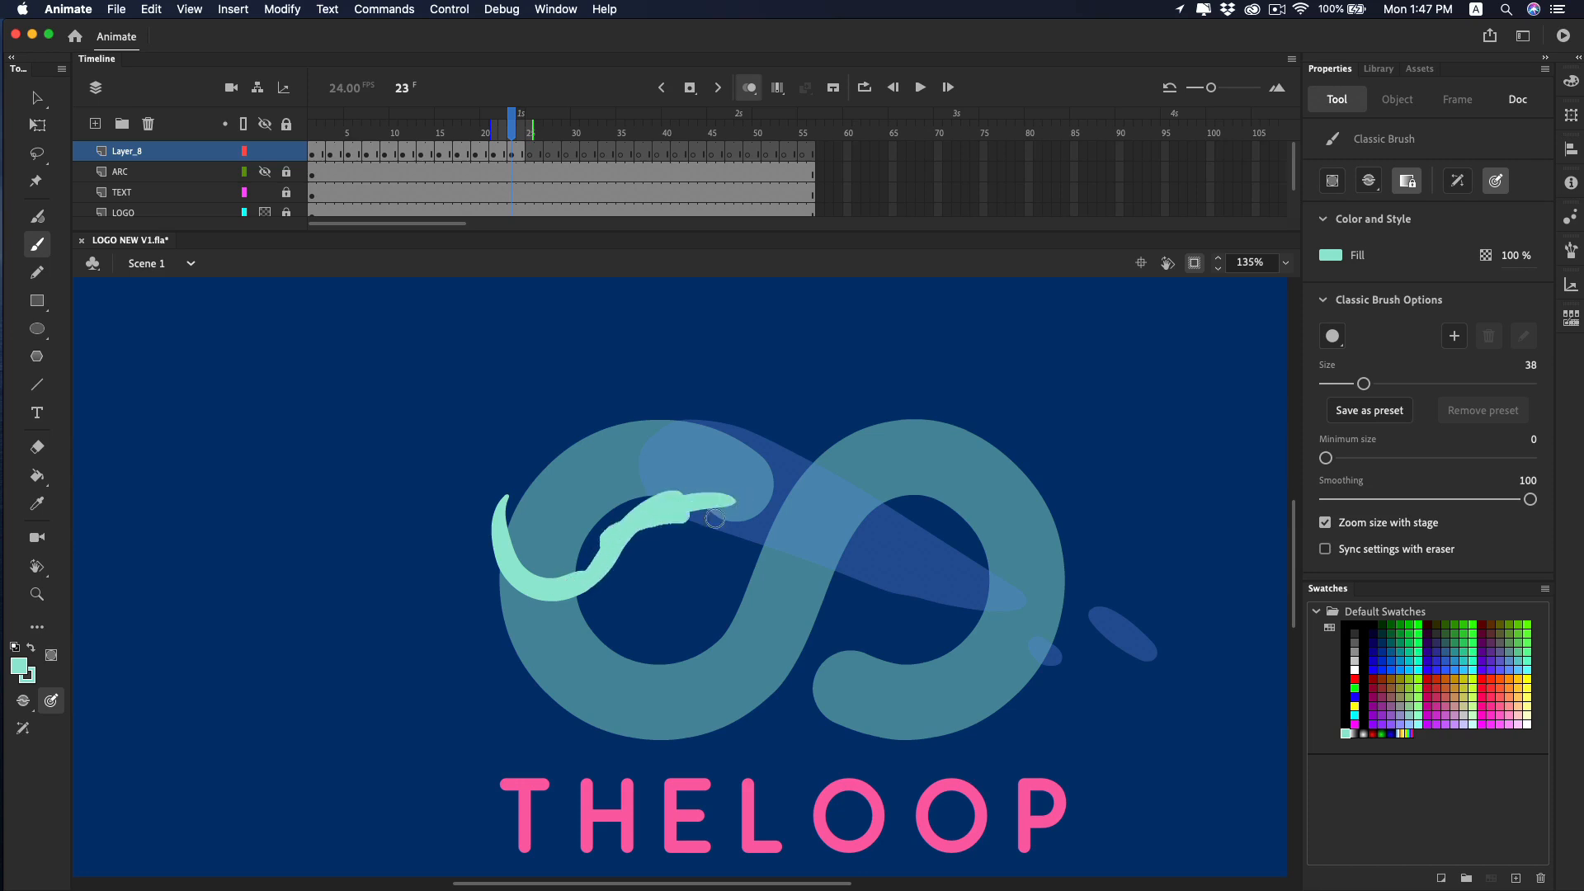
key("super+z")
key("super+z")
key("super+z")
key("super+z")
key("super+z")
Complete the blob's outline over the left loop, tapering toward the logo's diagonal in frame 23, and fill it.
mouse_move(575, 583)
left_mouse_down()
mouse_move(608, 549)
mouse_move(821, 529)
left_mouse_up()
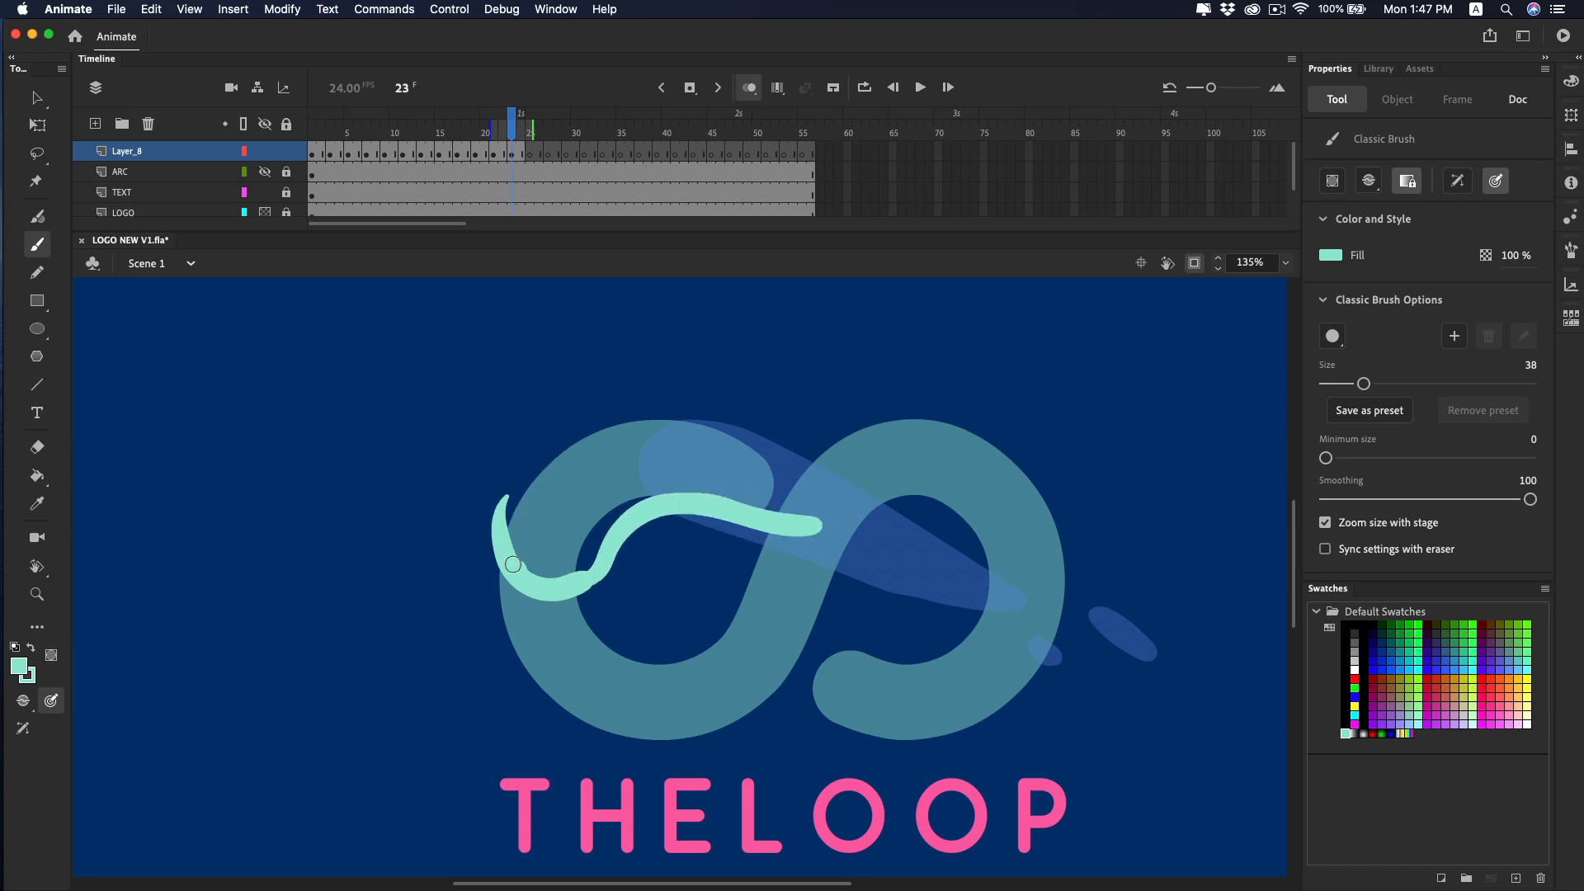
mouse_move(582, 585)
left_mouse_down()
mouse_move(788, 458)
mouse_move(841, 515)
left_mouse_up()
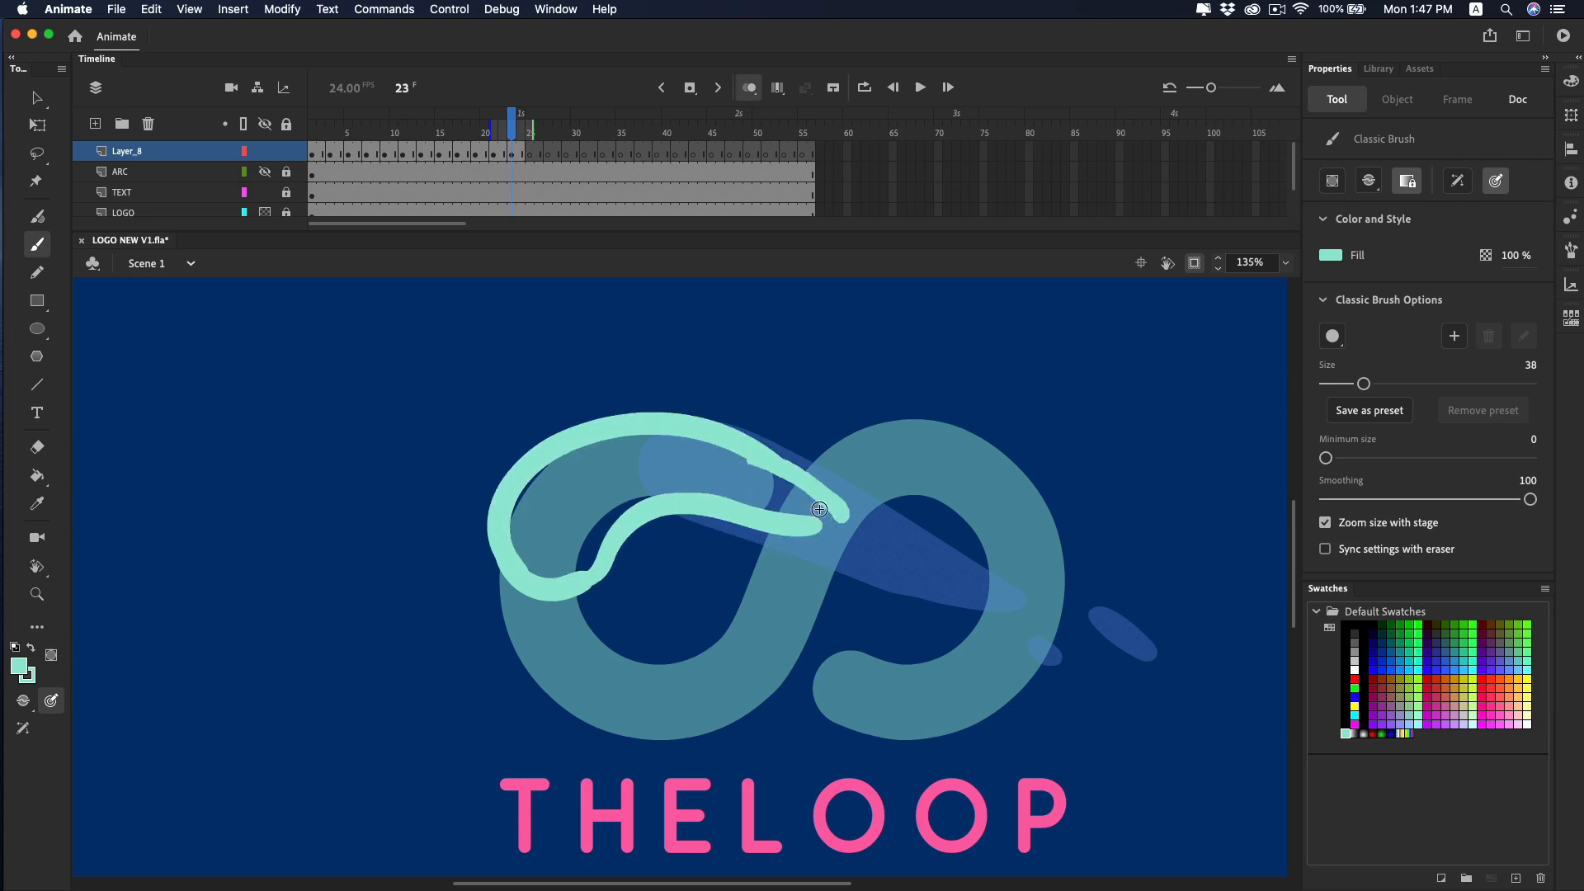
key("k")
left_click(759, 491)
key("b")
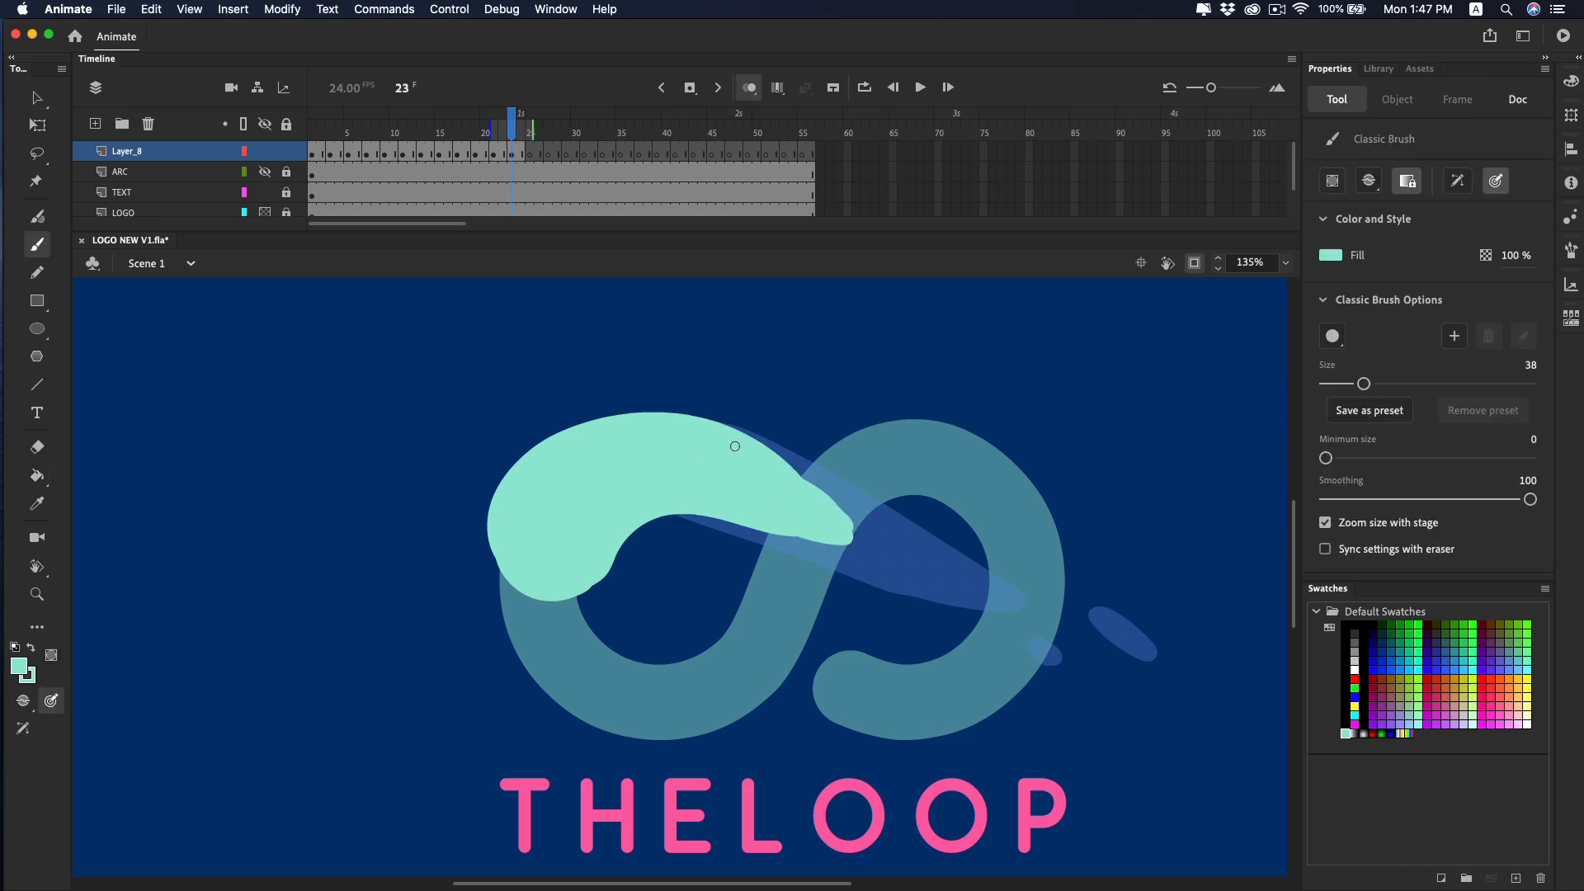
Erase the excess along the blob's upper edge and tail in frame 23.
key("e")
mouse_move(665, 370)
left_mouse_down()
mouse_move(888, 529)
mouse_move(842, 379)
left_mouse_up()
key("shift+space")
left_click_drag(650, 572, 776, 458)
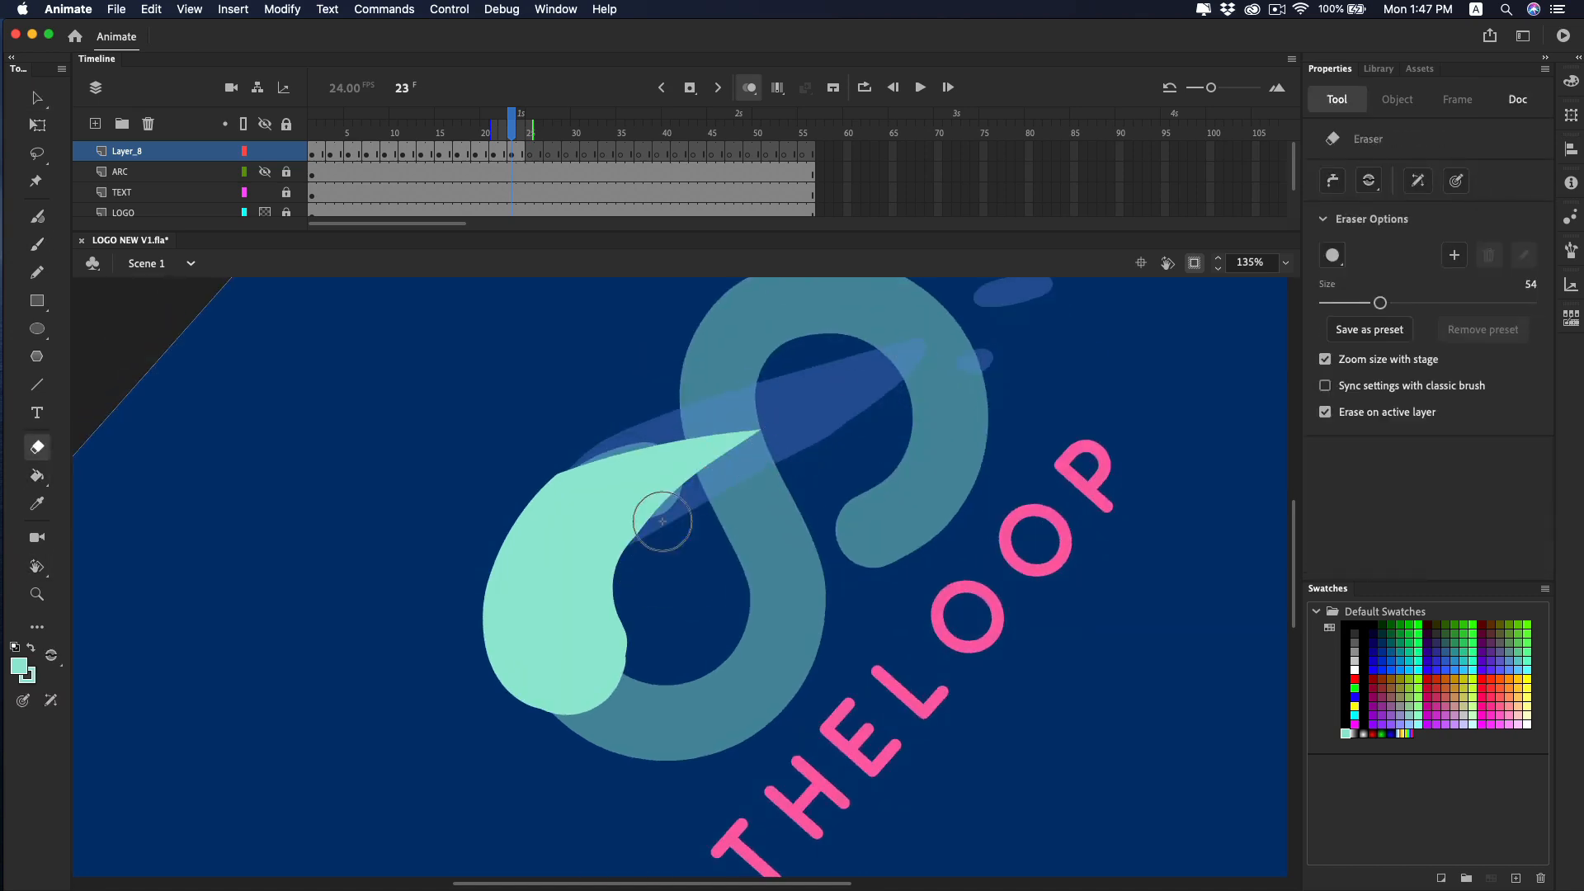
Repaint the upper and lower edges of the blob's tail in frame 23 into a smooth taper.
key("b")
left_click_drag(552, 480, 775, 428)
key("super+z")
key("e")
key("b")
mouse_move(531, 500)
left_mouse_down()
mouse_move(624, 448)
mouse_move(766, 429)
left_mouse_up()
key("super+z")
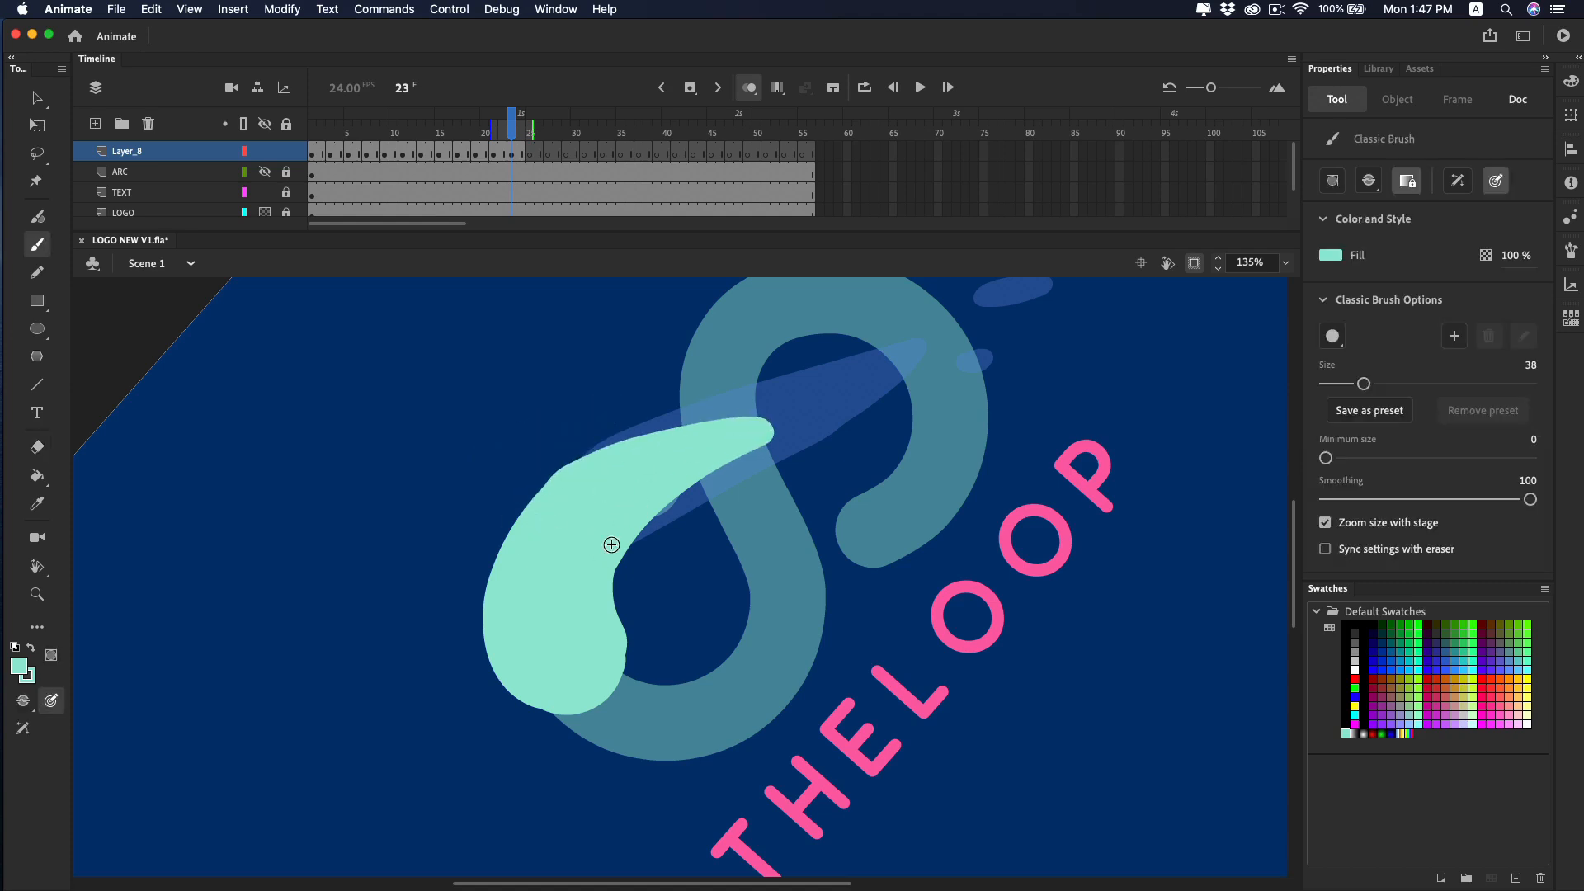
left_click_drag(626, 538, 742, 458)
Move to frame 25 and draw the blob flowing farther around the bottom of the logo's left loop.
key("shift+space")
left_click_drag(682, 582, 729, 636)
key("z")
left_click(730, 637, "alt")
key("period")
key("period")
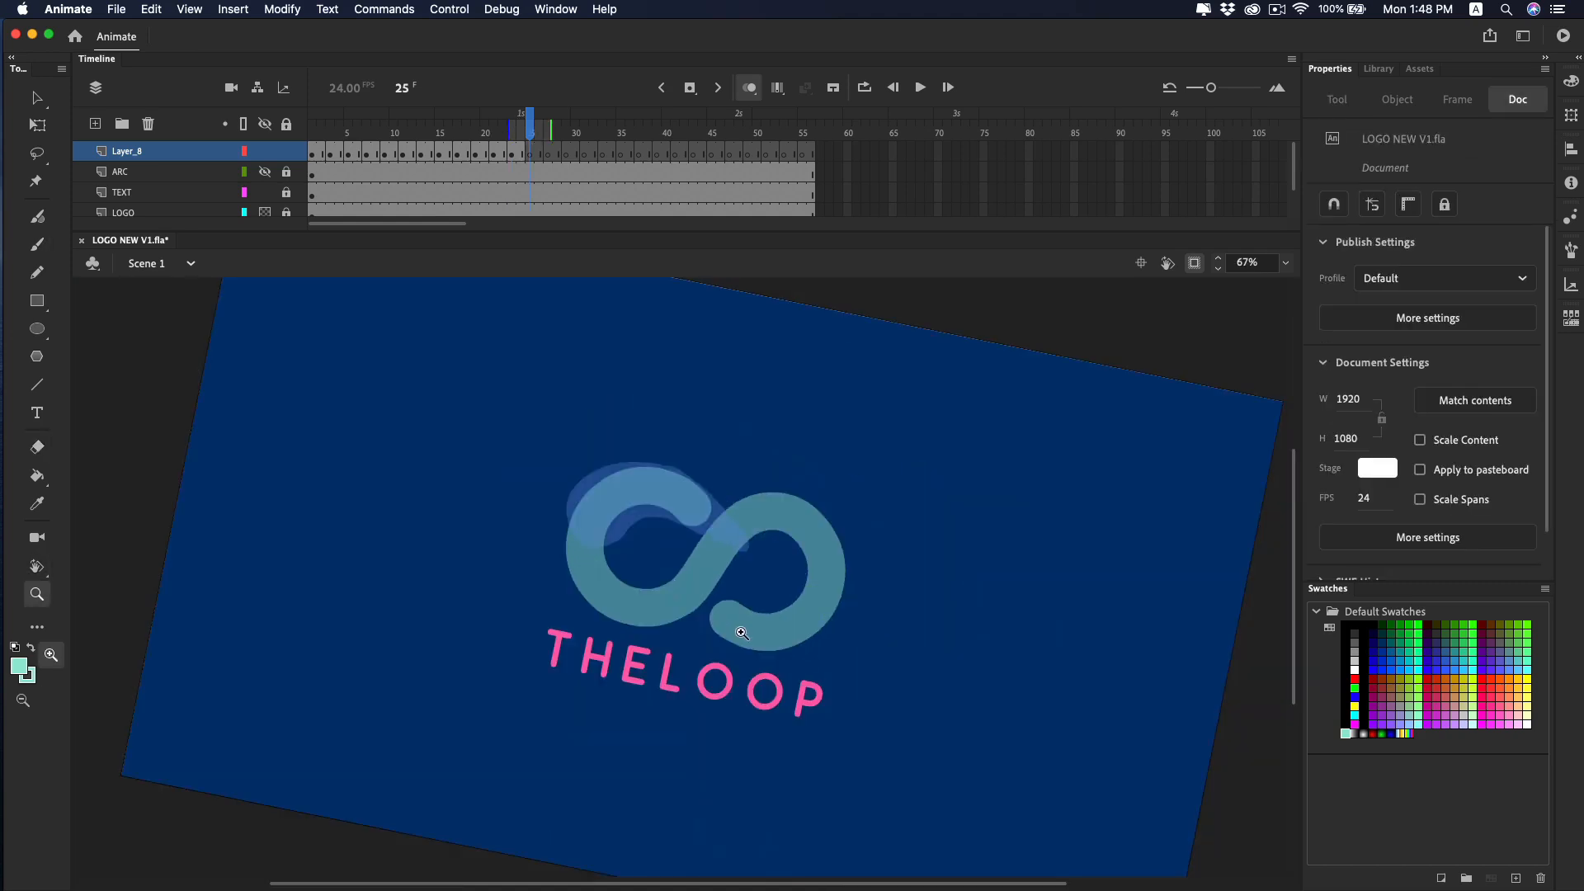
left_click(658, 558)
key("b")
mouse_move(572, 706)
left_mouse_down()
mouse_move(637, 660)
mouse_move(652, 489)
mouse_move(751, 505)
mouse_move(792, 481)
mouse_move(755, 412)
mouse_move(536, 466)
mouse_move(505, 561)
mouse_move(578, 697)
mouse_move(576, 647)
left_mouse_up()
Outline the blob in frame 27 as it rounds the left loop toward the logo's diagonal and fill it.
key("period")
key("period")
mouse_move(726, 580)
left_mouse_down()
mouse_move(801, 651)
mouse_move(594, 427)
left_mouse_up()
mouse_move(755, 506)
left_mouse_down()
mouse_move(562, 443)
mouse_move(607, 507)
mouse_move(590, 619)
mouse_move(747, 594)
left_mouse_up()
key("k")
left_click(727, 643)
Outline the blob in frame 29 running up the logo's diagonal to the right loop's top and fill it.
key("period")
key("period")
key("b")
mouse_move(907, 543)
left_mouse_down()
mouse_move(913, 520)
mouse_move(738, 574)
mouse_move(796, 449)
mouse_move(511, 602)
mouse_move(697, 716)
mouse_move(903, 538)
mouse_move(795, 512)
mouse_move(726, 378)
mouse_move(615, 495)
left_mouse_up()
key("k")
left_click(832, 560)
Outline the blob in frame 31 flowing over the right loop's top and down its outer side, and fill it.
key("period")
key("period")
key("b")
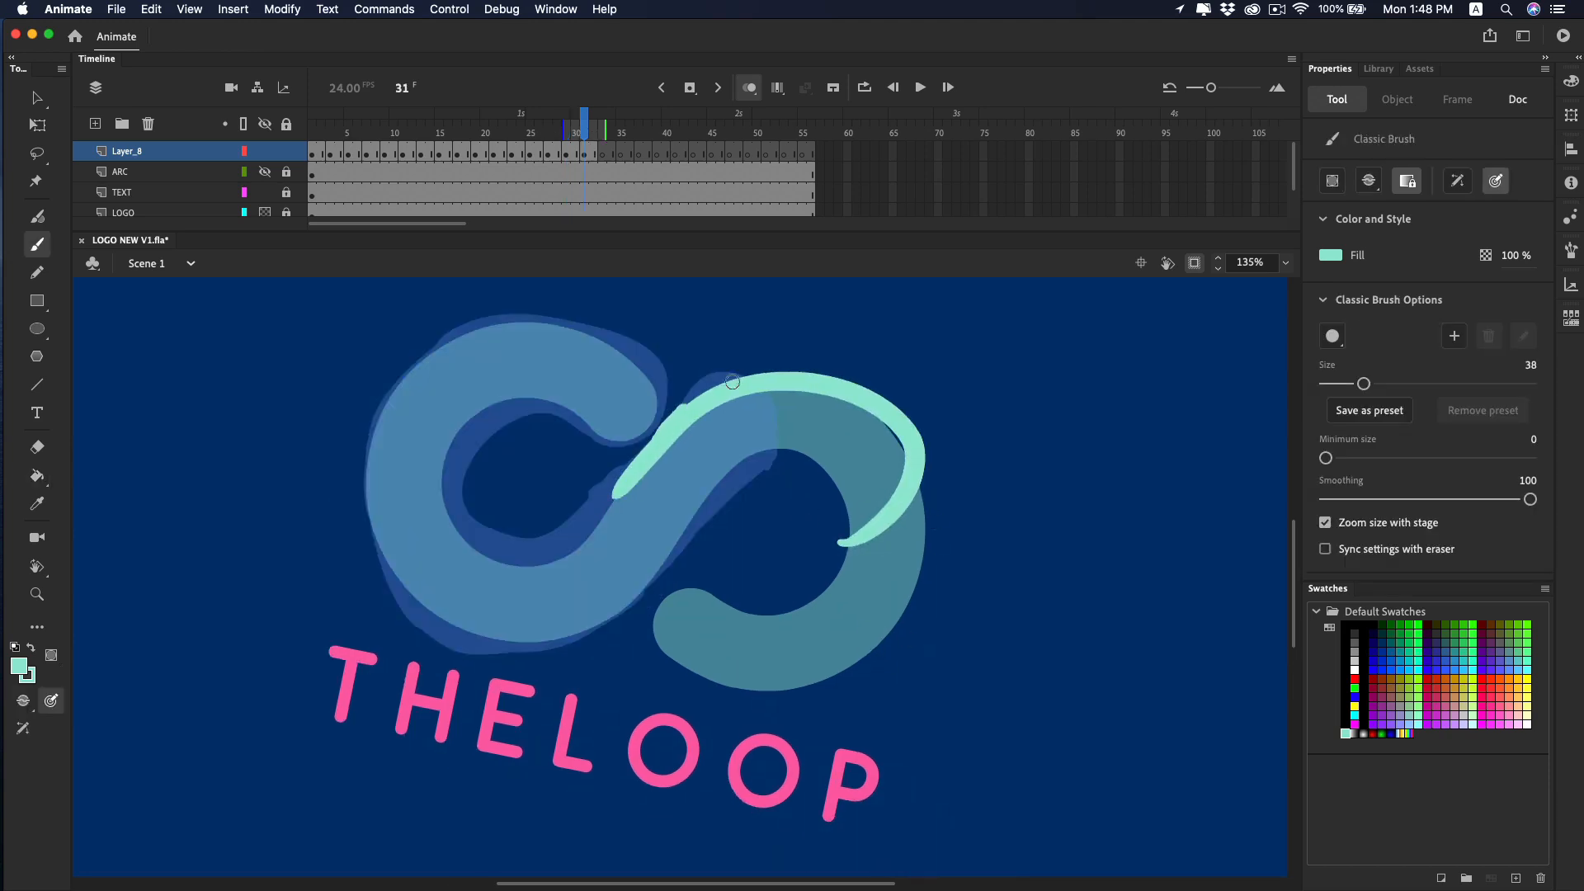
mouse_move(858, 532)
left_mouse_down()
mouse_move(743, 467)
mouse_move(669, 540)
mouse_move(355, 483)
mouse_move(644, 343)
mouse_move(652, 438)
left_mouse_up()
key("k")
left_click(598, 541)
left_click_drag(855, 528, 789, 463)
key("b")
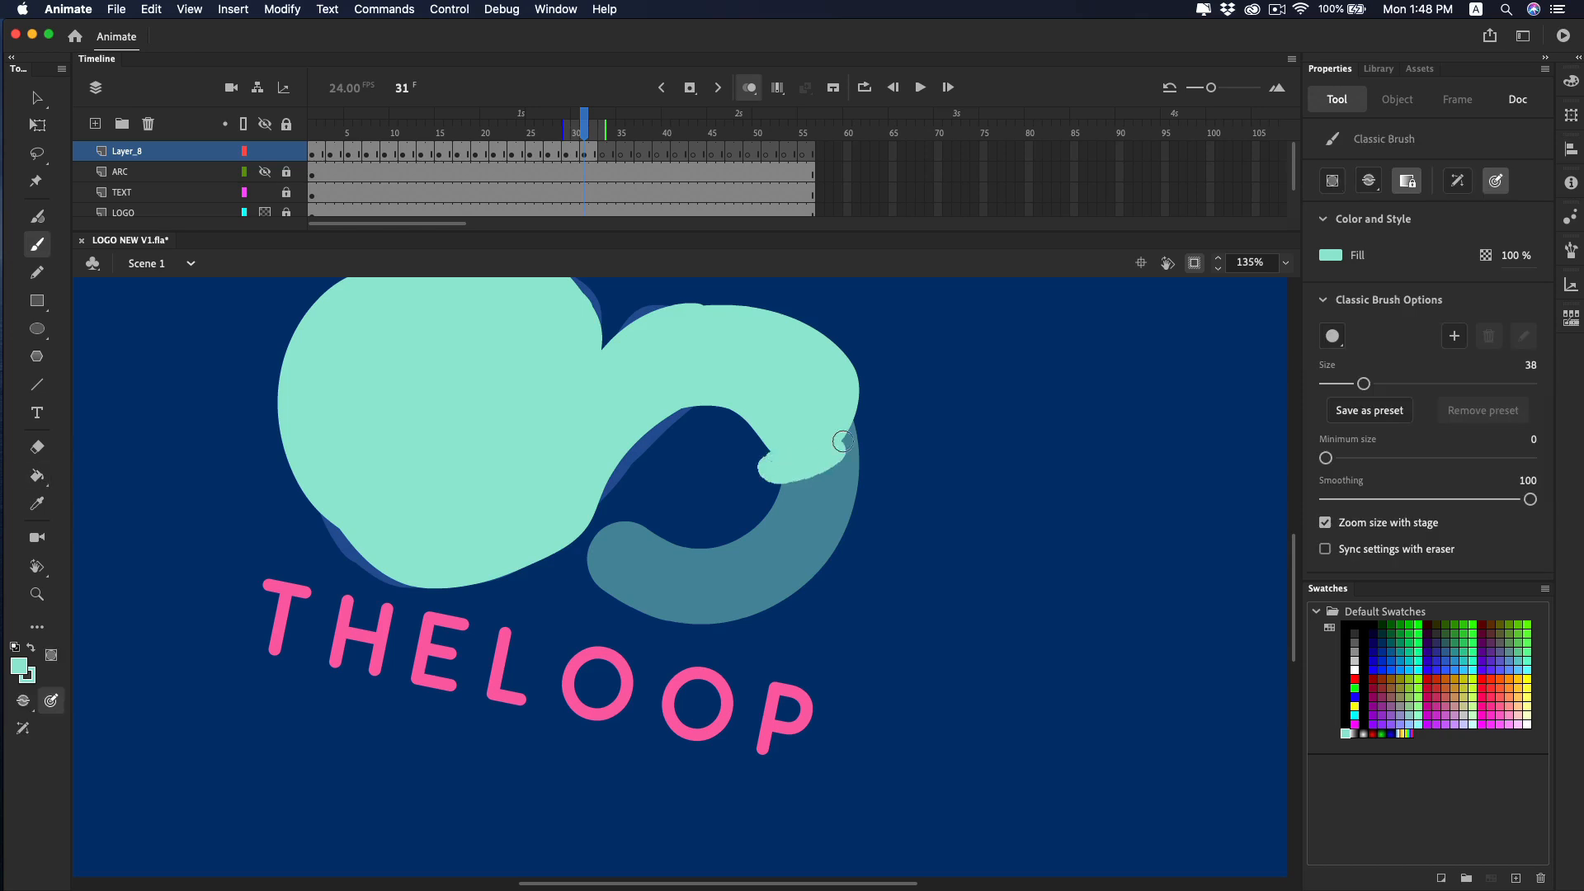
Outline the blob in frame 33 flowing around the right loop to its bottom curve and fill it.
key("period")
key("period")
mouse_move(698, 528)
left_mouse_down()
mouse_move(755, 619)
mouse_move(533, 437)
left_mouse_up()
scroll(530, 566, "up", 5)
mouse_move(594, 487)
left_mouse_down()
mouse_move(355, 412)
mouse_move(303, 486)
mouse_move(475, 699)
mouse_move(639, 555)
mouse_move(767, 569)
mouse_move(739, 675)
left_mouse_up()
key("k")
left_click(741, 679)
Outline the blob in frame 35 around the whole infinity logo and fill the enclosed area with mint.
scroll(742, 672, "down", 3)
left_click(619, 148)
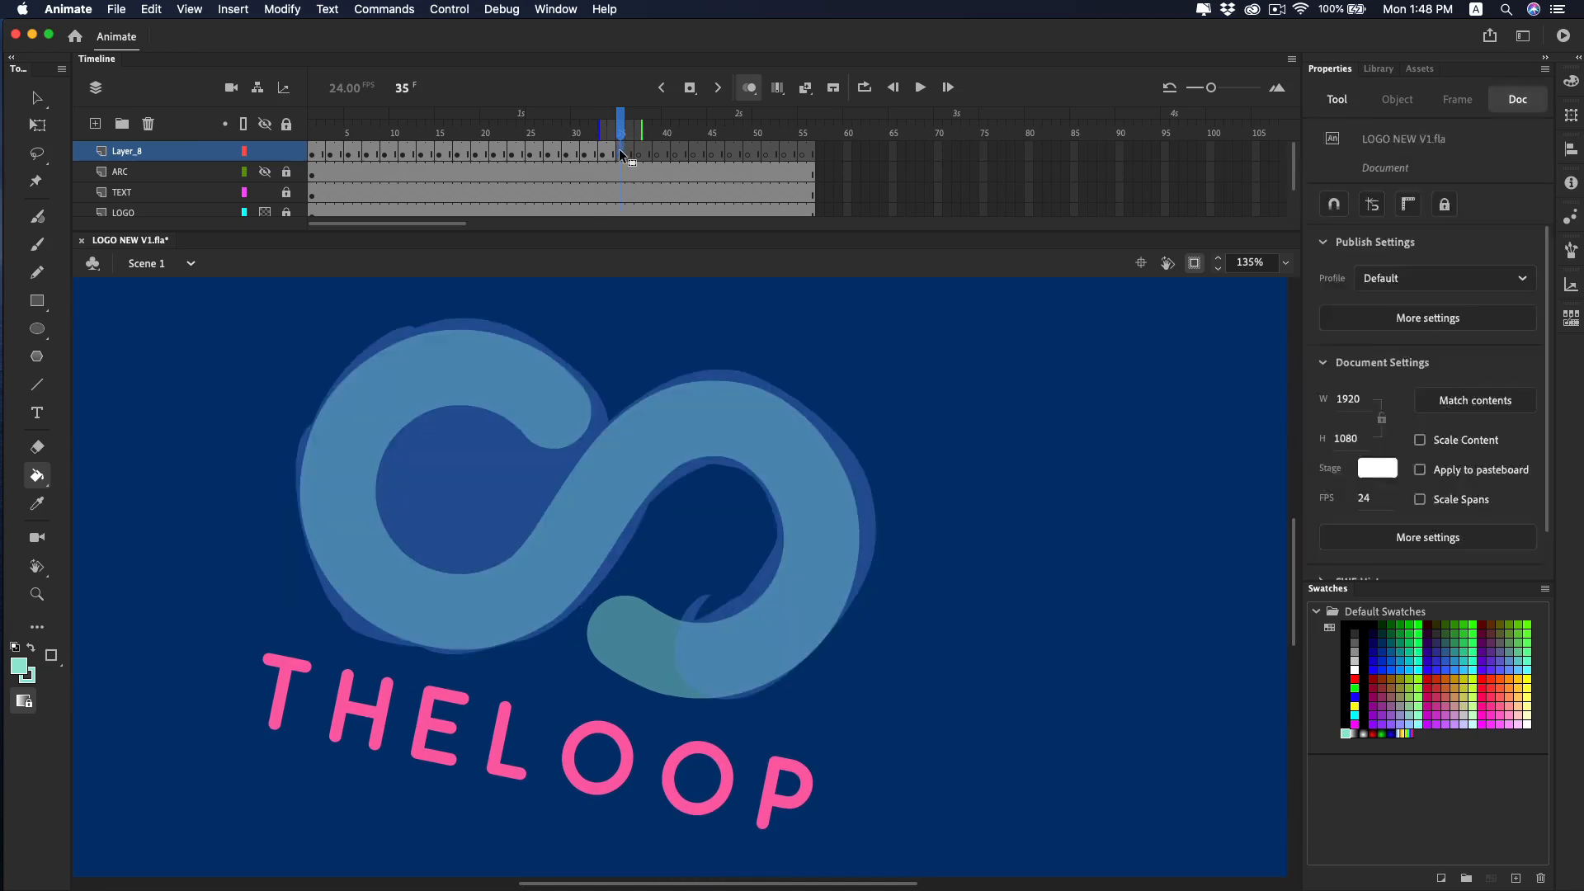
key("b")
mouse_move(649, 588)
left_mouse_down()
mouse_move(590, 609)
mouse_move(698, 691)
left_mouse_up()
key("super+z")
key("shift+space")
mouse_move(859, 603)
left_mouse_down()
mouse_move(907, 524)
mouse_move(912, 536)
left_mouse_up()
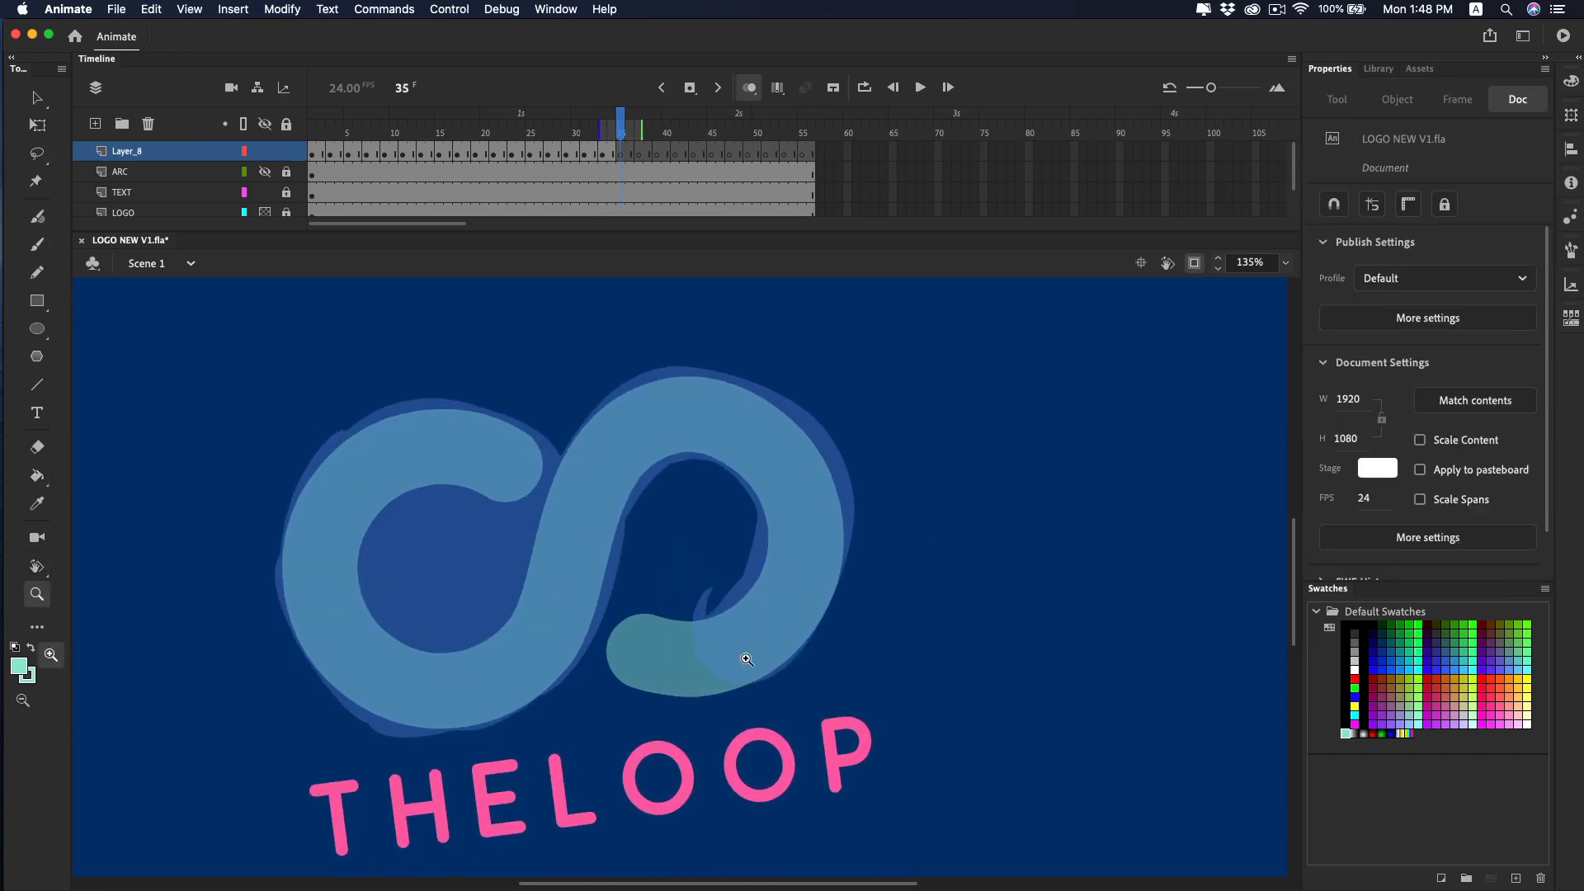
left_click_drag(817, 666, 355, 703)
key("super+z")
mouse_move(813, 670)
left_mouse_down()
mouse_move(429, 689)
mouse_move(633, 697)
mouse_move(510, 717)
left_mouse_up()
key("super+z")
mouse_move(784, 685)
left_mouse_down()
mouse_move(852, 447)
mouse_move(301, 478)
mouse_move(306, 561)
left_mouse_up()
mouse_move(313, 617)
left_mouse_down()
mouse_move(323, 664)
mouse_move(395, 733)
left_mouse_up()
key("k")
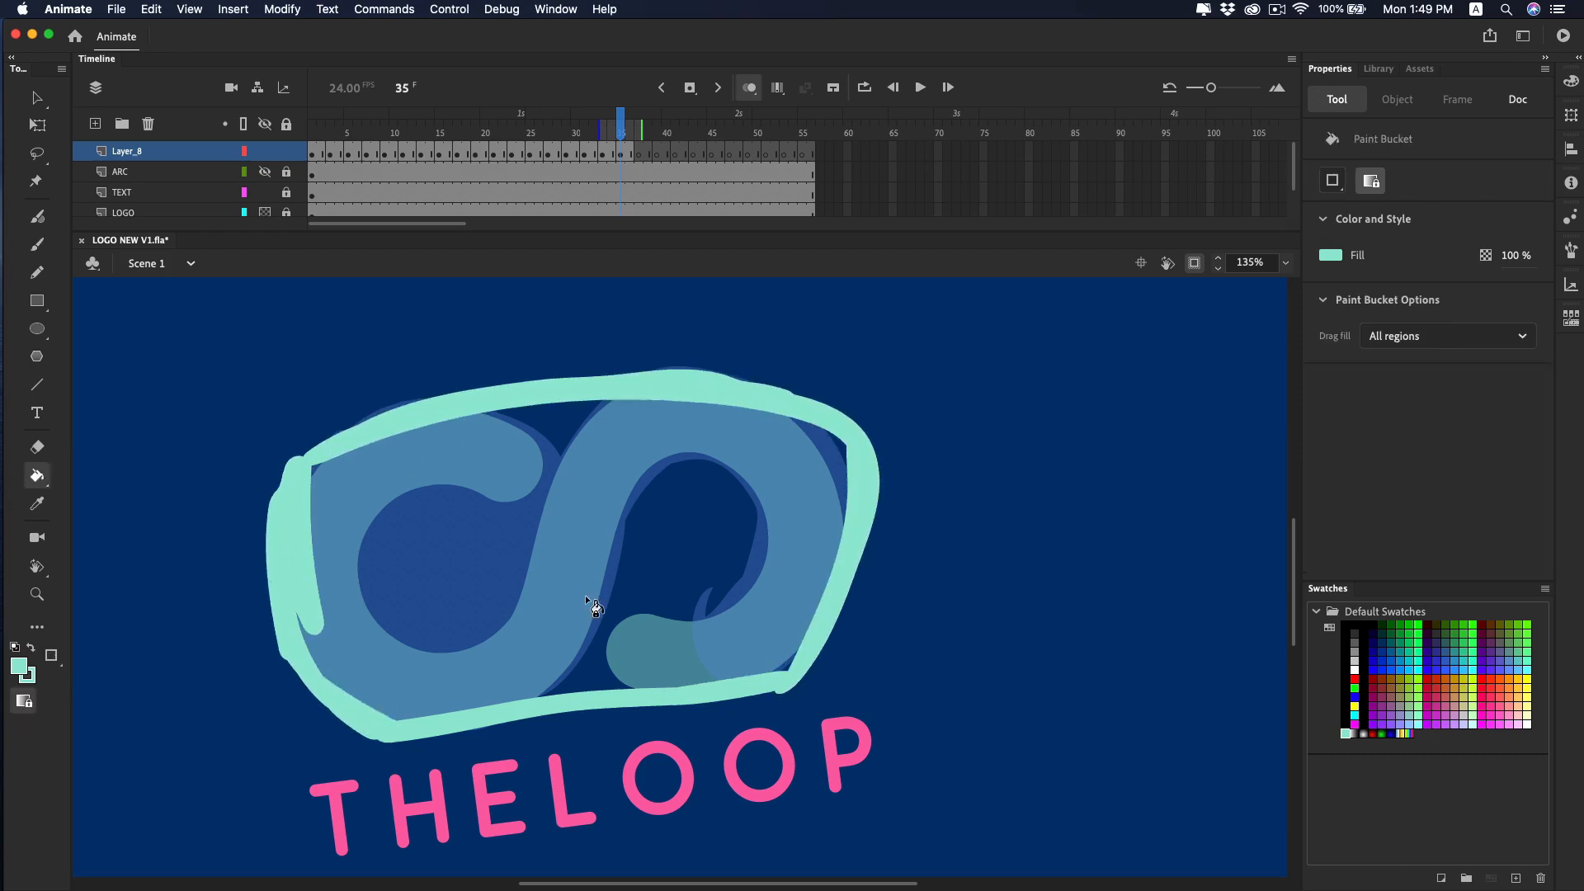
left_click(594, 608)
Round out the blob's upper edge in frame 35 with extra mint brush strokes.
key("b")
left_click_drag(371, 431, 504, 391)
left_click_drag(685, 383, 835, 406)
key("shift+h")
mouse_move(866, 581)
left_mouse_down()
mouse_move(874, 615)
mouse_move(881, 593)
left_mouse_up()
key("z")
left_click(883, 577, "alt")
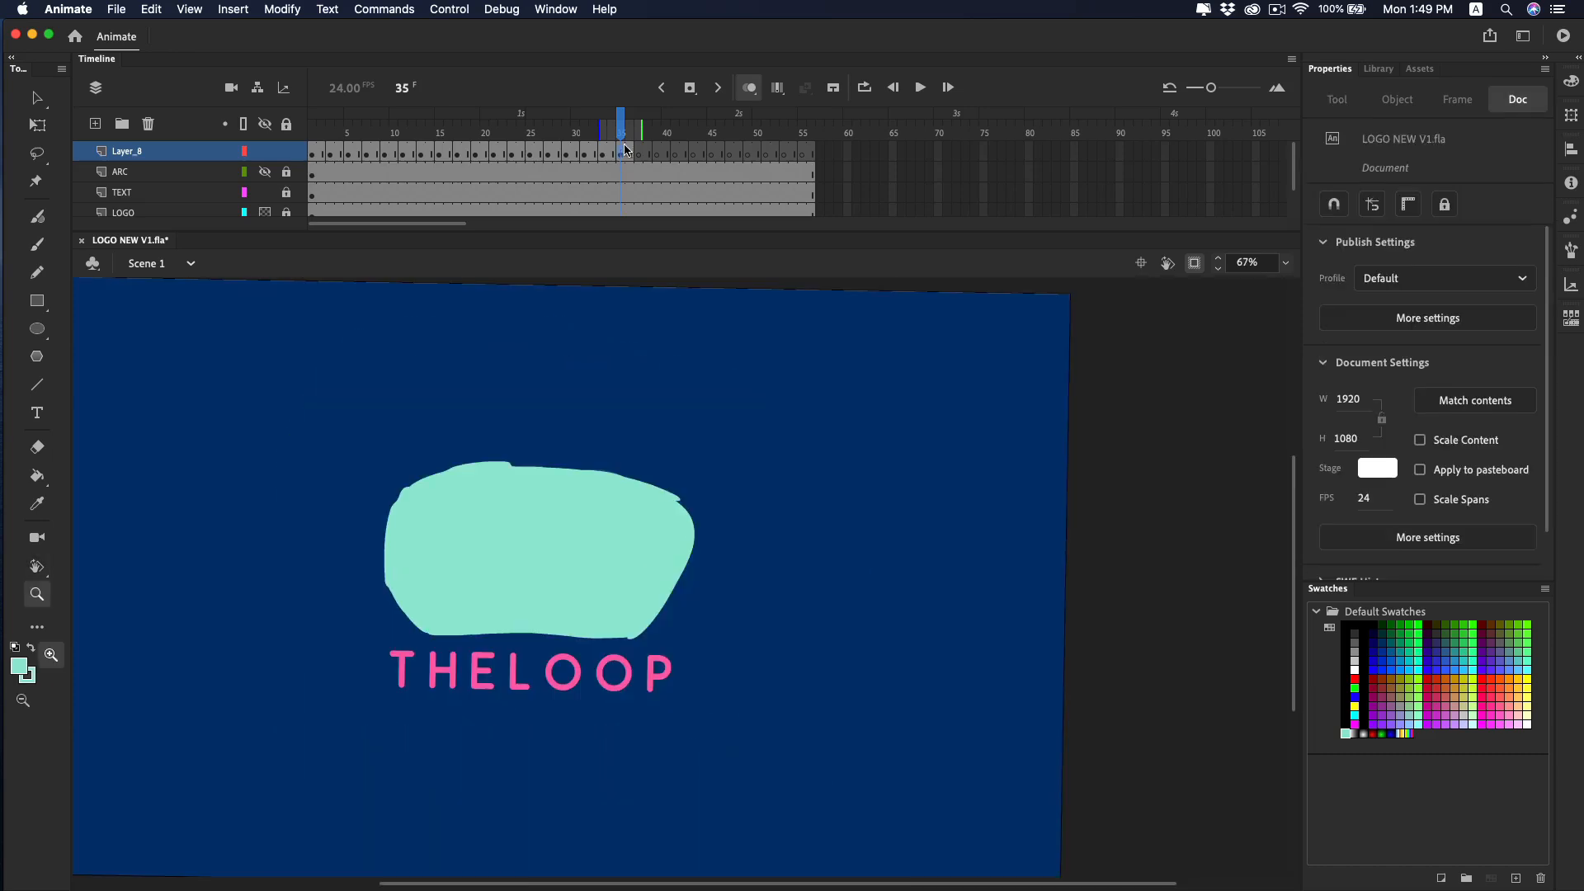
Extend the hold of Layer_8's final blob drawing in frame 35 to about frame 84.
left_click(625, 150)
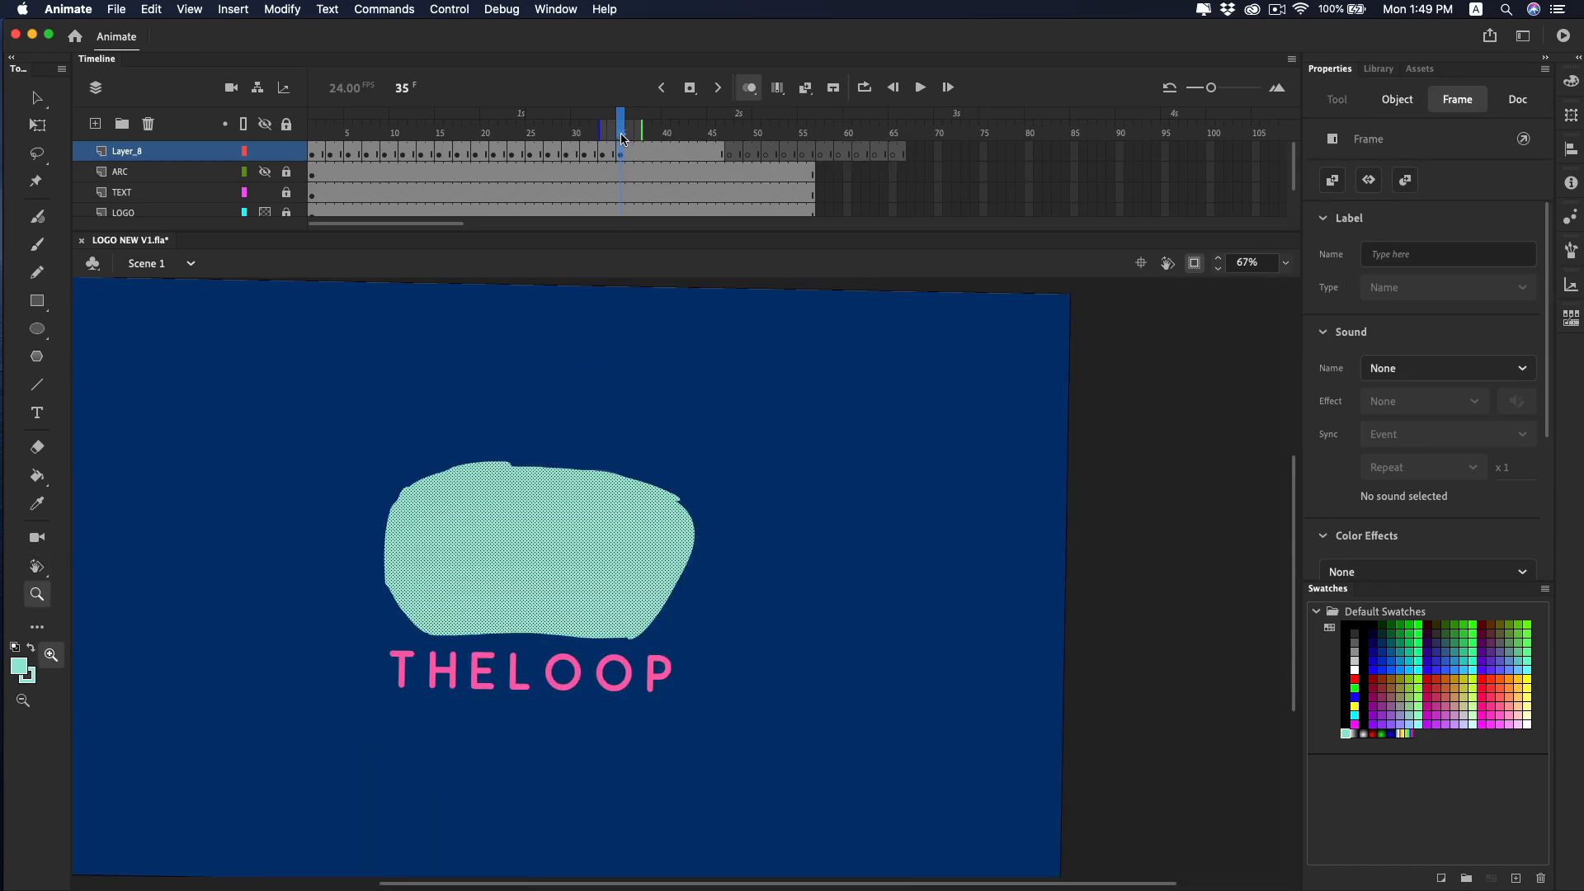
key("F5")
key("F5")
key("F5")
key("F5")
key("F5")
key("F5")
key("F5")
key("F5")
key("F5")
key("F5")
key("F5")
key("F5")
key("F5")
key("F5")
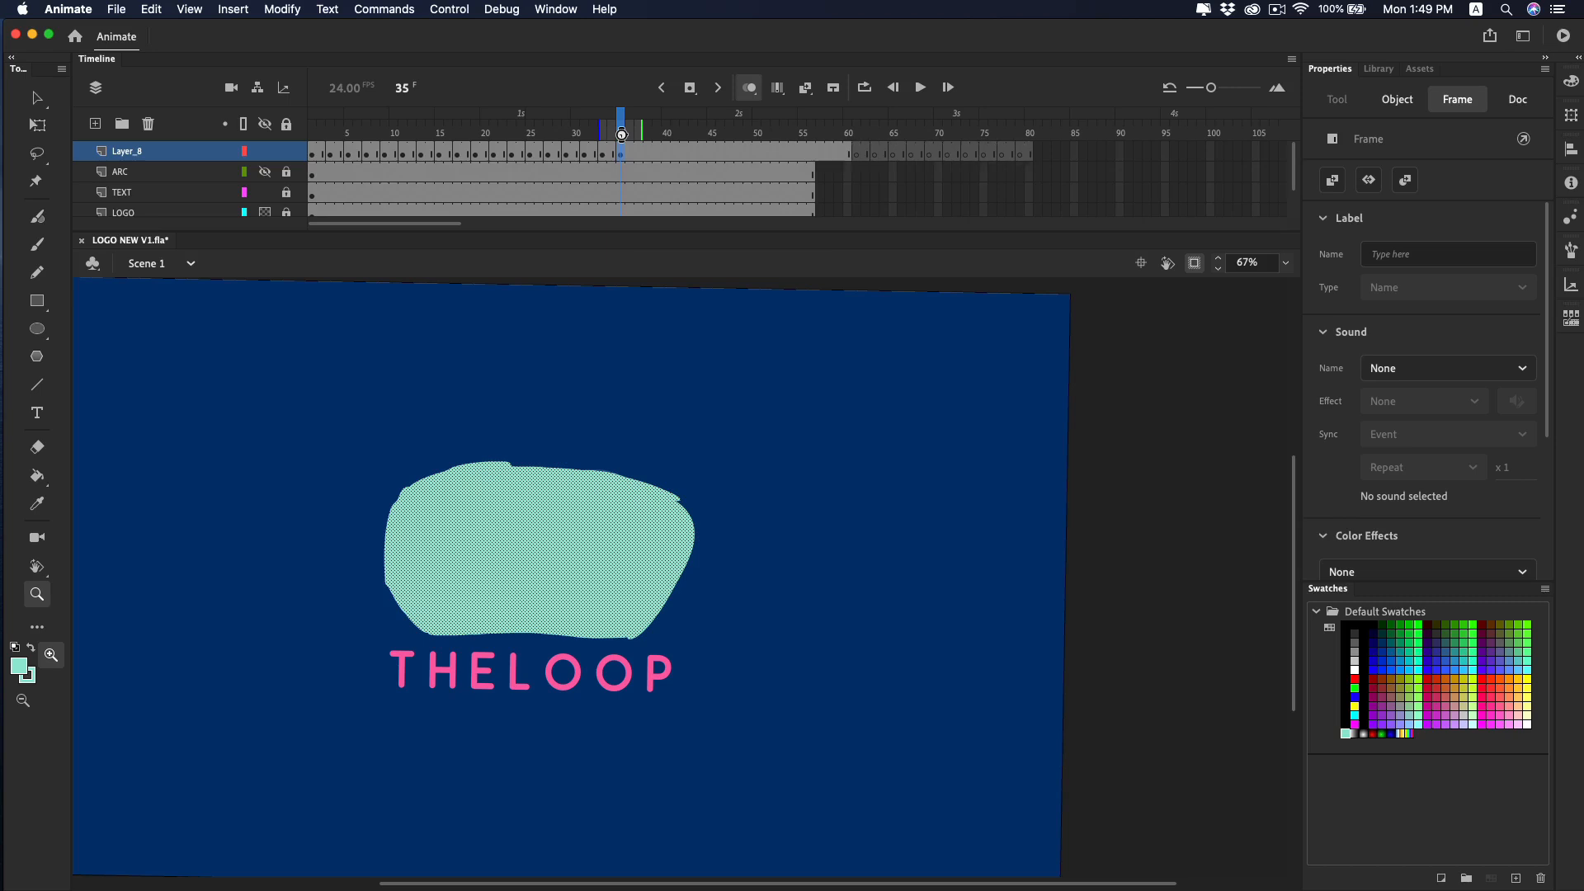
key("F5")
key("F5")
key("F5")
key("F5")
key("F5")
key("F5")
key("F5")
key("F5")
key("F5")
key("F5")
key("F5")
key("F5")
key("F5")
key("F5")
key("F5")
key("F5")
key("F5")
key("F5")
key("F5")
key("F5")
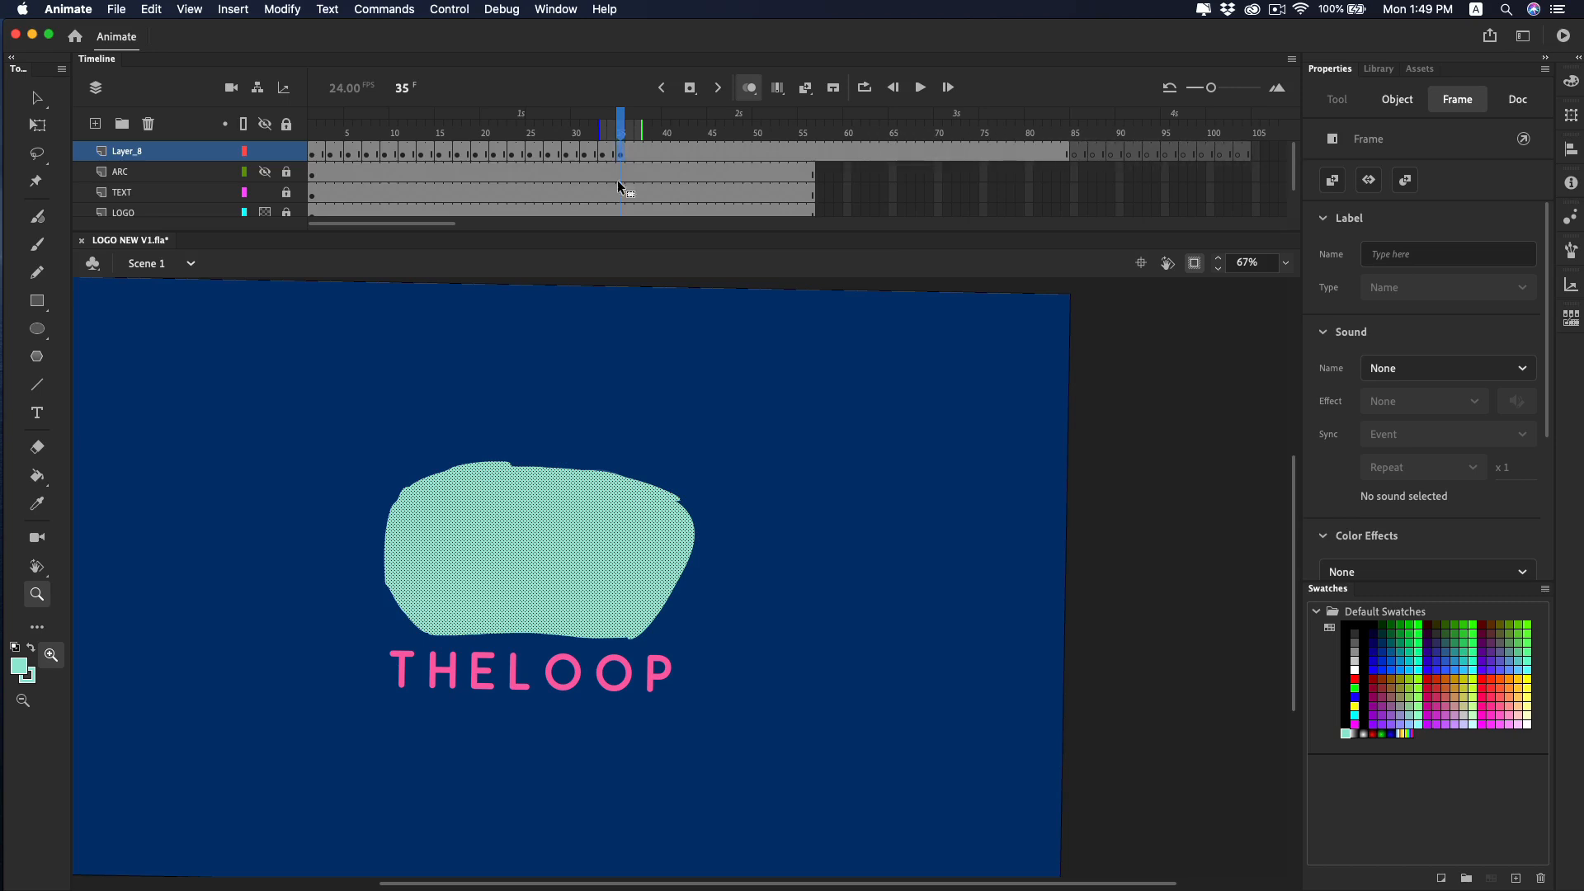
Extend the ARC, TEXT and LOGO layers together to about frame 86.
left_click_drag(621, 170, 667, 208)
key("F5")
key("F5")
key("F5")
key("F5")
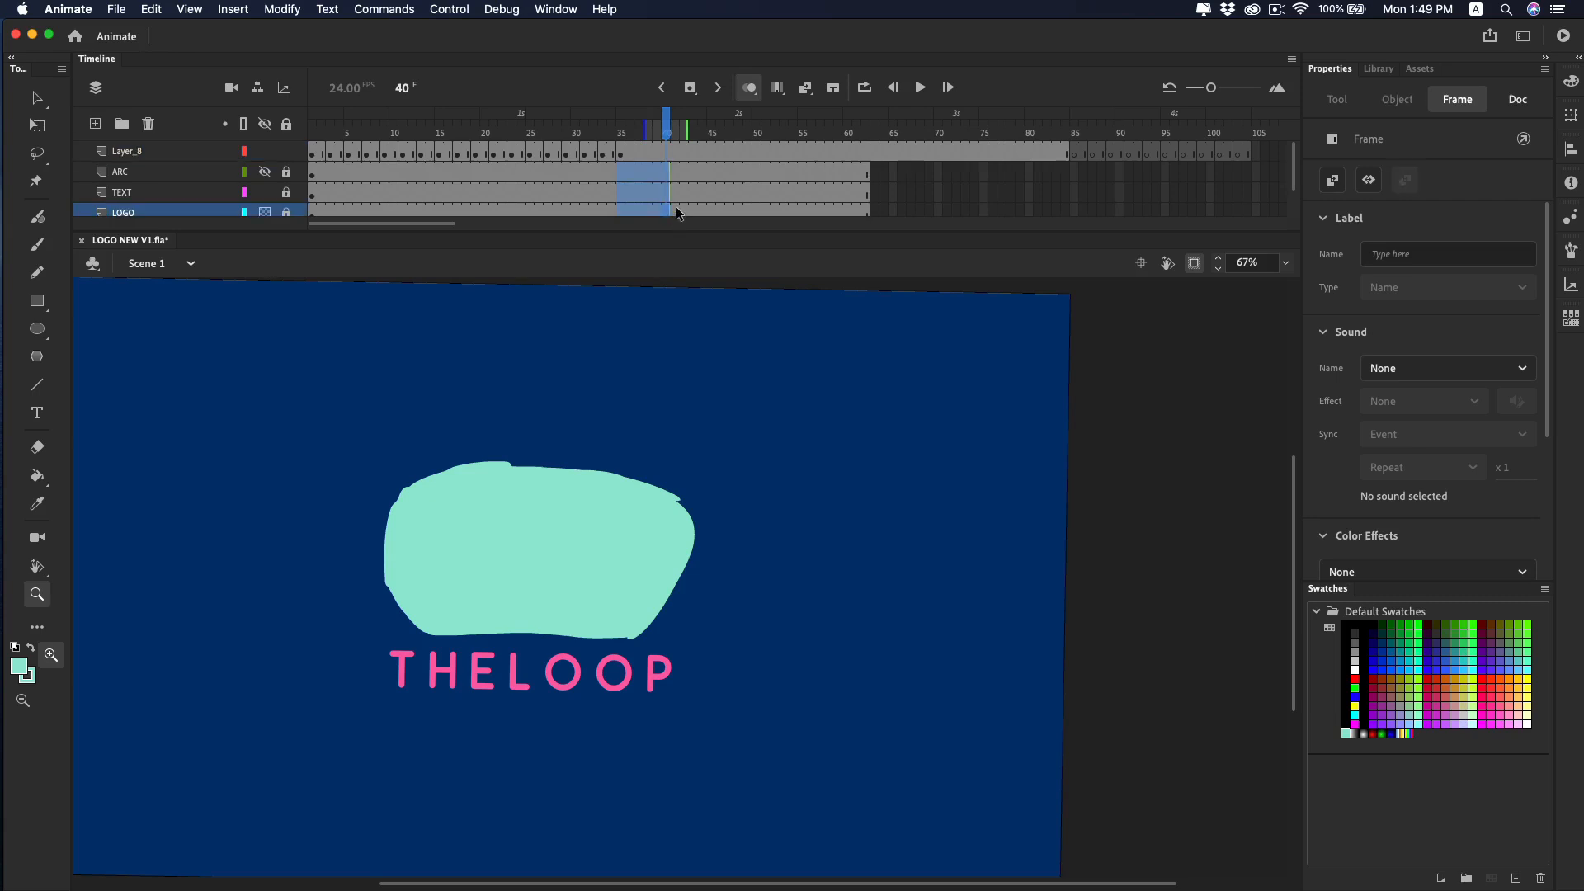
key("F5")
Play the animation from the first frame and scrub through to frame 36 to check the blob's flow.
left_click(594, 124)
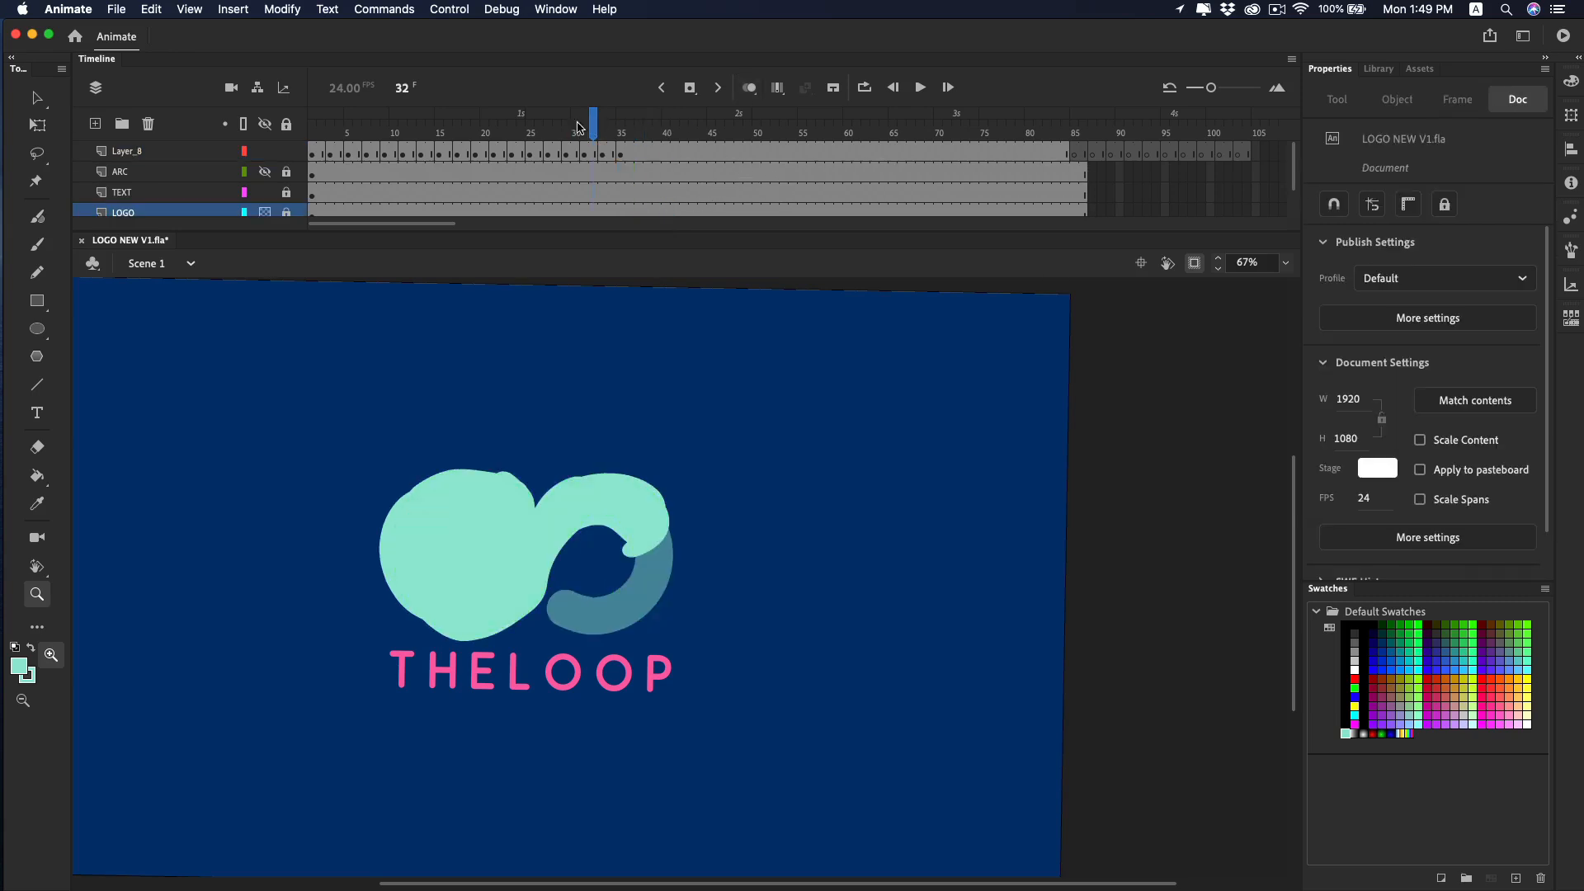
key("shift+comma")
key("super+2")
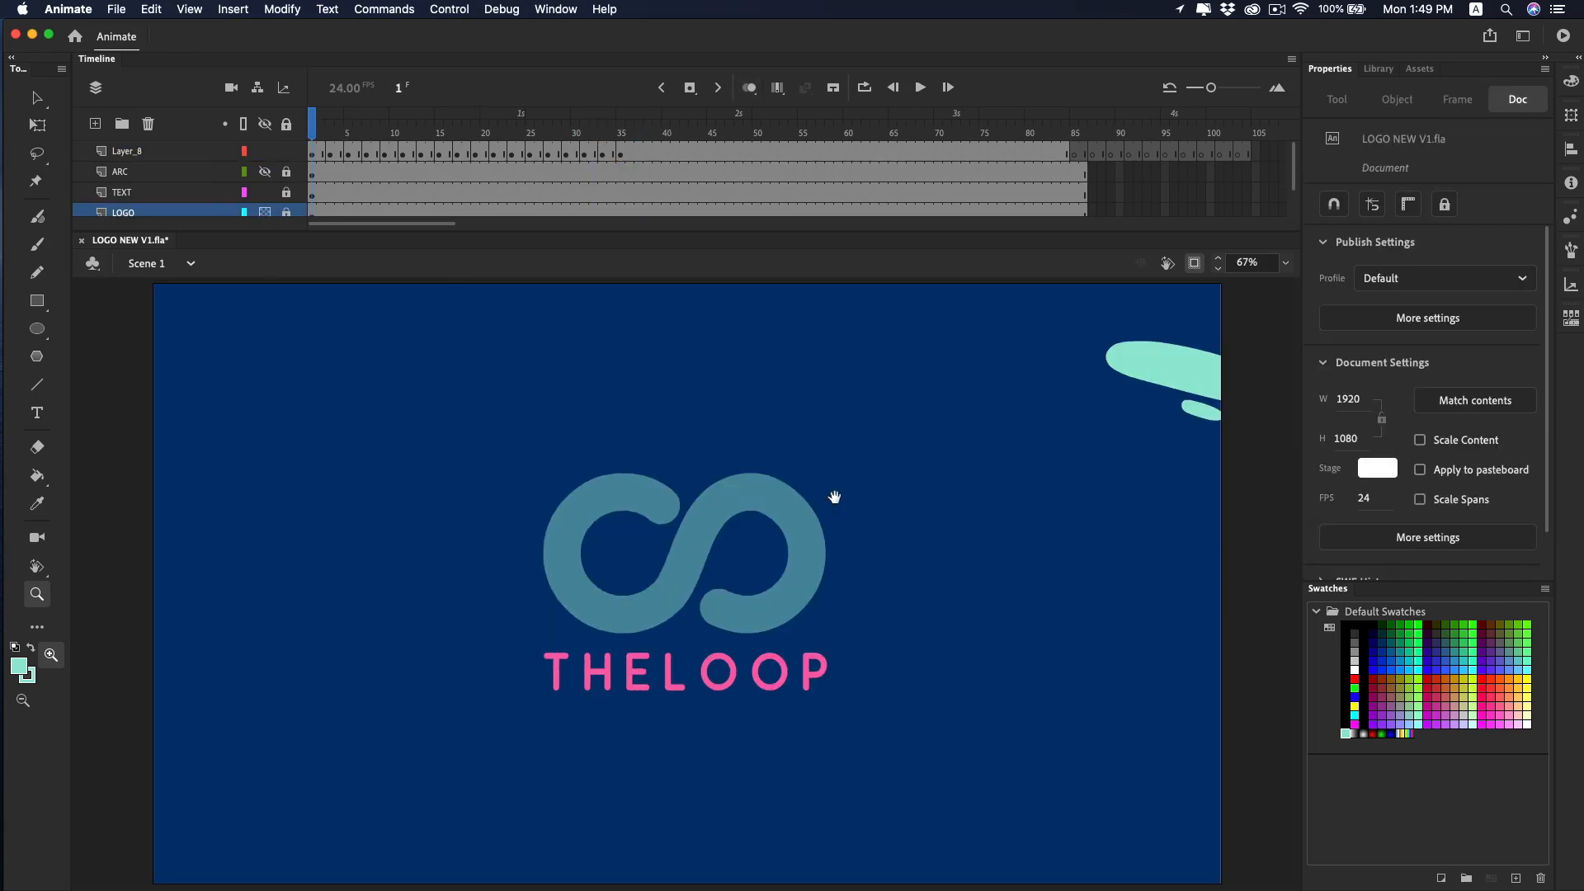
key("Return")
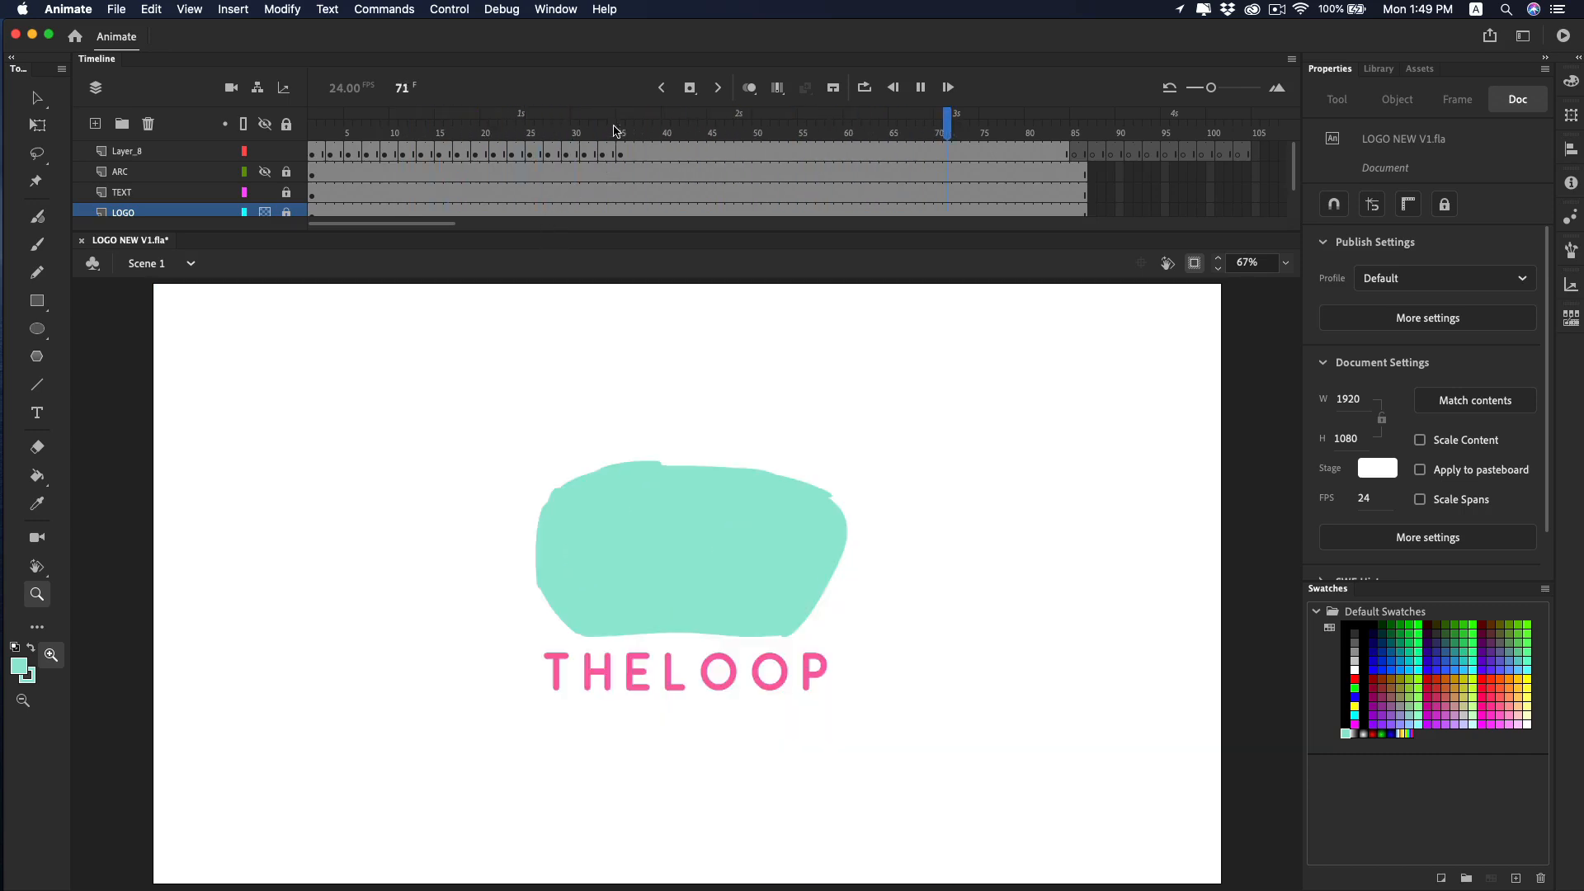
key("shift+comma")
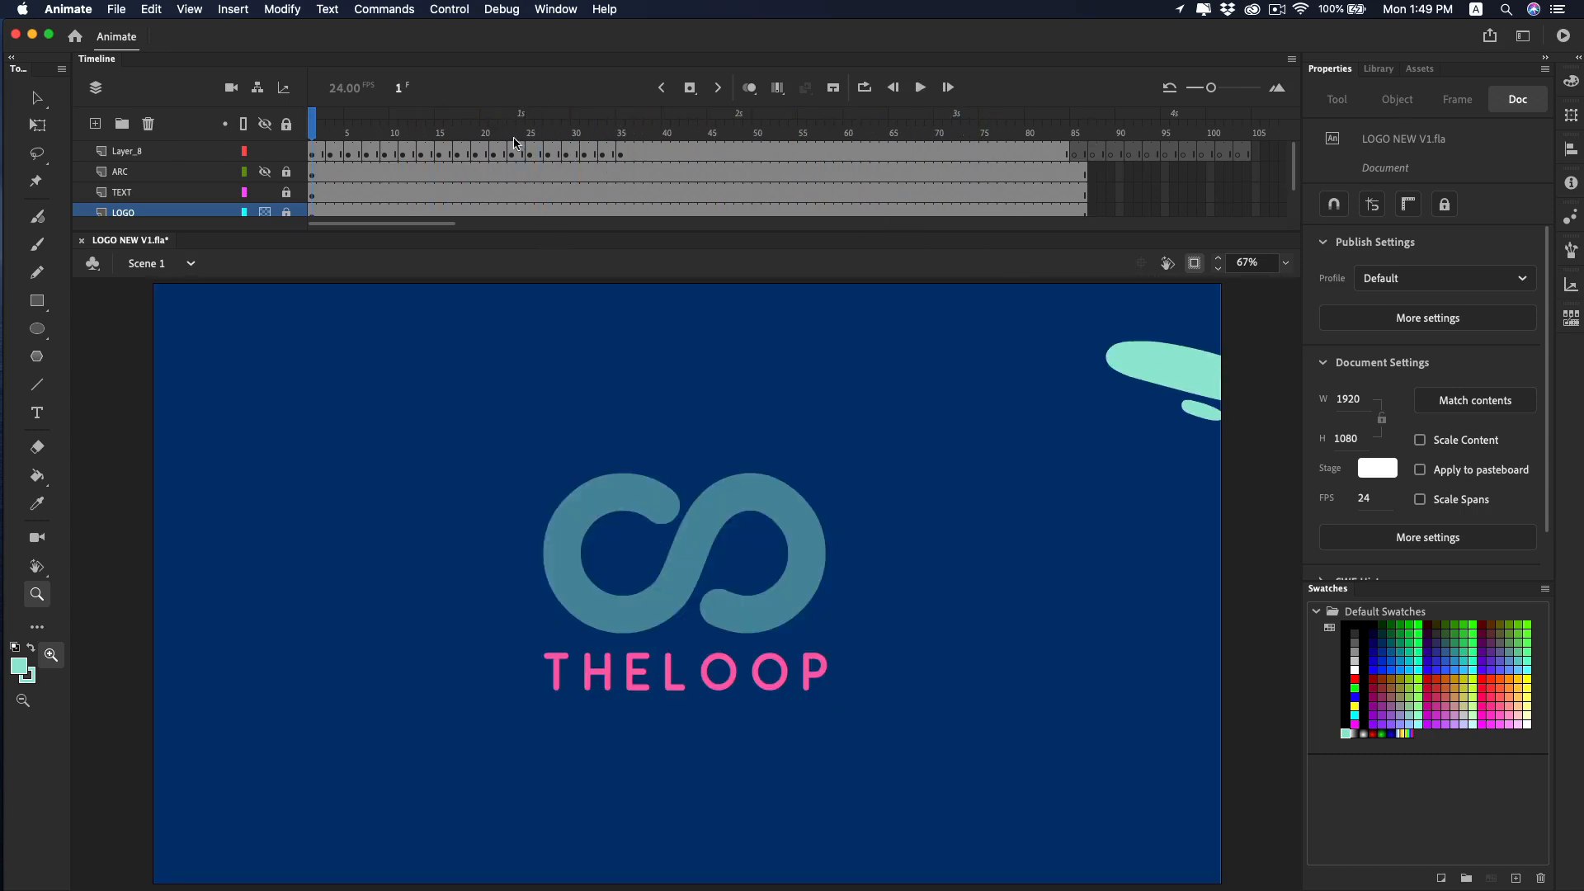
left_click_drag(532, 130, 630, 151)
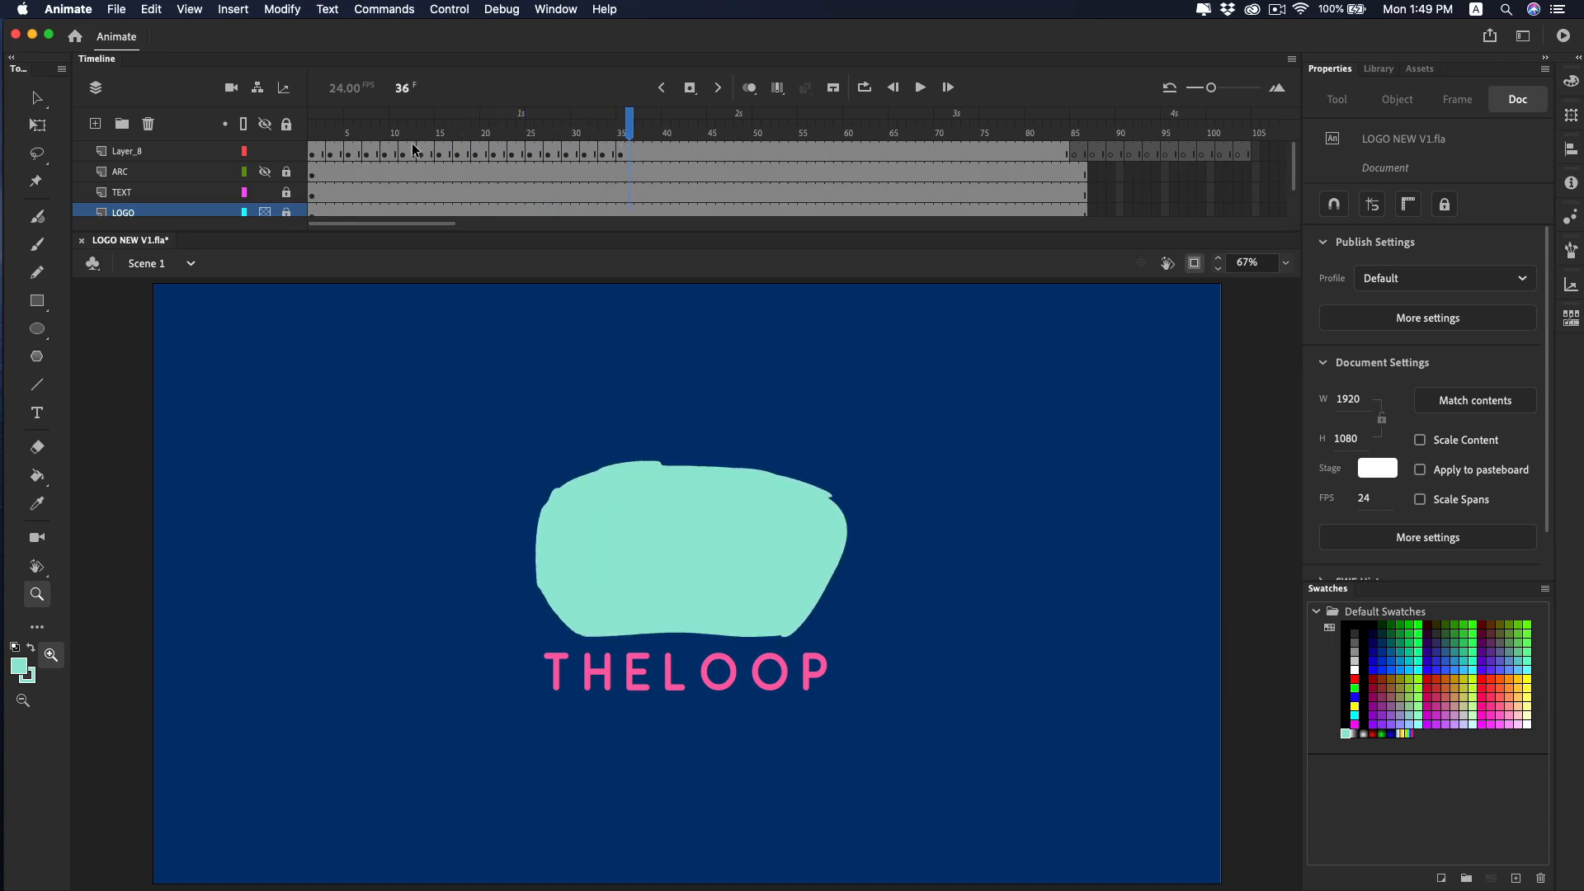
Duplicate the LOGO layer and move the copy above Layer_8 at the top of the layer stack.
scroll(237, 199, "down", 1)
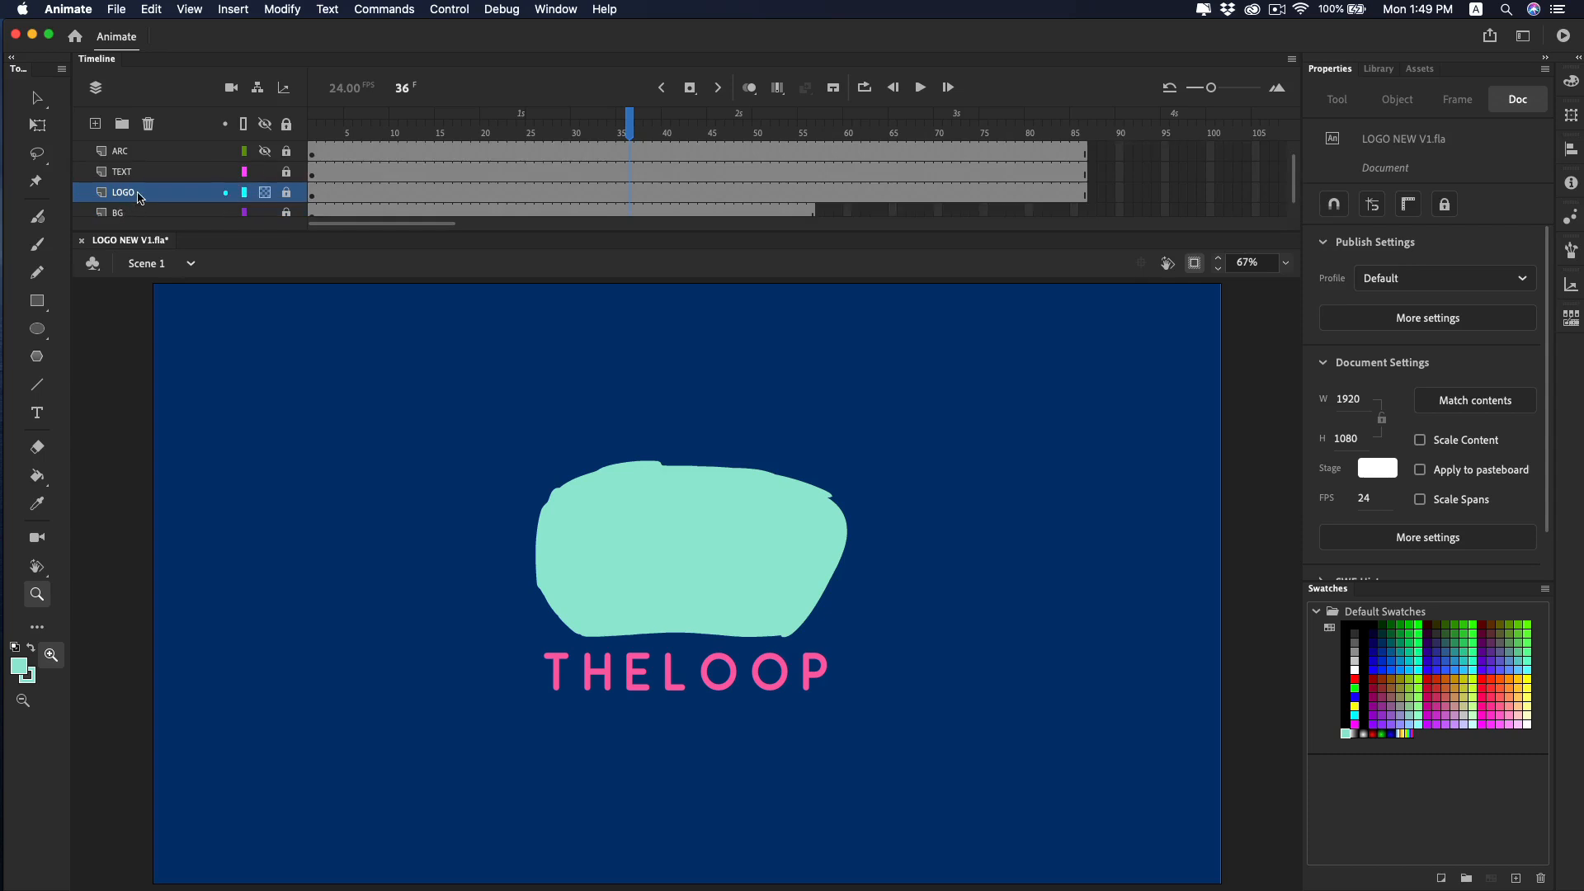
right_click(139, 195)
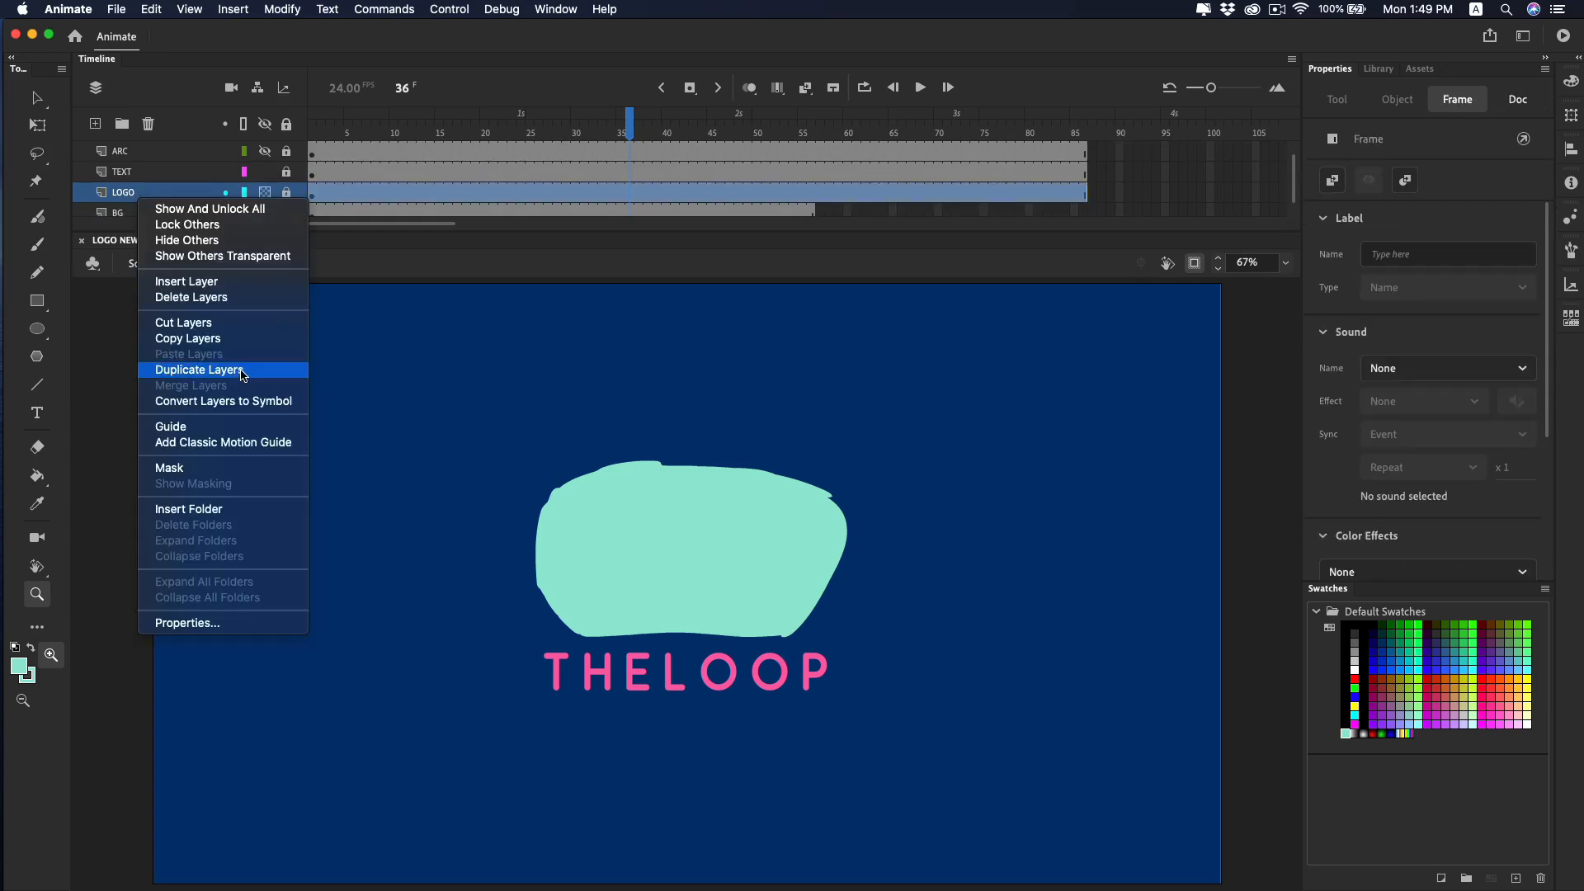
left_click(219, 370)
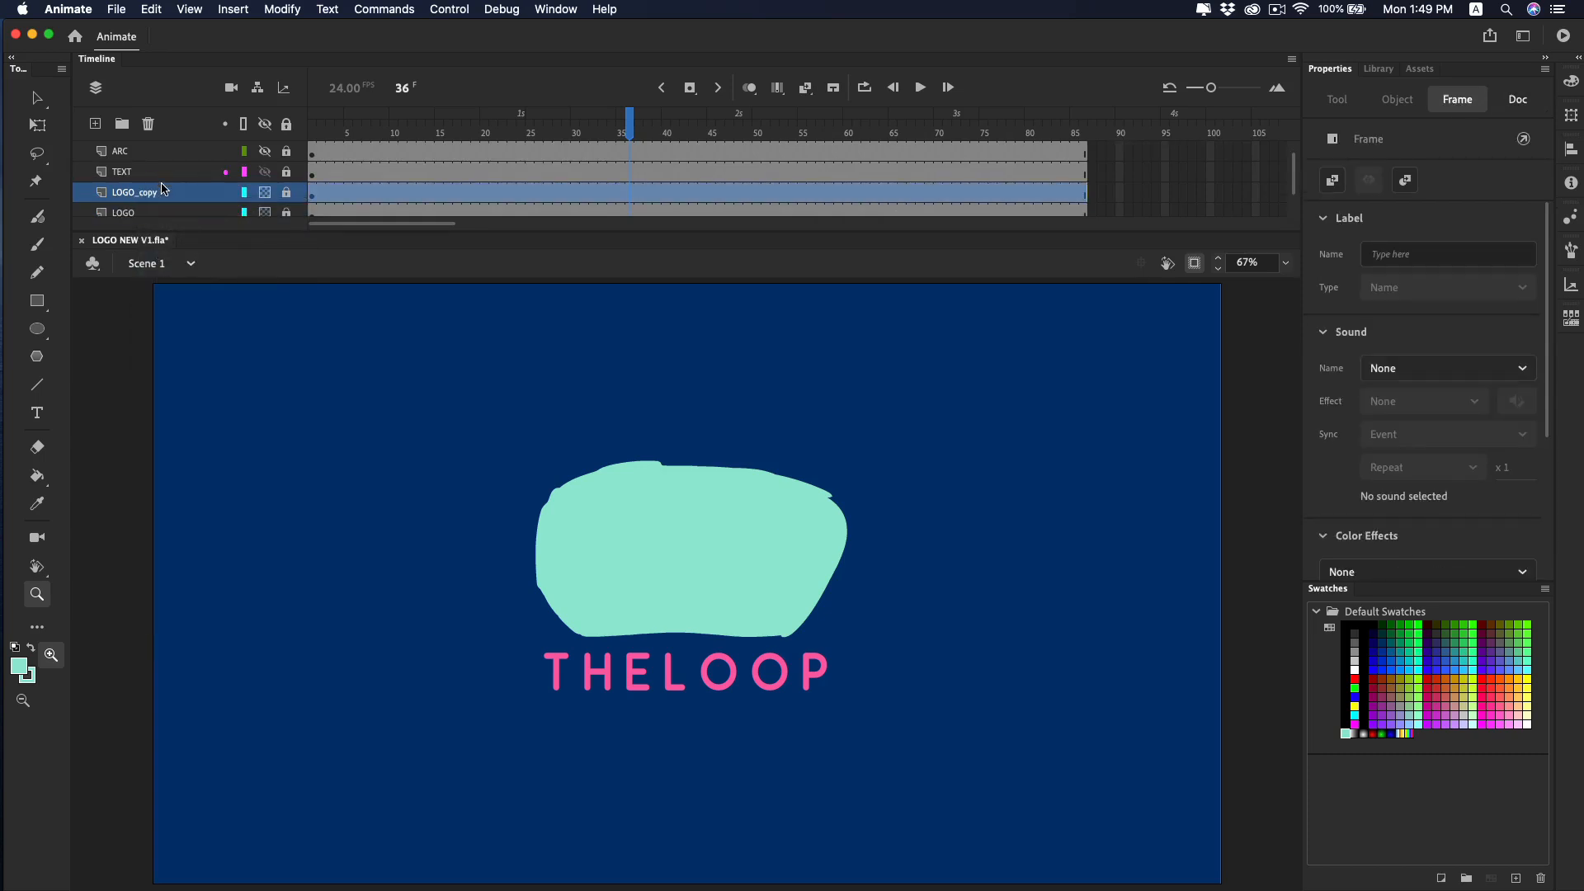
left_click_drag(157, 193, 145, 120)
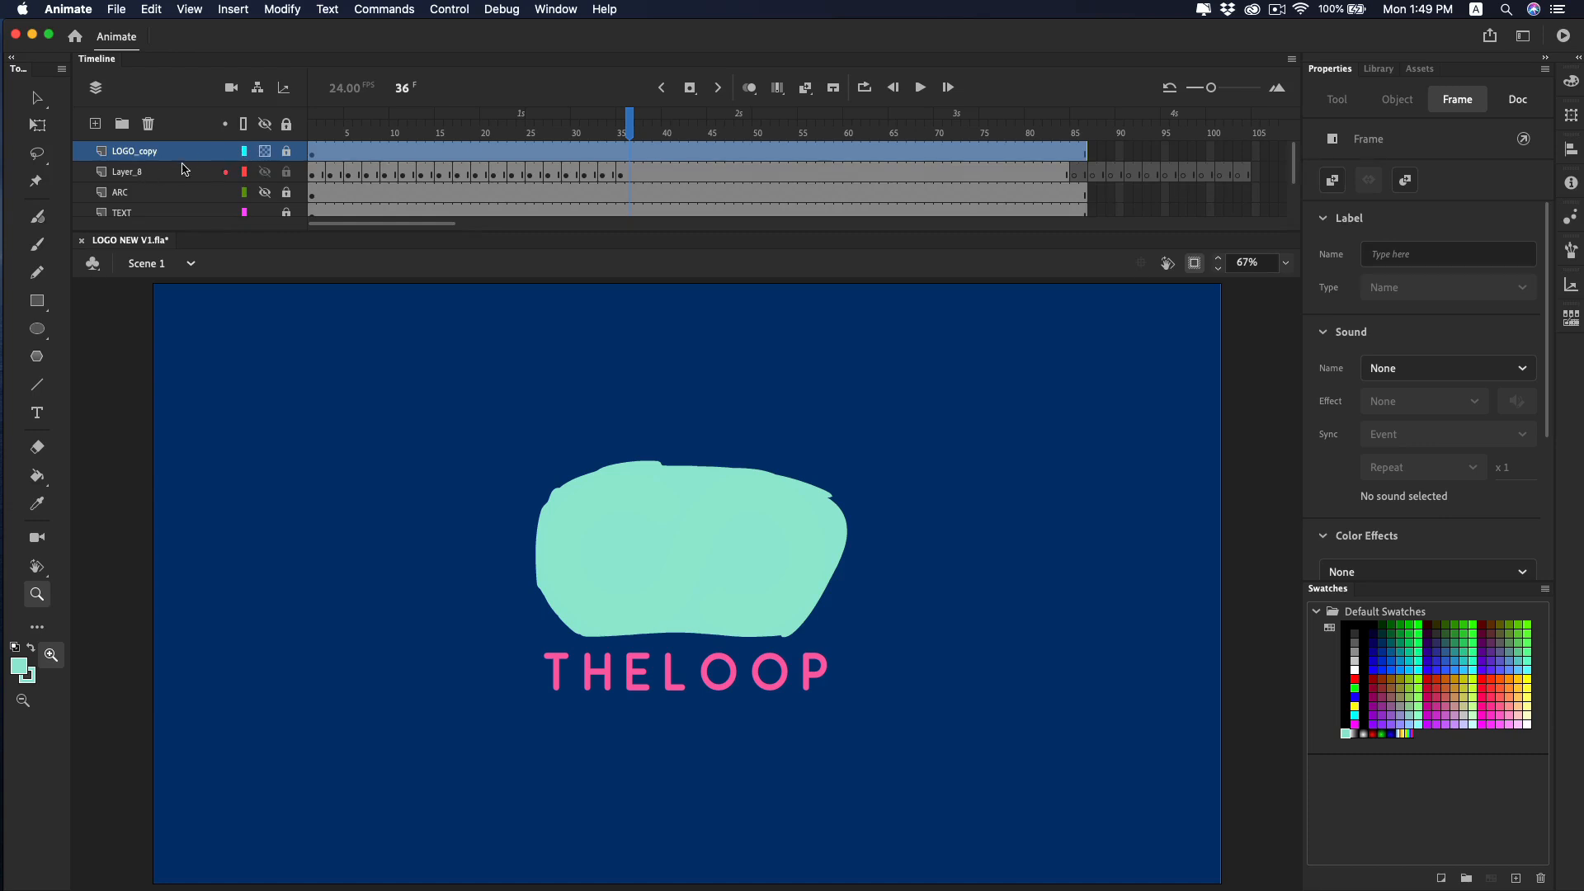
Rename Layer_8 as BLOBB and lock it.
double_click(130, 175)
type("b")
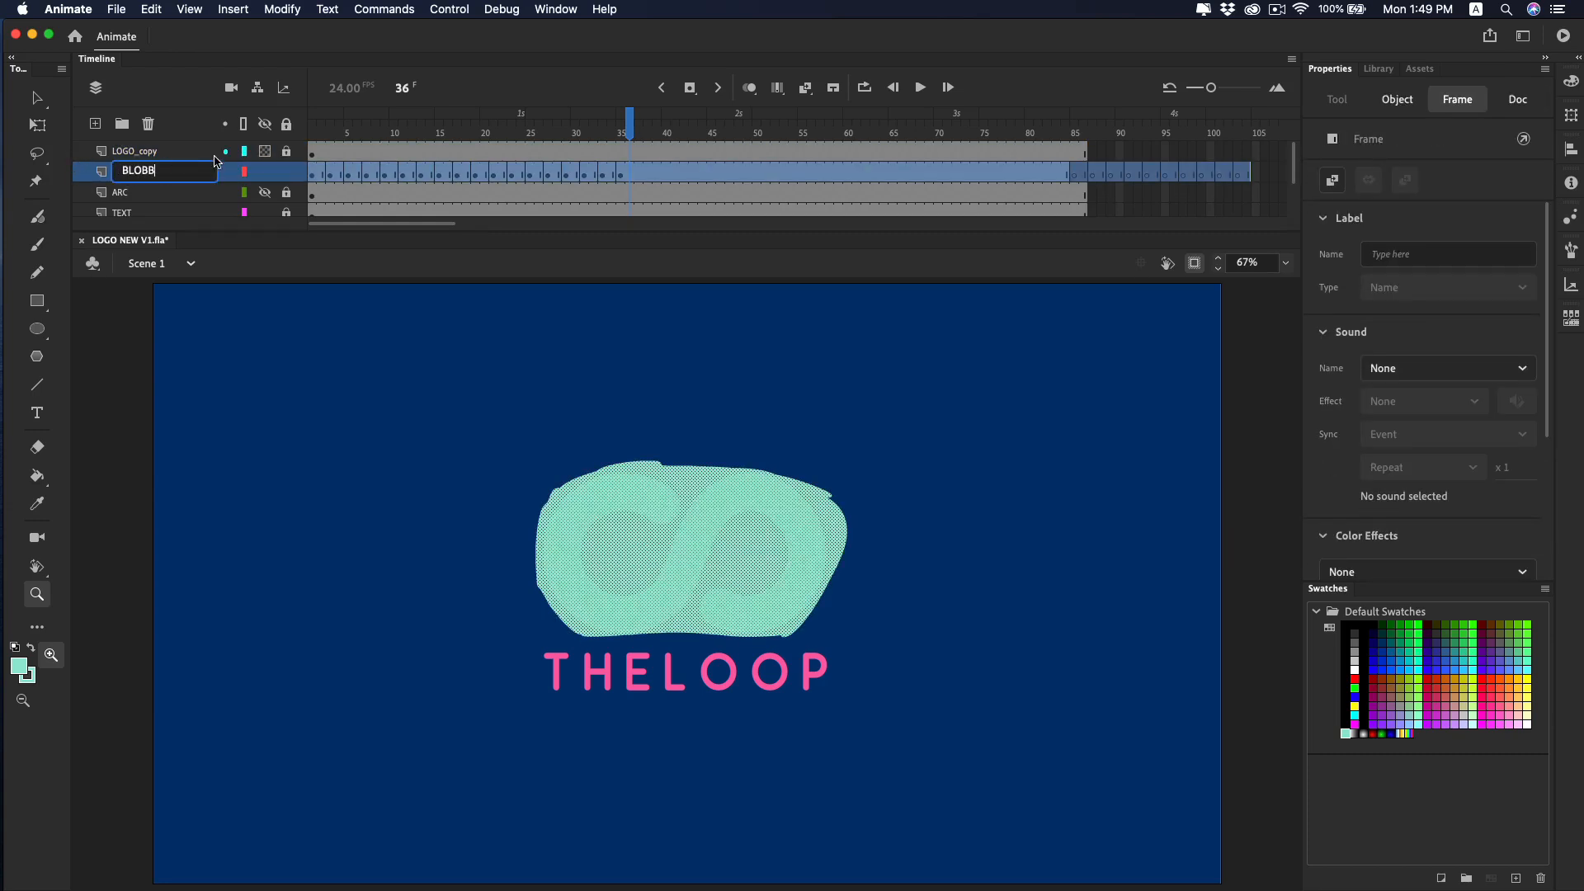
key("Return")
left_click(285, 173)
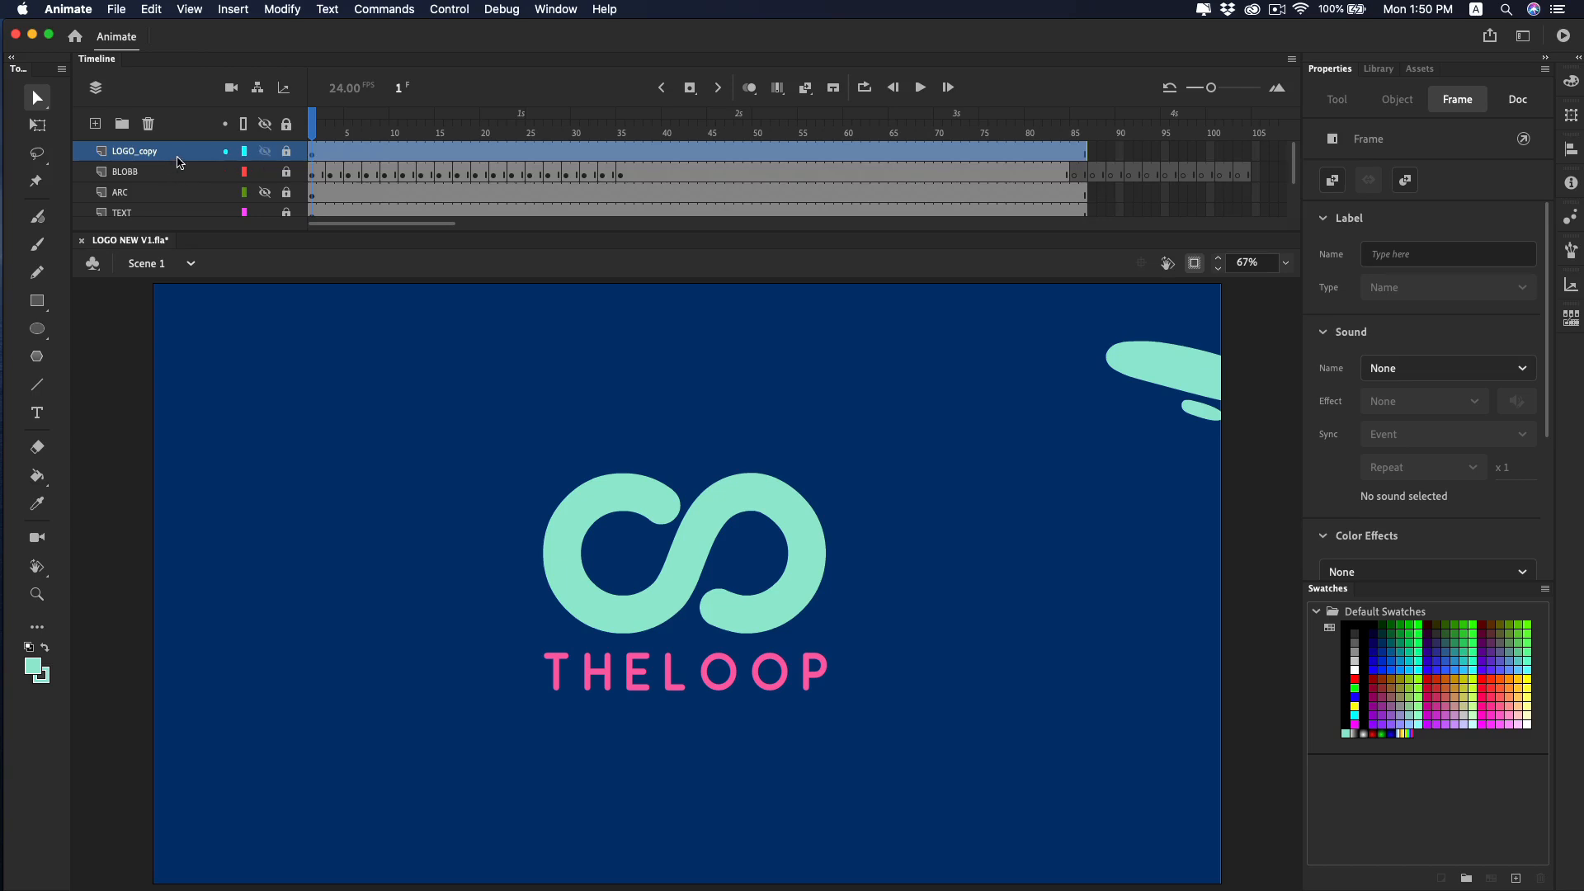
Turn the LOGO_copy layer into a mask for the BLOBB layer.
right_click(181, 157)
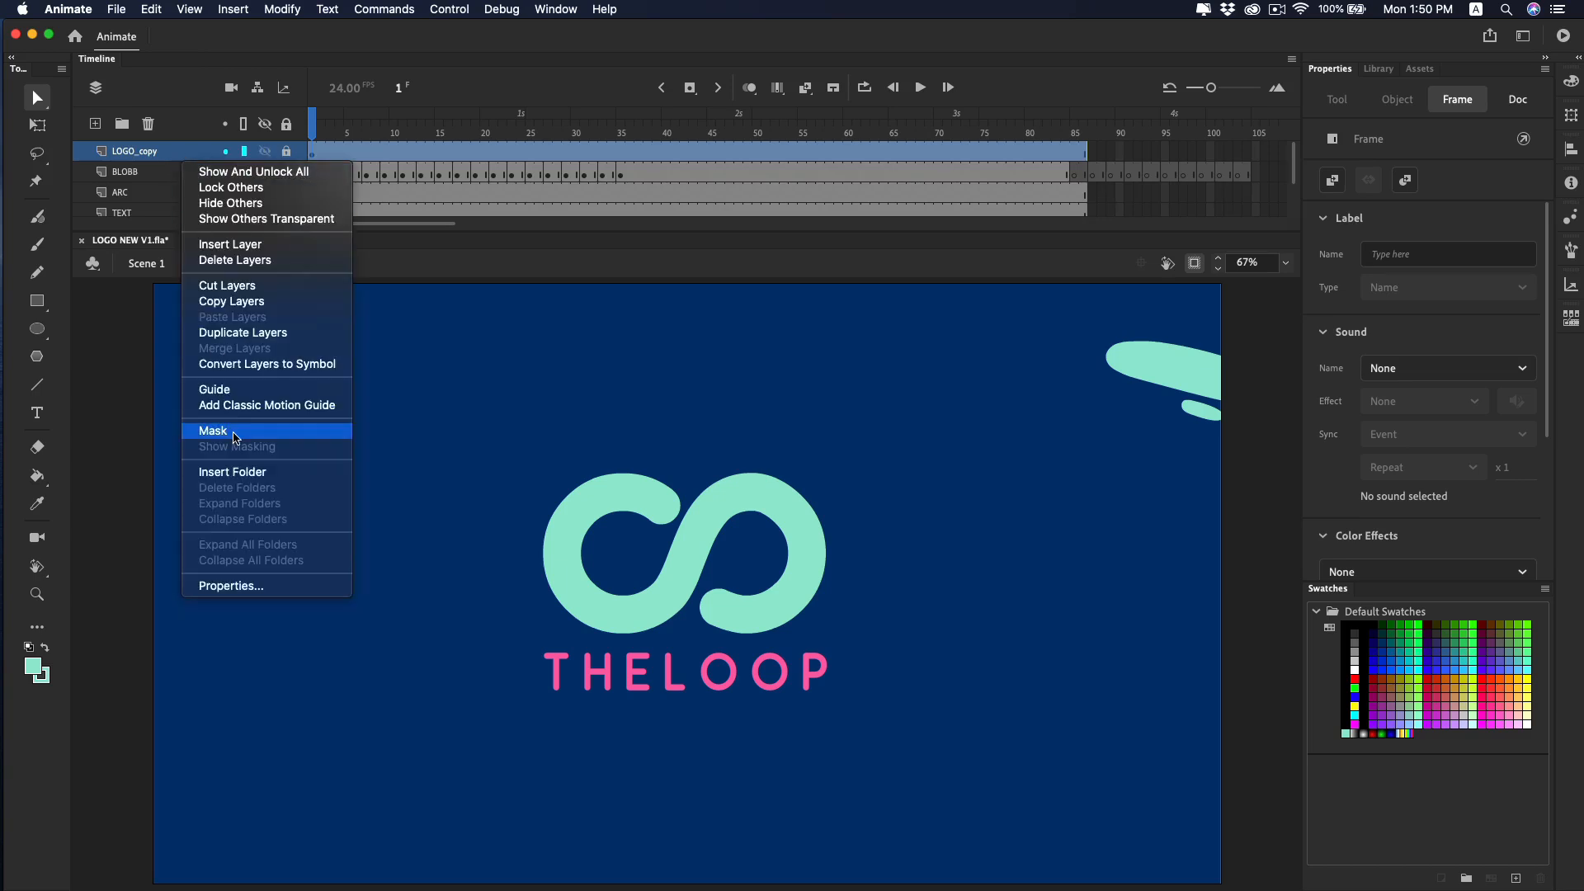
left_click(227, 429)
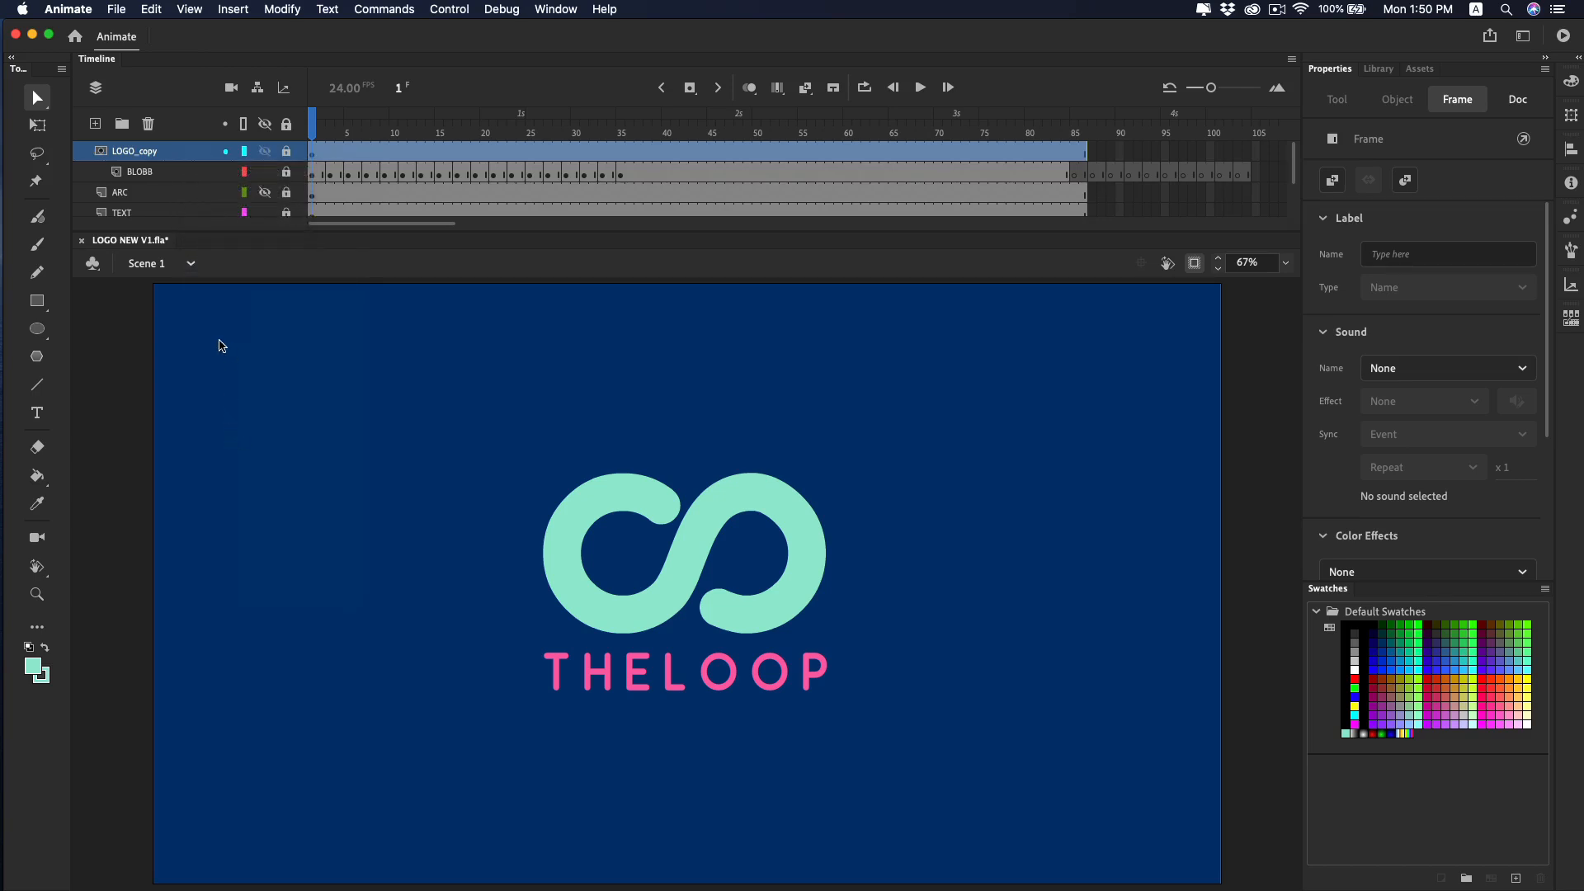
left_click(155, 171)
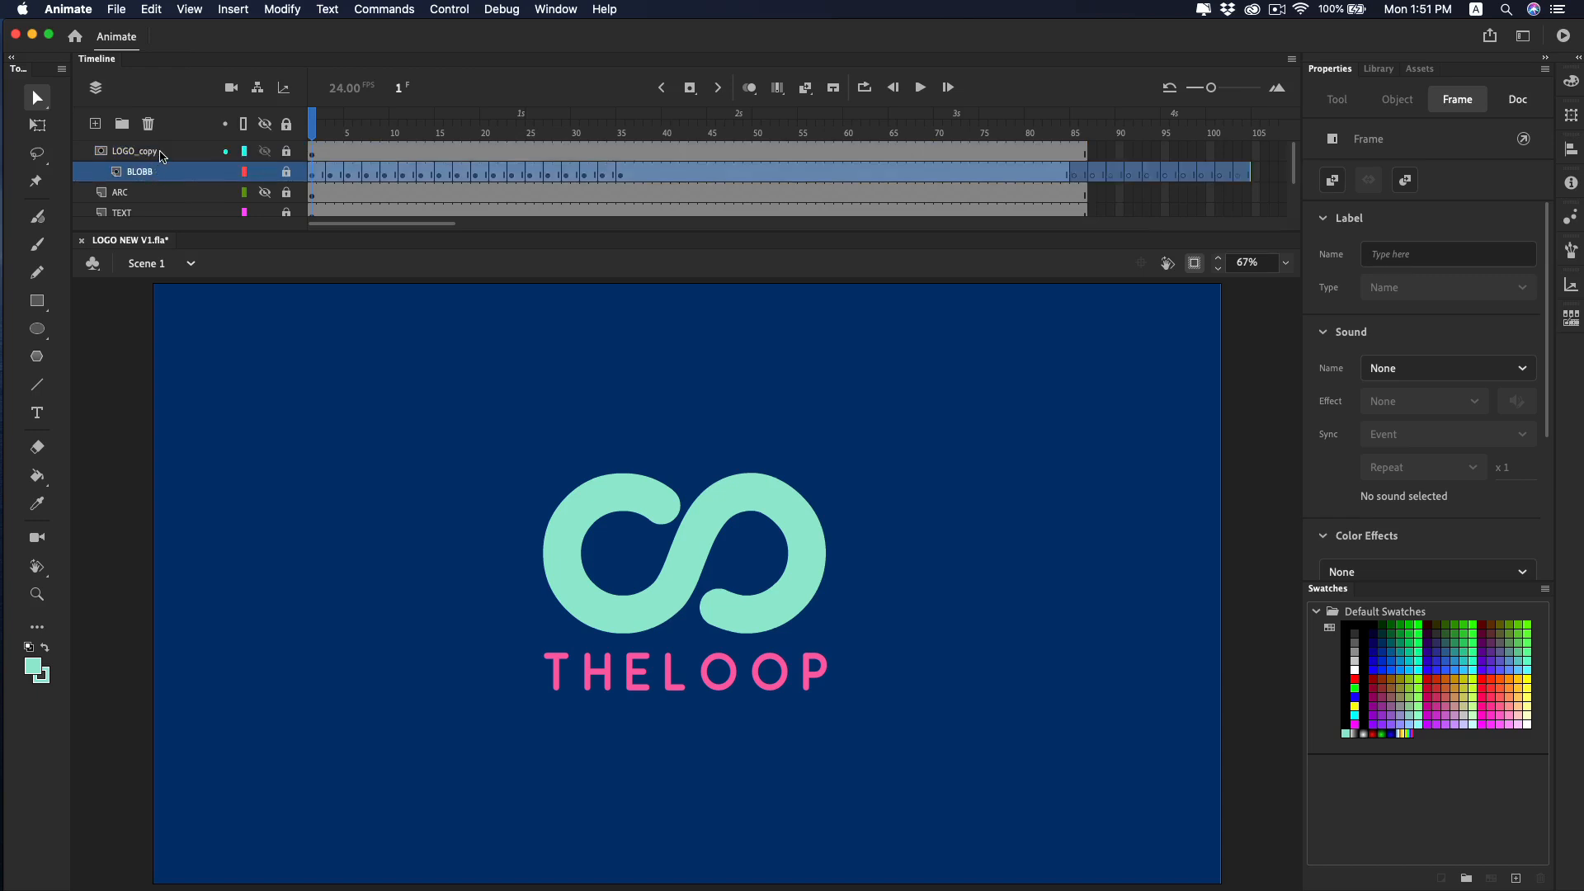
left_click(147, 153)
Hide the original LOGO layer and preview the masked blob animation from the first frame.
left_click(301, 126)
key("Return")
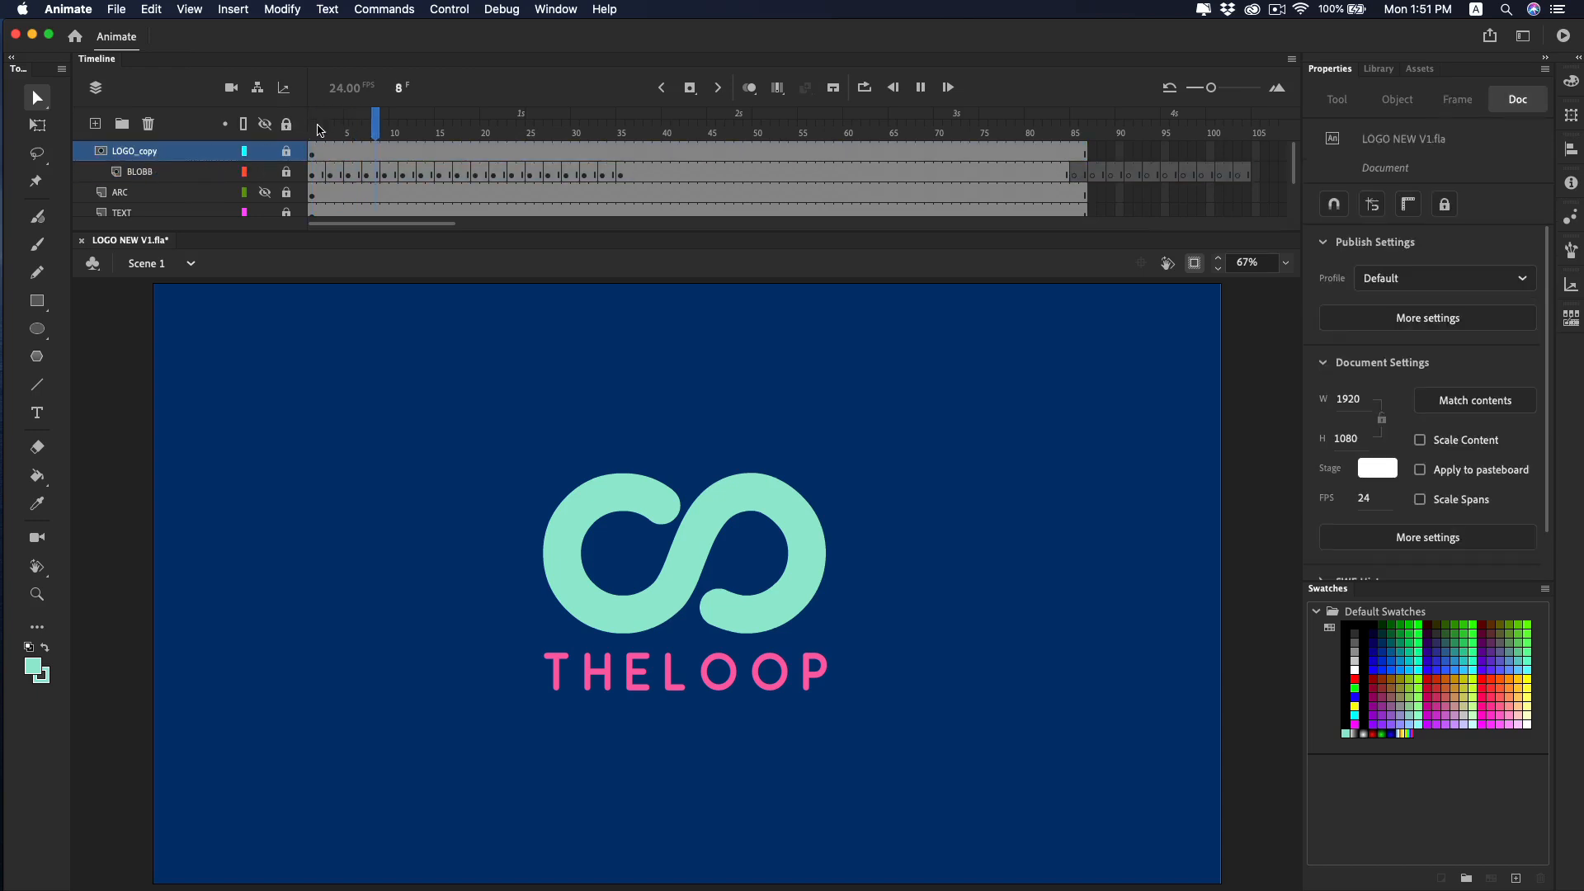
left_click_drag(327, 132, 310, 135)
scroll(269, 165, "down", 2)
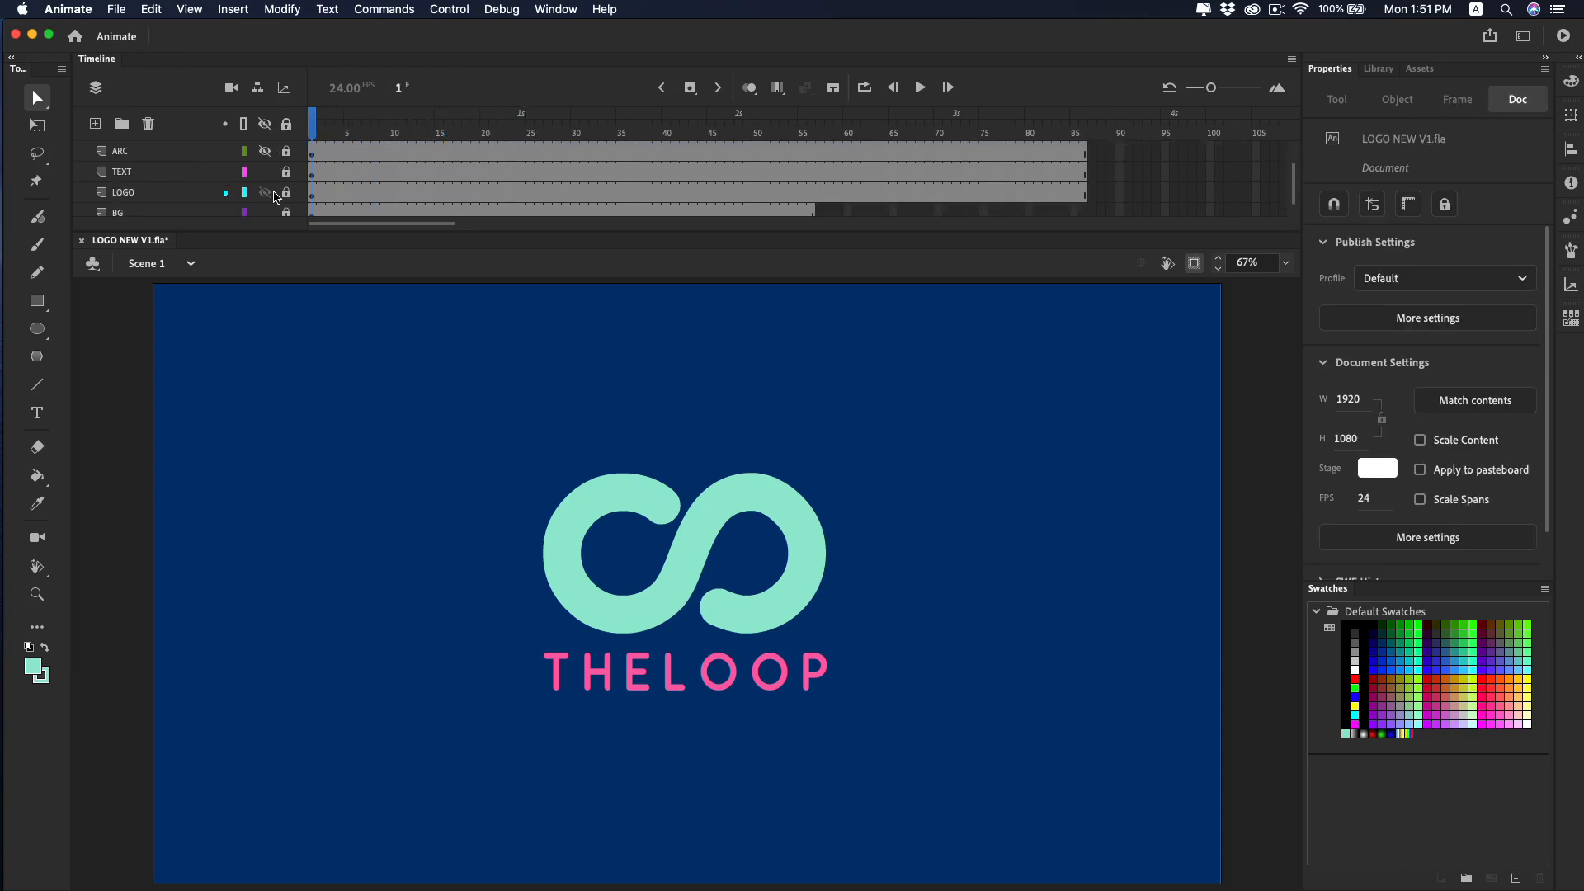
left_click(265, 192)
scroll(299, 174, "up", 2)
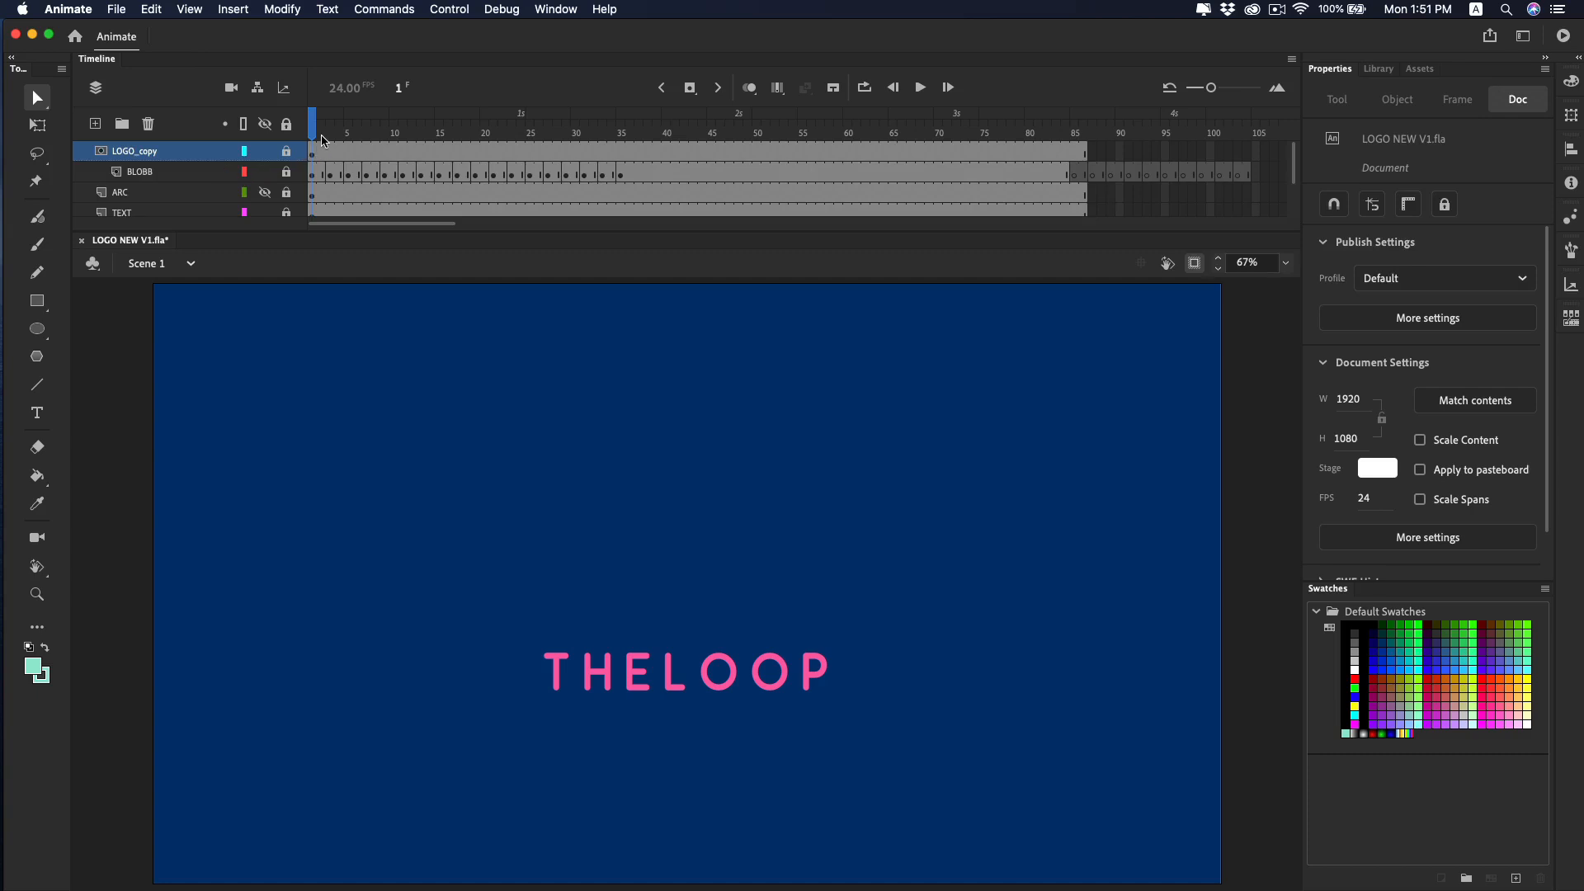
key("Return")
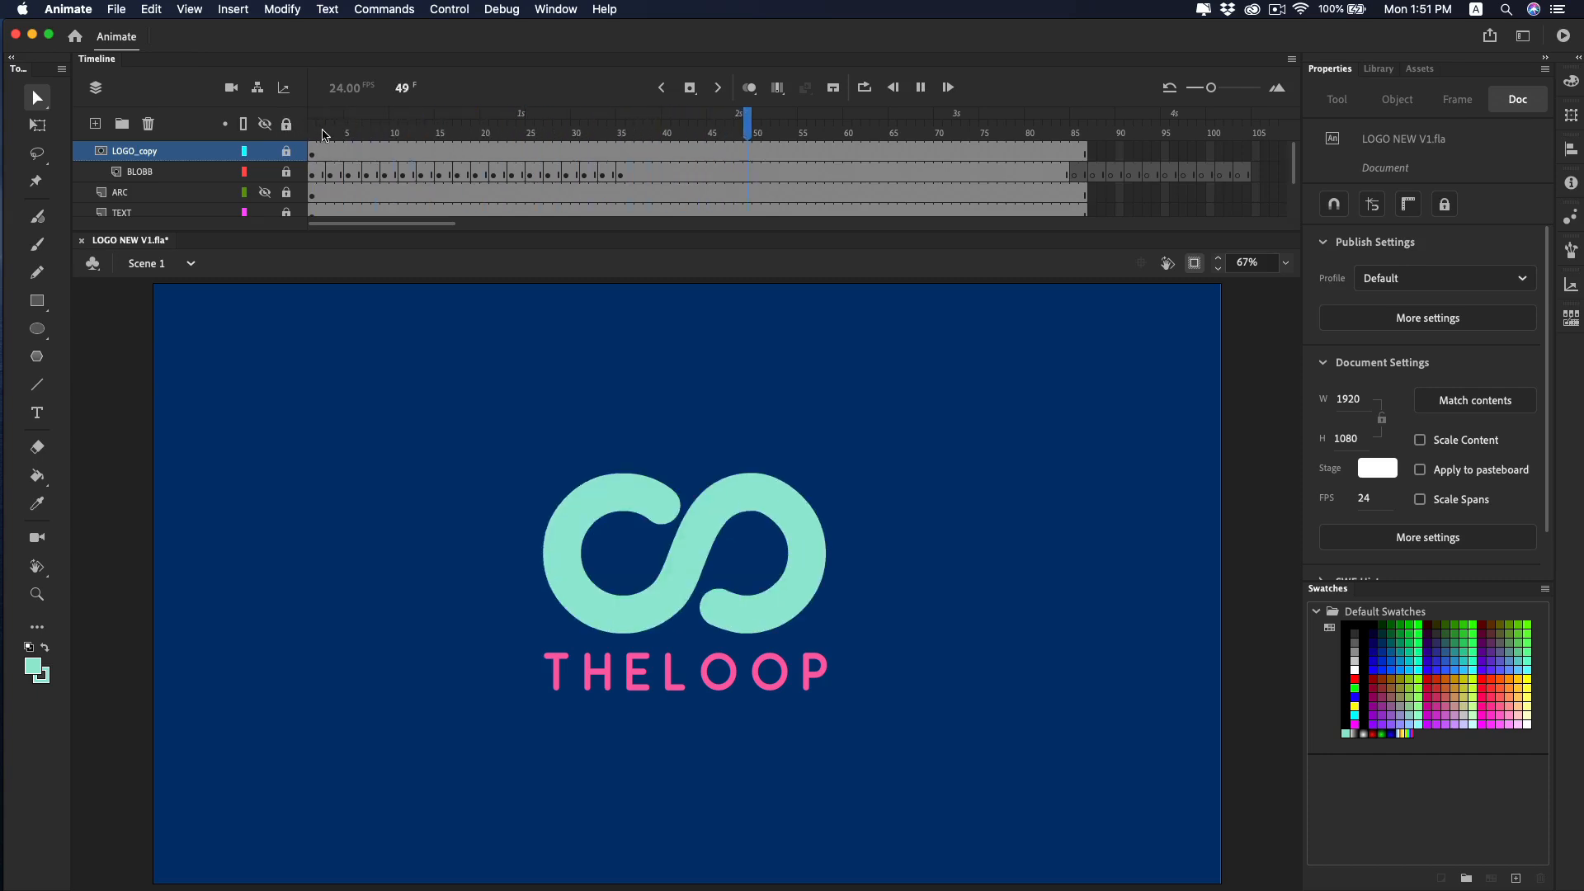
left_click_drag(318, 132, 266, 161)
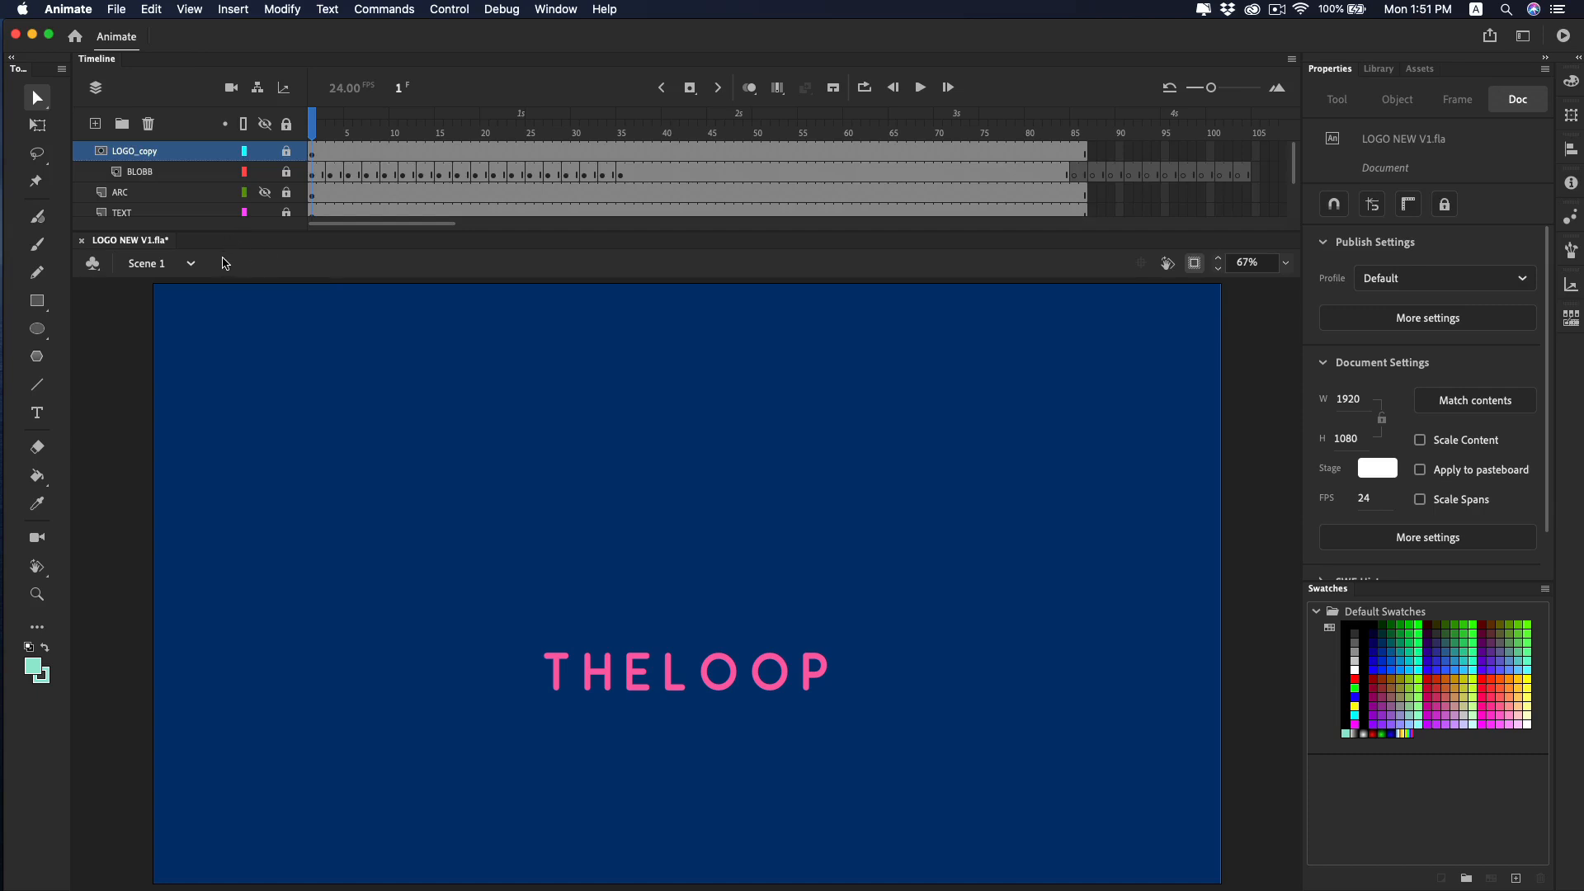
Duplicate the BLOBB layer, move the copy above the LOGO_copy mask and outside it, and preview up to frame 24.
right_click(169, 179)
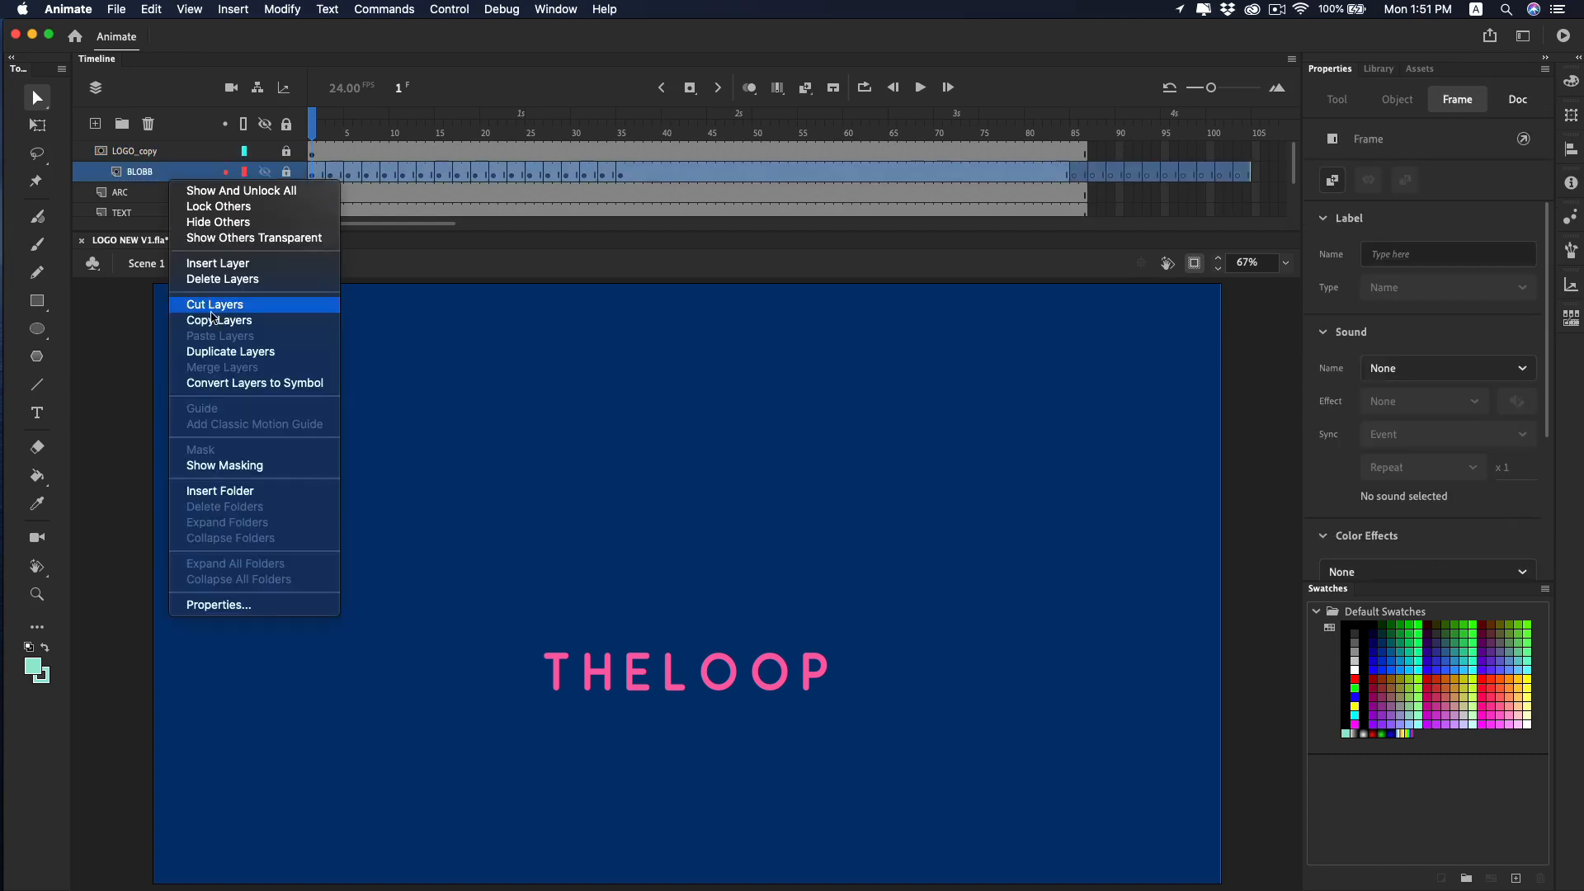
left_click(239, 351)
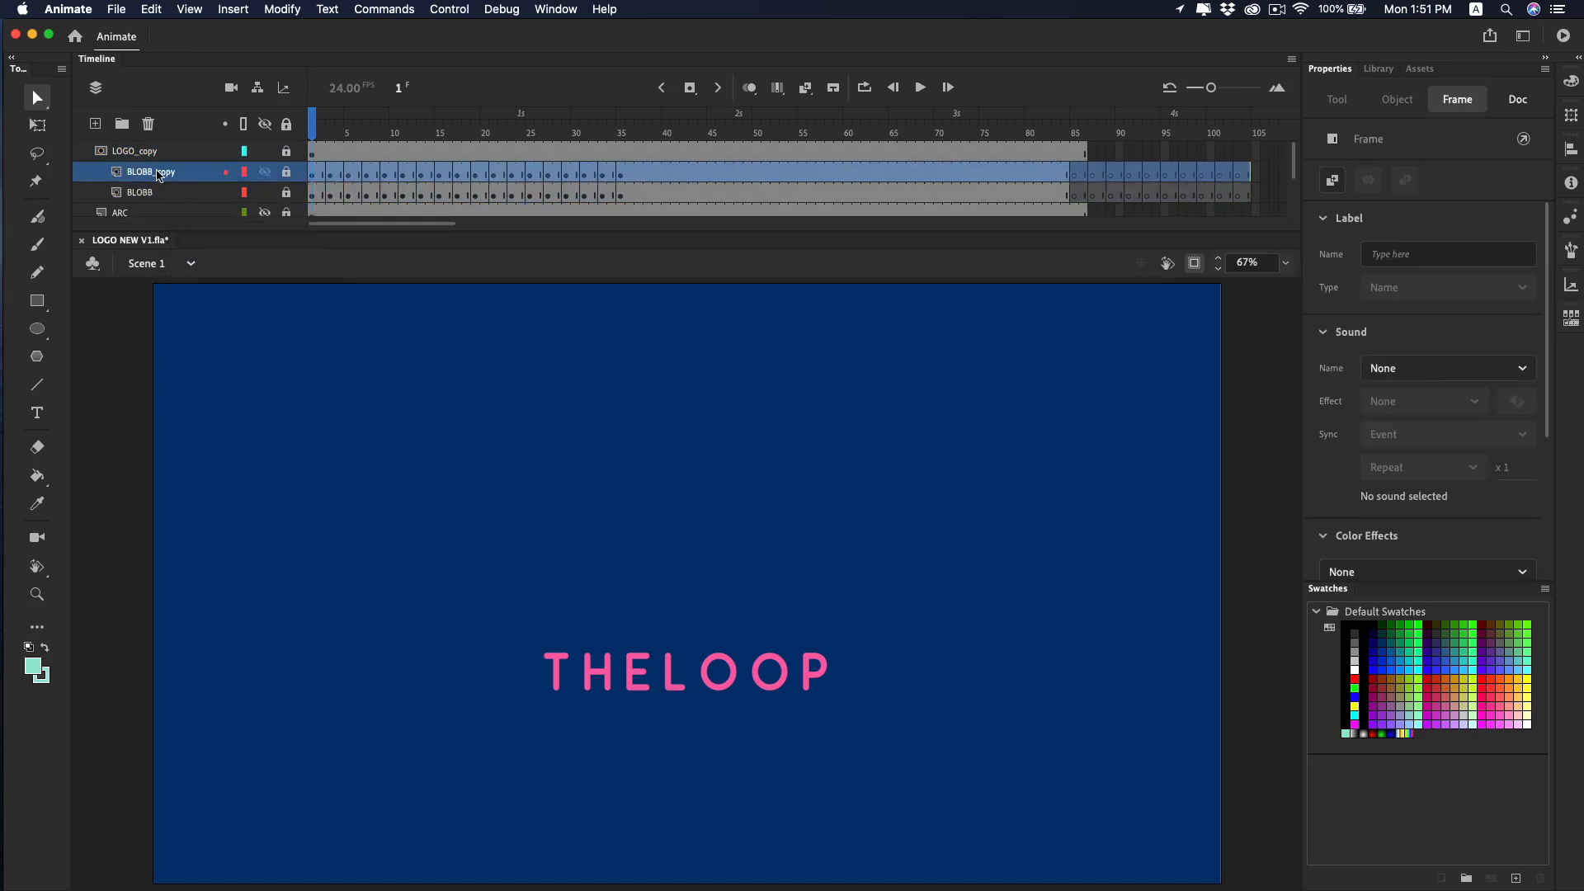
left_click_drag(83, 137, 84, 142)
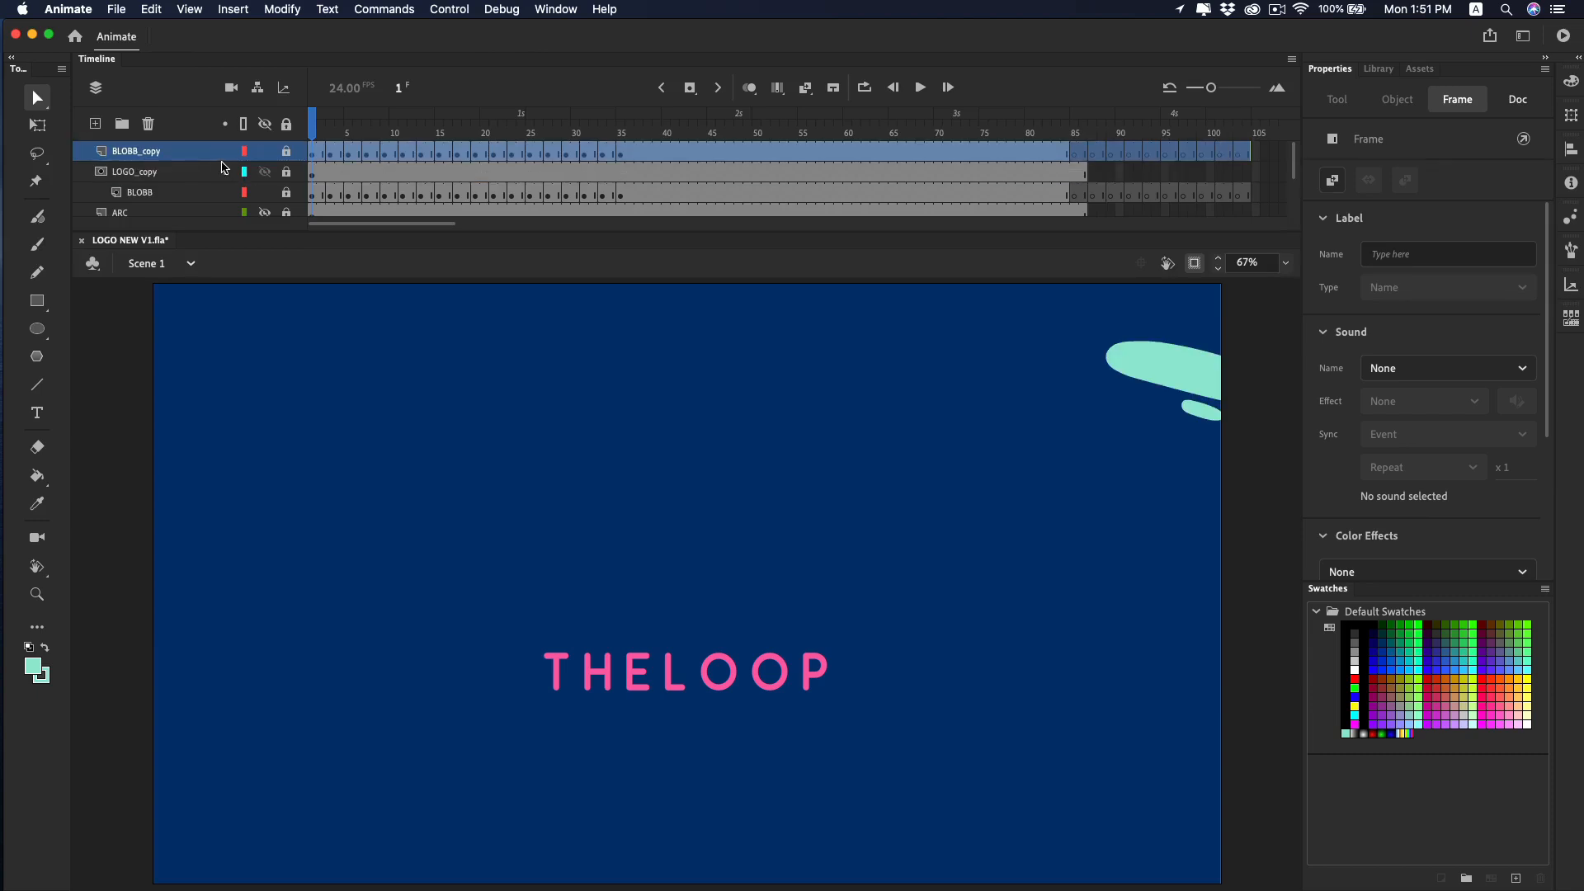
key("Return")
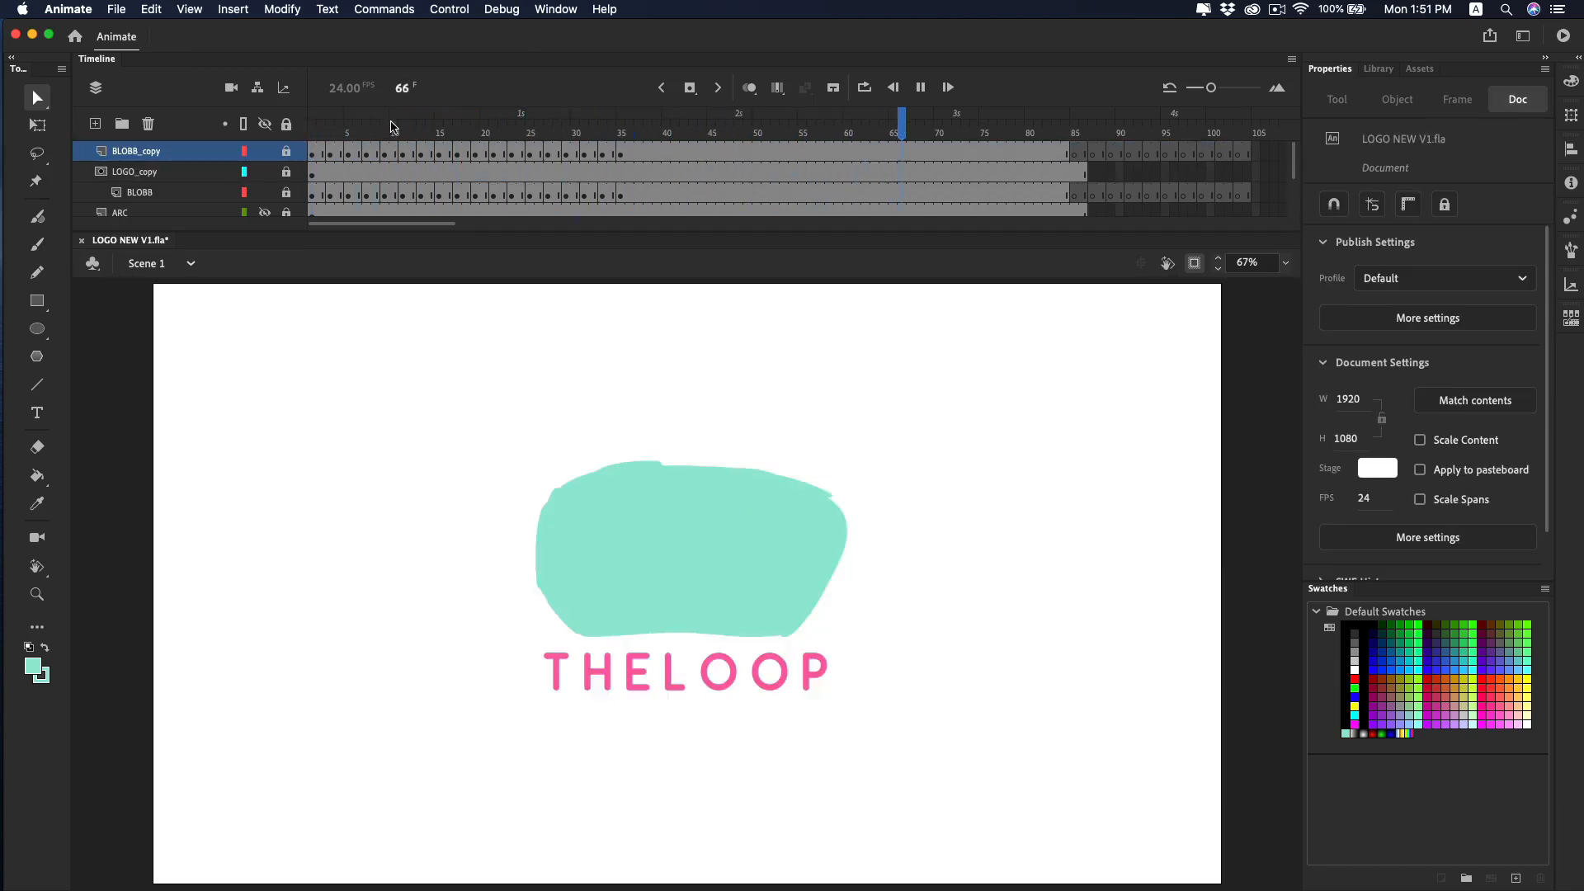
left_click_drag(392, 126, 521, 99)
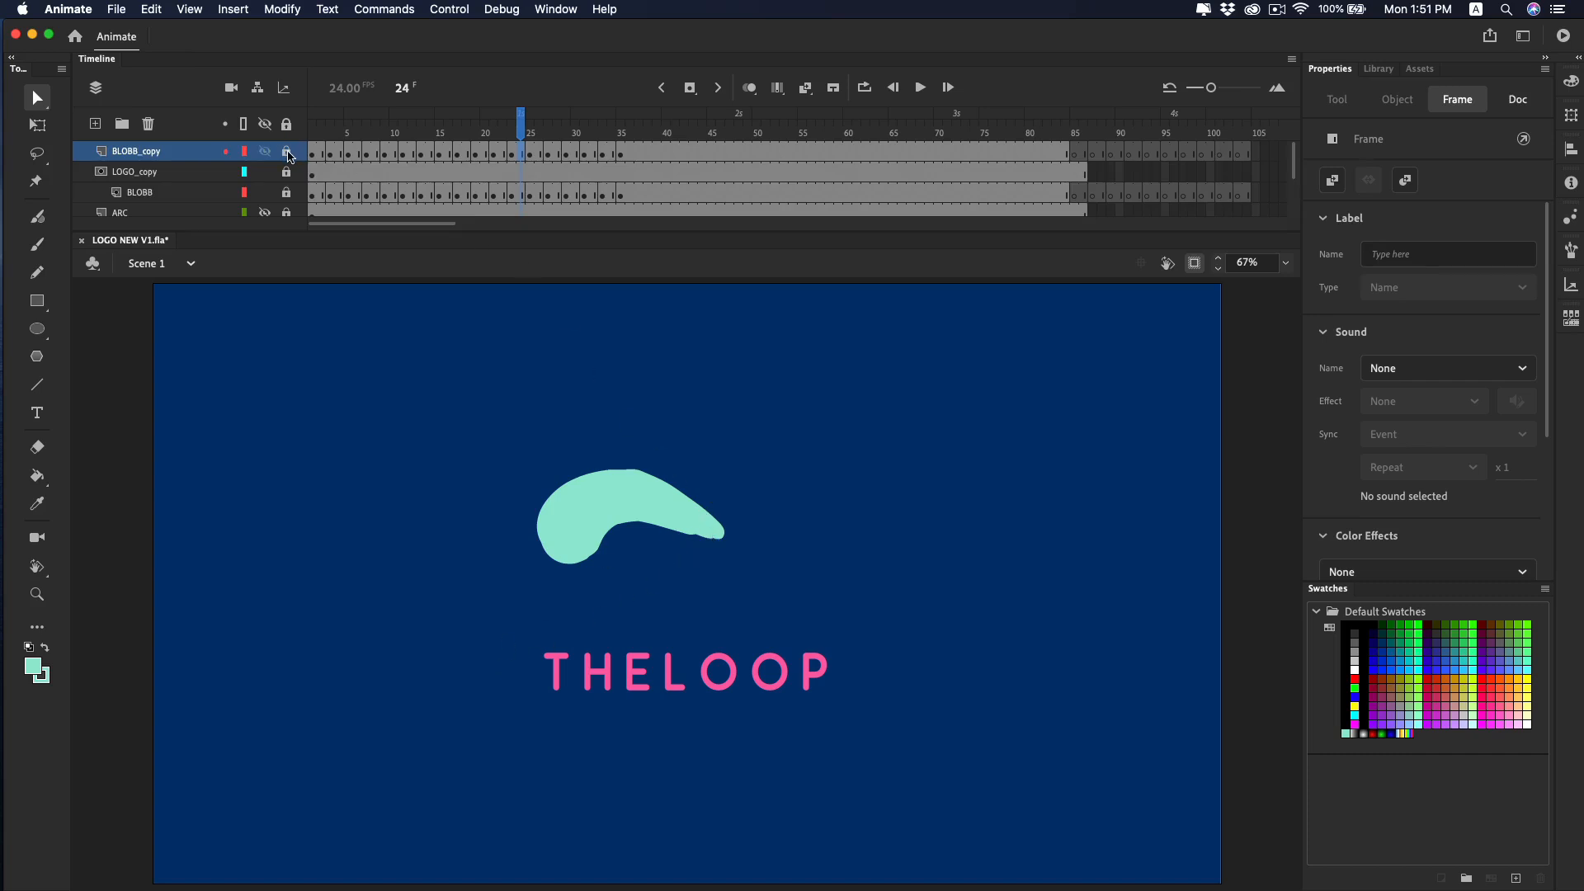
Unlock the BLOBB_copy layer and clear the blob artwork from its keyframes from frame 25 through frame 35.
left_click(288, 154)
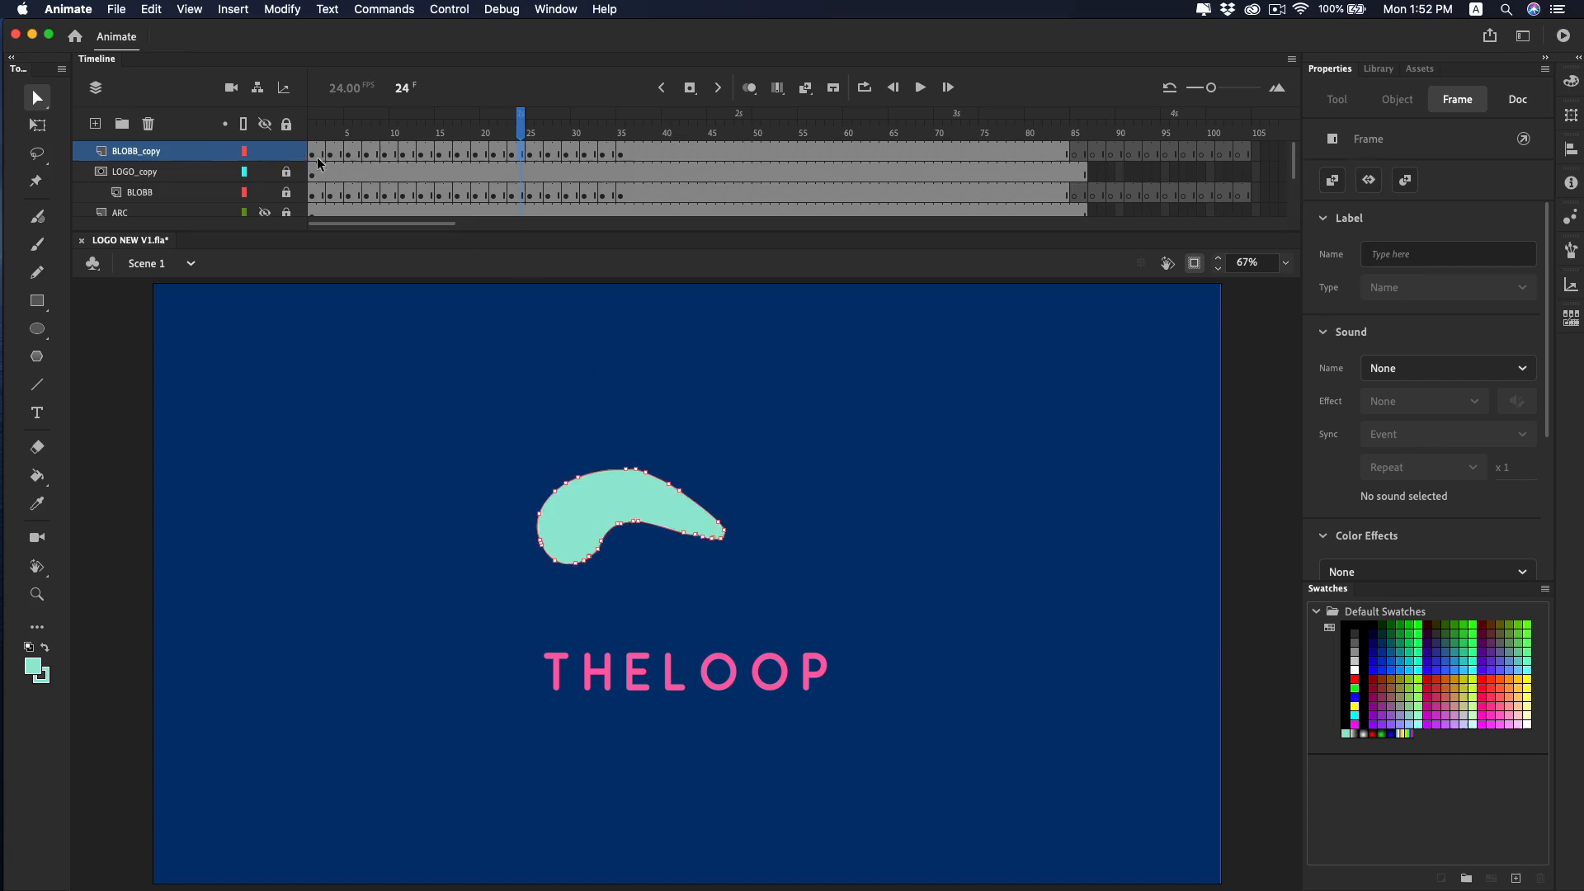
left_click(533, 155)
key("comma")
key("comma")
key("period")
left_click(539, 150)
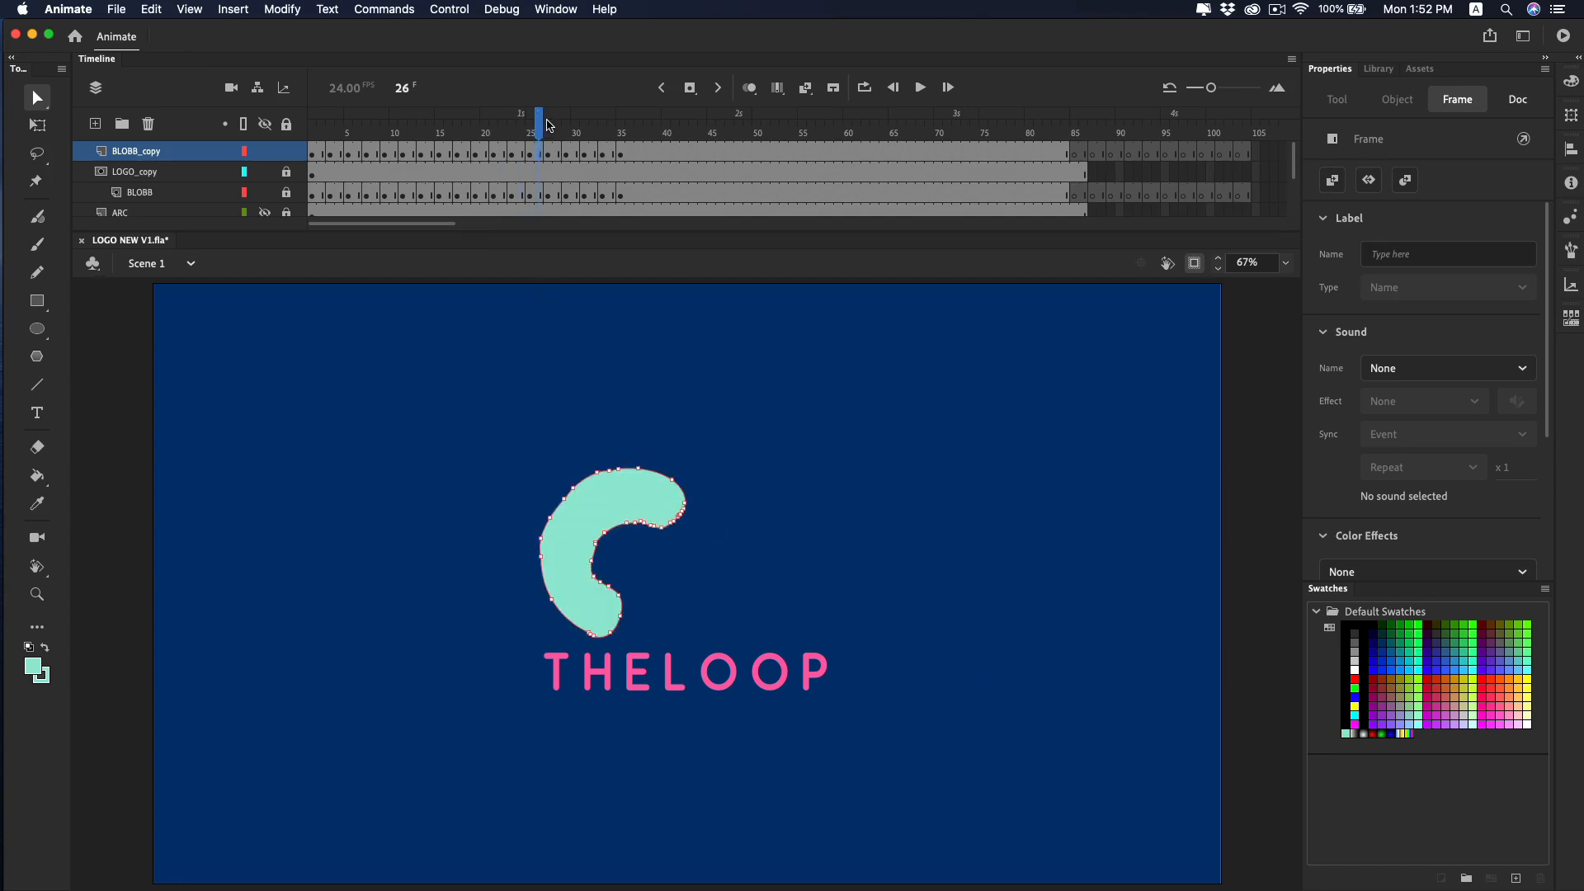
key("Delete")
left_click(557, 153)
key("Delete")
left_click(567, 153)
key("Delete")
left_click(585, 152)
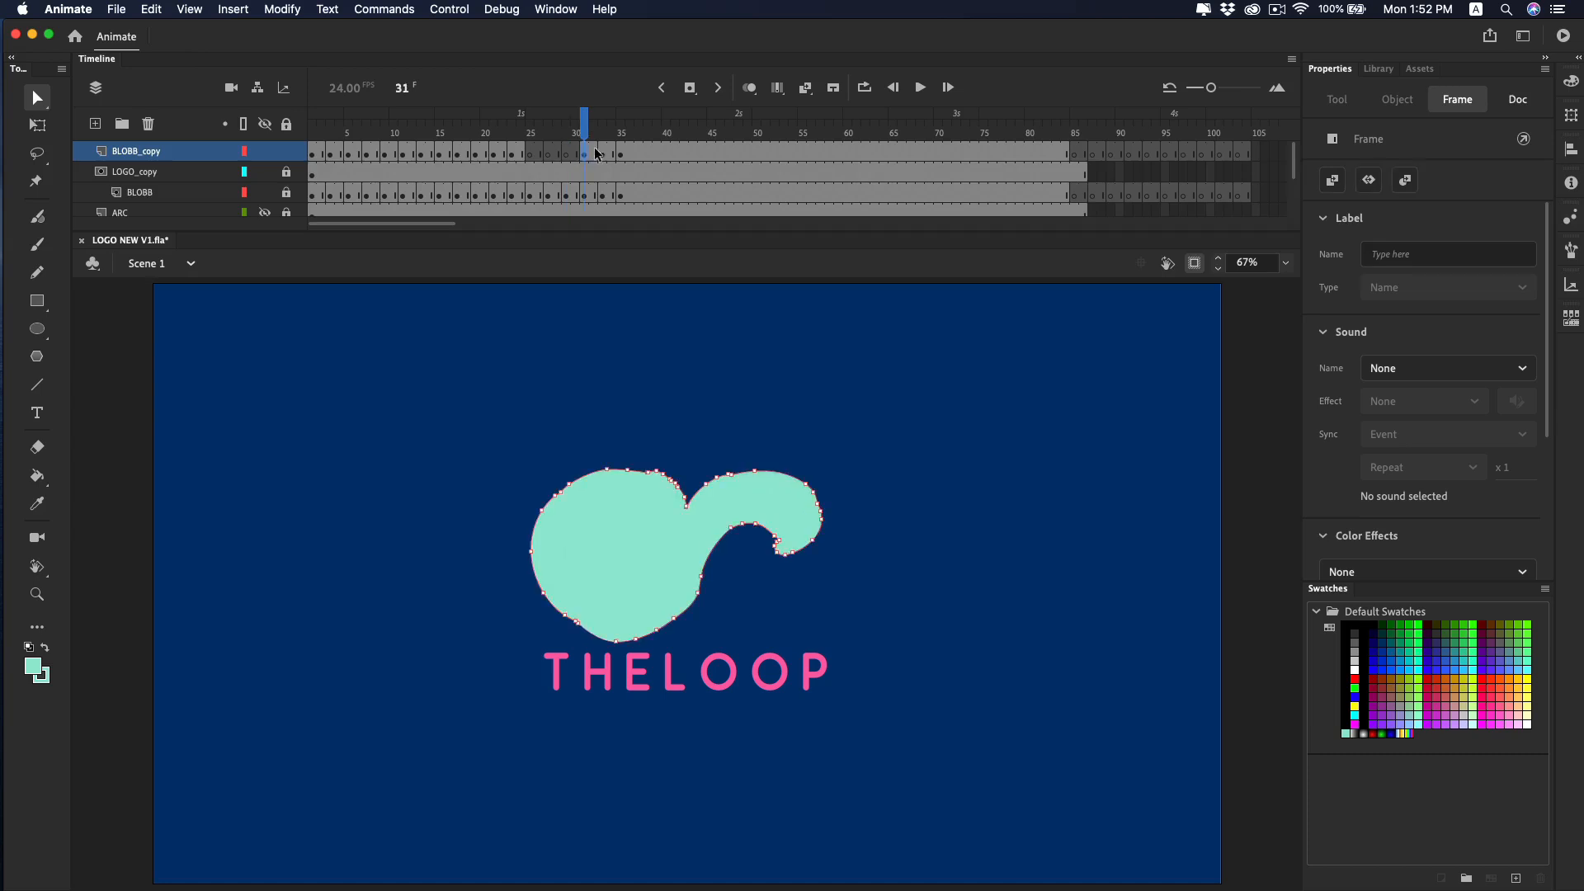
key("Delete")
left_click(603, 152)
key("Delete")
left_click(621, 152)
key("Delete")
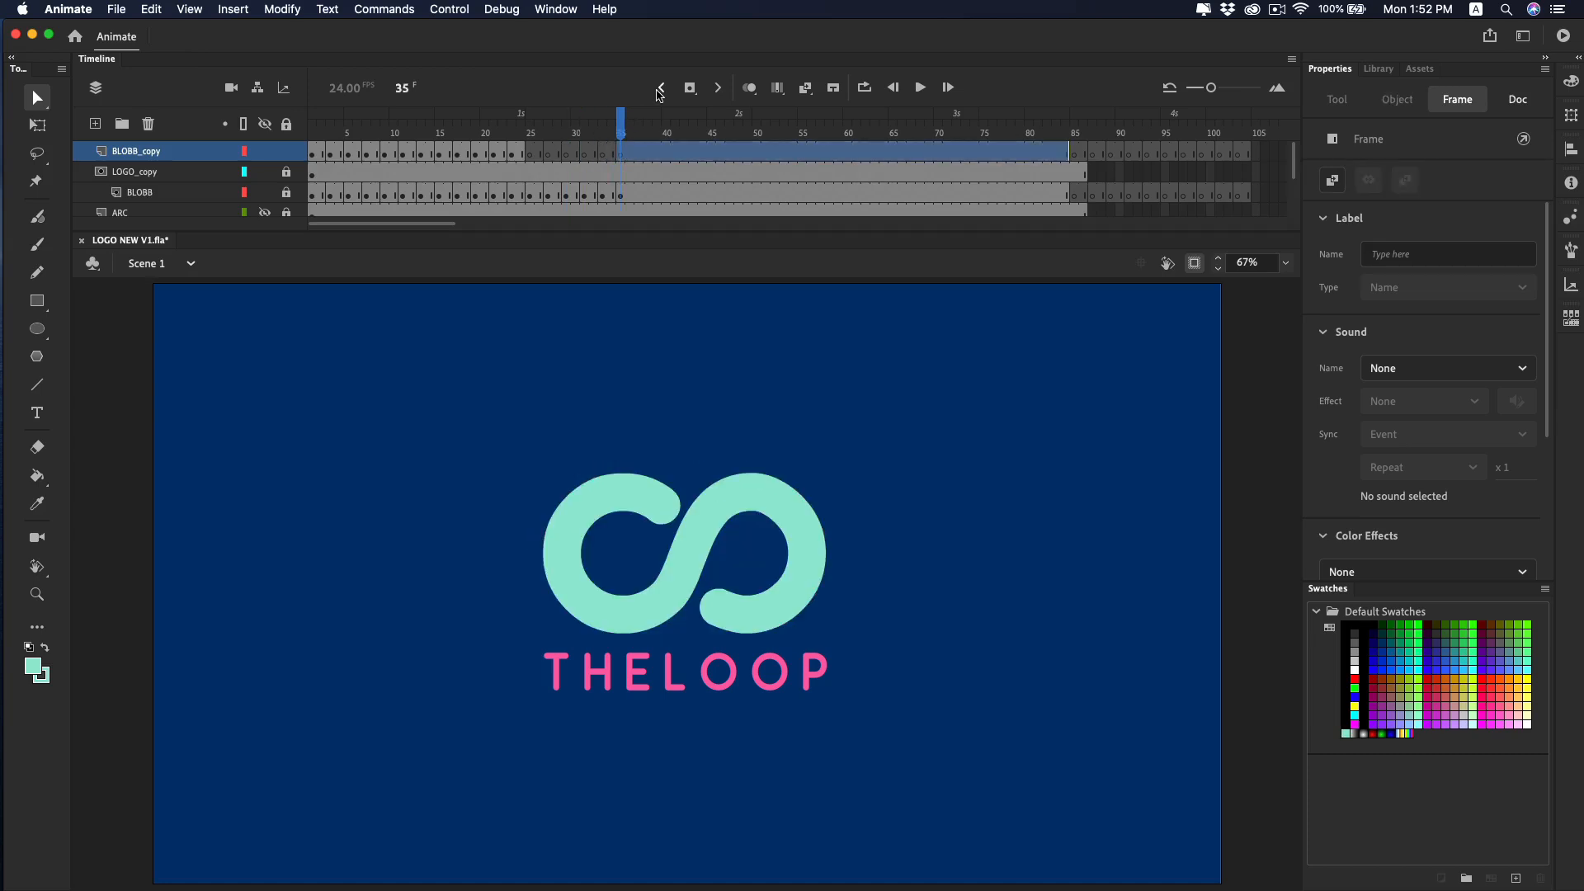
Preview the combined blob and masked logo animation from frame 1 up to frame 23.
left_click_drag(621, 115, 312, 124)
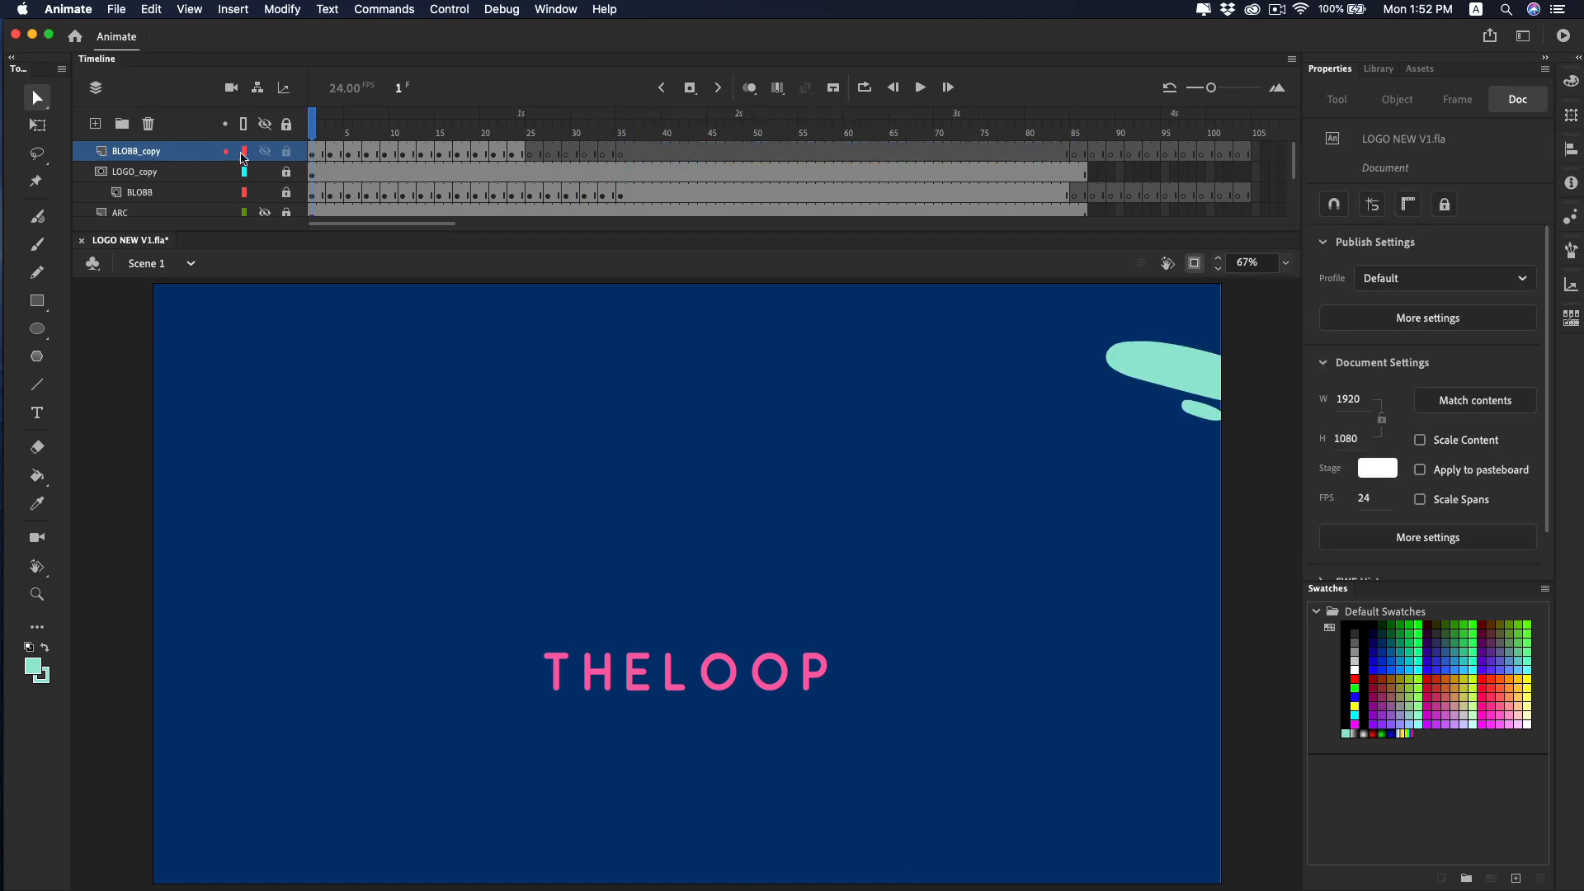
key("Return")
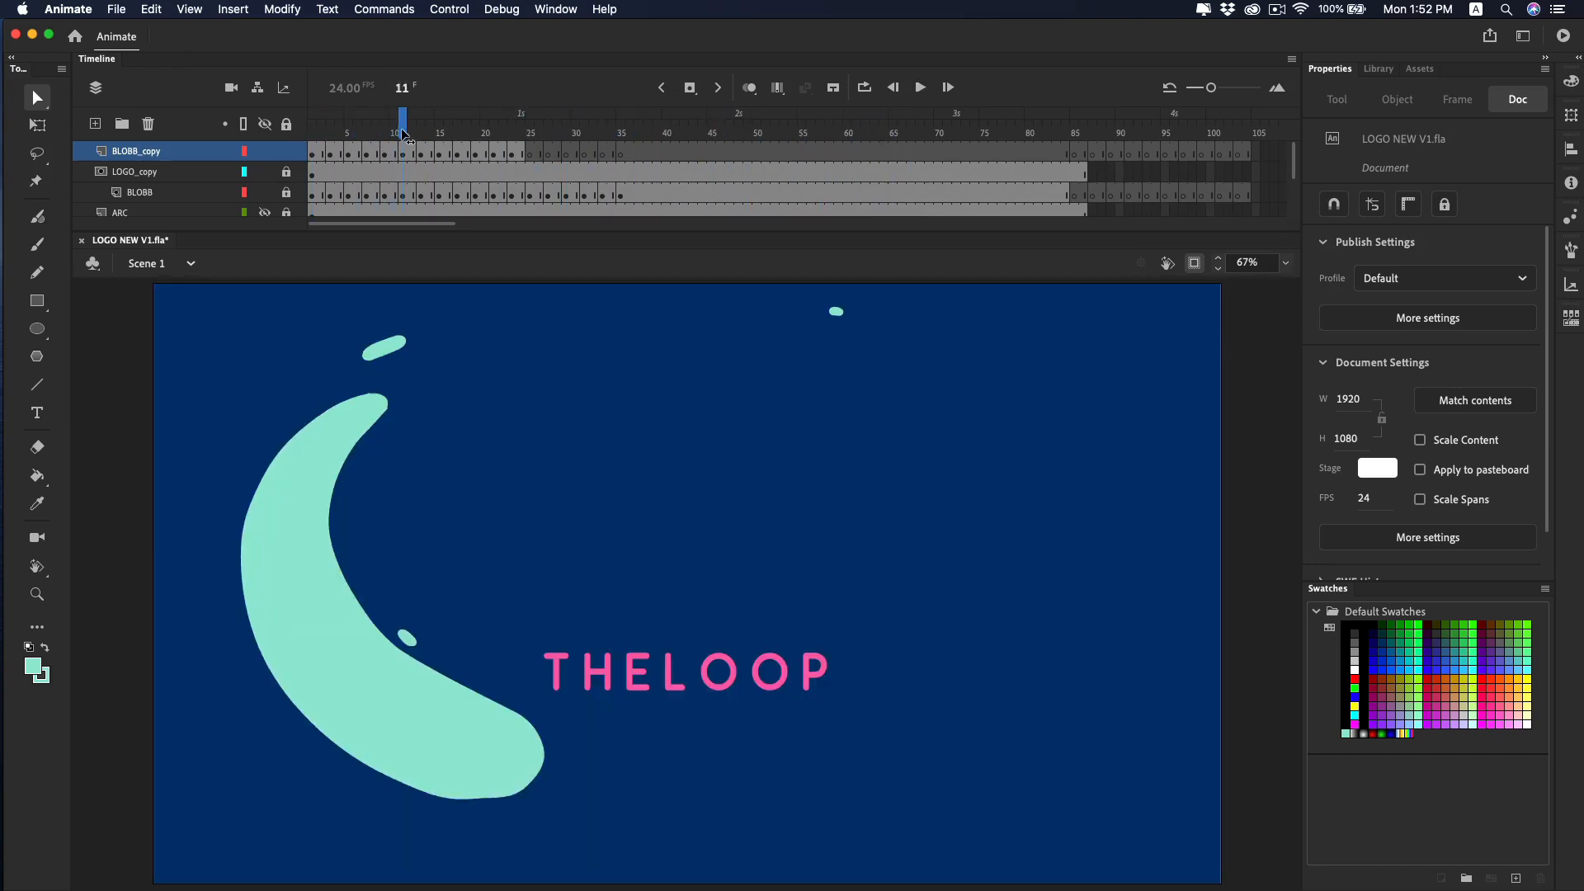
left_click(460, 134)
left_click_drag(462, 136, 515, 153)
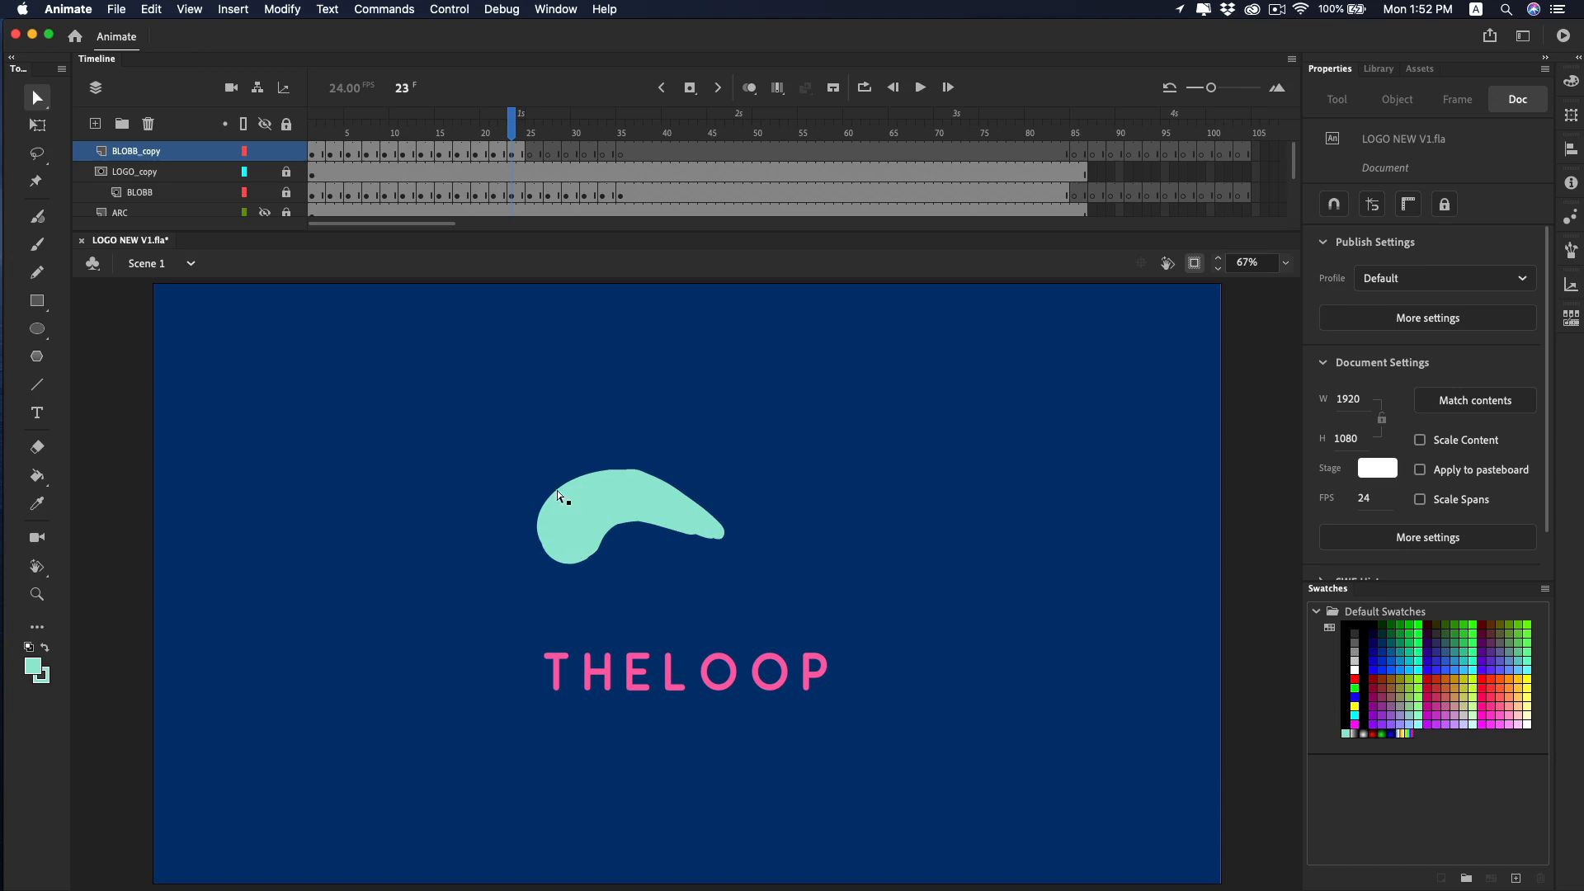
Clear the blob from frame 23 of BLOBB_copy and brush a mint outer edge from the arc past the detached tip.
left_click_drag(505, 156, 514, 153)
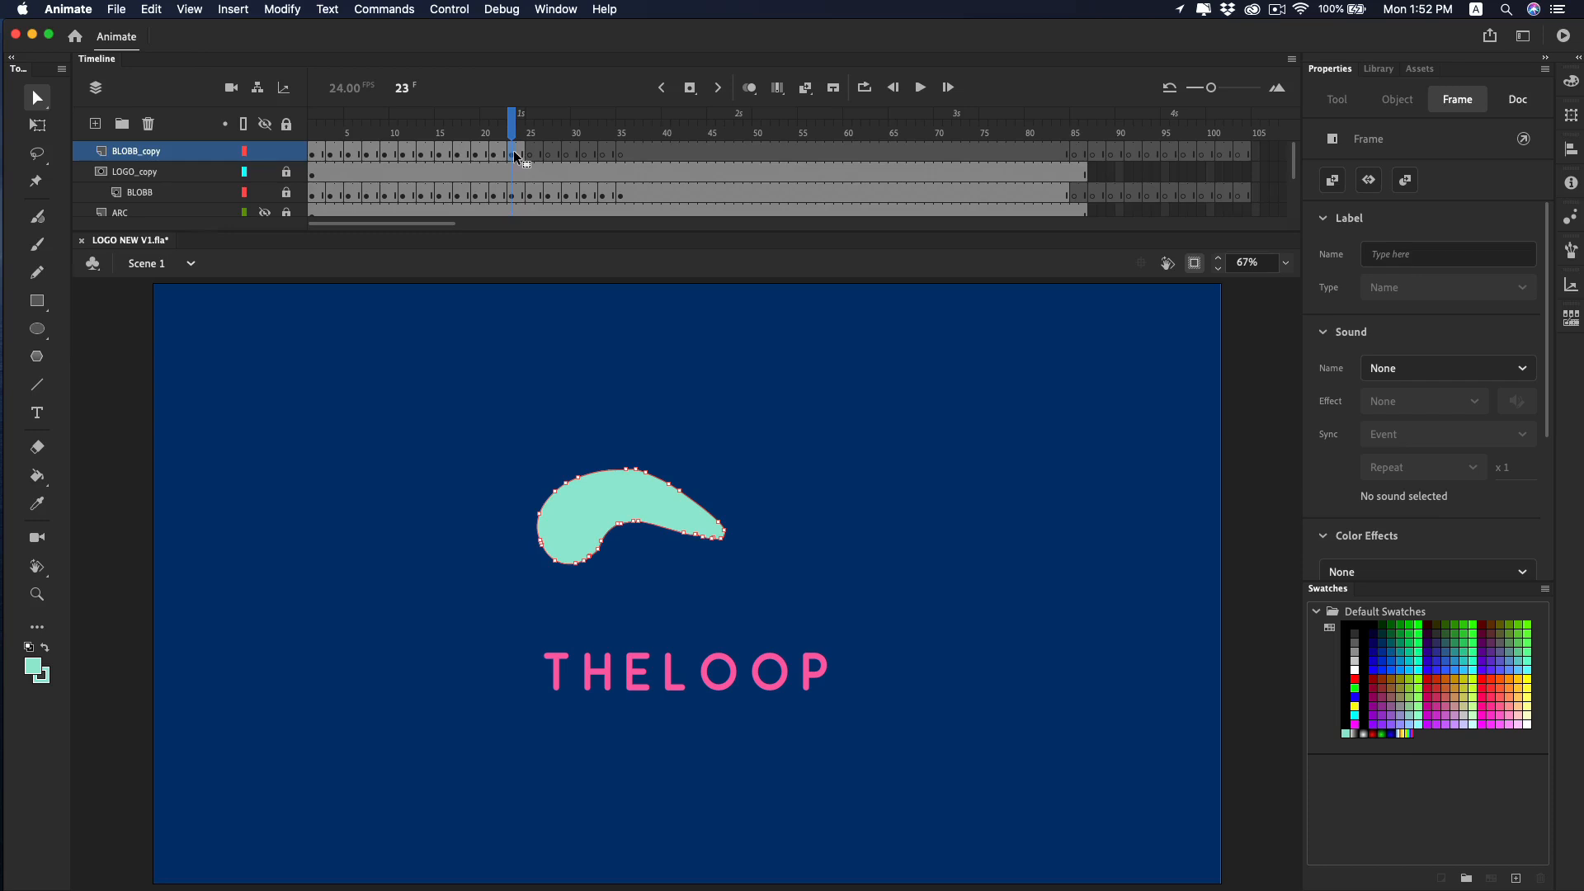
left_click(704, 555)
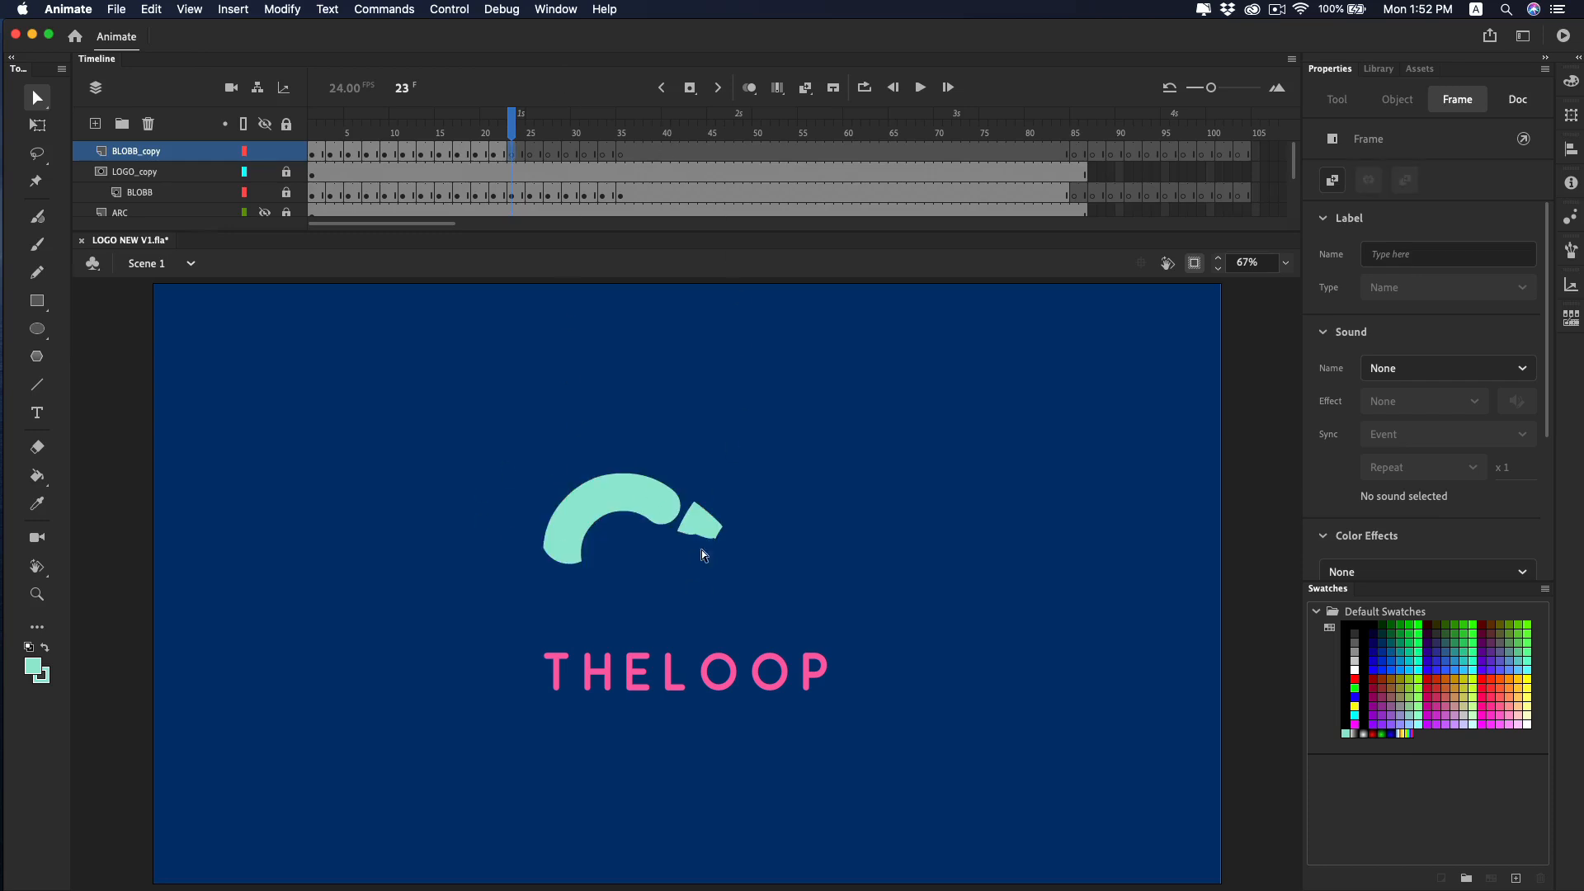
key("z")
left_click(706, 544)
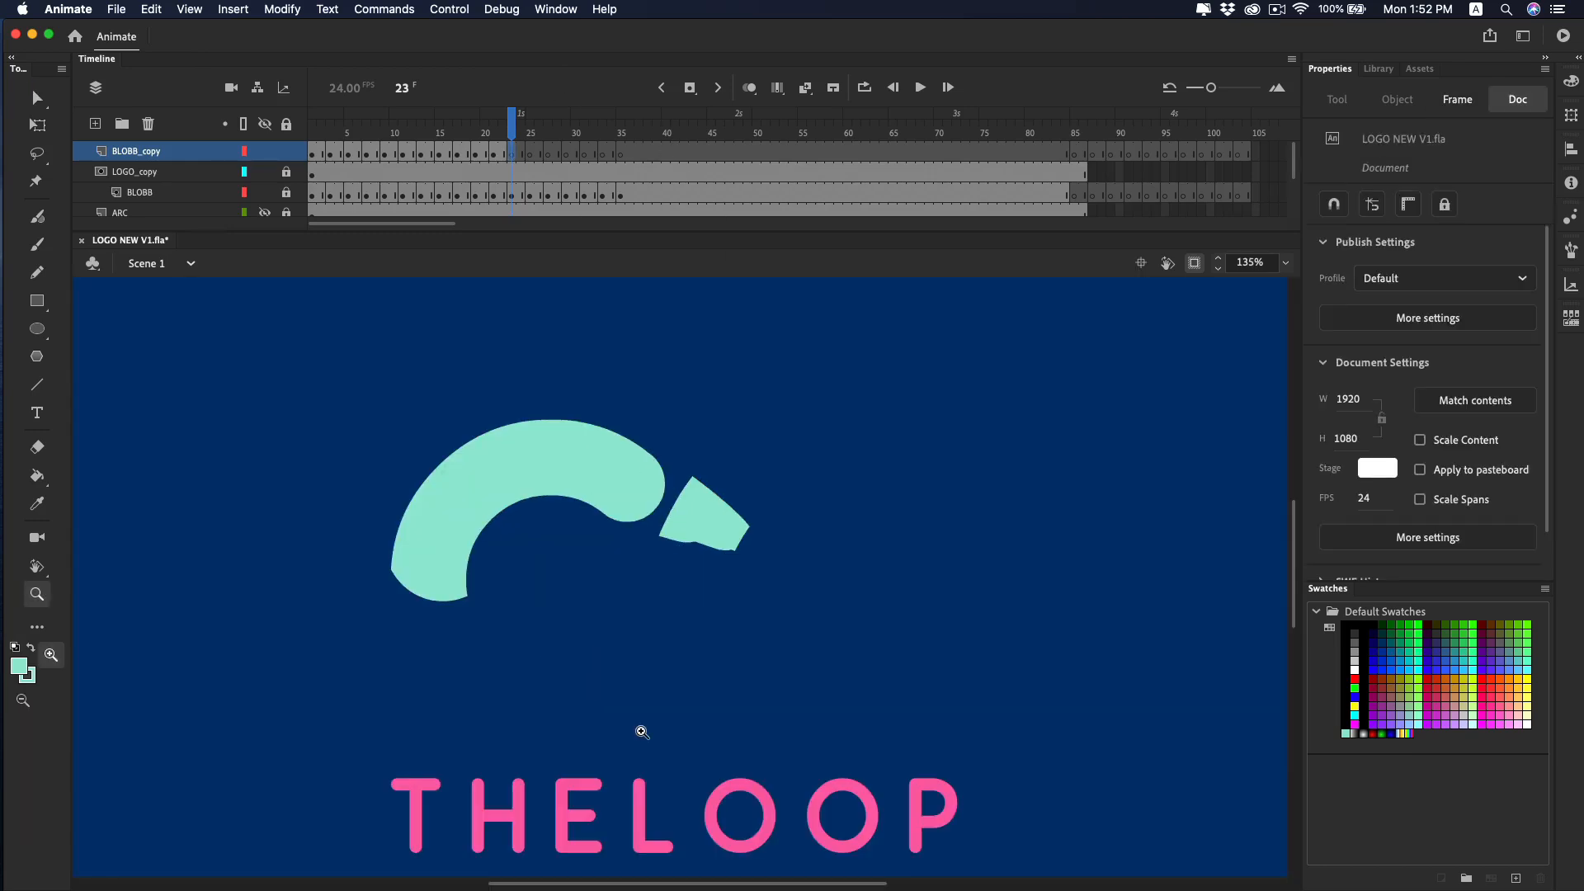
key("shift+h")
mouse_move(720, 560)
left_mouse_down()
mouse_move(831, 488)
mouse_move(754, 374)
left_mouse_up()
key("b")
key("super+z")
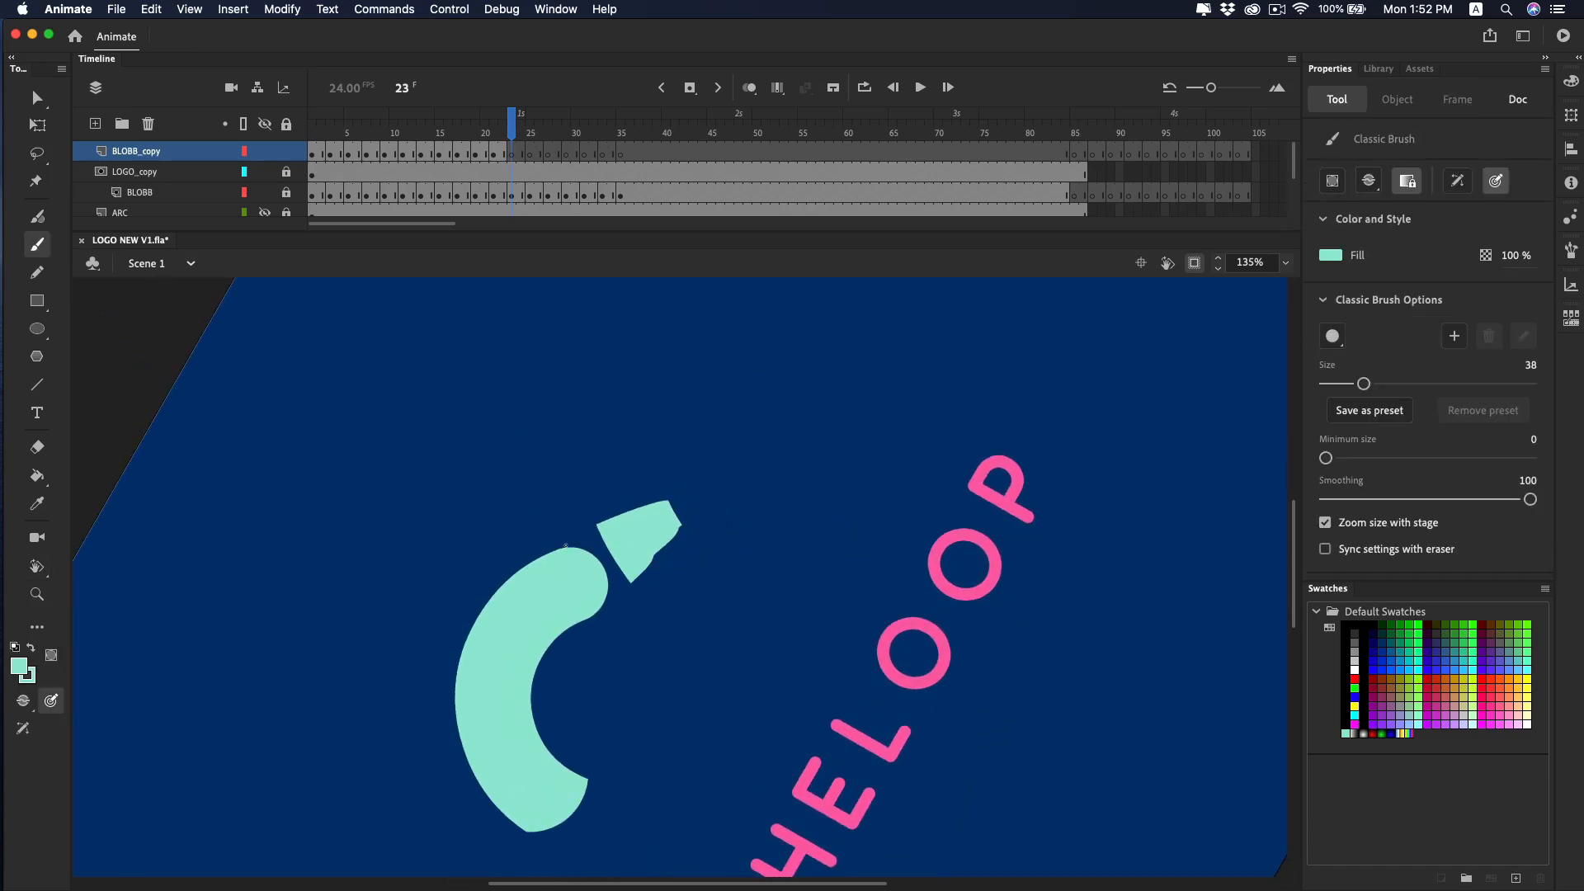
key("super+z")
left_click_drag(547, 557, 647, 505)
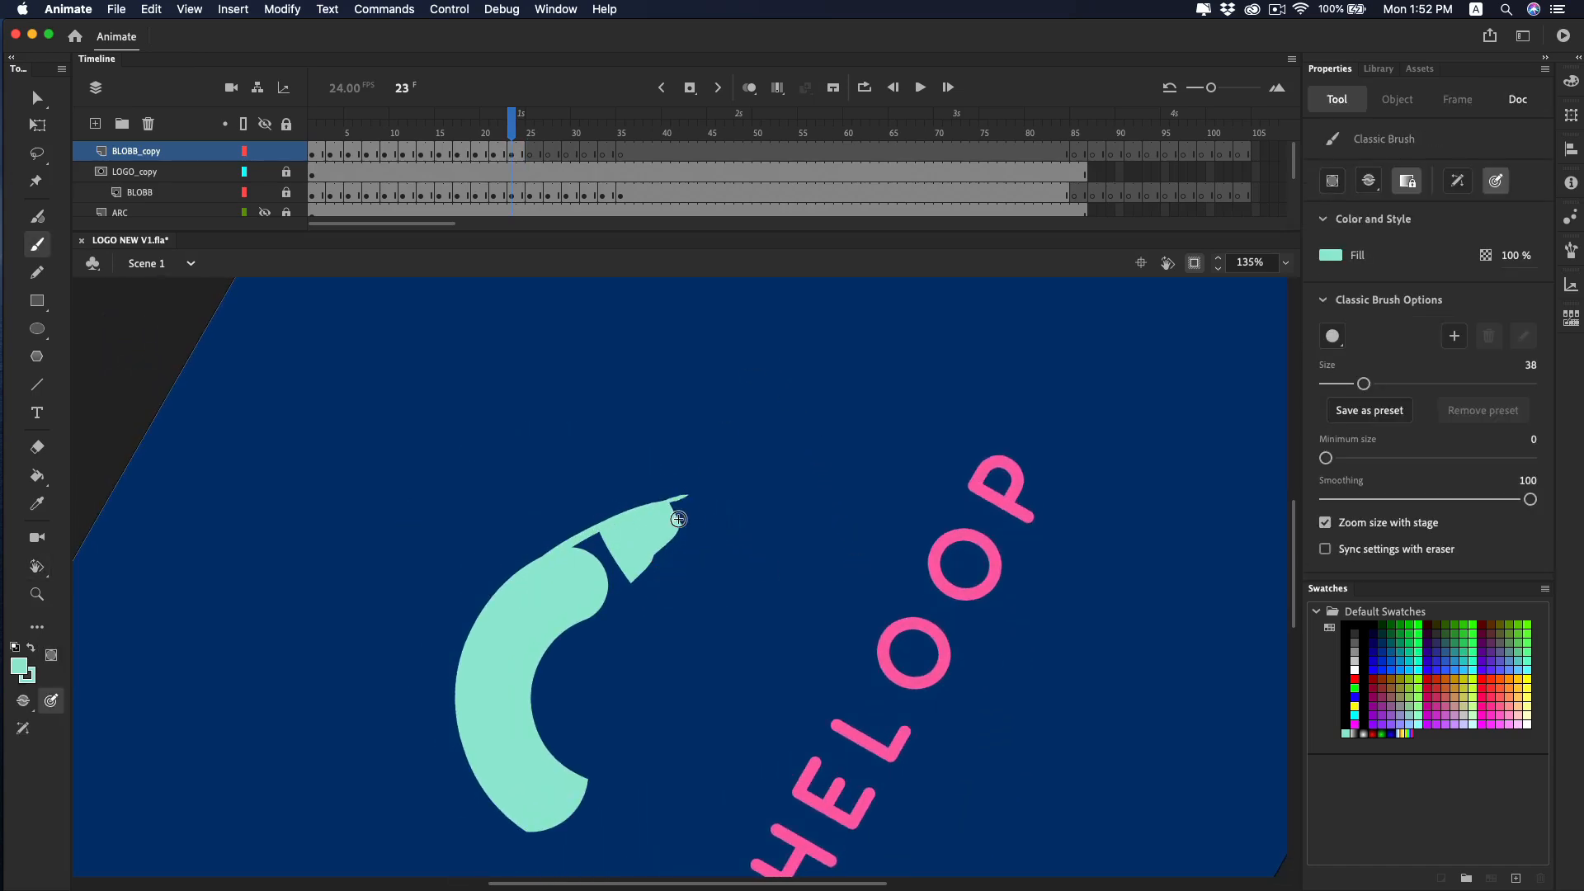
Paint the tail's tip and inner edge and fill the gaps so it joins the arc as one tapered mint shape.
left_click_drag(575, 626, 664, 557)
key("super+z")
left_click_drag(575, 624, 677, 542)
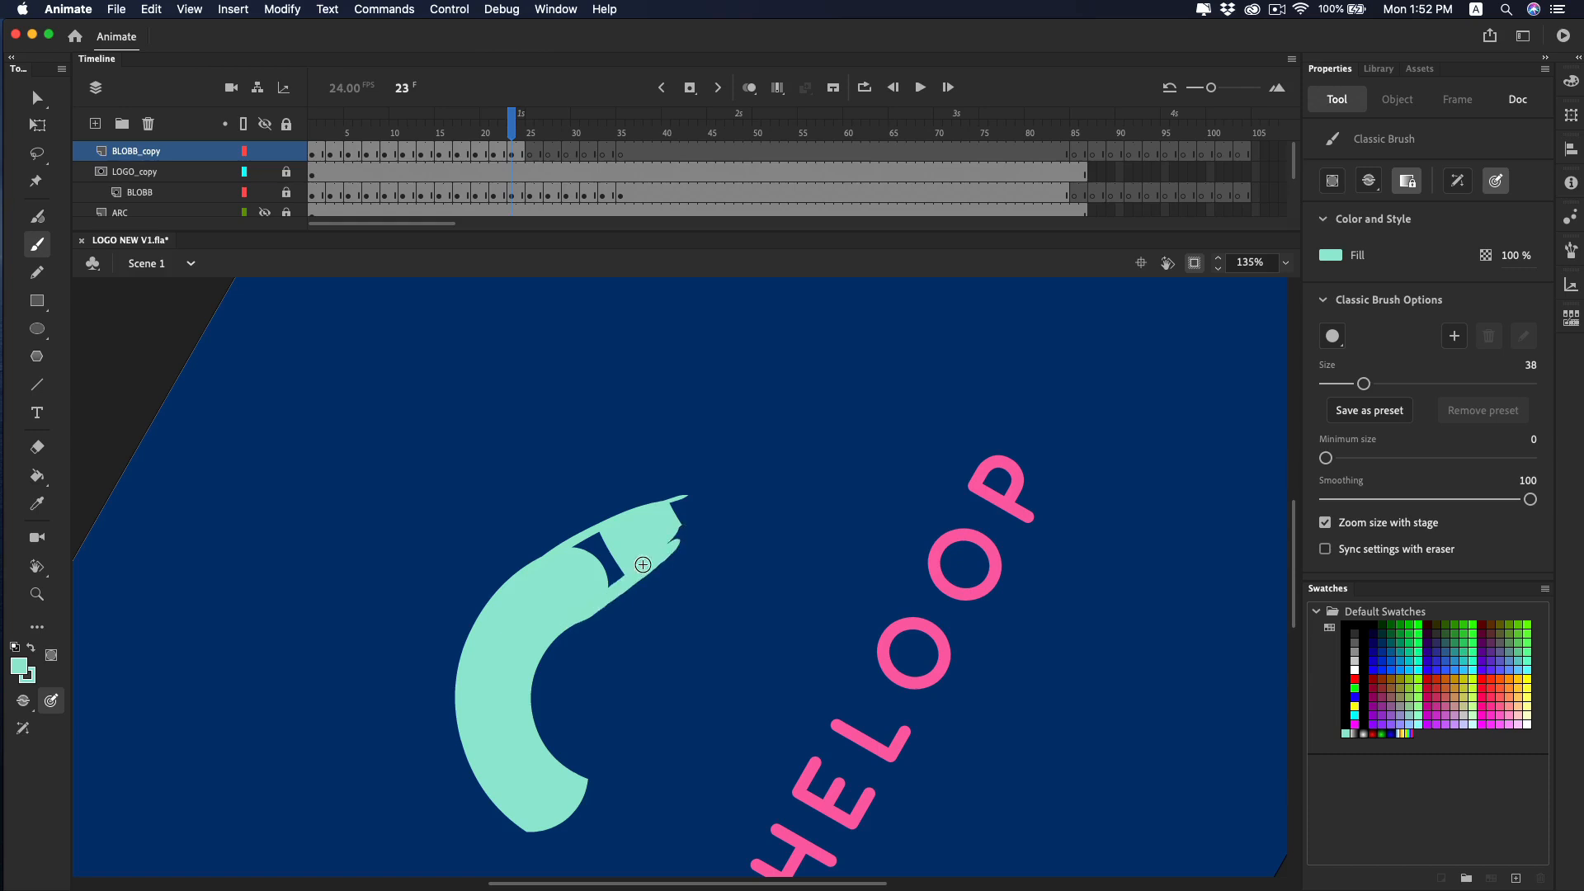
key("super+z")
left_click_drag(569, 624, 664, 566)
key("super+z")
left_click_drag(672, 503, 635, 565)
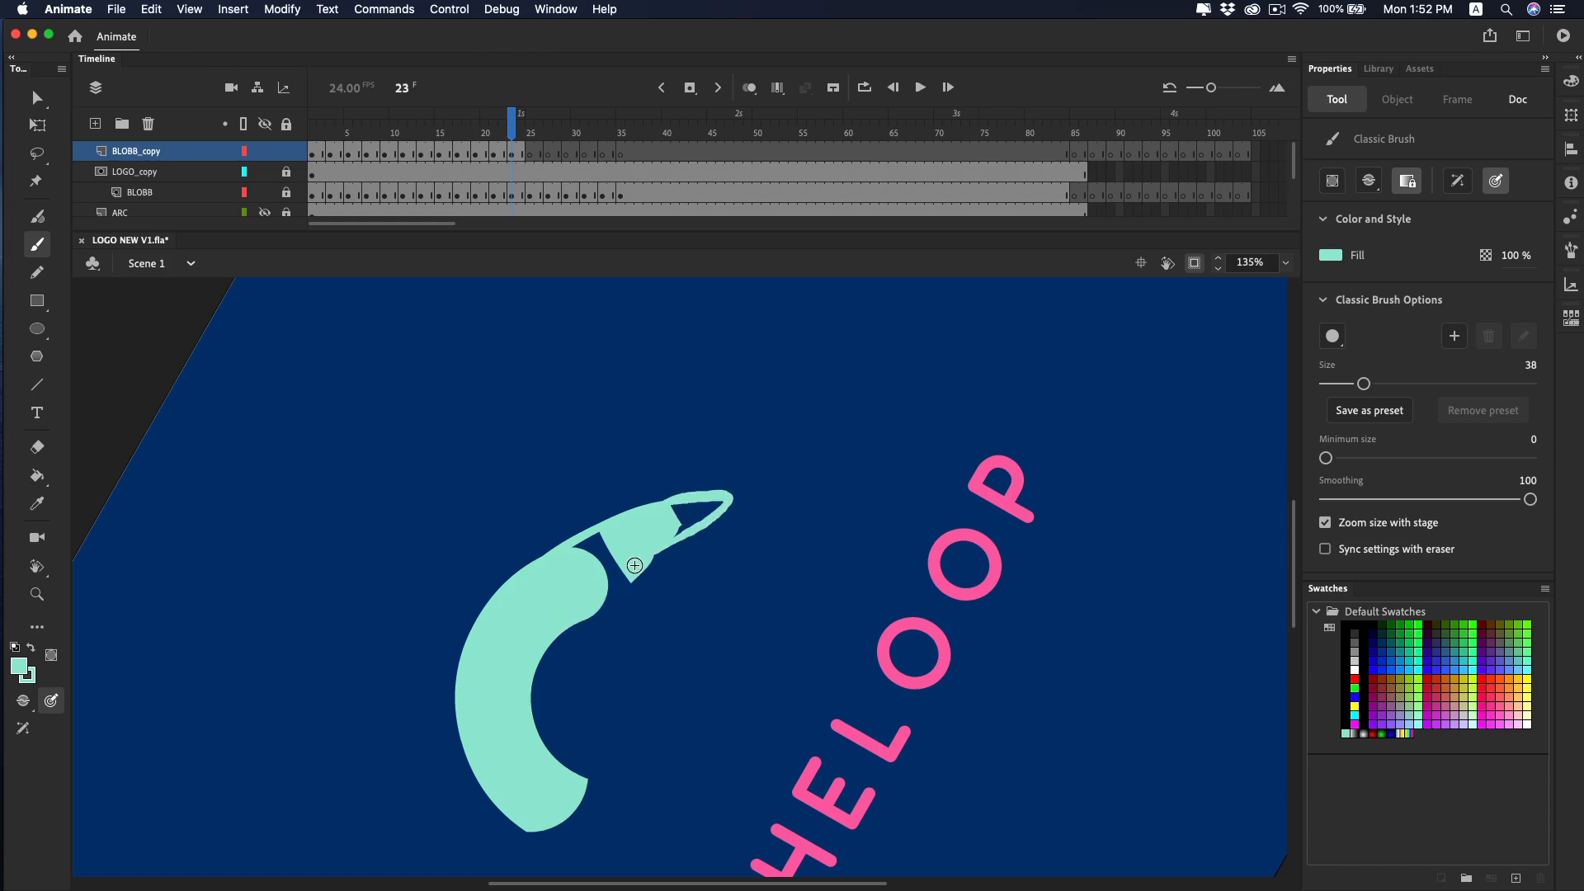
key("super+z")
mouse_move(572, 624)
left_mouse_down()
mouse_move(723, 508)
mouse_move(622, 533)
mouse_move(578, 594)
mouse_move(615, 566)
left_mouse_up()
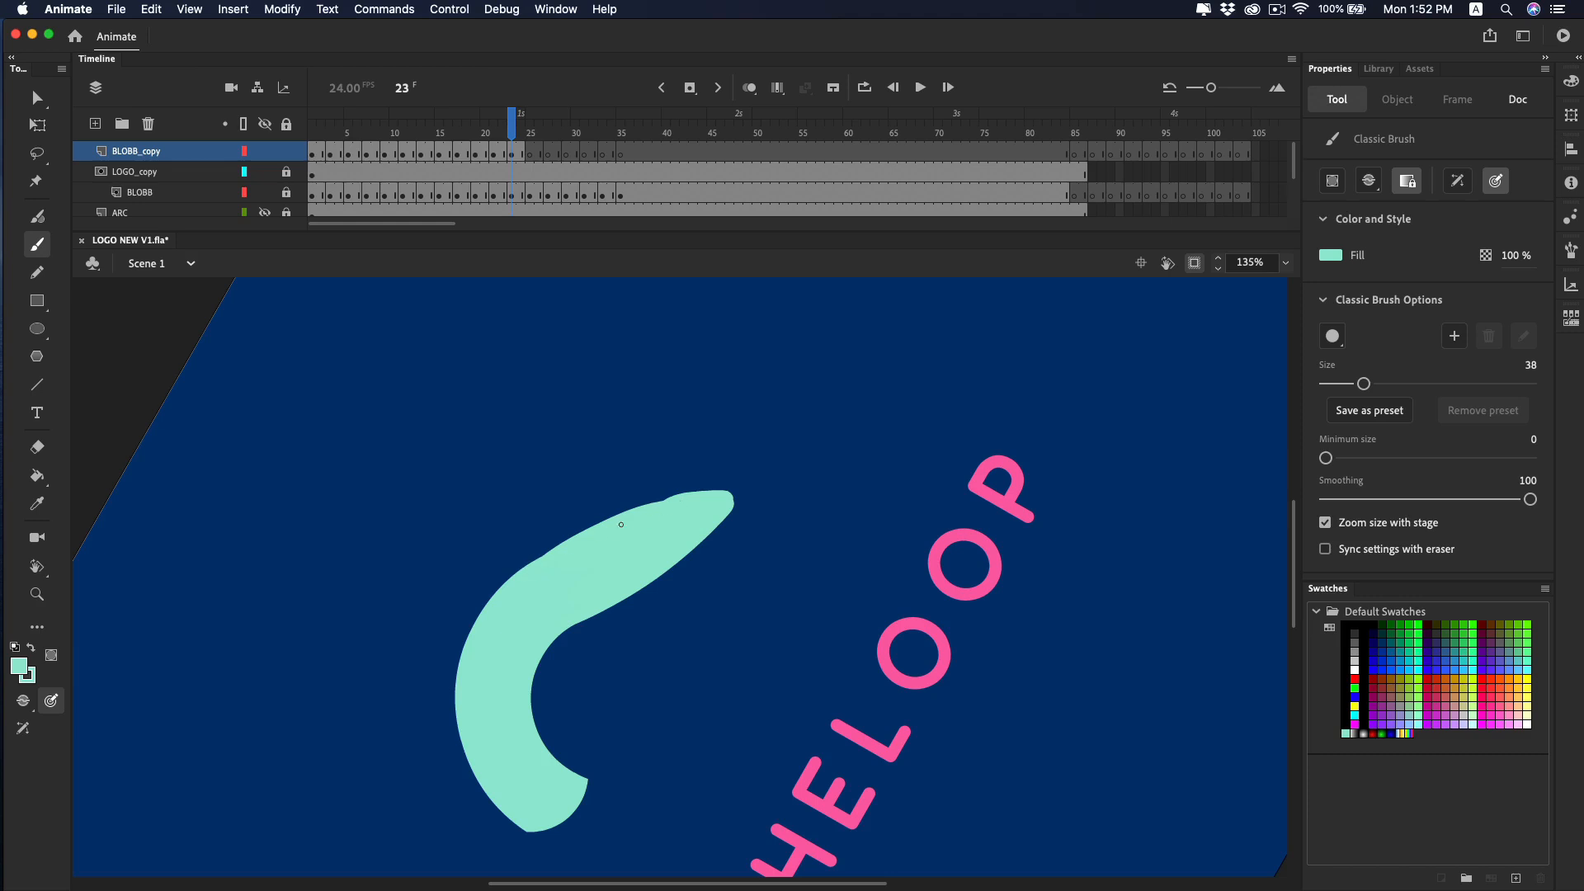
Trim the inner edge of the painted tail on frame 23 with the Eraser.
key("e")
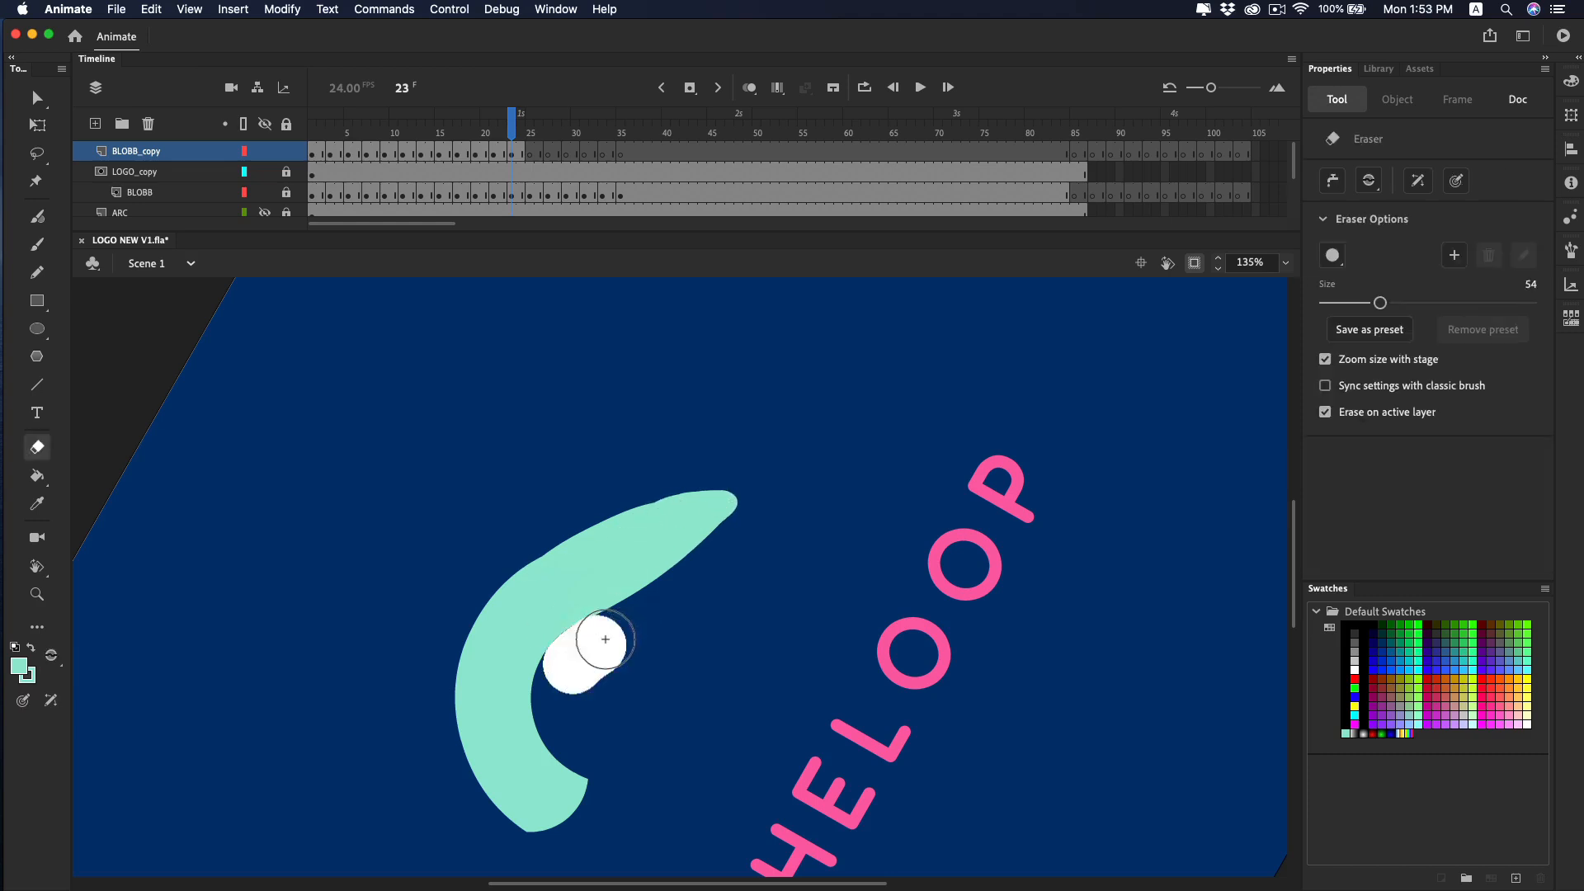
key("shift+h")
left_click_drag(730, 574, 790, 679)
key("z")
left_click(790, 681, "alt")
left_click(810, 661, "alt")
Brush a rounded mint bulge onto the upper end of the C-shaped arc on frame 25 of BLOBB_copy.
key("period")
key("period")
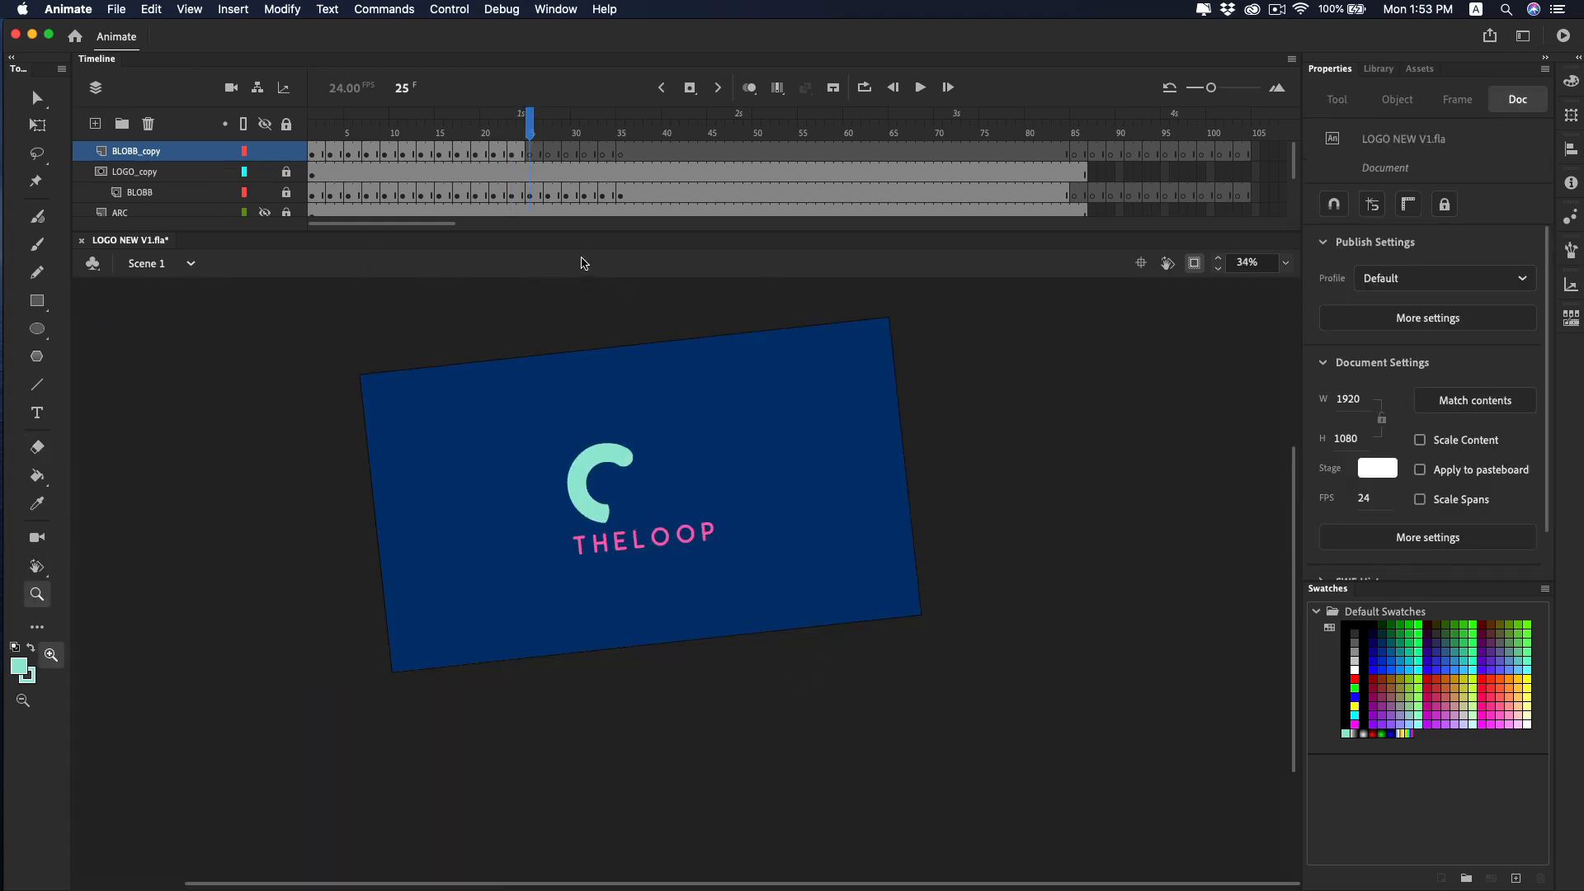
key("period")
key("period")
key("comma")
key("comma")
left_click(706, 477)
left_click(613, 519)
left_click_drag(598, 624, 562, 581)
key("b")
key("super+z")
mouse_move(428, 603)
left_mouse_down()
mouse_move(491, 611)
mouse_move(471, 566)
left_mouse_up()
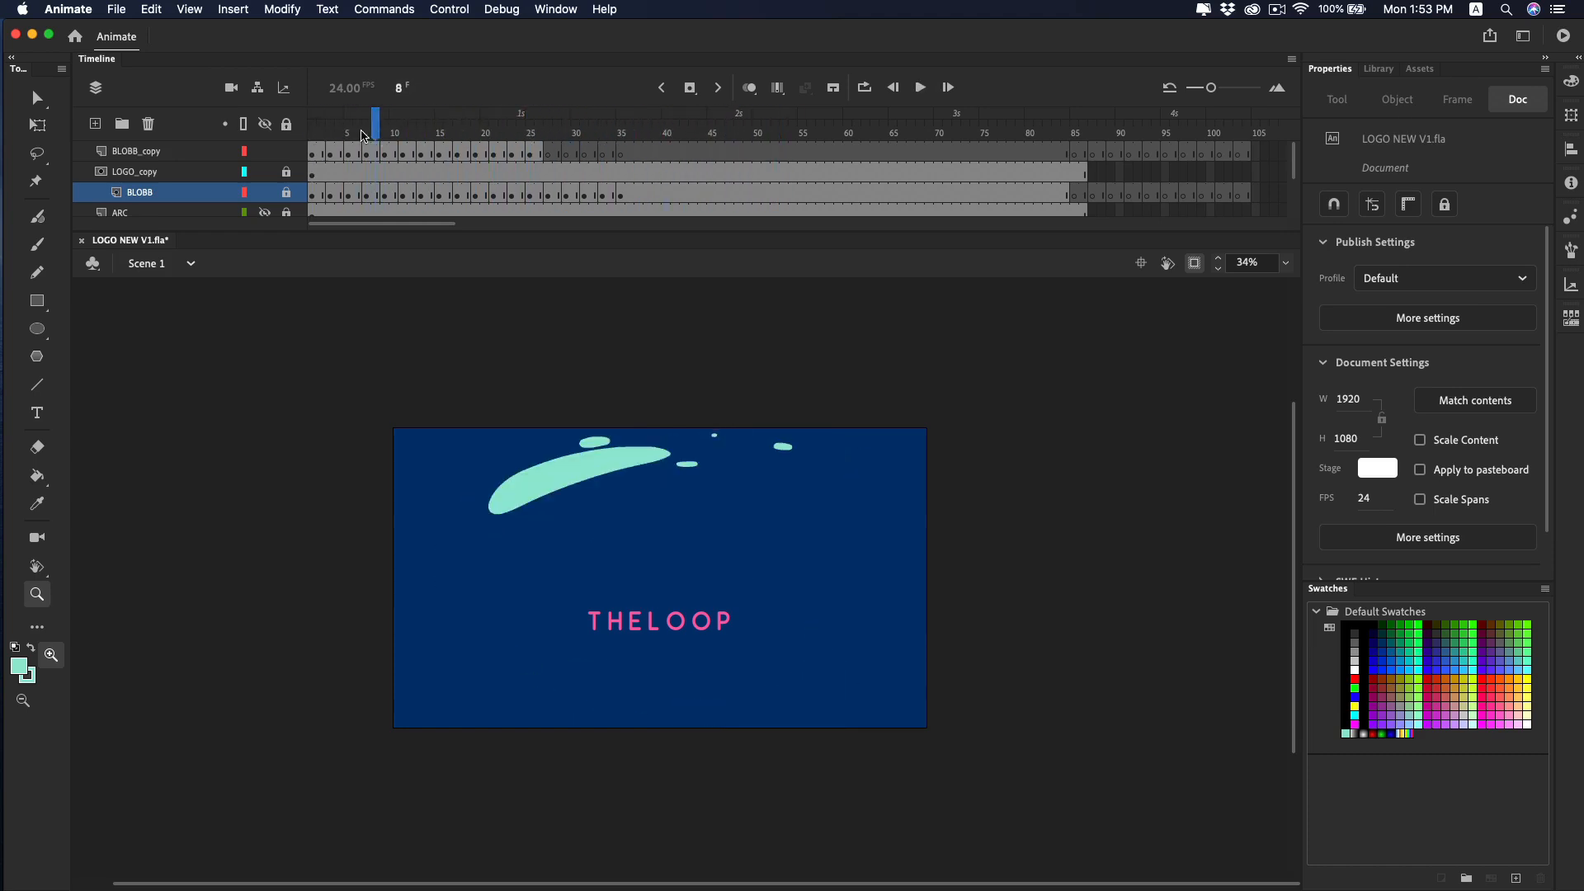
Turn on onion skinning and paint two small droplets trailing behind the tail on frame 23 of BLOBB_copy.
left_click(459, 151)
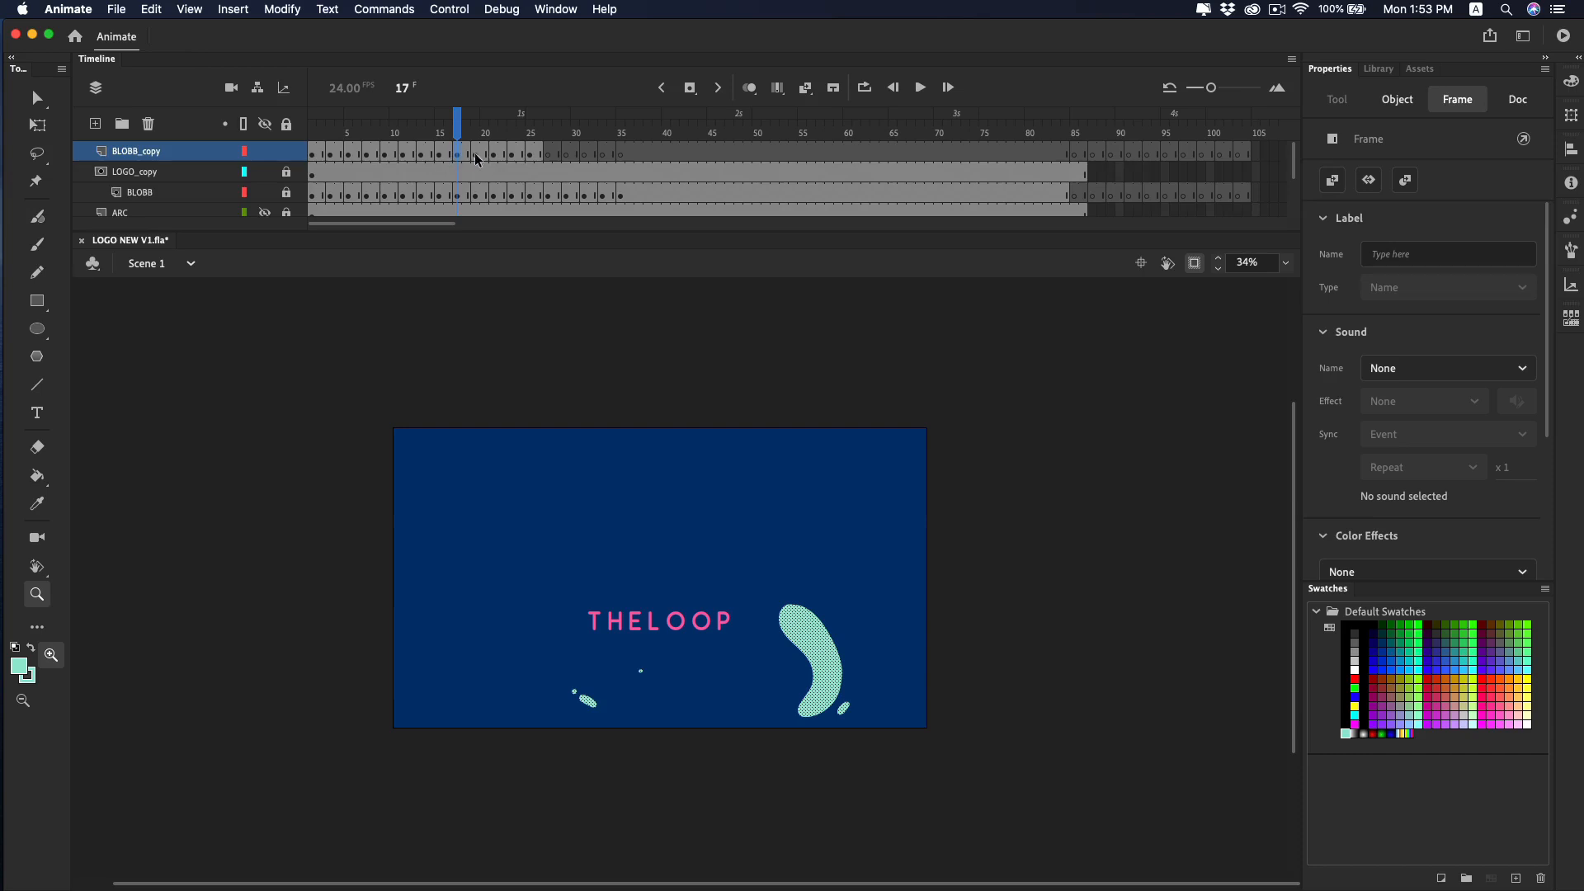
key("alt+period")
key("alt+period")
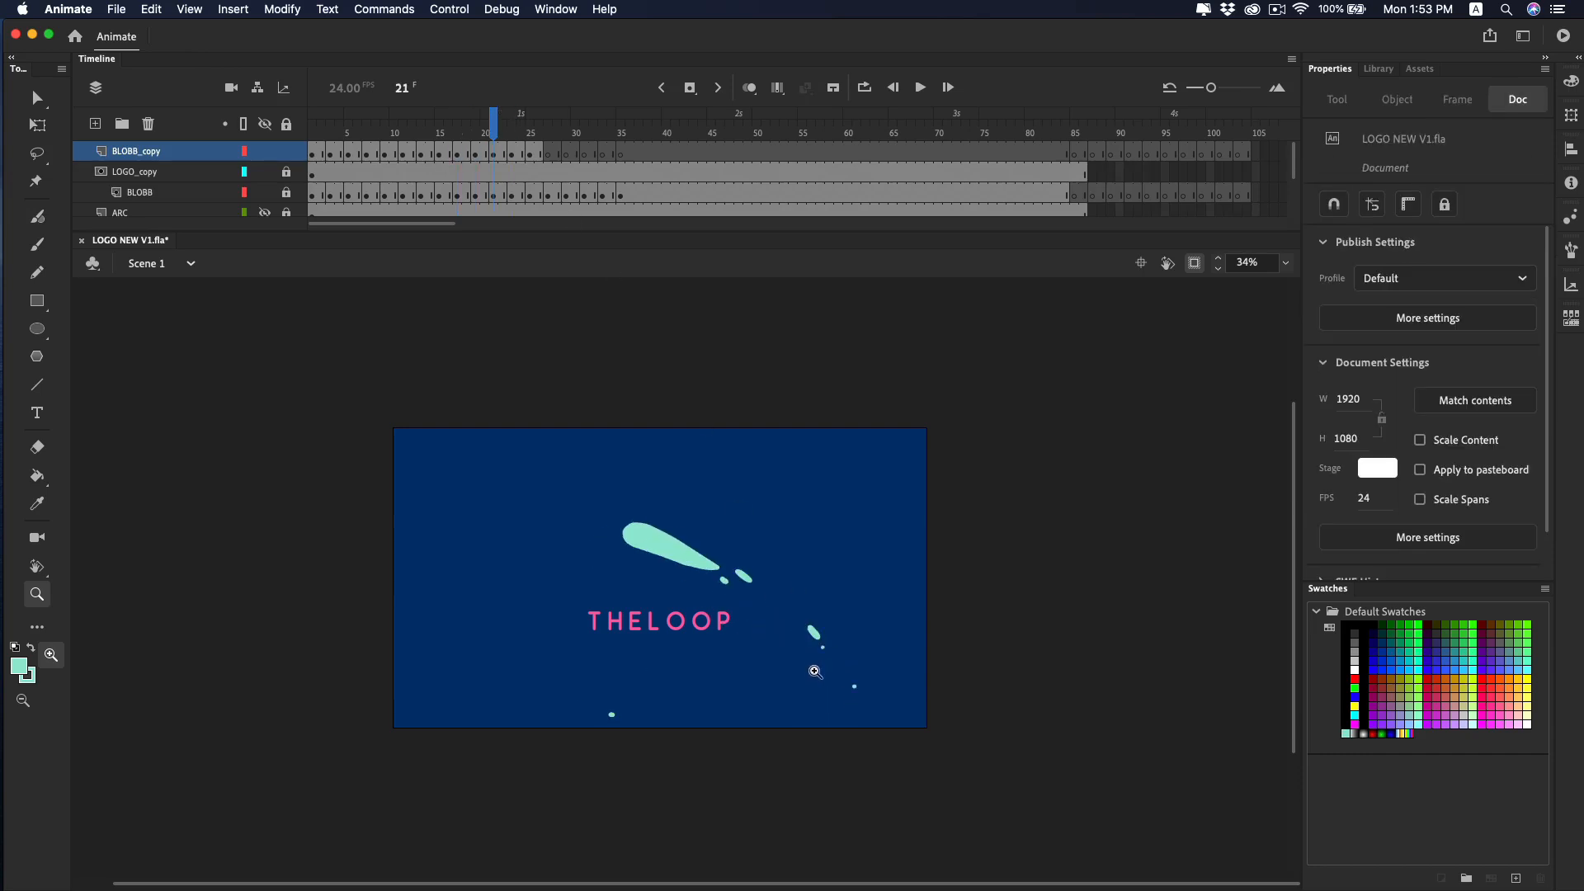
key("alt+shift+o")
key("alt+period")
key("alt+period")
left_click(744, 604)
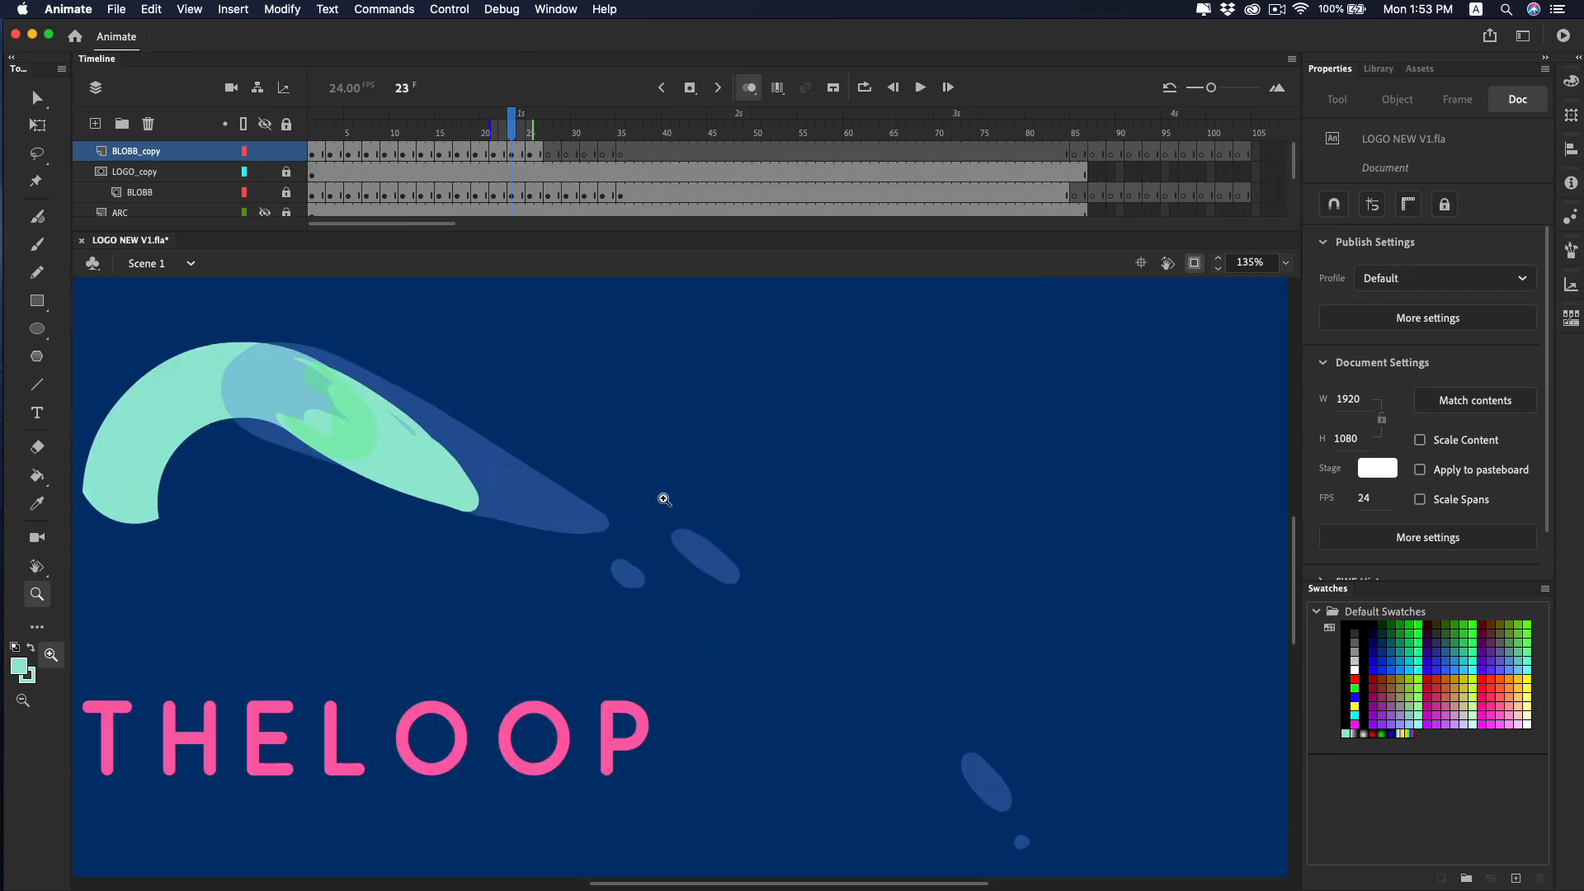
key("b")
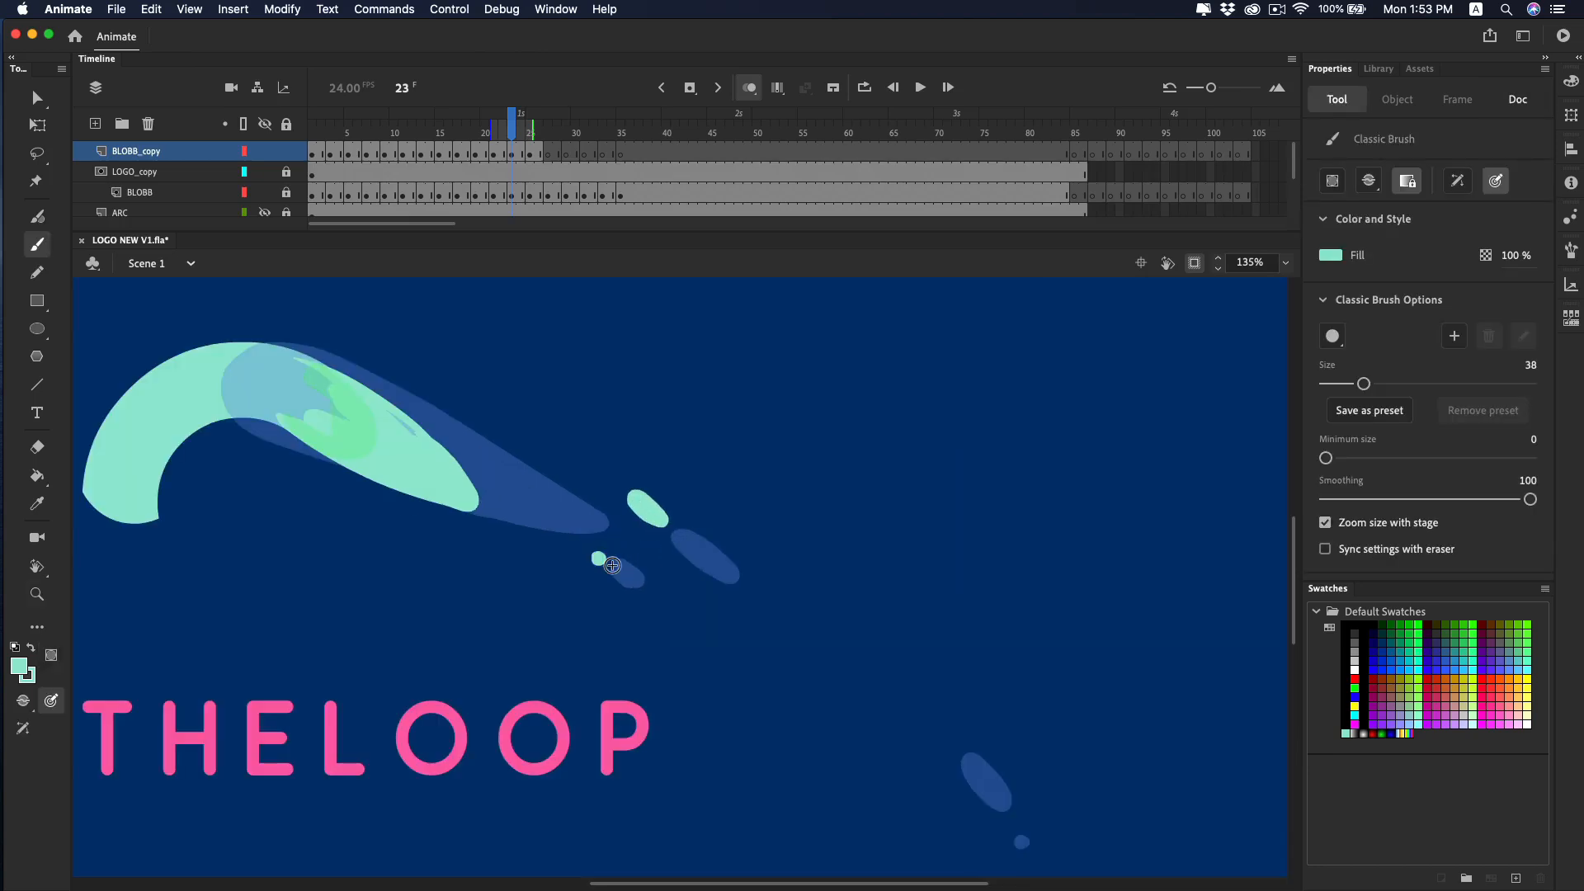
Paint progressively smaller trailing droplets on frames 25, 27 and 29, following the onion-skinned positions.
key("alt+period")
key("alt+period")
left_click_drag(616, 487, 618, 489)
left_click(637, 496)
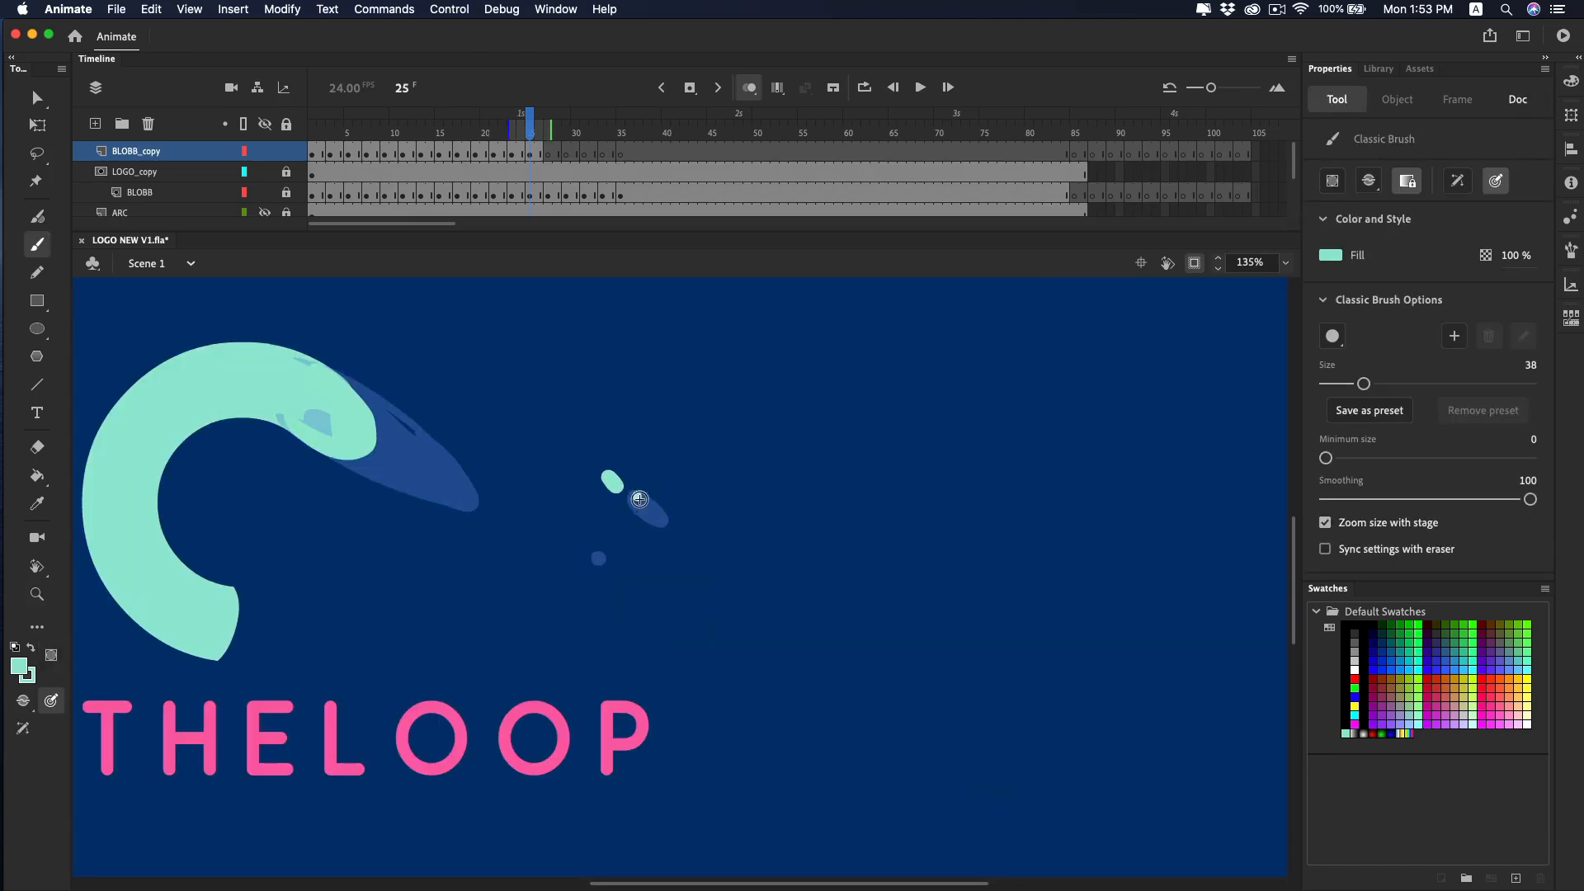
key("period")
key("period")
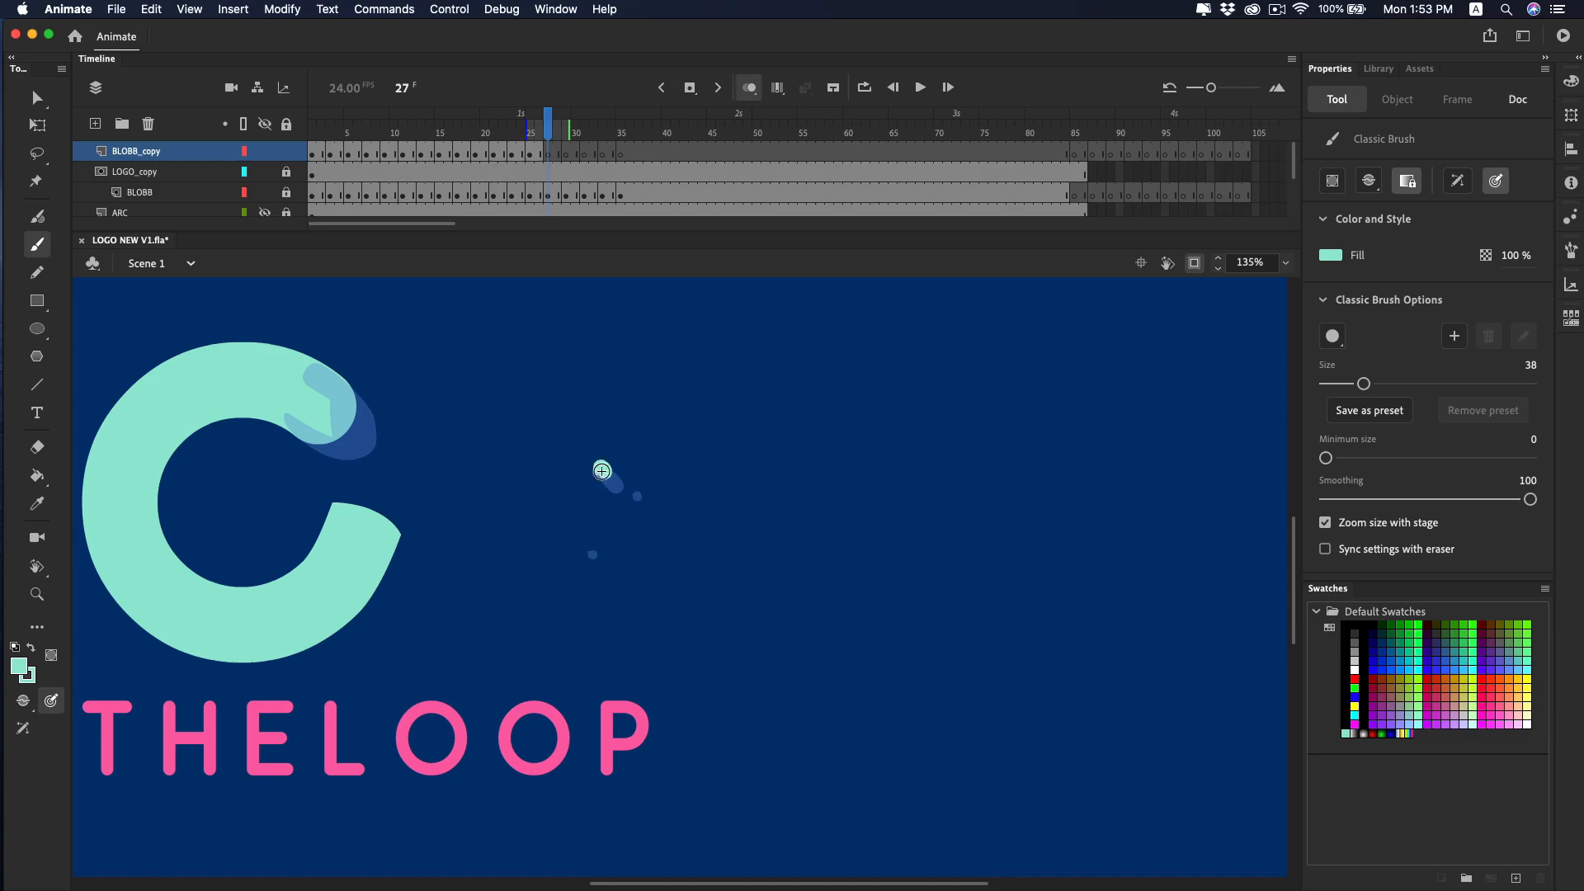
key("period")
key("period")
left_click(596, 459)
Paint the two distant droplets to the lower right of the text on frame 23, guided by frame 21.
key("comma")
key("comma")
key("comma")
key("comma")
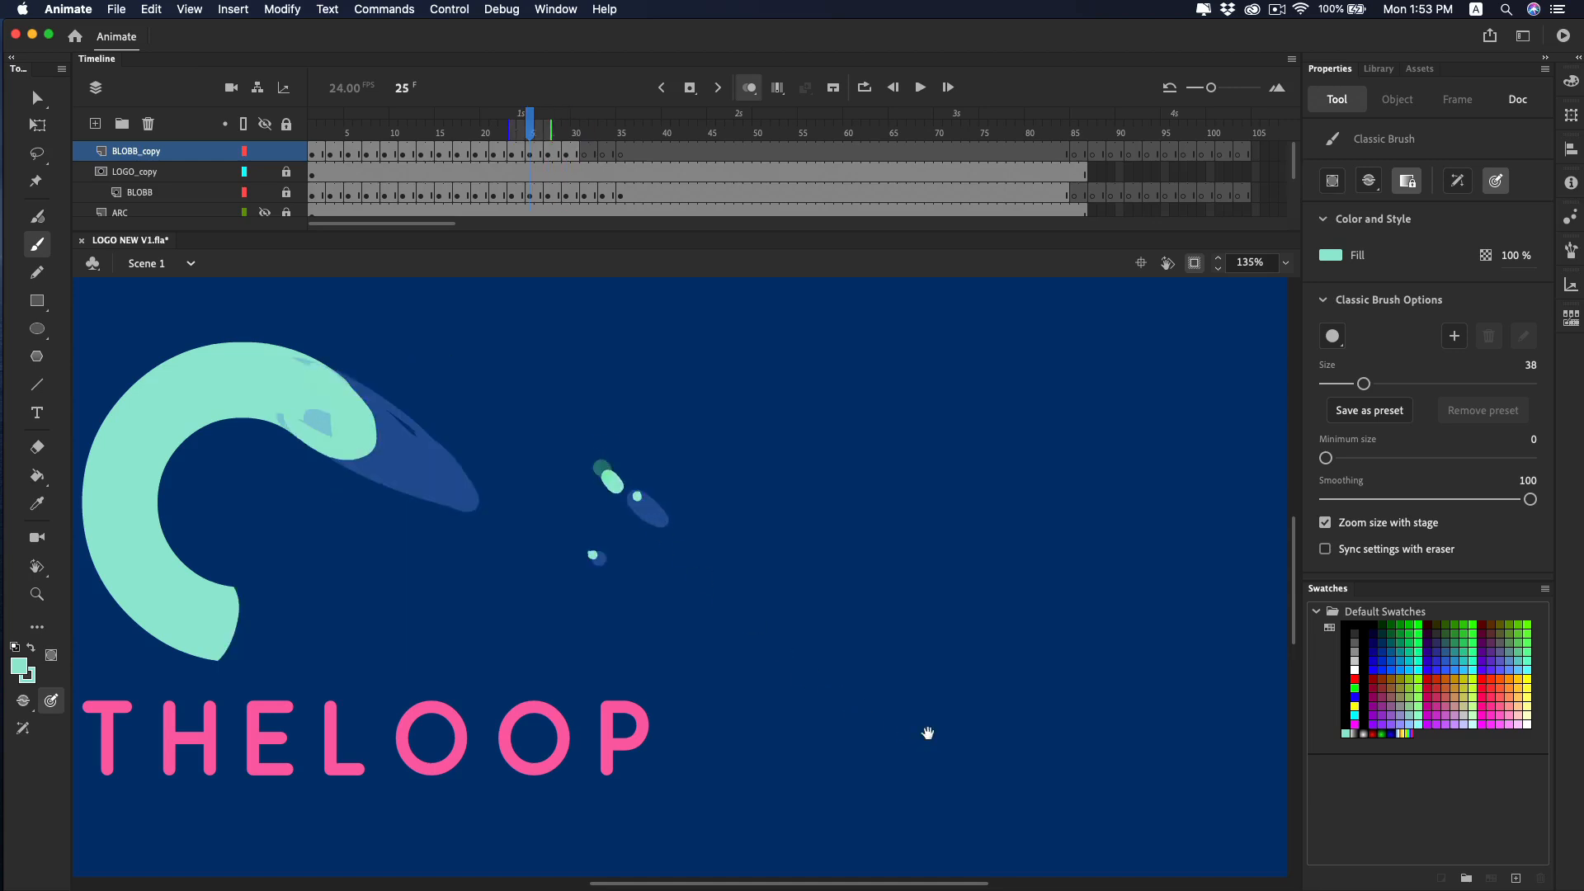
key("comma")
mouse_move(928, 733)
left_mouse_down()
mouse_move(892, 529)
mouse_move(923, 548)
left_mouse_up()
key("comma")
key("comma")
key("comma")
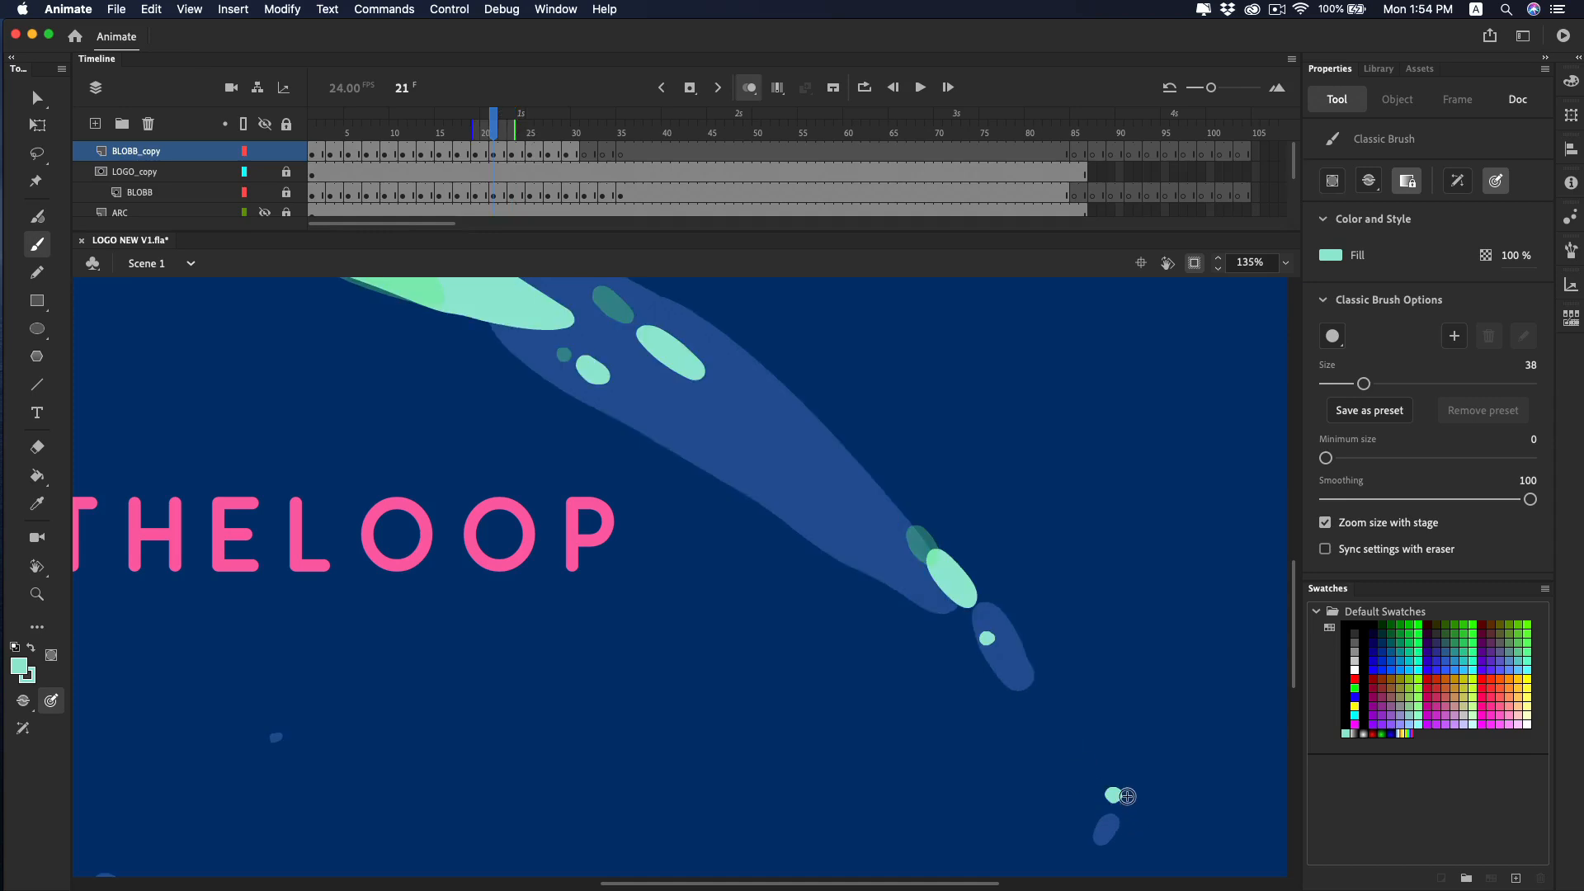
key("period")
key("period")
Paint a shrinking distant droplet to the right of the text on frames 25 and 27.
key("period")
key("period")
key("super+minus")
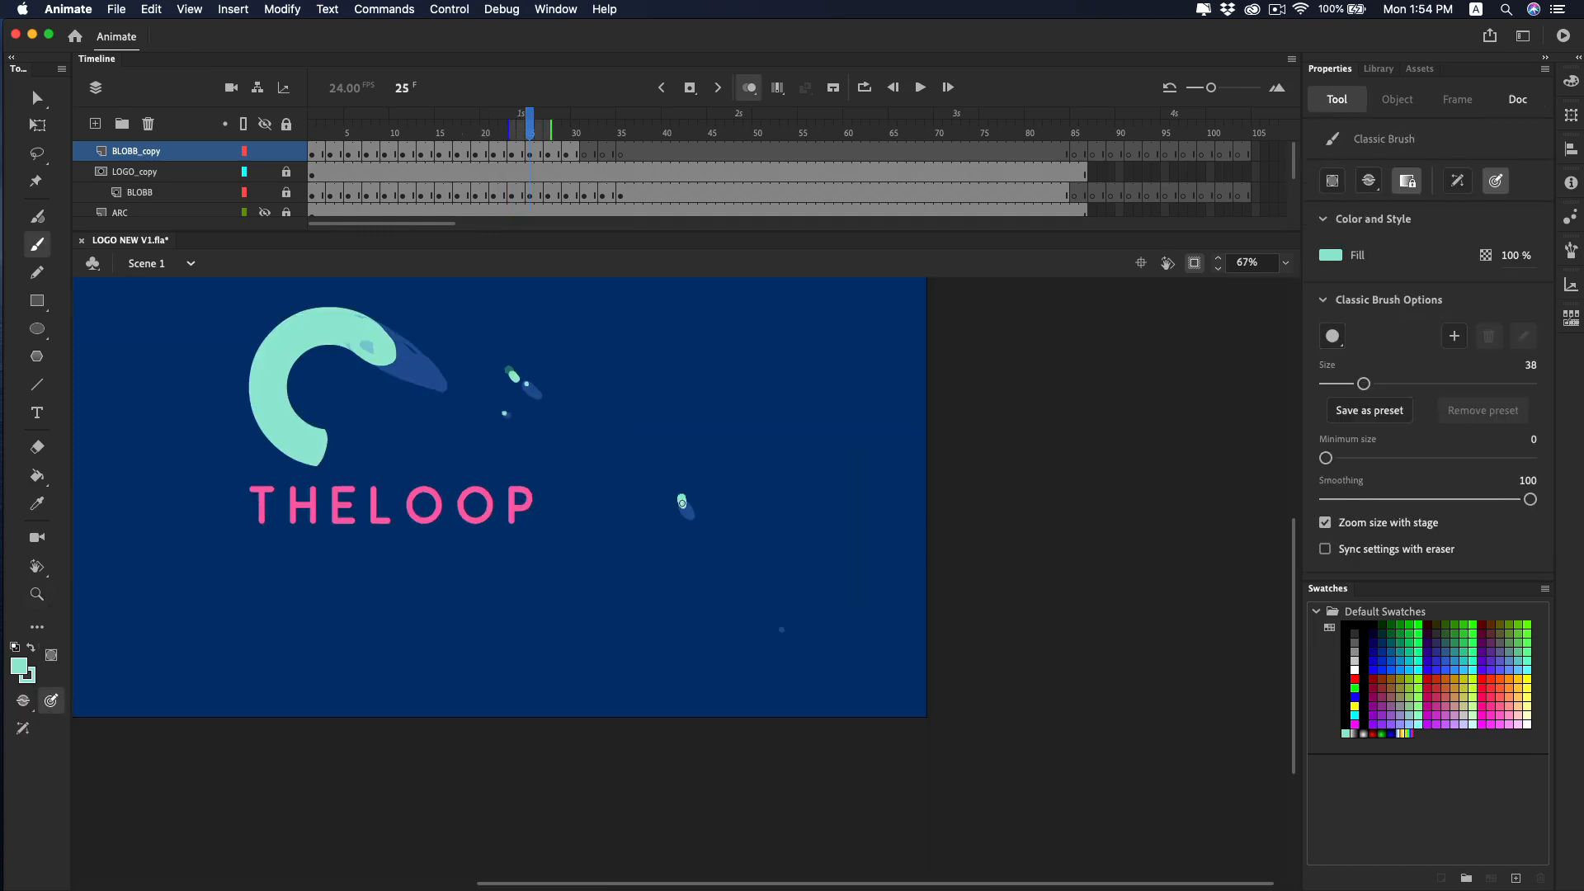
key("period")
key("period")
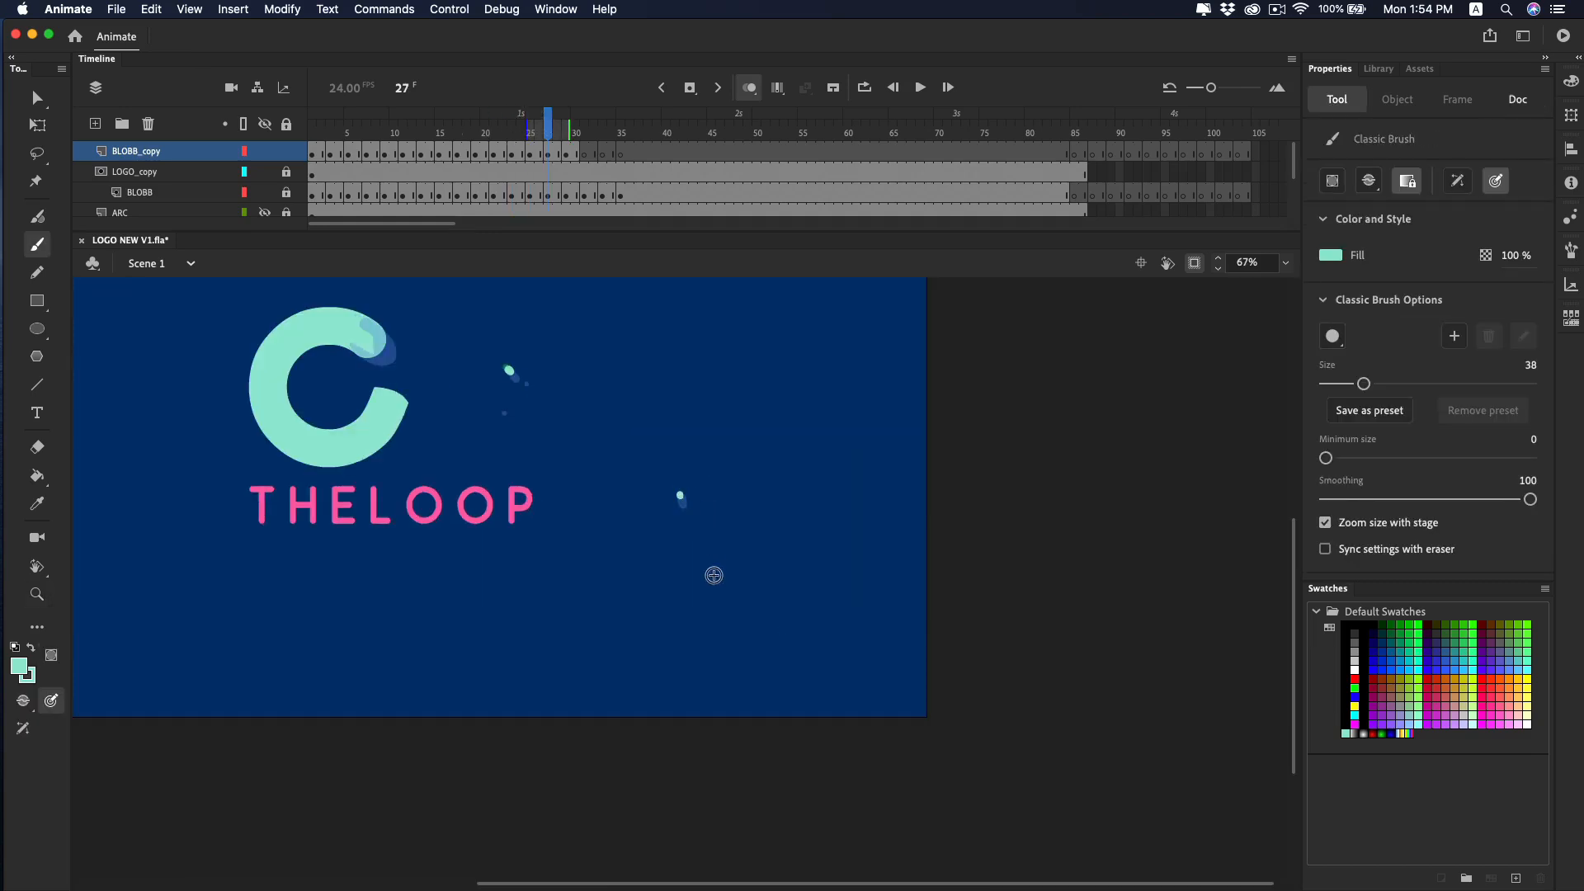
Turn off onion skinning and play the animation through to the finished logo.
key("z")
left_click(743, 630, "alt")
key("alt+shift+o")
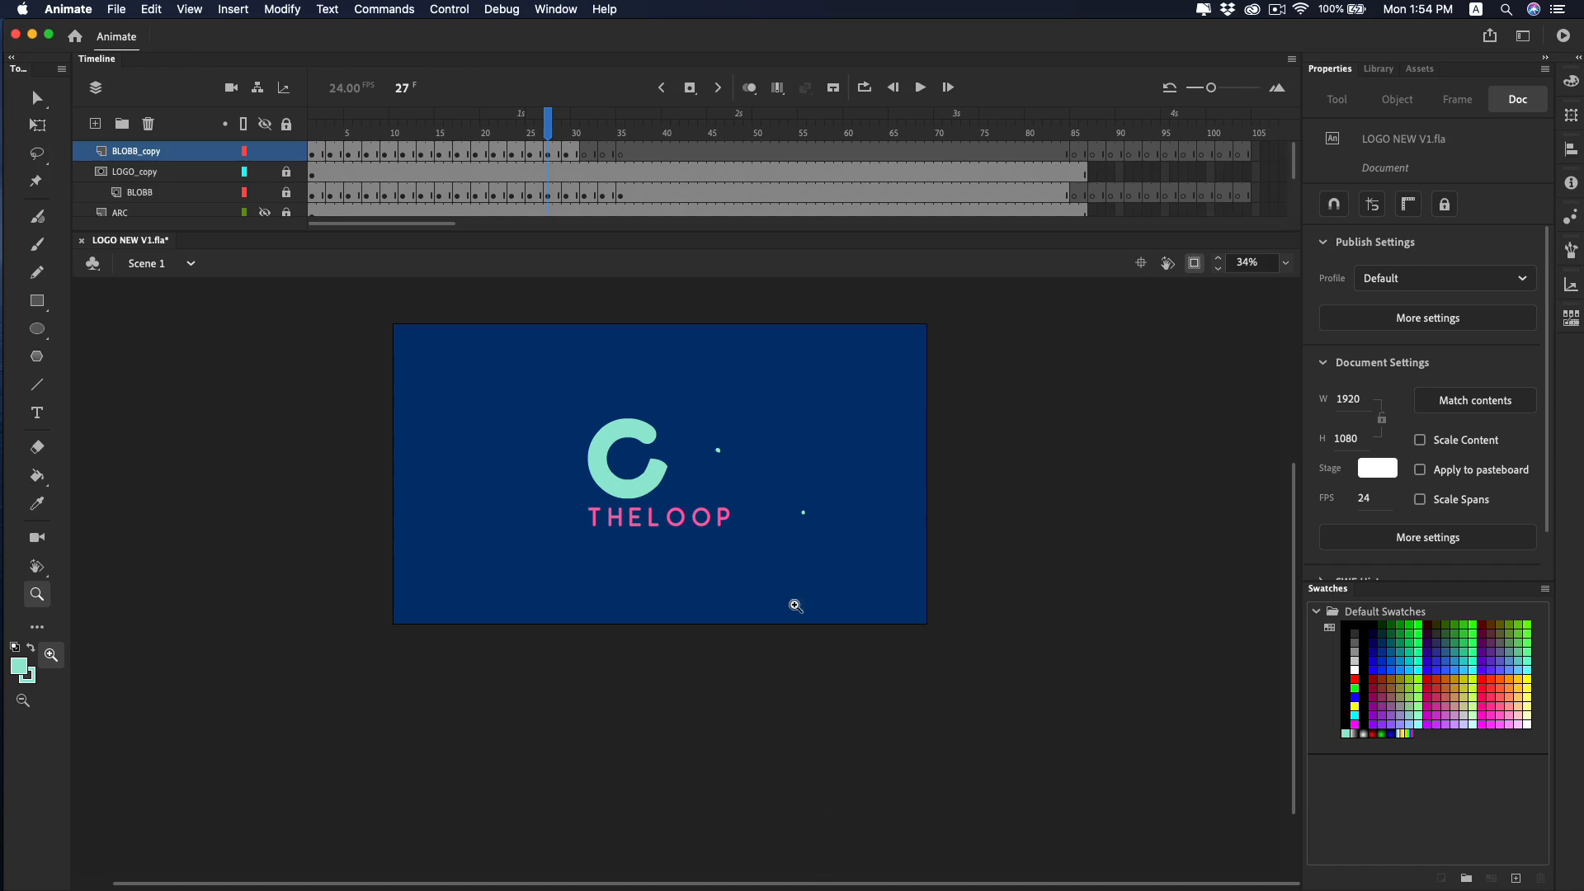
key("Return")
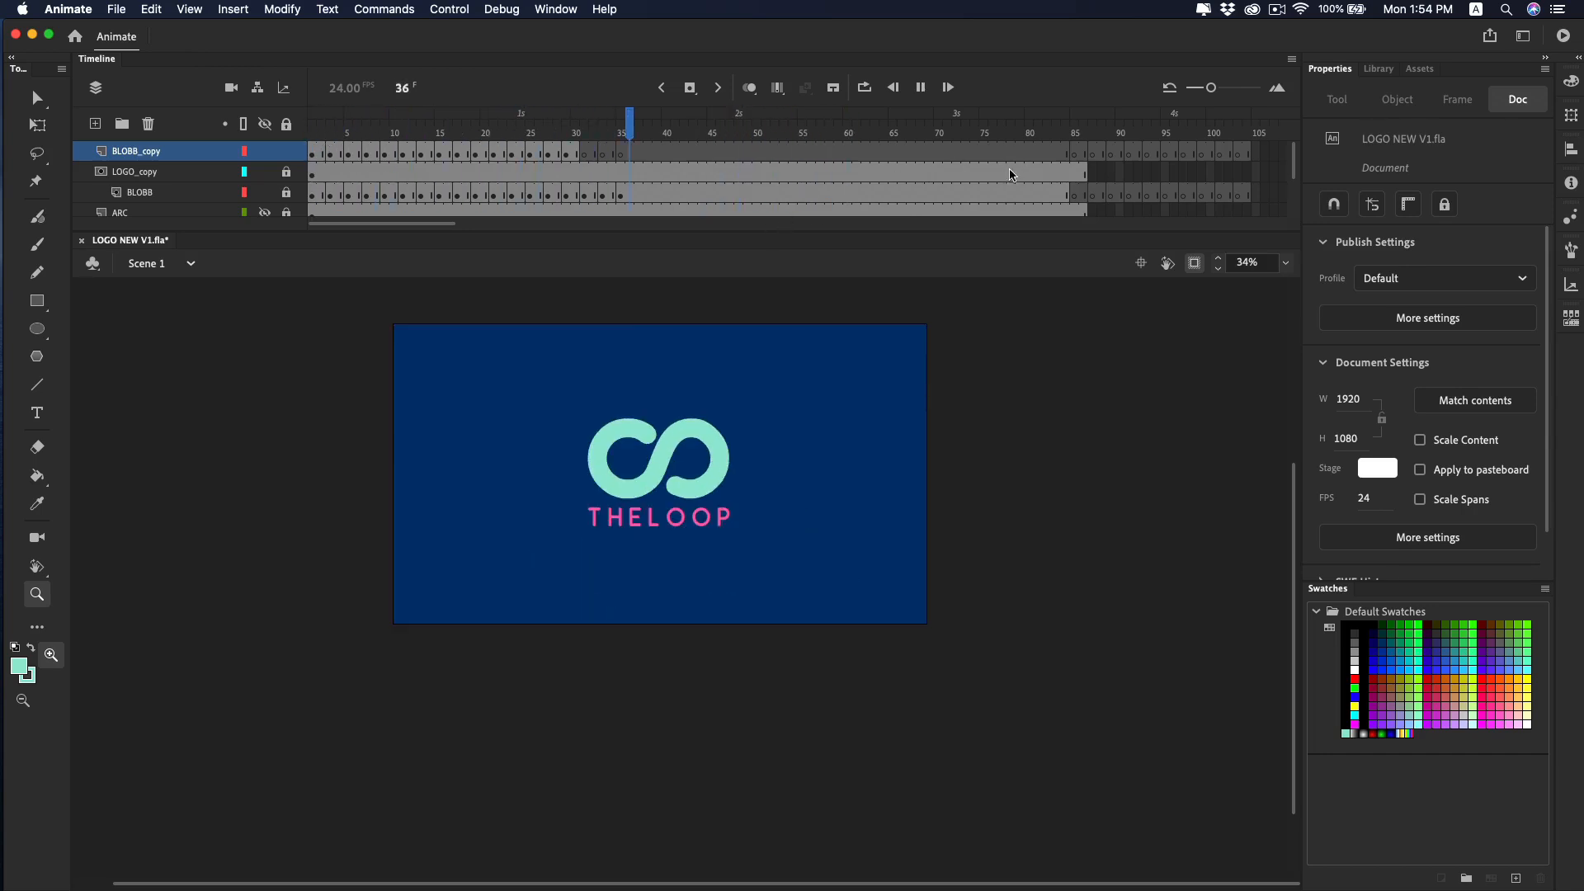
Extend the BG layer's frames to about frame 83.
scroll(1013, 175, "down", 3)
left_click(892, 172)
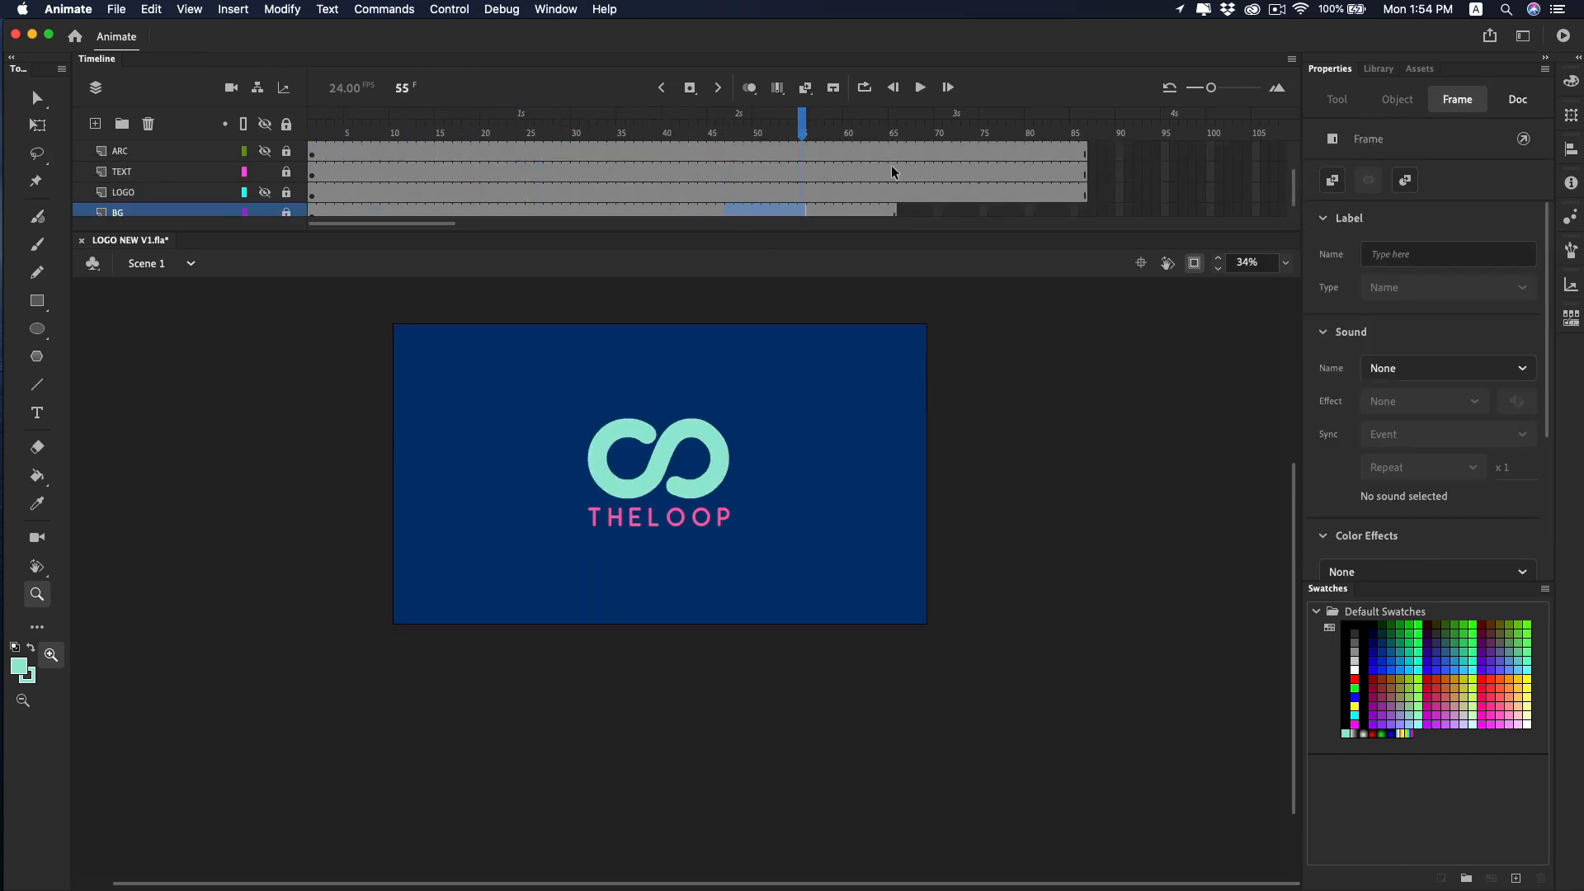
scroll(856, 163, "up", 3)
Loop playback from frame 1 to about frame 76 and review the full logo animation.
left_click(864, 86)
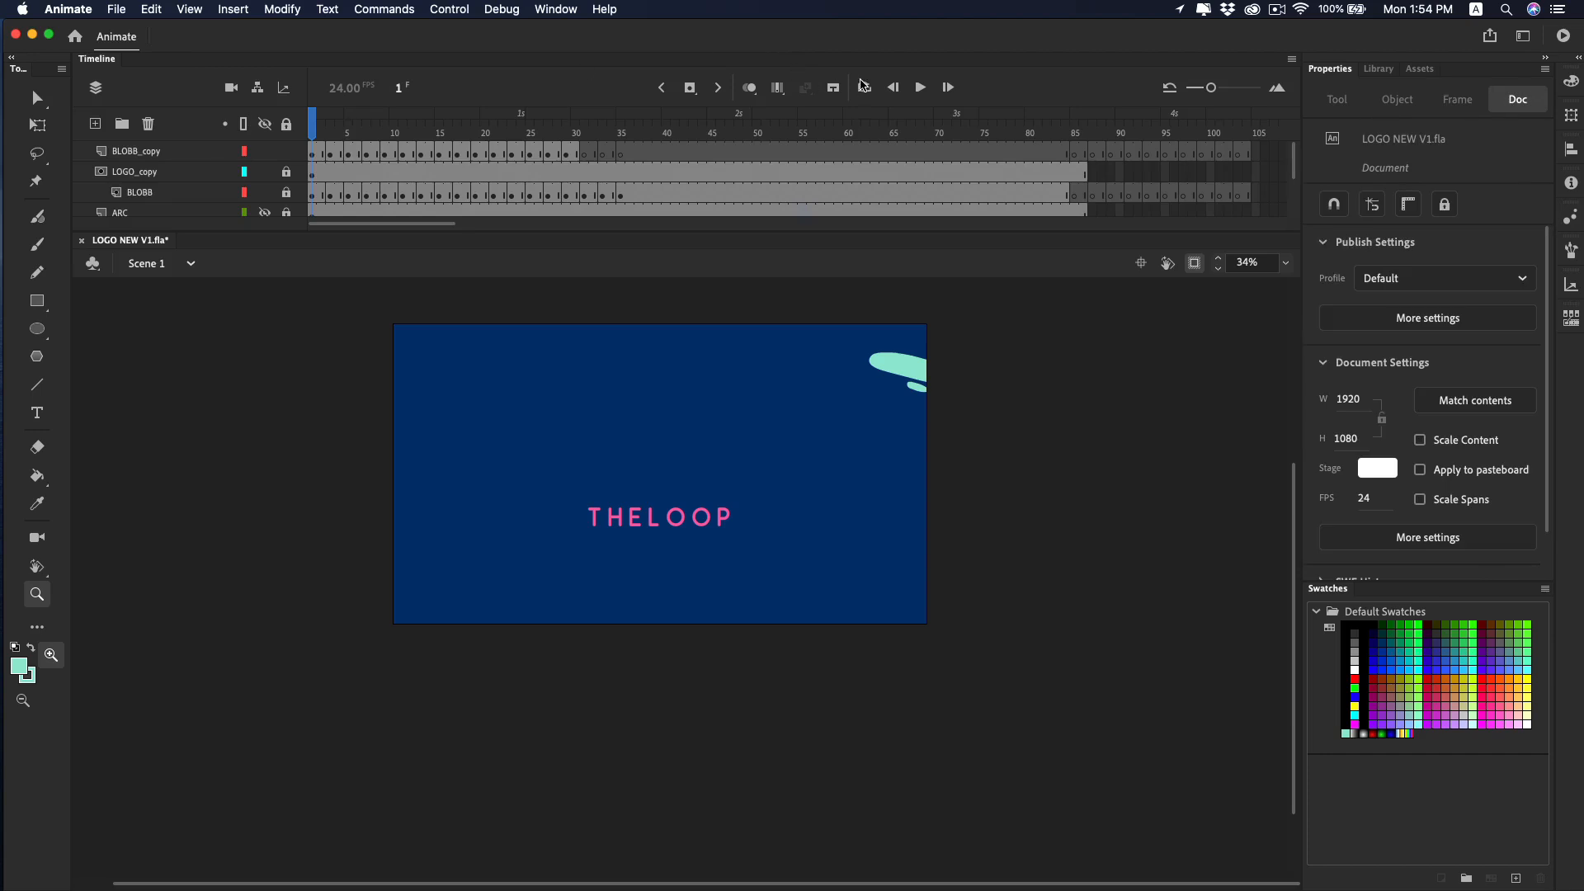
left_click(862, 86)
left_click_drag(336, 115, 996, 116)
key("Return")
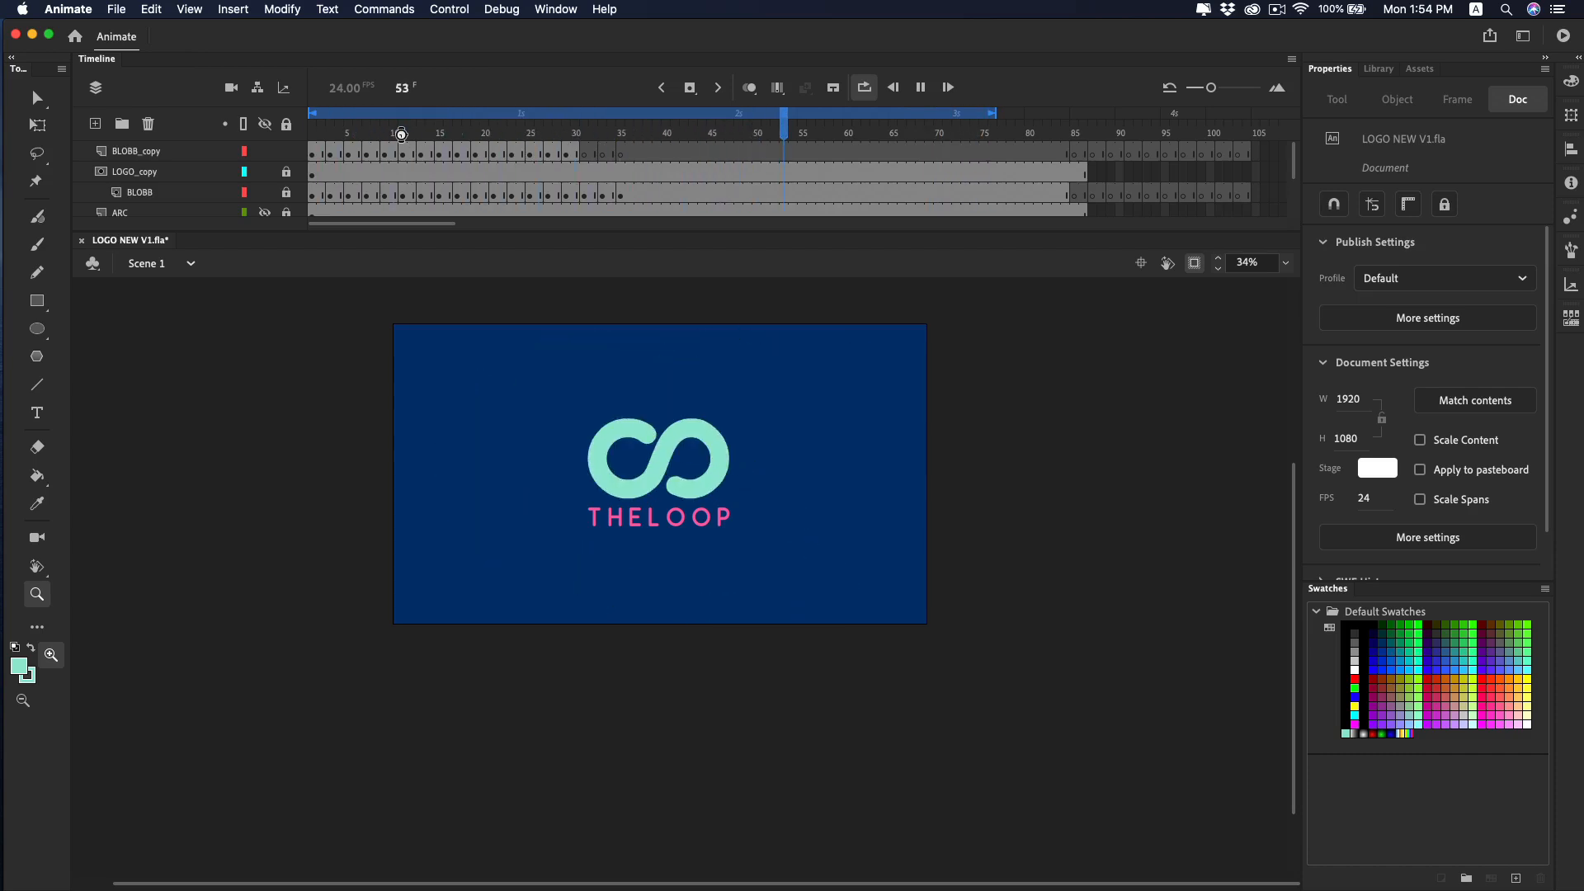
left_click(323, 134)
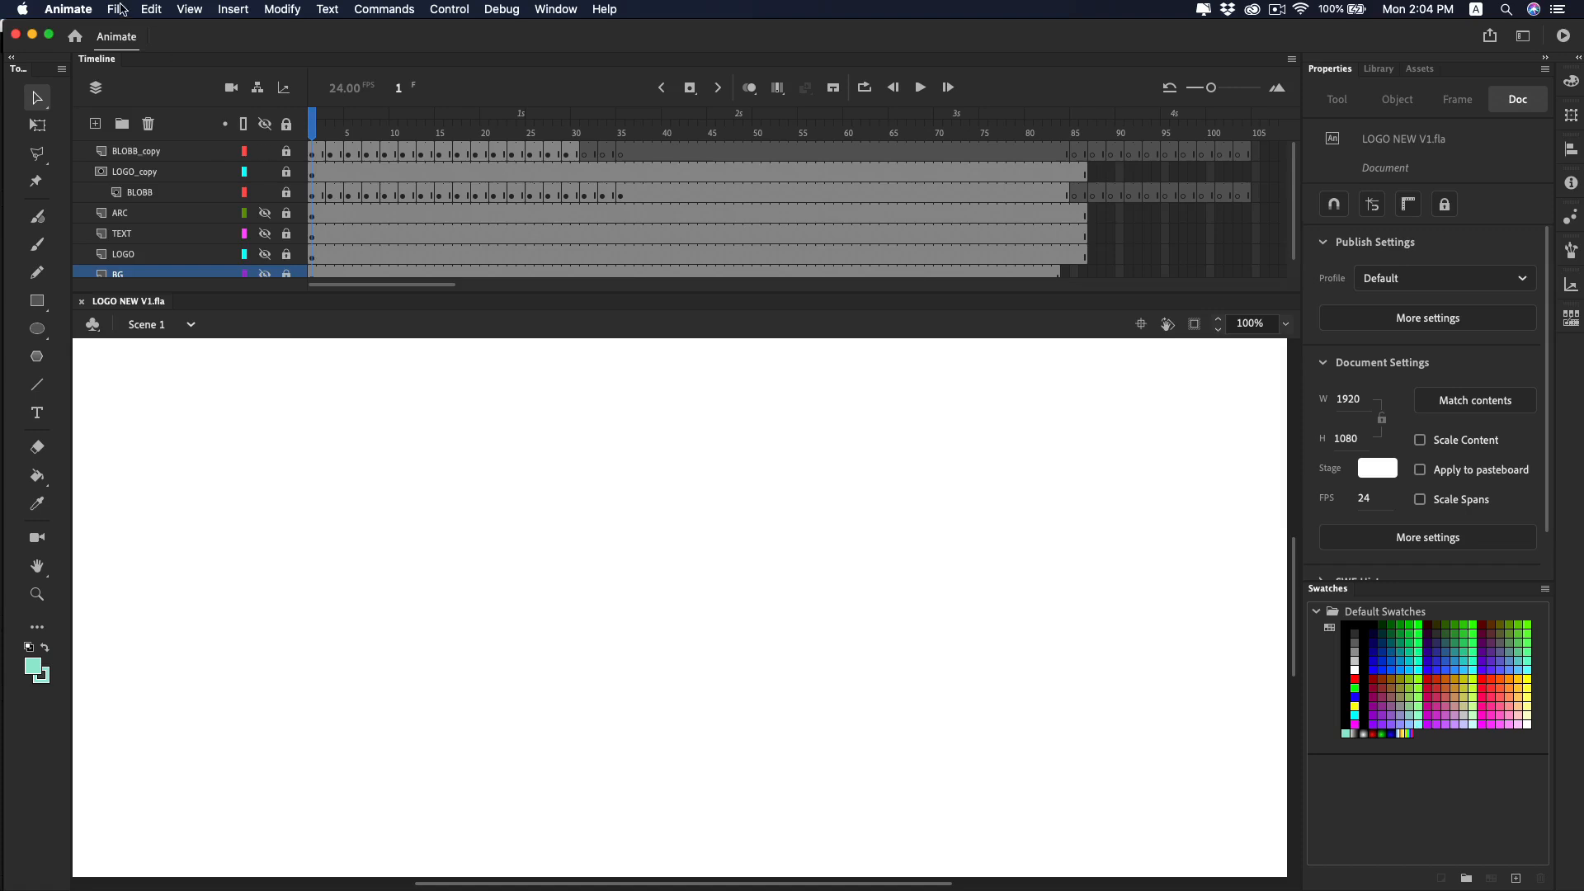
Turn off Include hidden layers in the document's Flash (.swf) publish settings and accept the change.
left_click(124, 9)
left_click(224, 295)
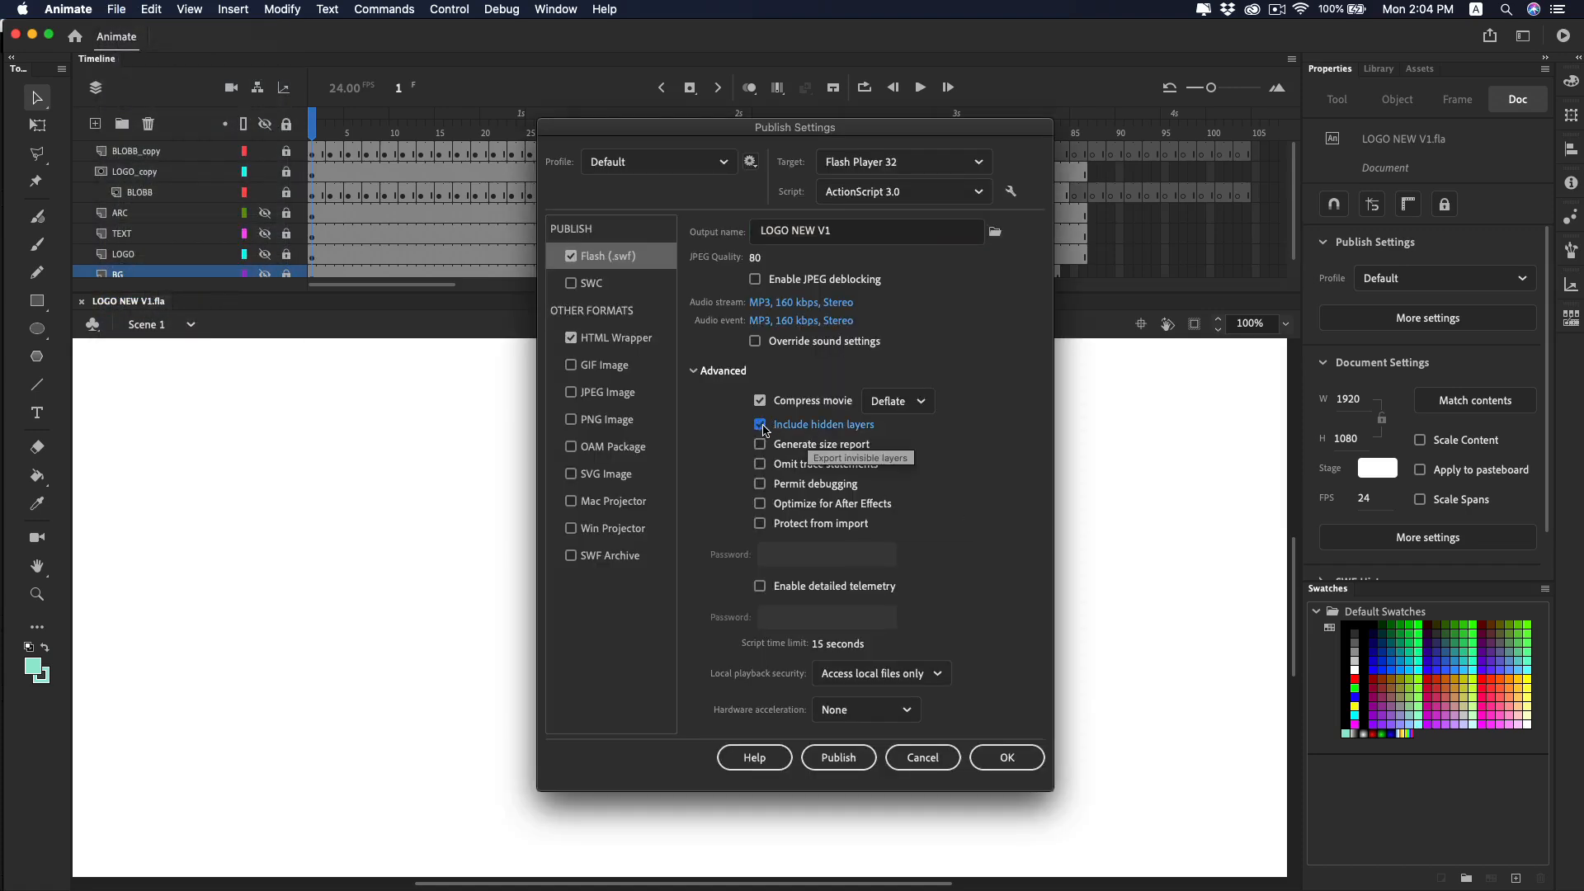
left_click(759, 425)
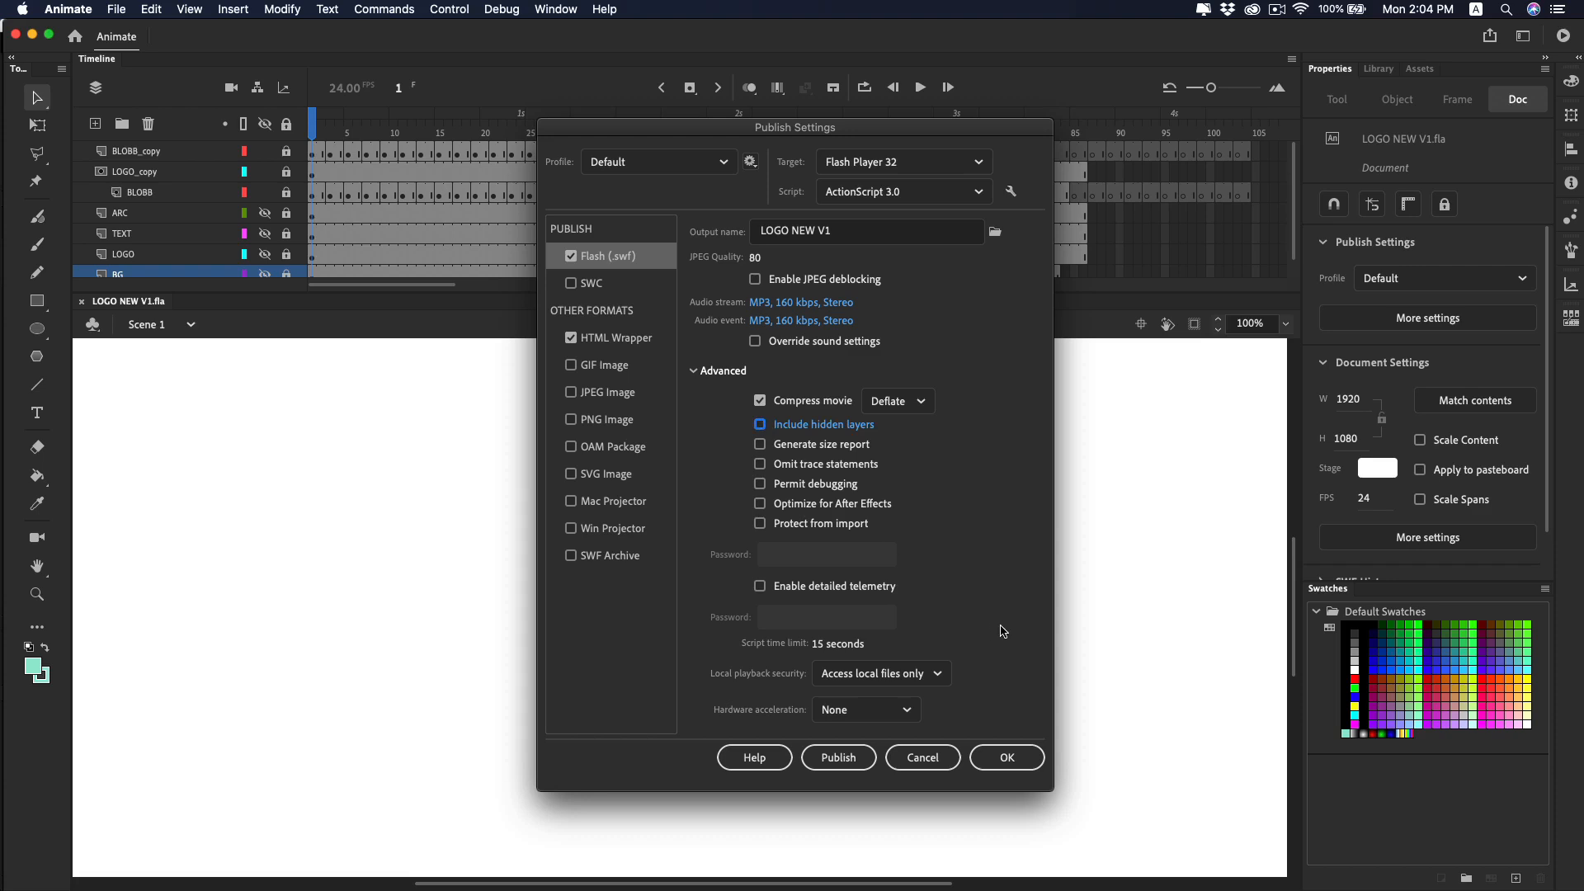
left_click(1008, 757)
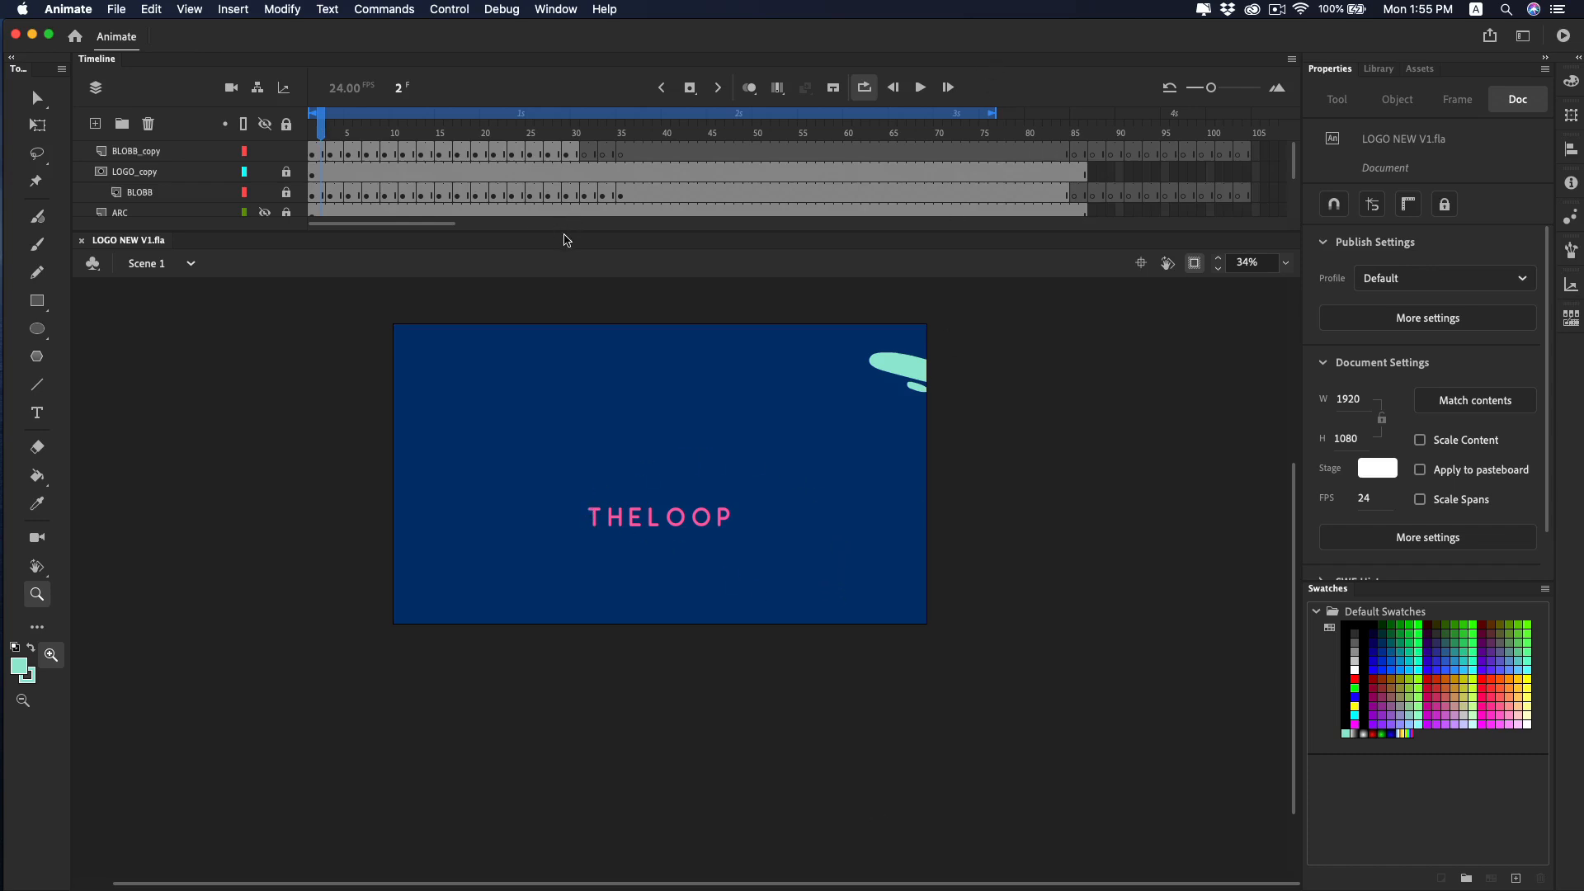
Enlarge the timeline, lock the BLOBB_copy layer, and hide every layer except BG.
left_click_drag(557, 233, 557, 293)
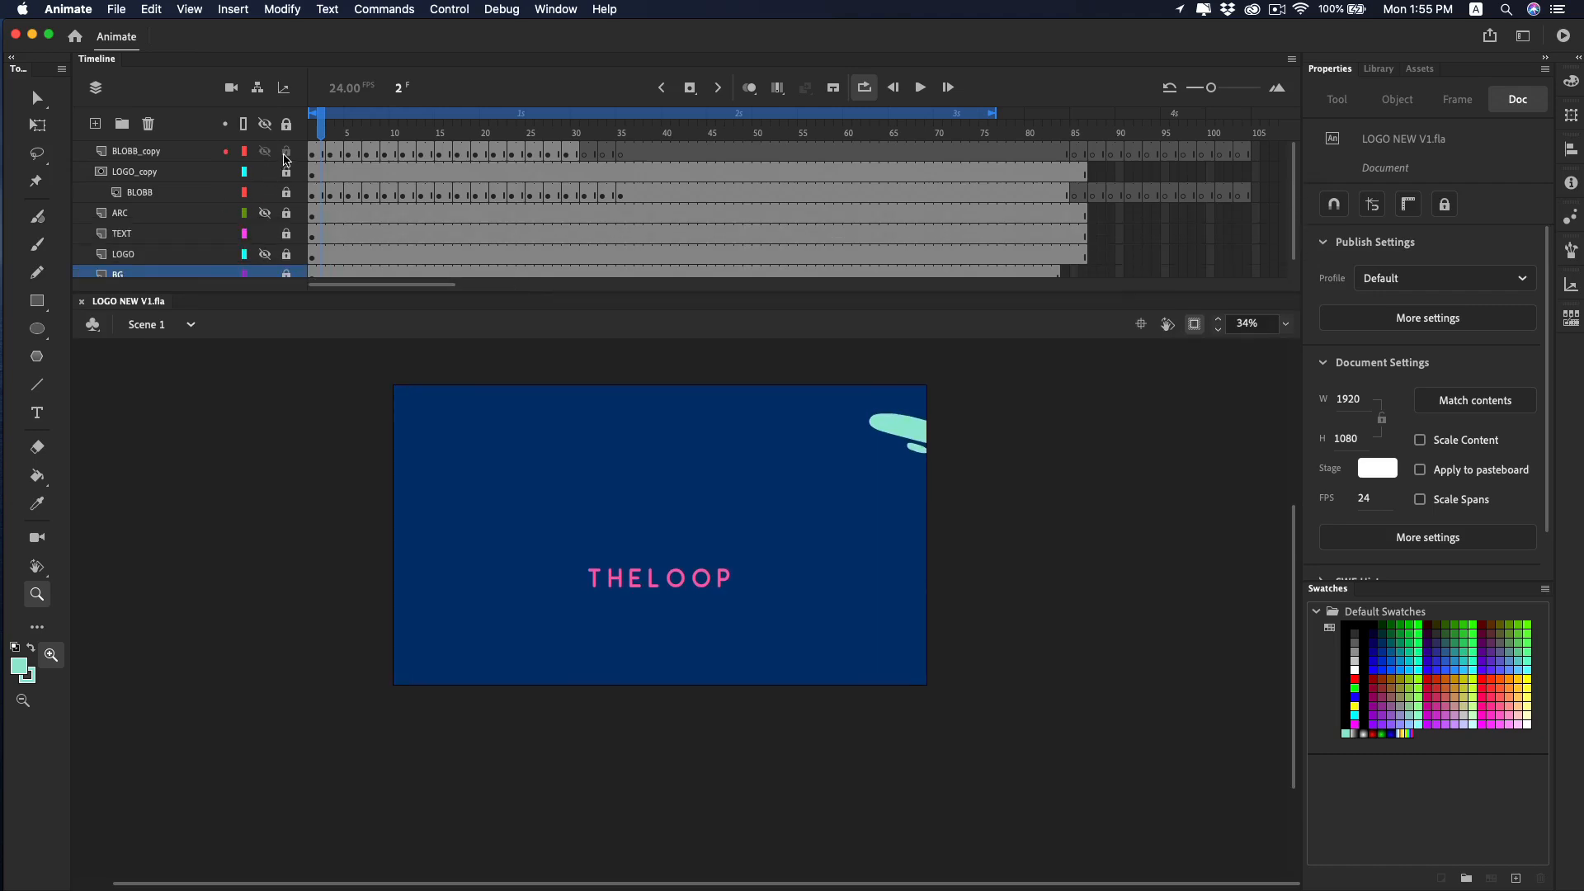
left_click(286, 152)
scroll(270, 188, "down", 1)
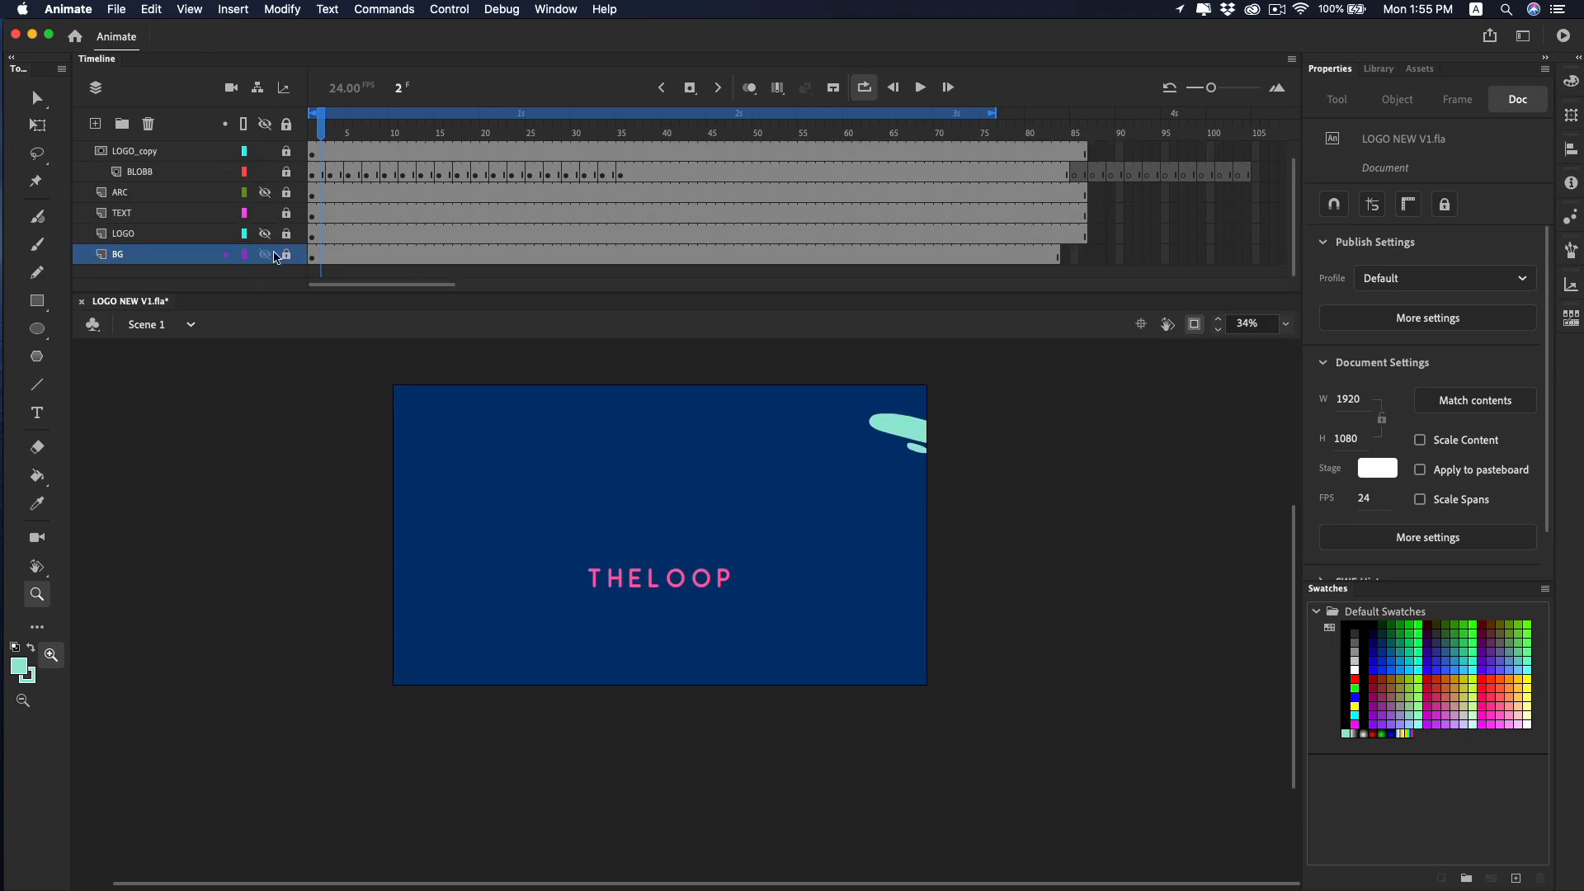
scroll(265, 216, "up", 1)
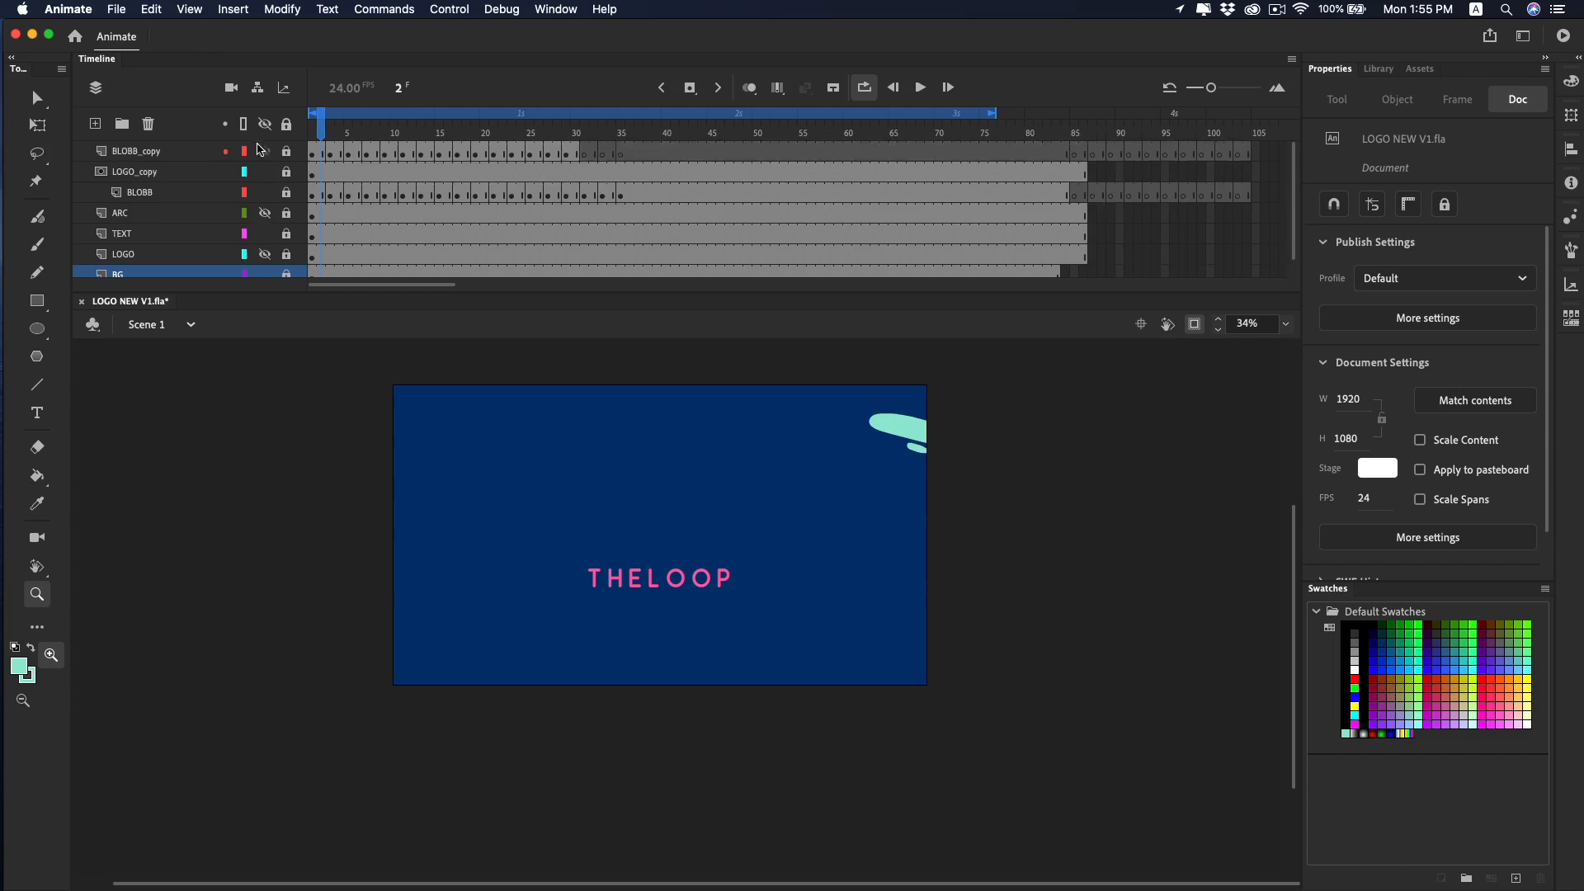
scroll(266, 235, "down", 1)
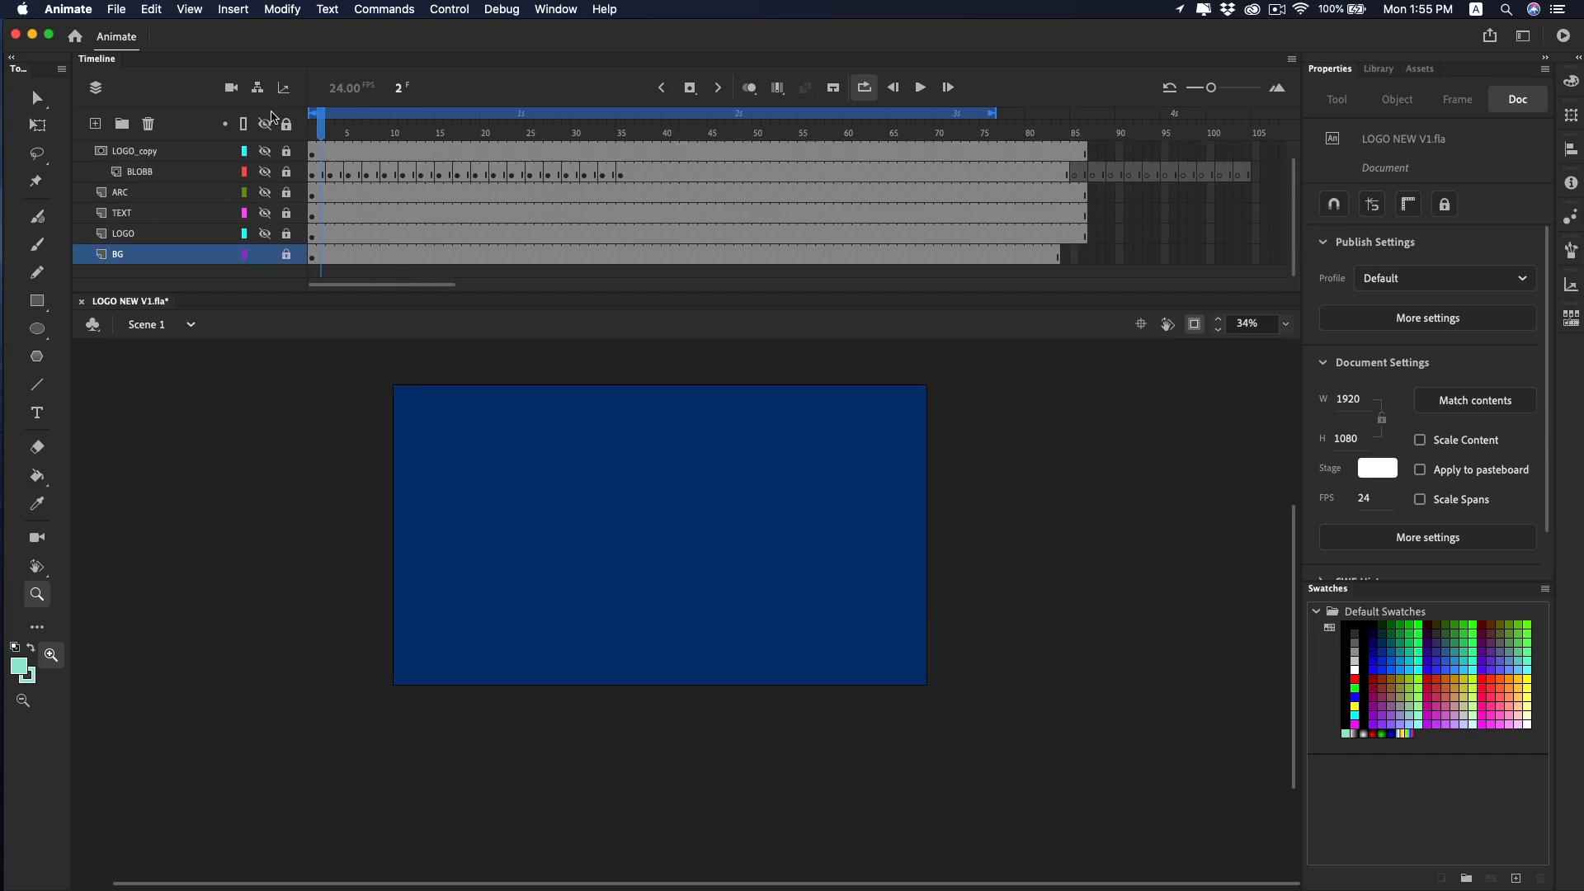
Export the background alone as an SWF movie named BG in a LOGO BUILD folder inside the SWF folder.
left_click(113, 12)
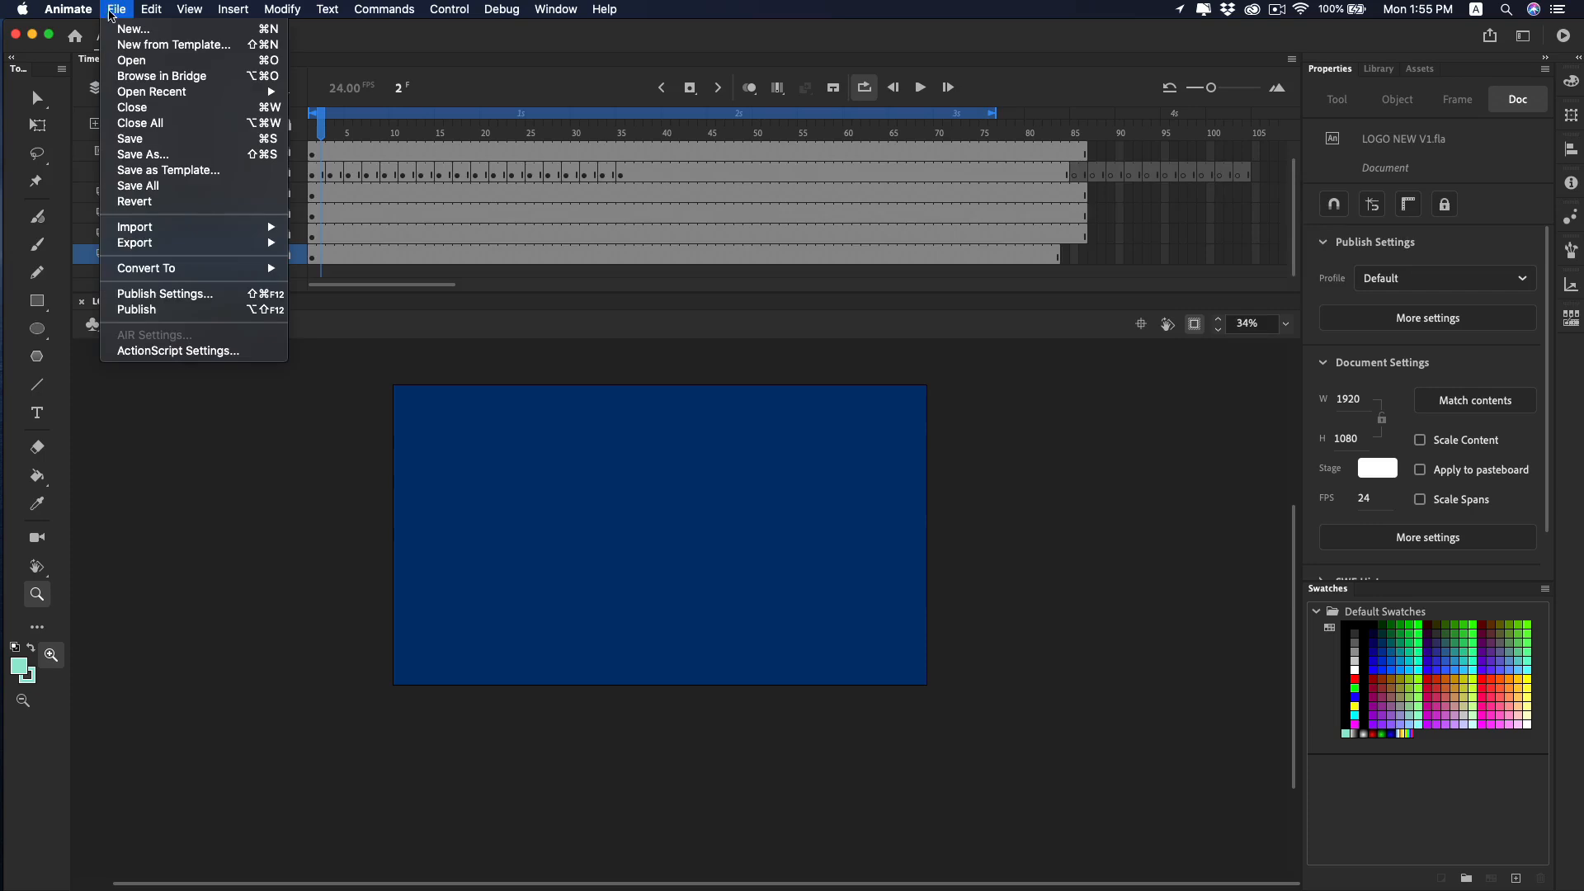
mouse_move(167, 255)
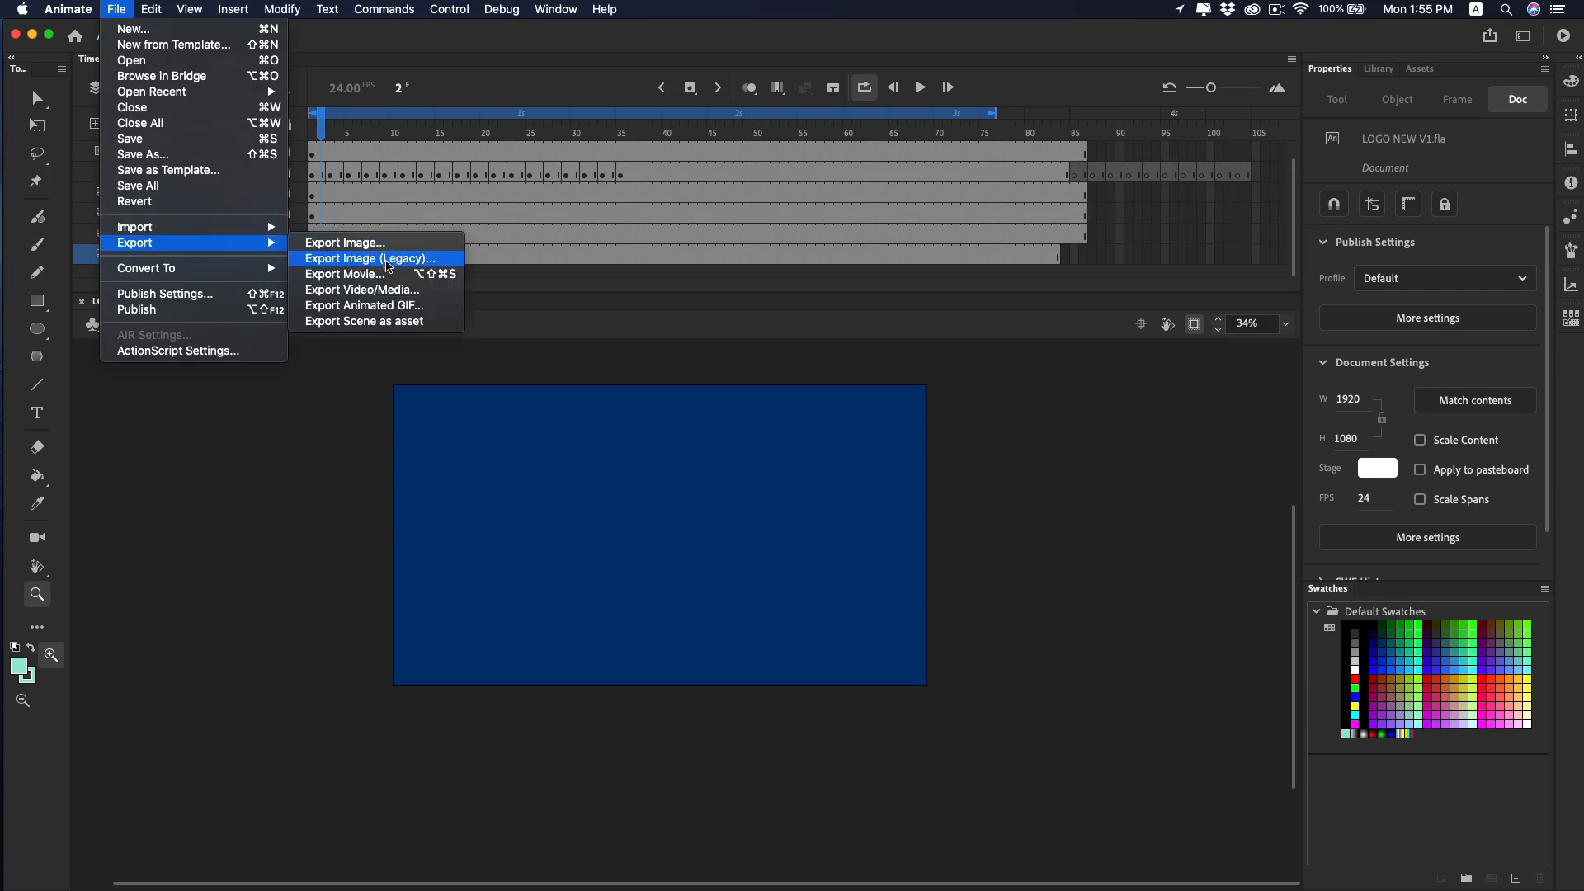
left_click(373, 275)
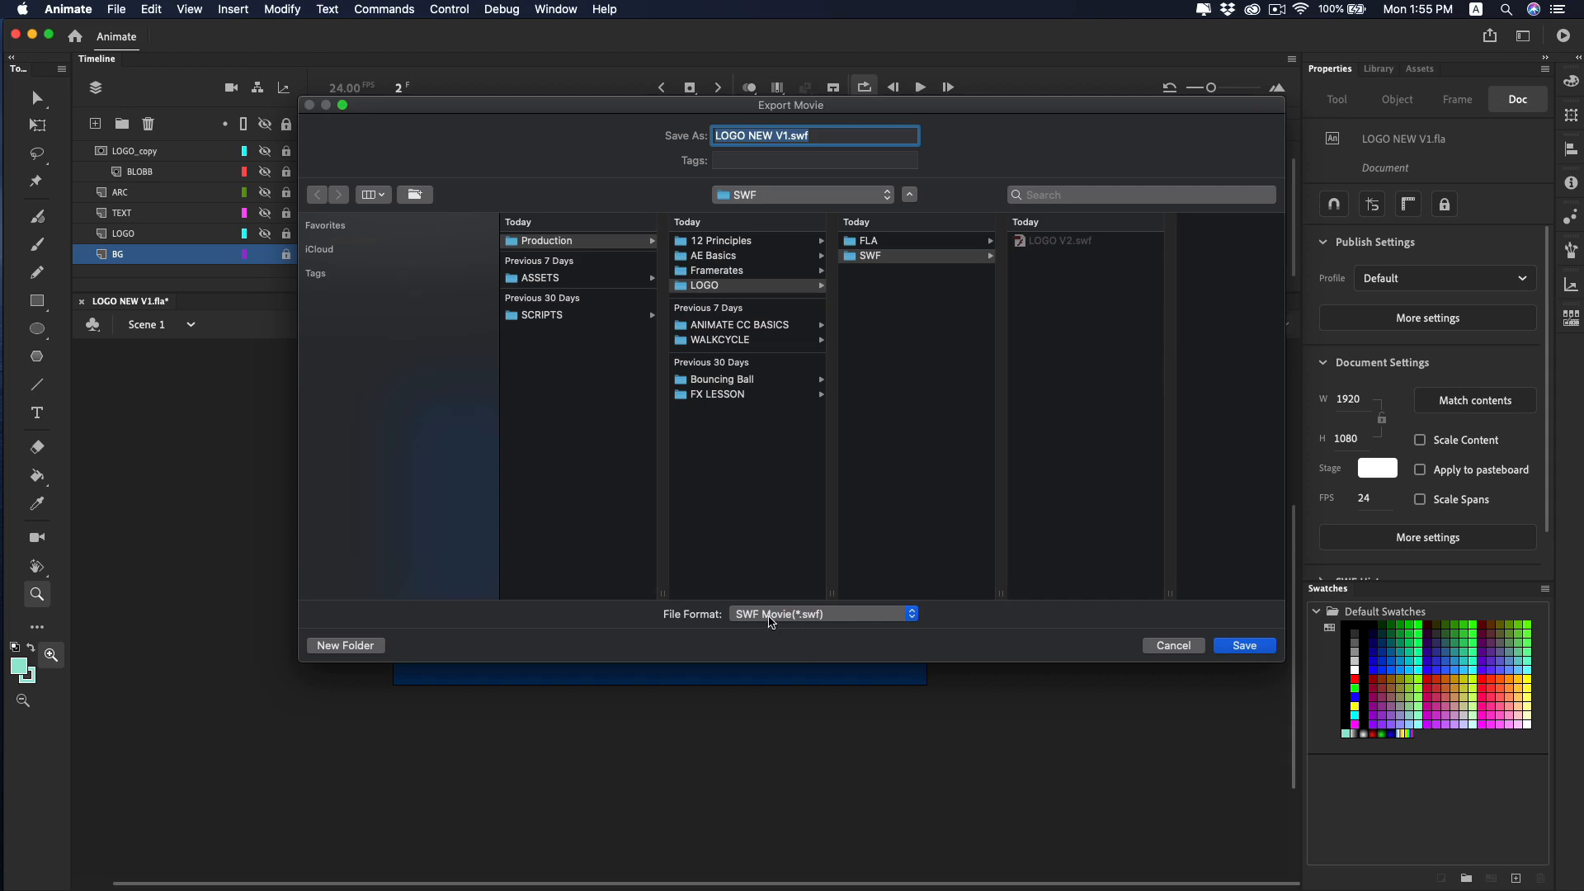
left_click(773, 620)
left_click(776, 615)
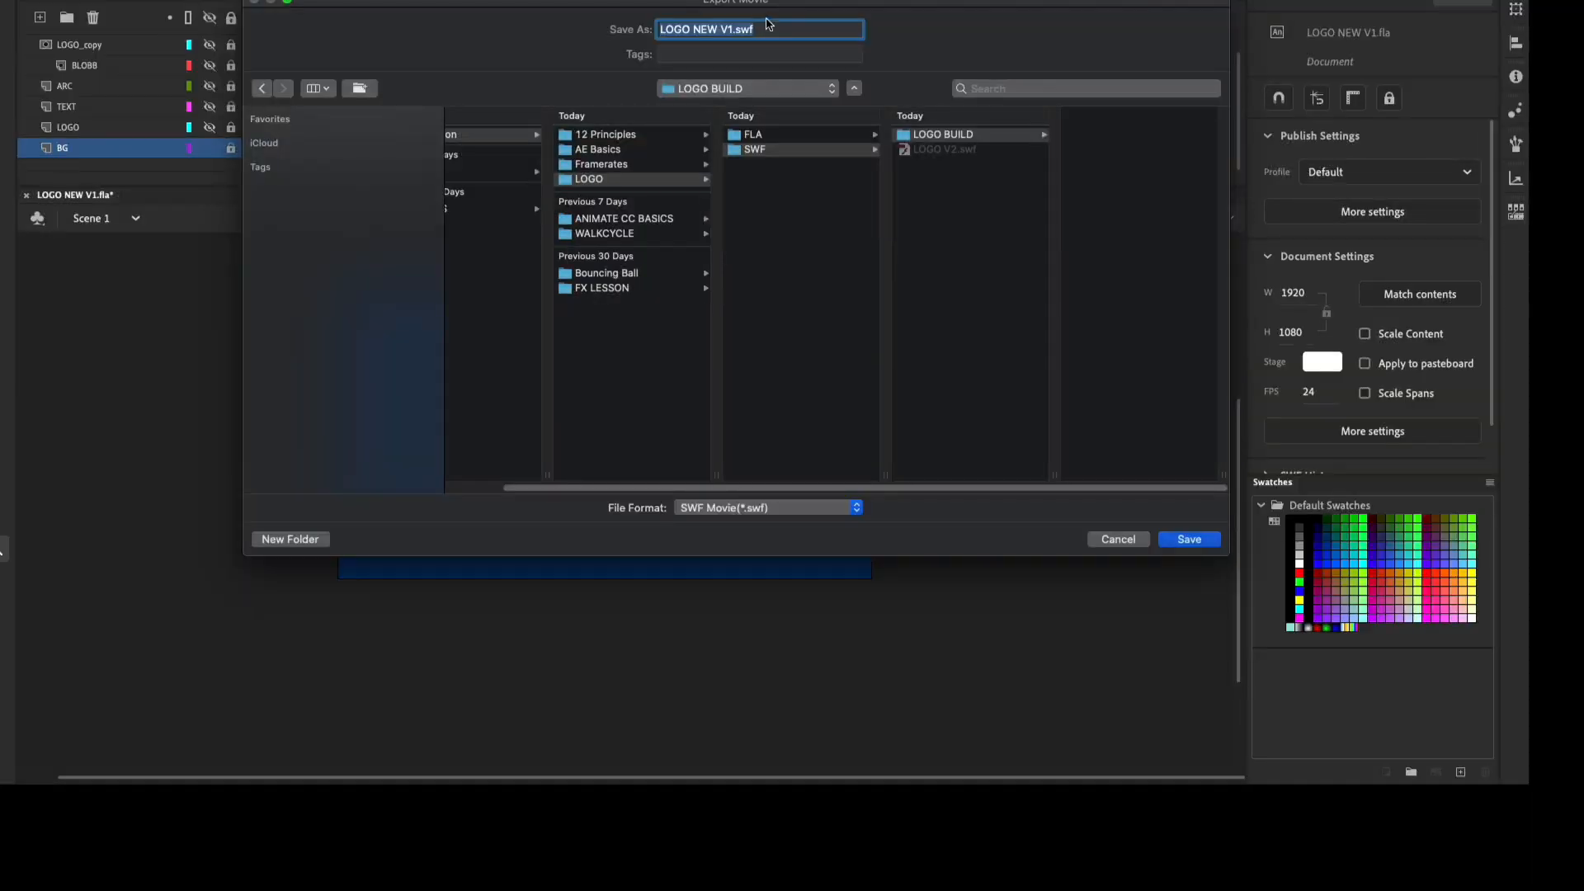
left_click(767, 137)
type("BG")
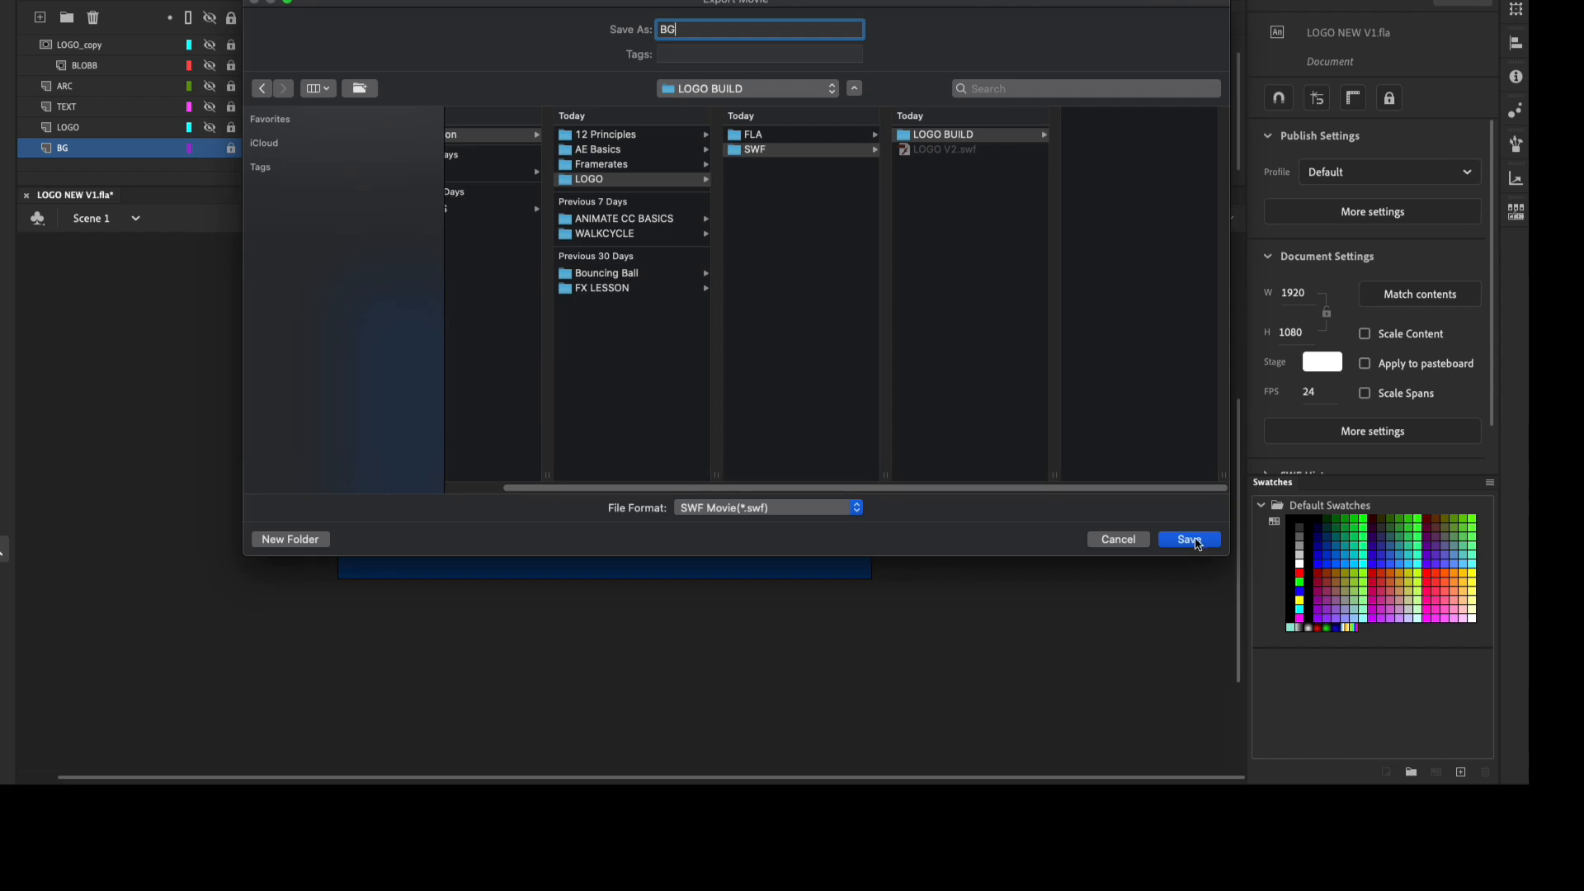
left_click(1195, 541)
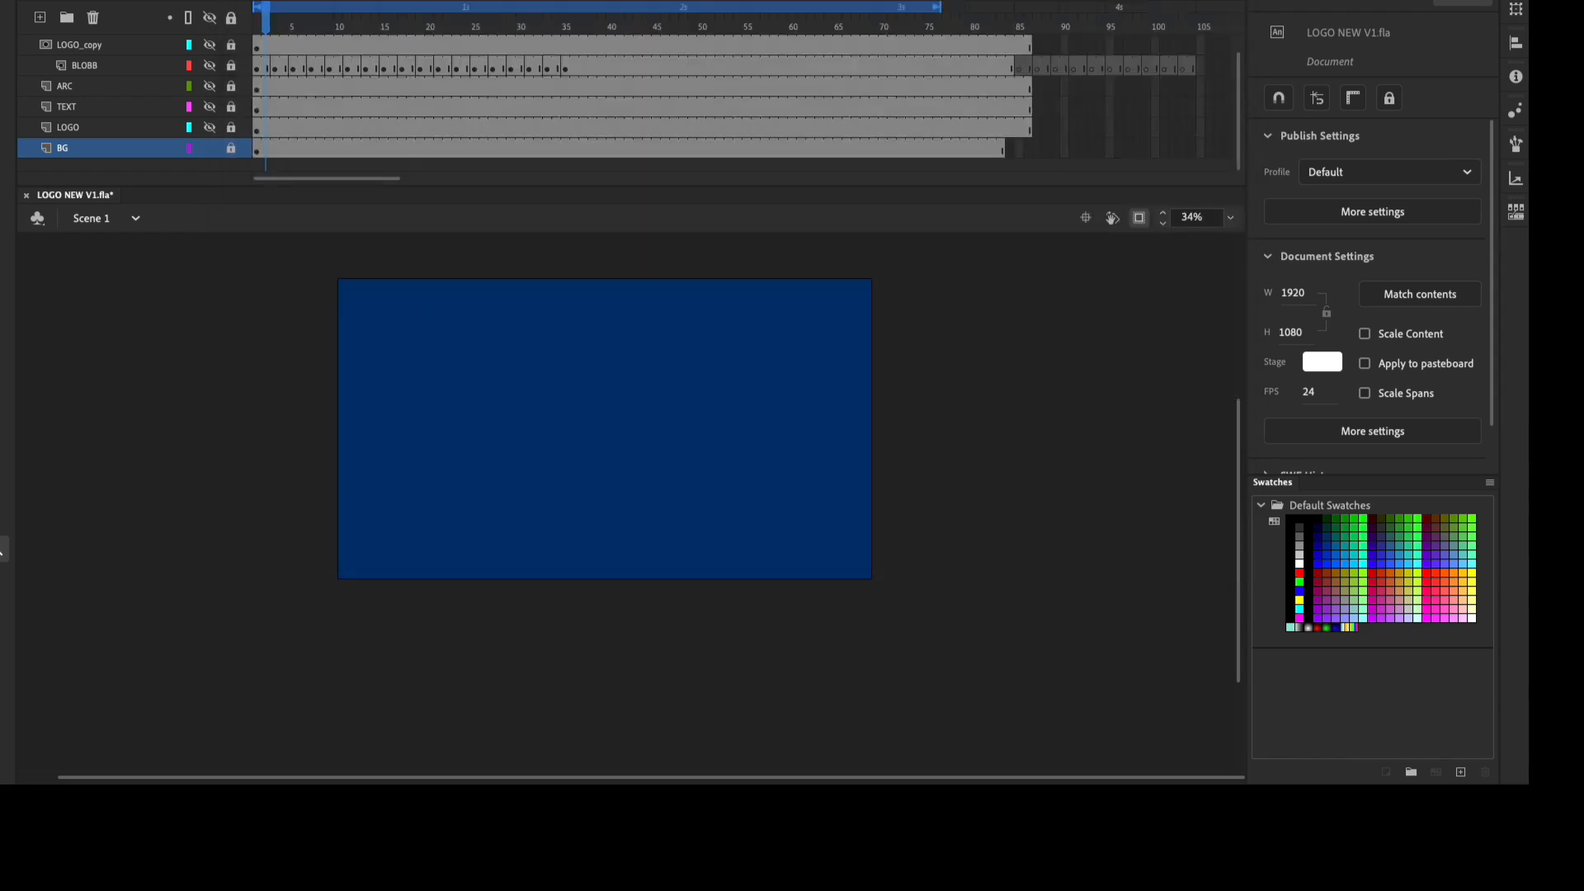
Hide the BG layer, show only TEXT, and export it as an SWF movie named TEXT in LOGO BUILD.
left_click(209, 150)
left_click(209, 106)
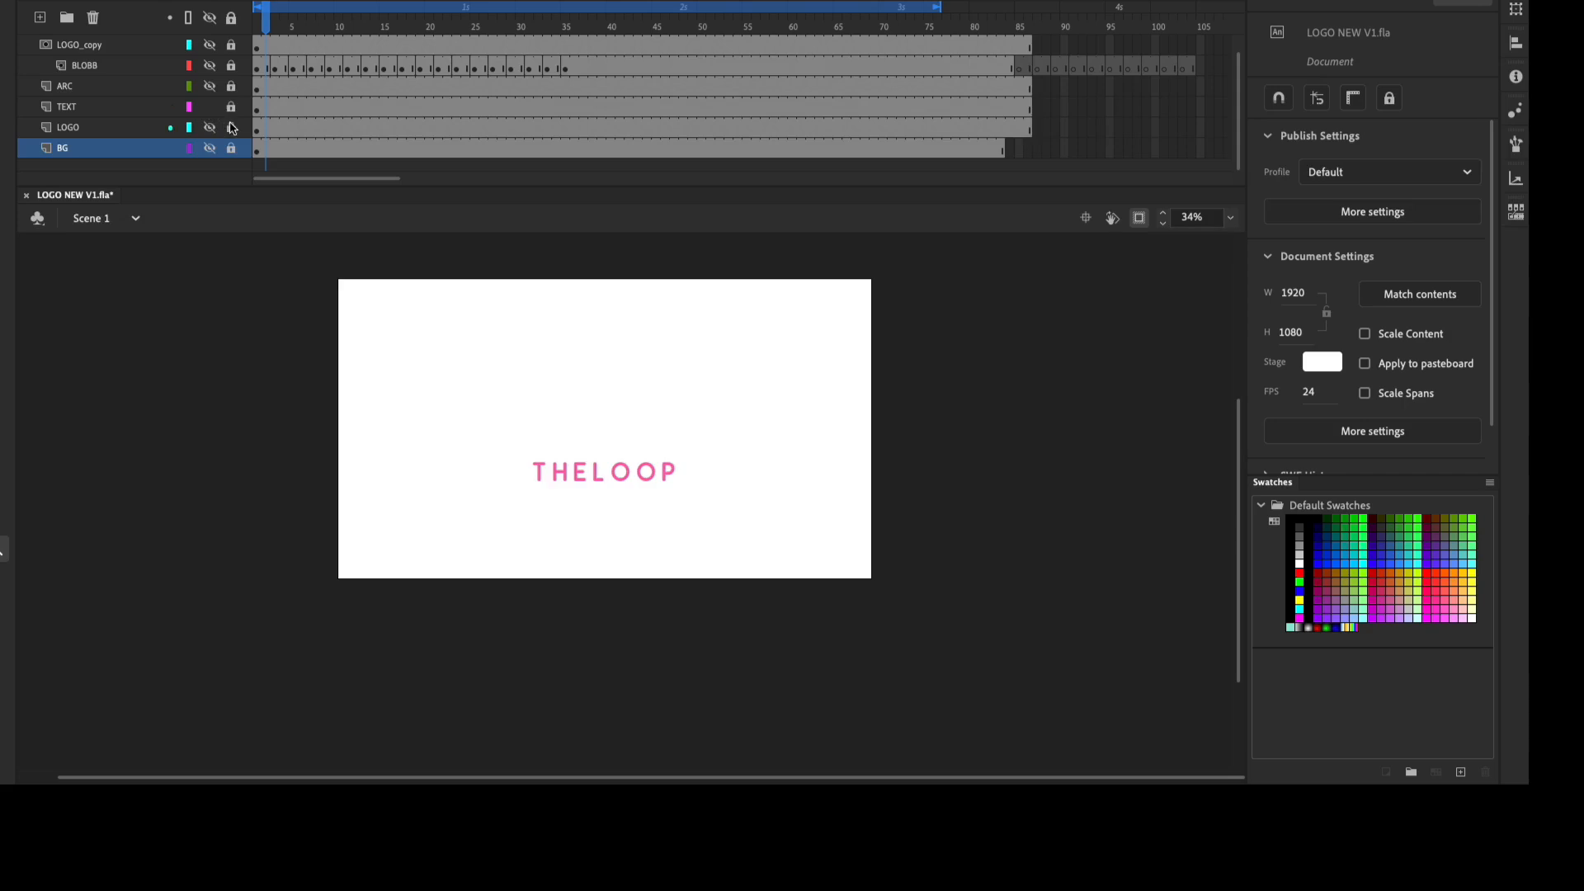
left_click(66, 2)
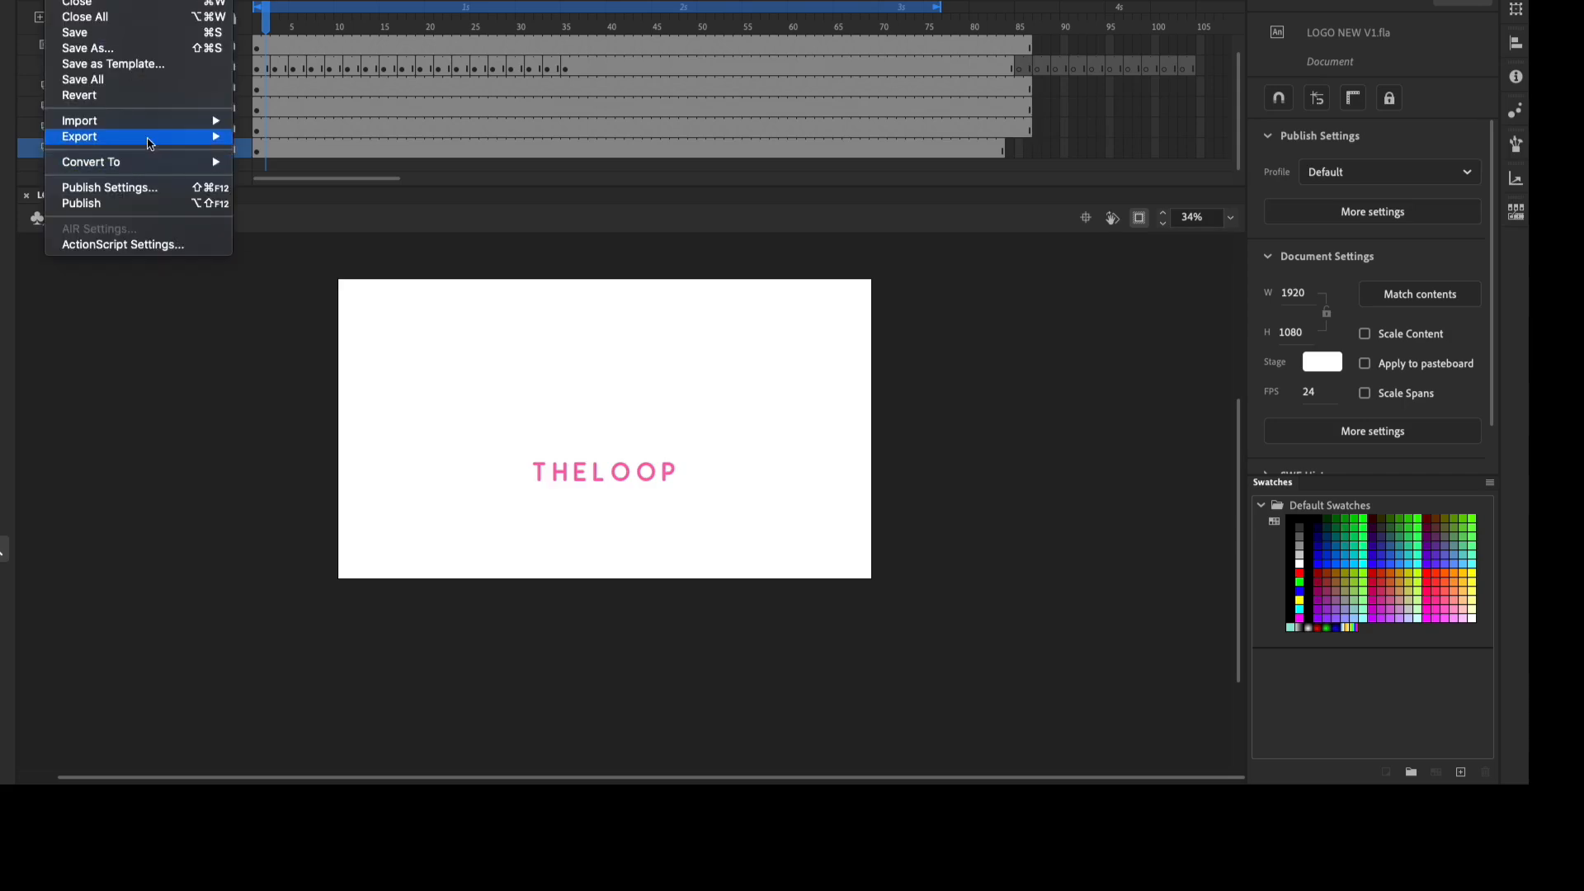
mouse_move(124, 136)
left_click(256, 169)
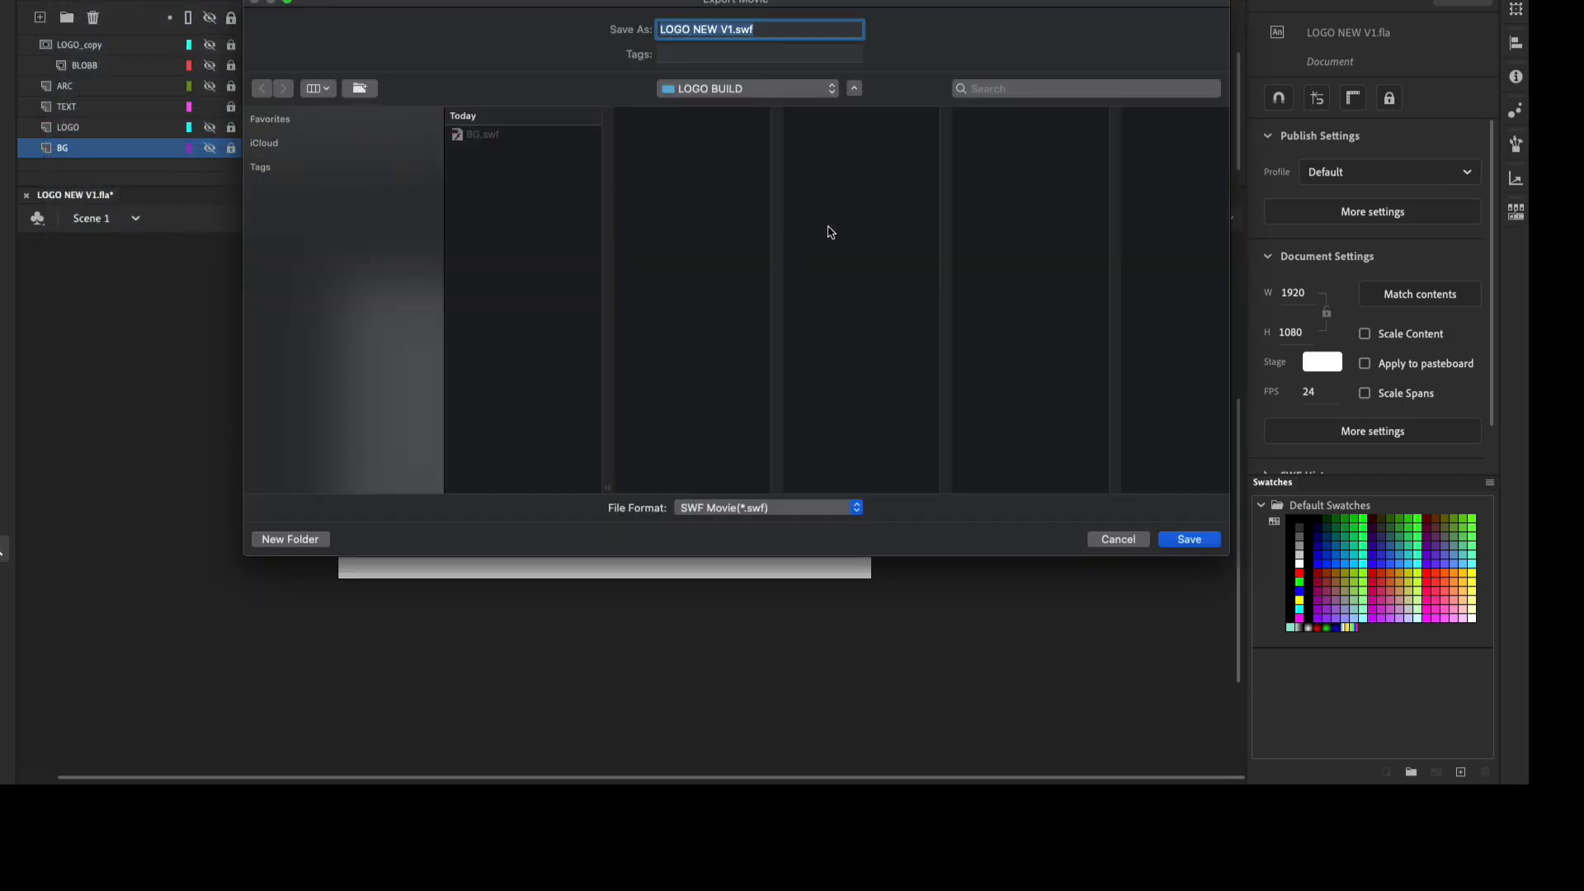
type("TEXT")
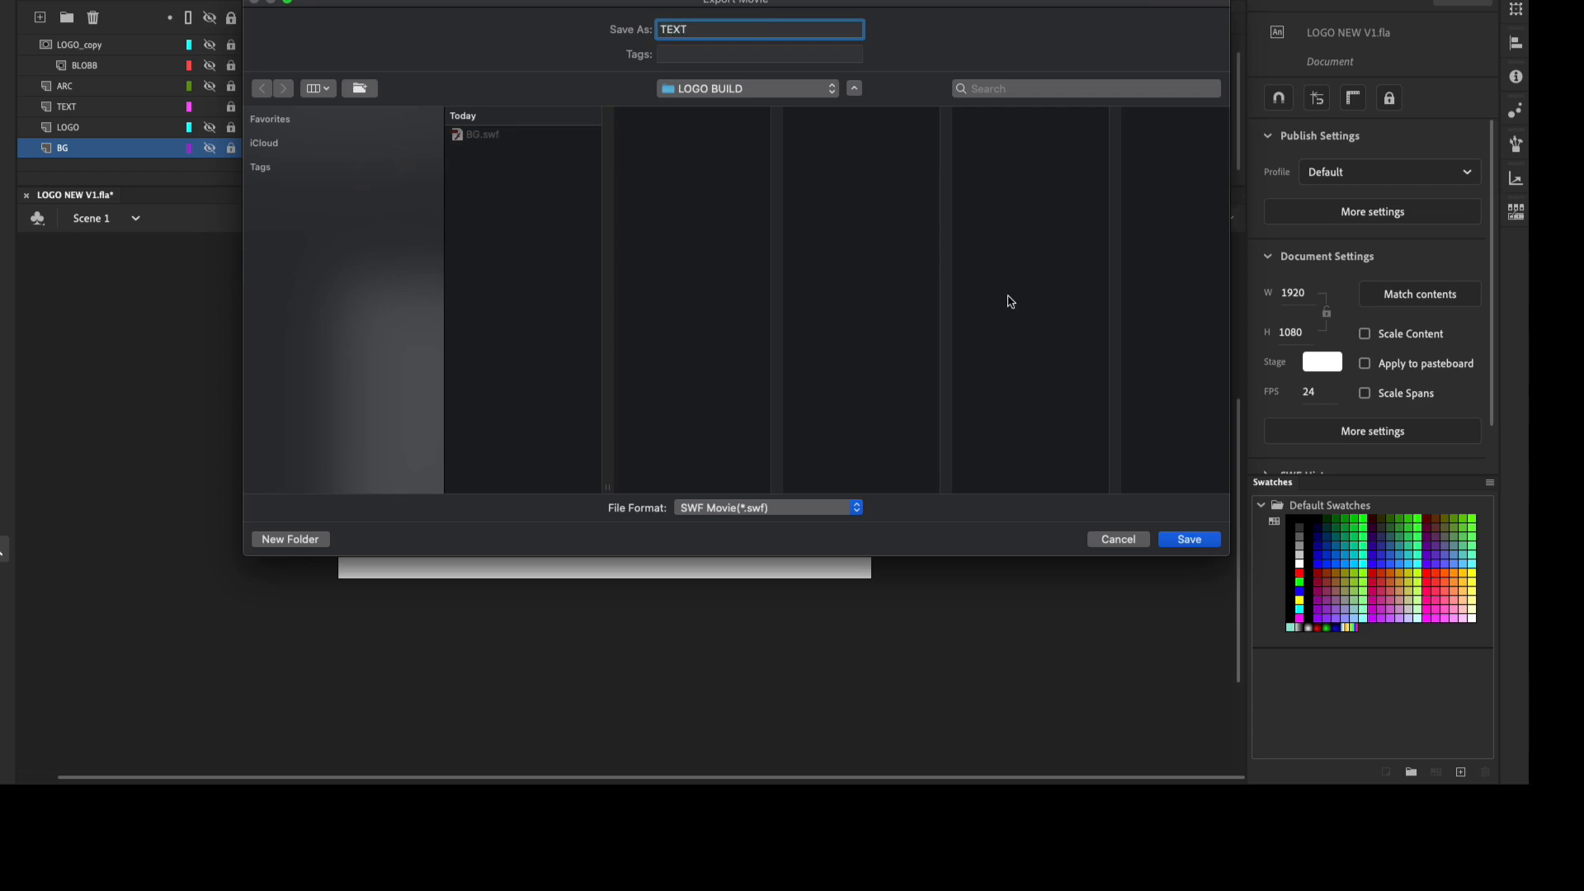
key("Return")
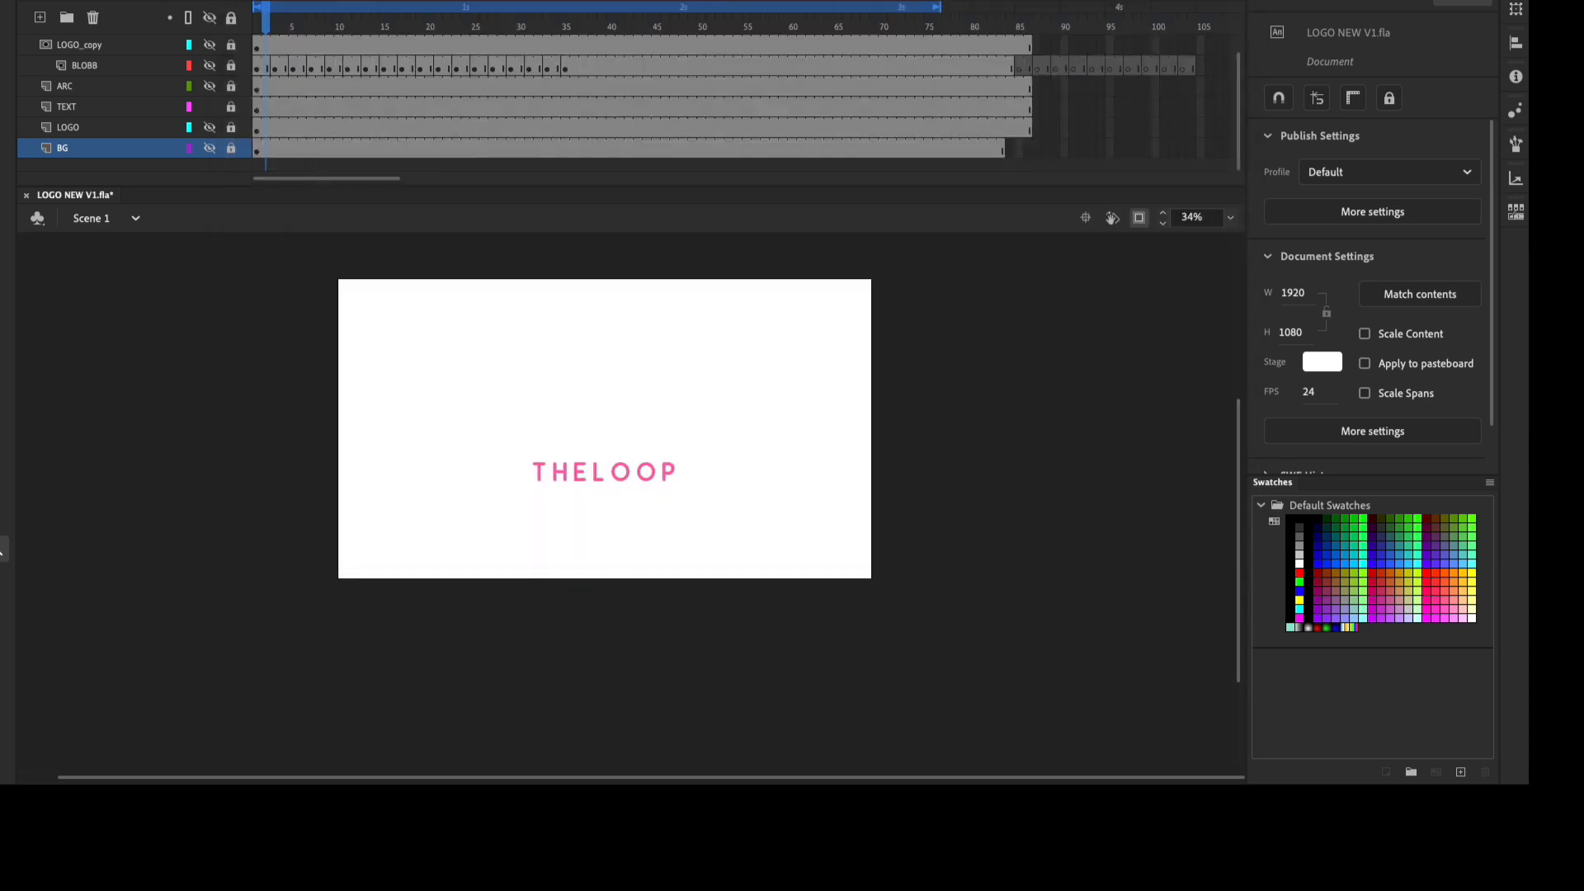
Hide TEXT, show the BLOBB_copy, LOGO_copy and BLOBB layers, and preview the blob animation before returning to frame 1.
left_click(210, 106)
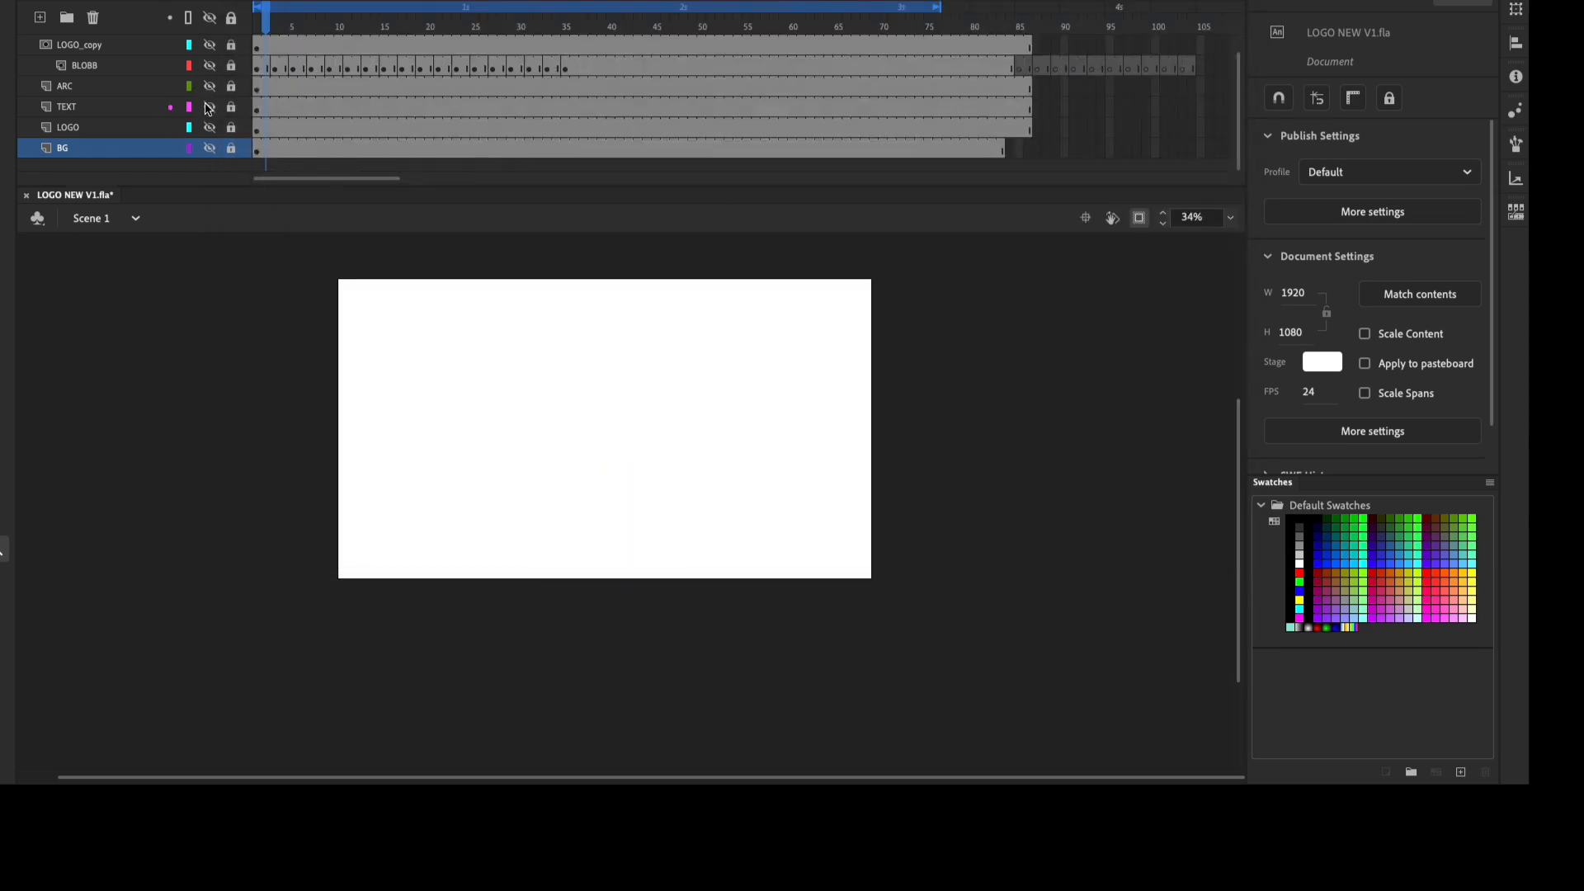
left_click_drag(213, 89, 210, 43)
key("Return")
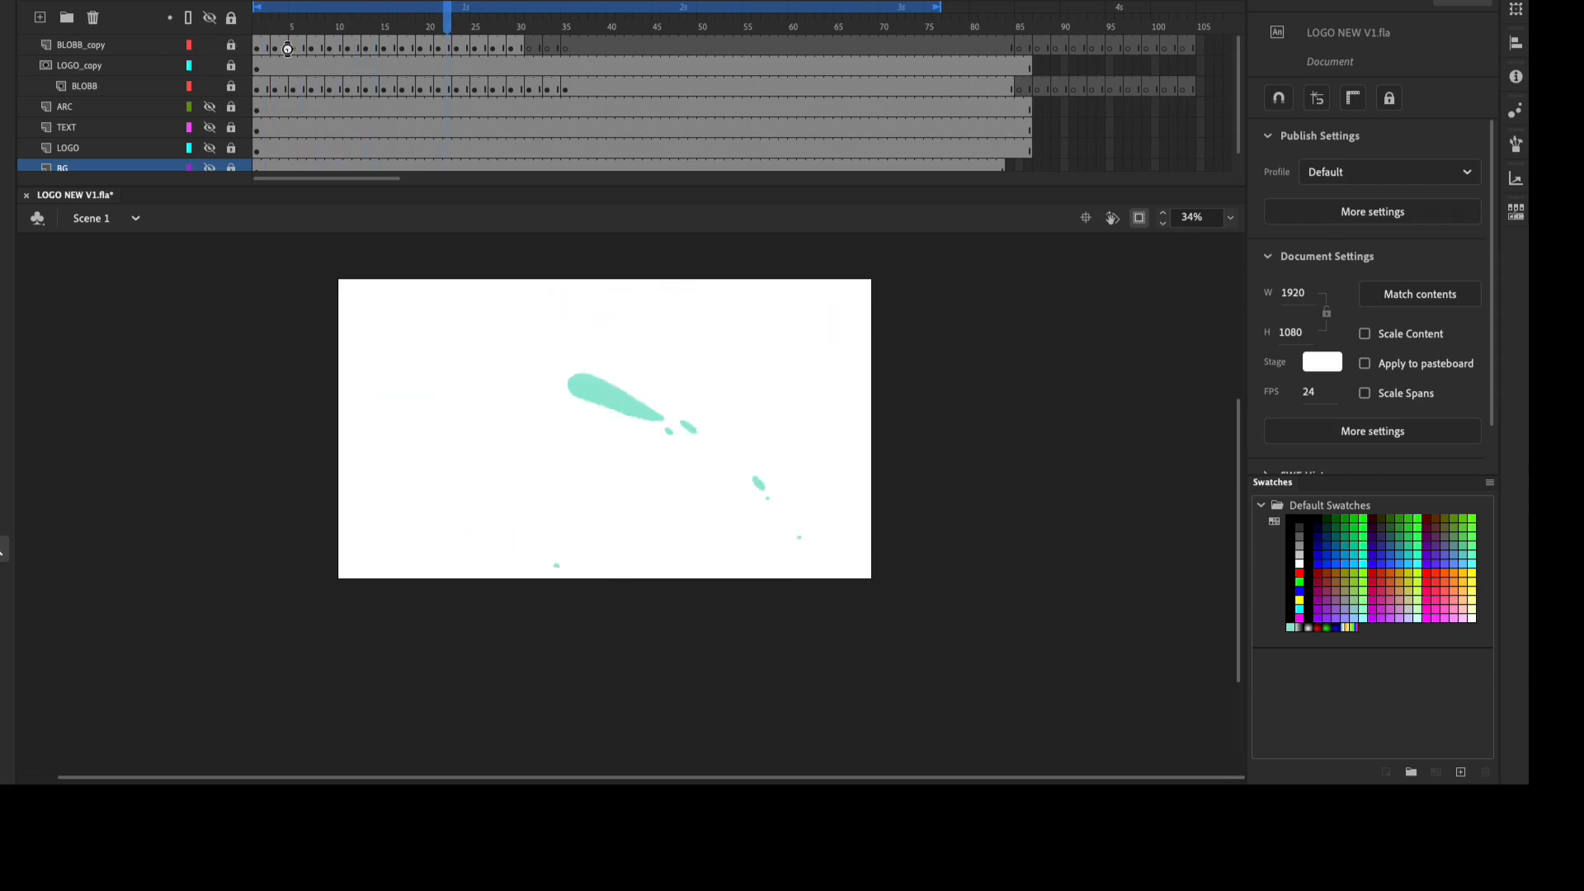
left_click(257, 28)
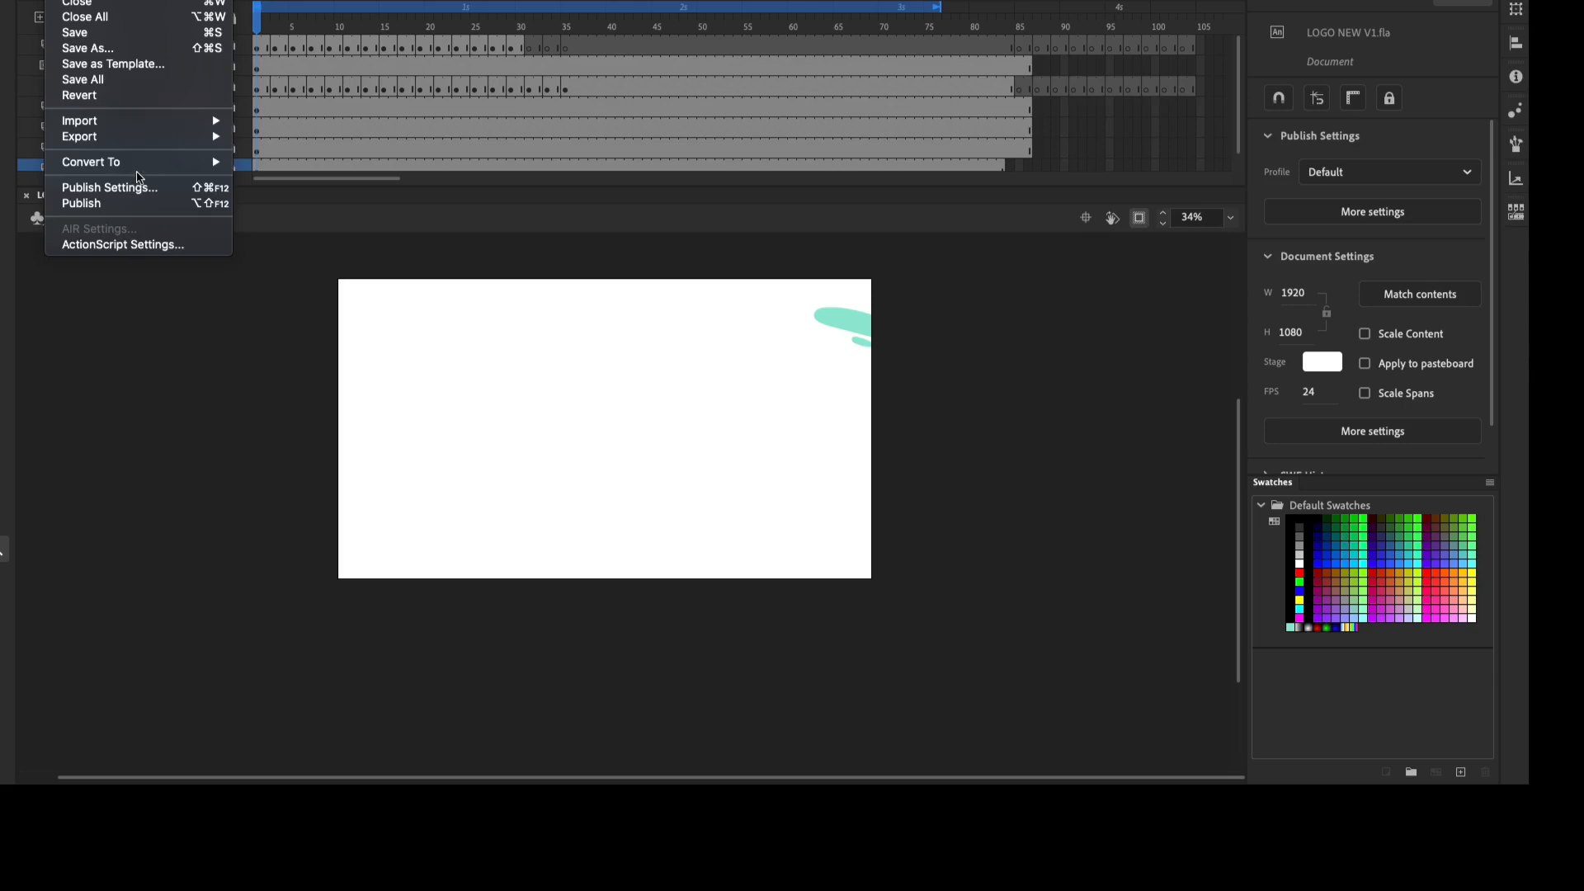
Export the blob animation layers as an SWF movie named LOGO in LOGO BUILD, and save the document.
mouse_move(165, 137)
left_click(307, 173)
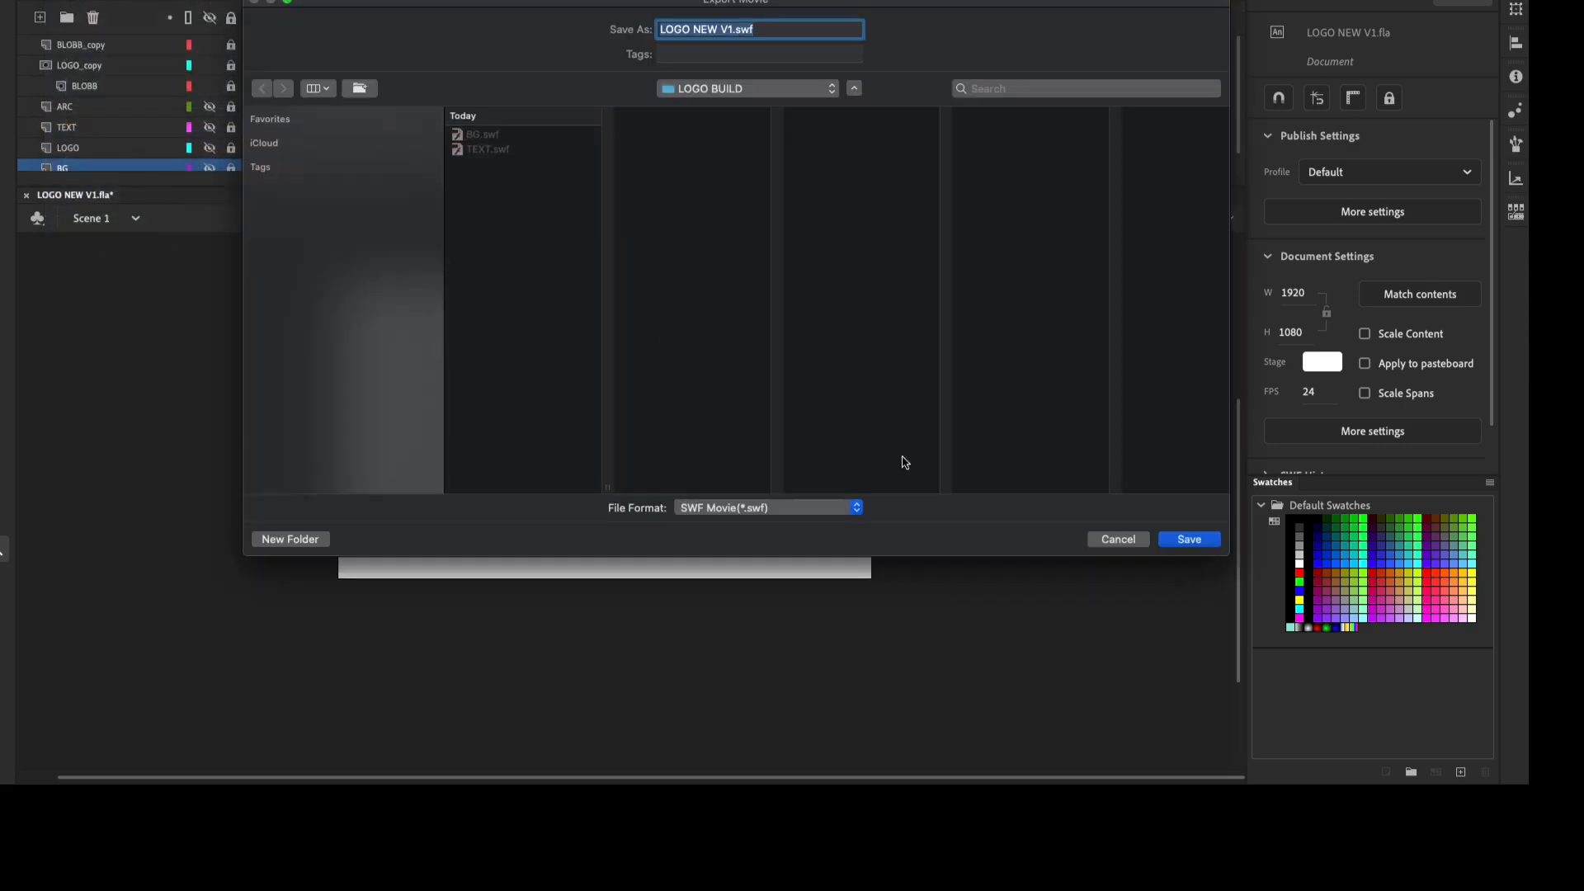
type("LO")
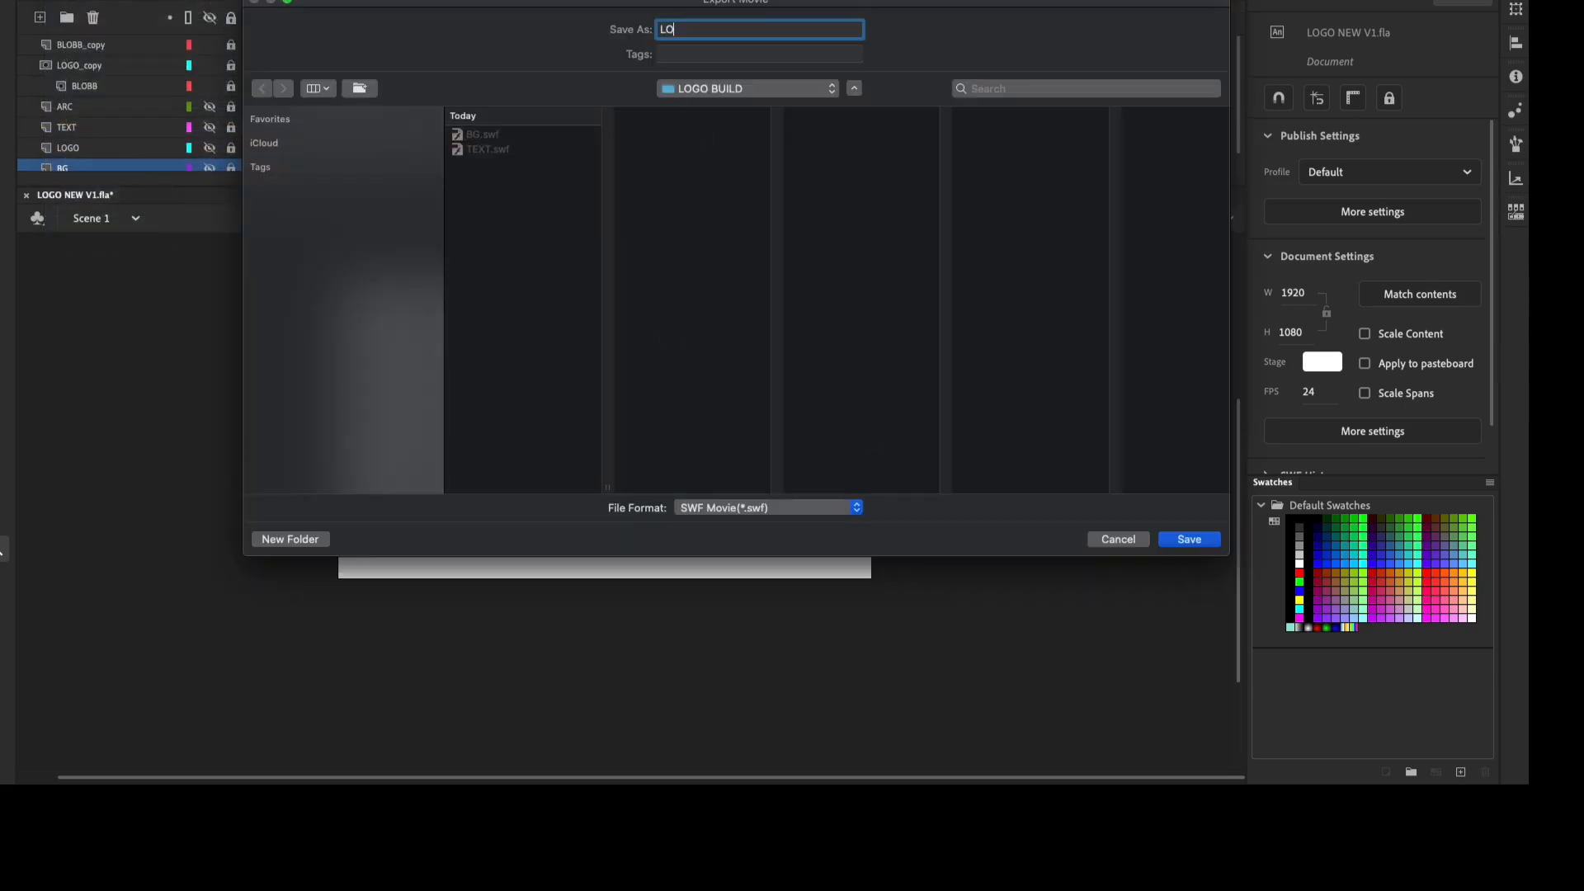
type("GO")
left_click(1172, 540)
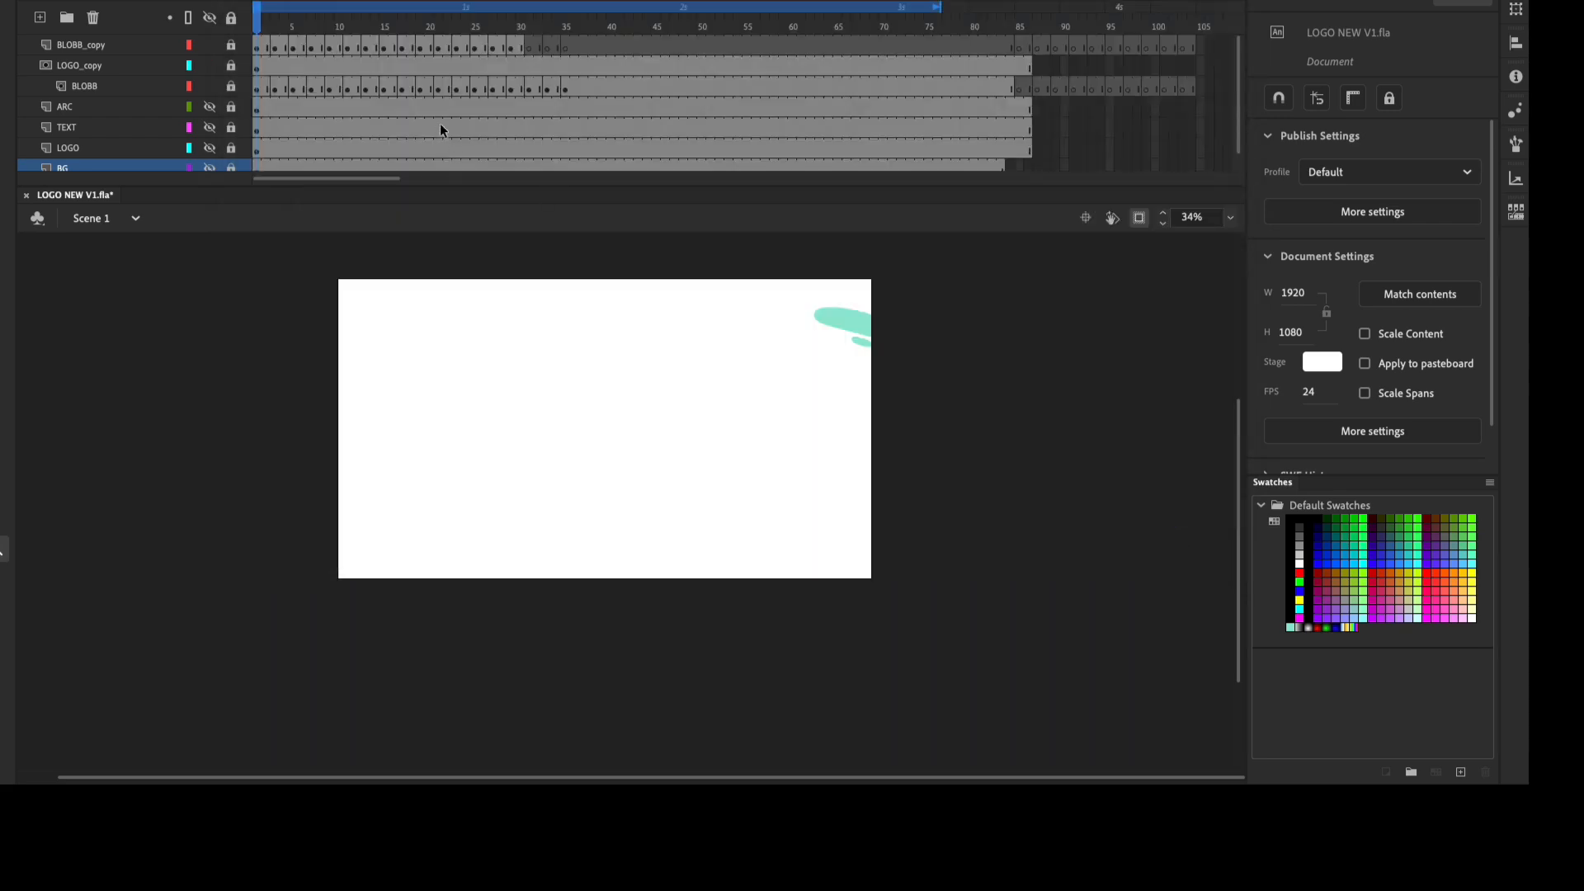
left_click(82, 3)
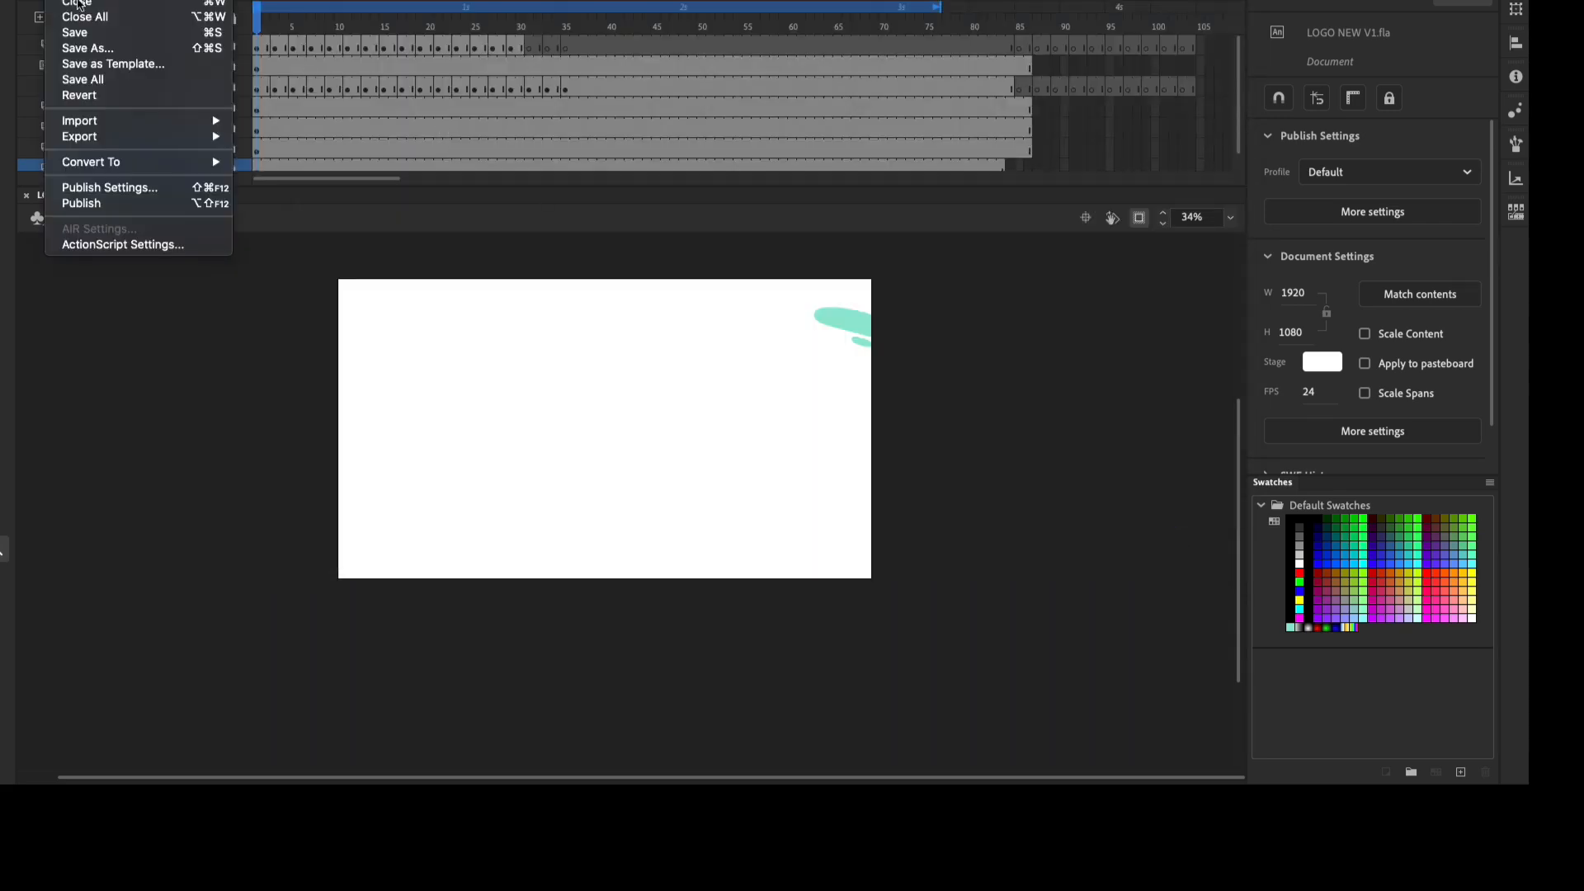
left_click(83, 33)
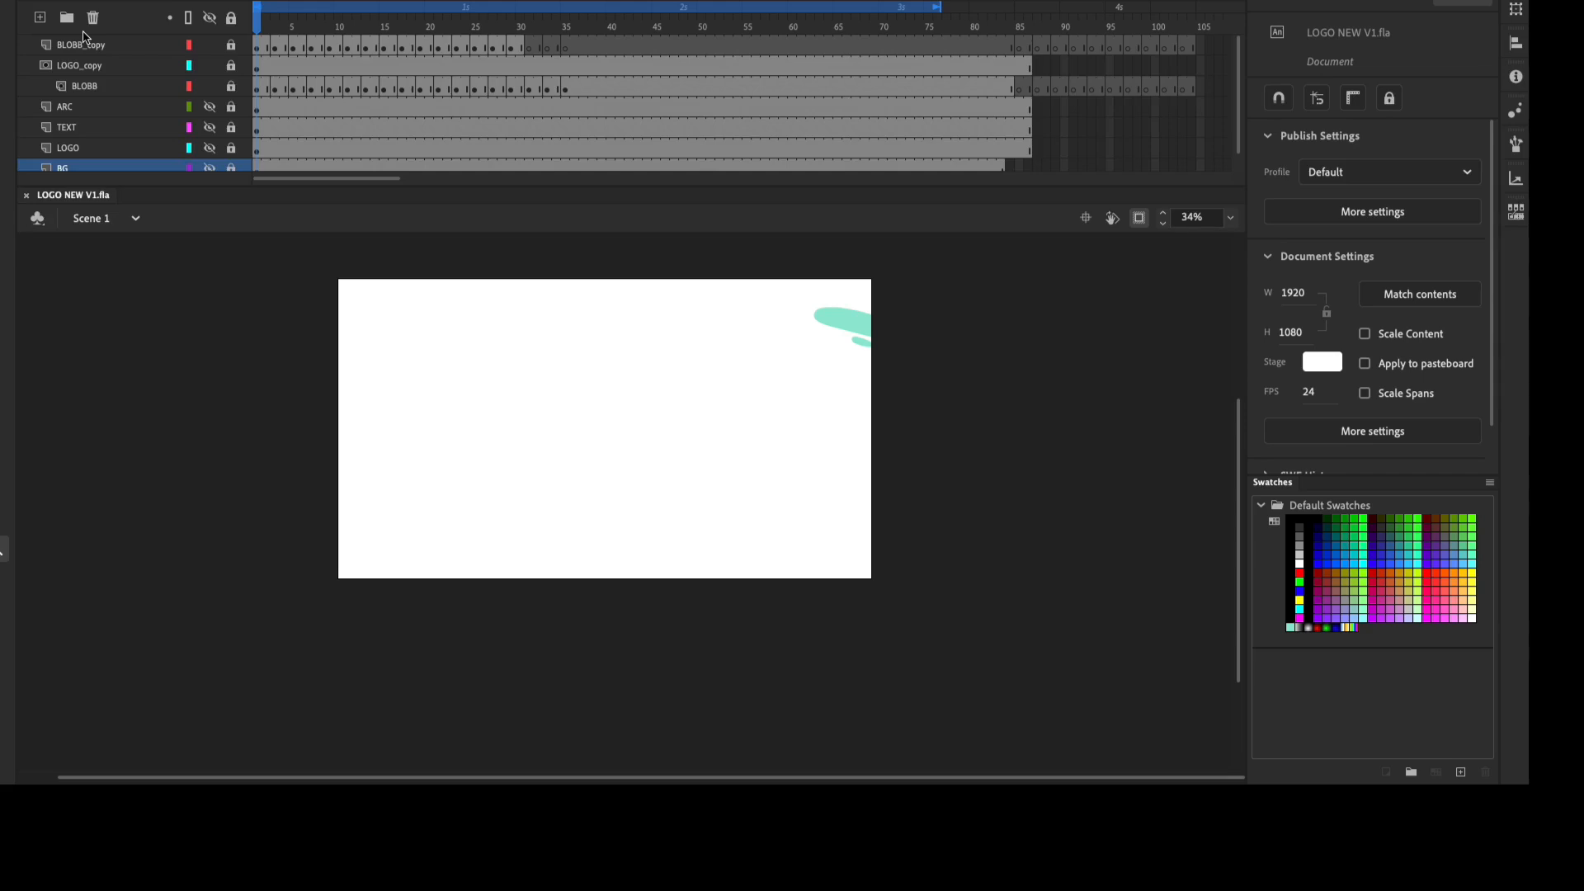